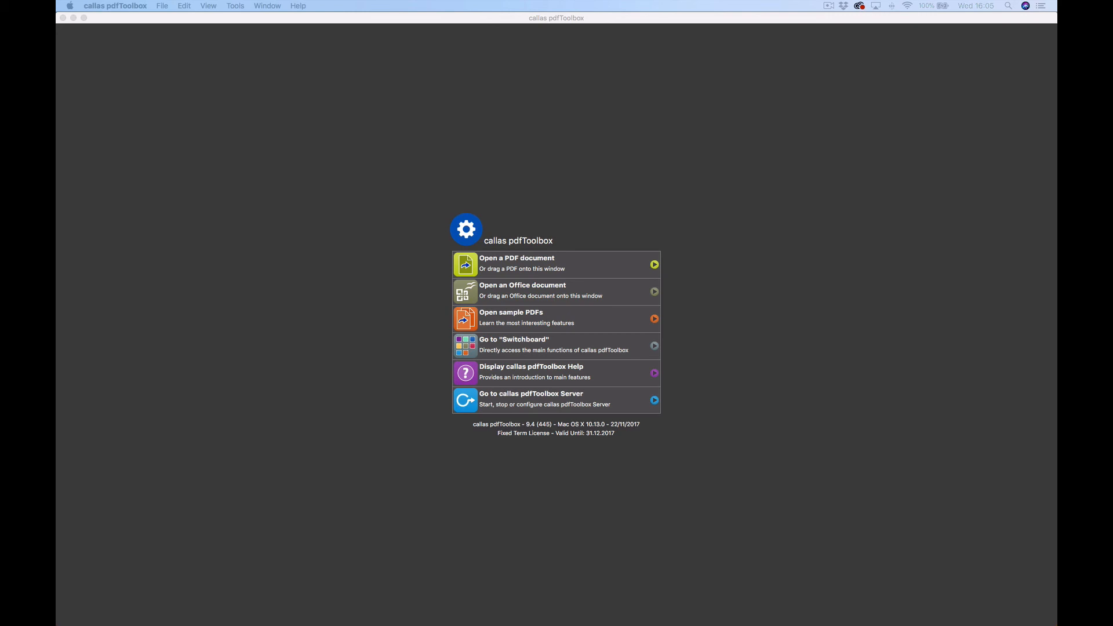
- Open "Rectangular label - Penguins for Life - no background.pdf" and display the Switchboard window close to the page
left_click_drag(56, 348, 181, 345)
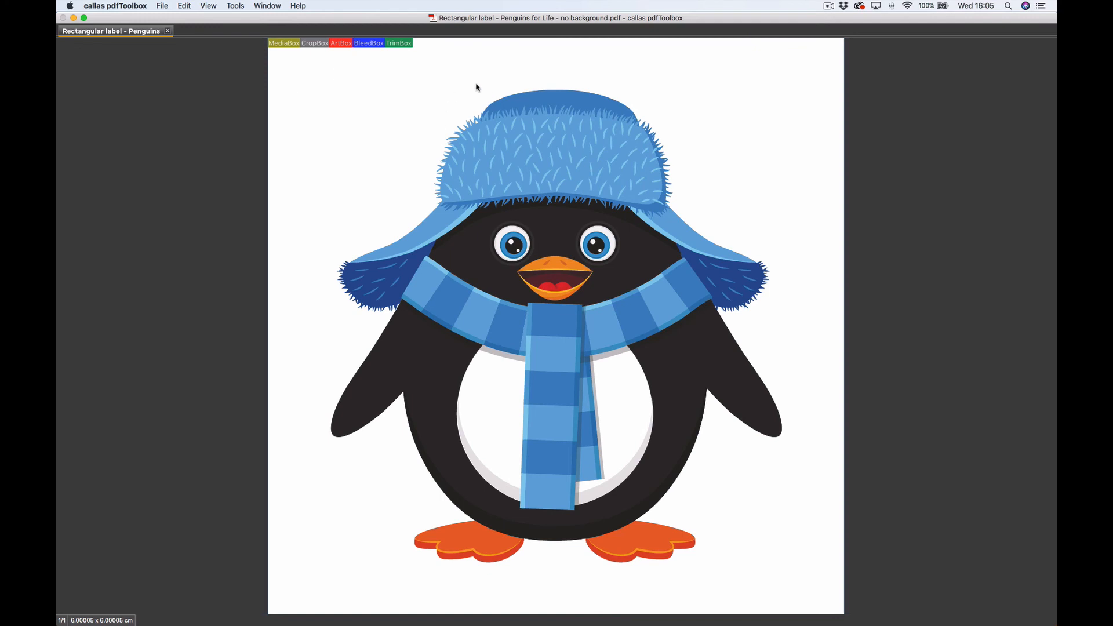
left_click(237, 7)
left_click(241, 21)
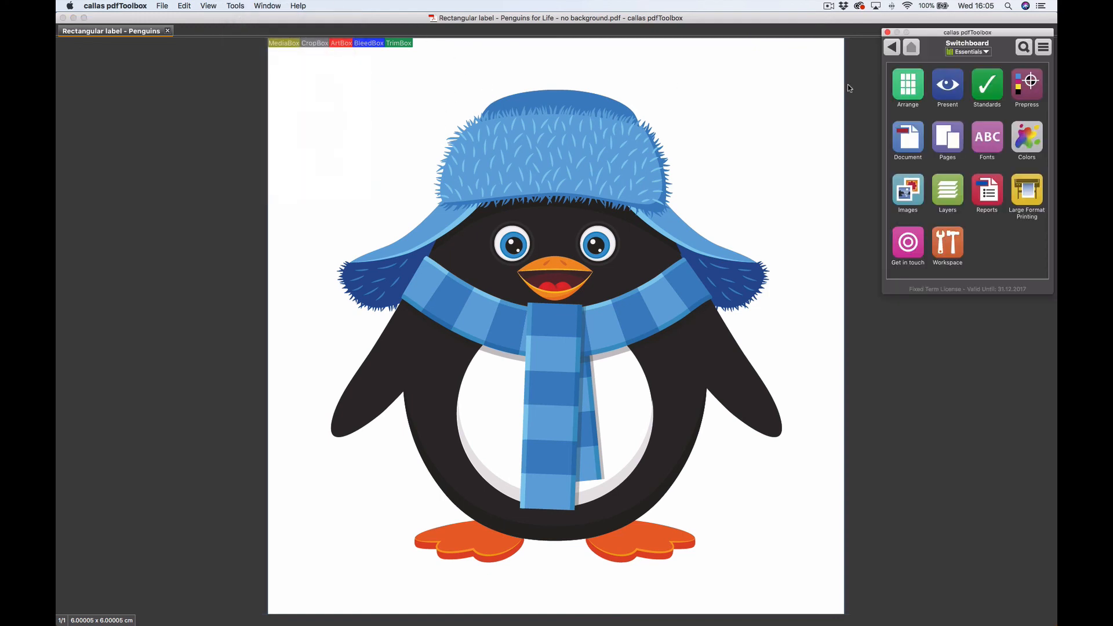
left_click_drag(939, 36, 923, 67)
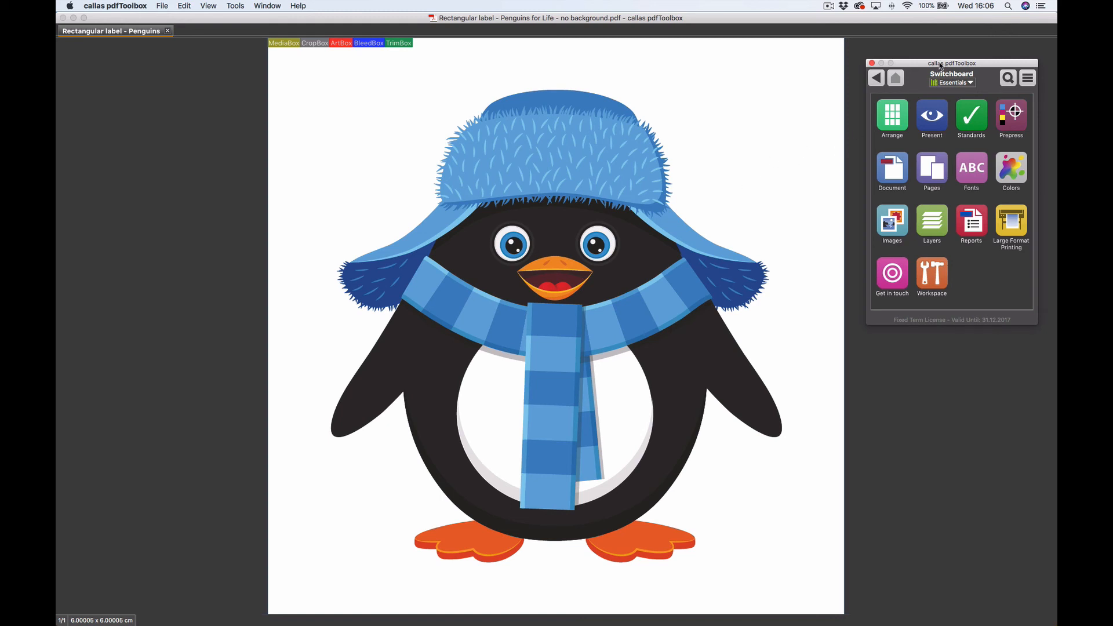
left_click_drag(940, 65, 834, 88)
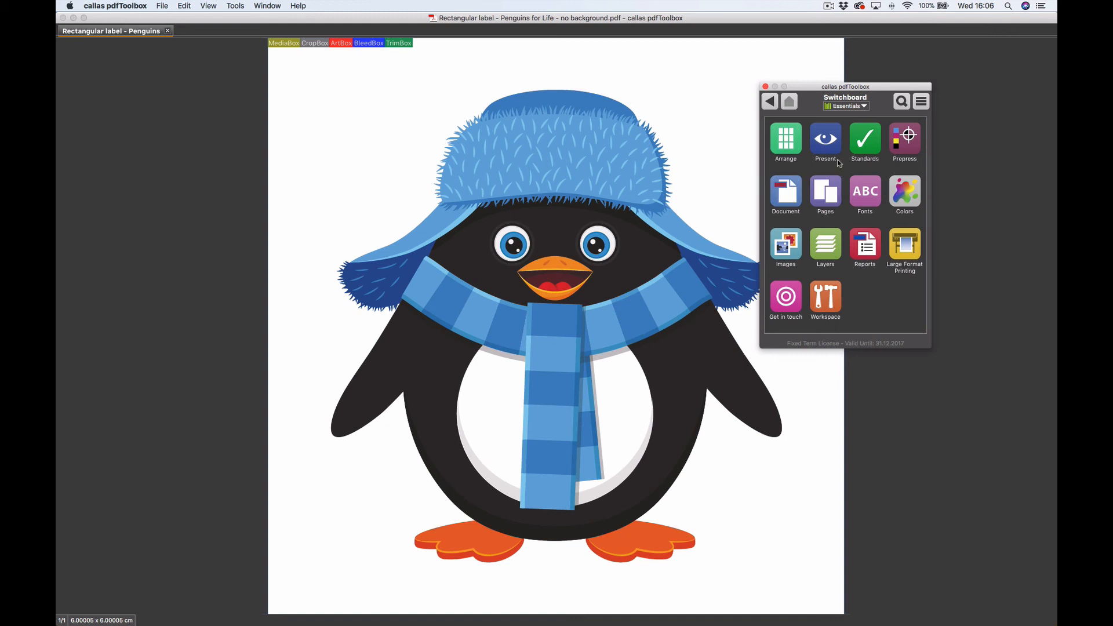
- Run Step & Repeat on the penguin label with 5 across by 4 down and the sheet size set to Minimal size
left_click(790, 149)
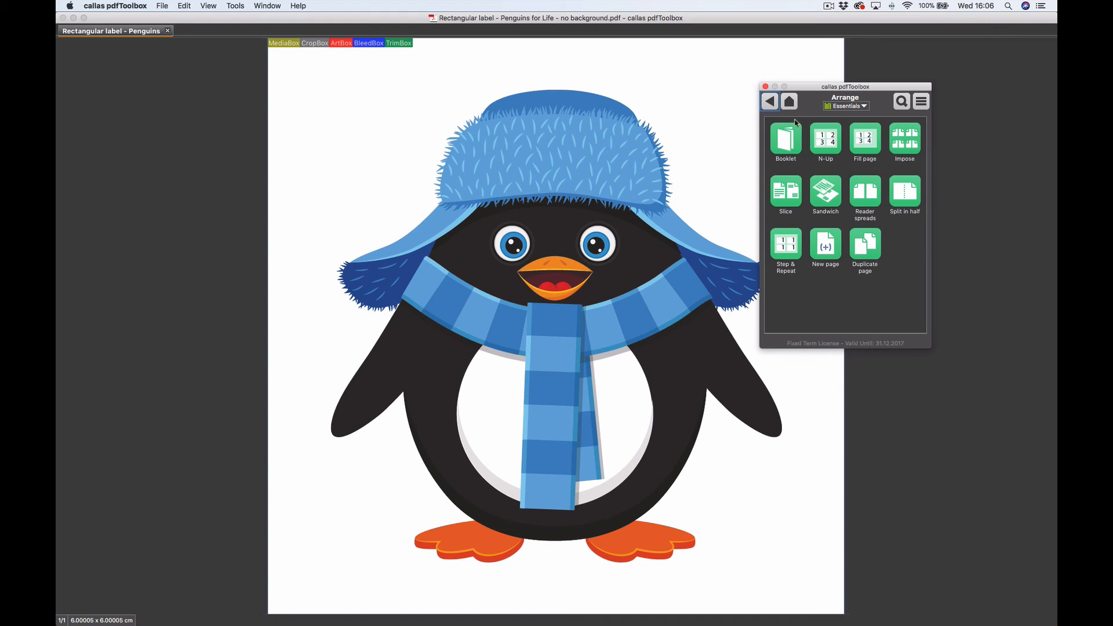
left_click(769, 106)
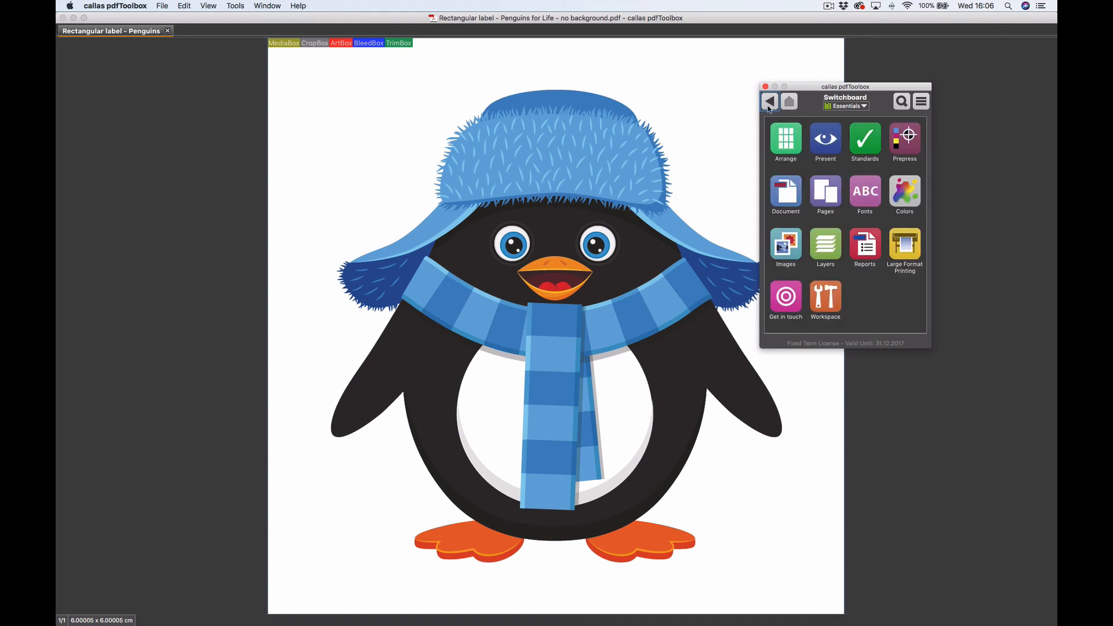
left_click(793, 137)
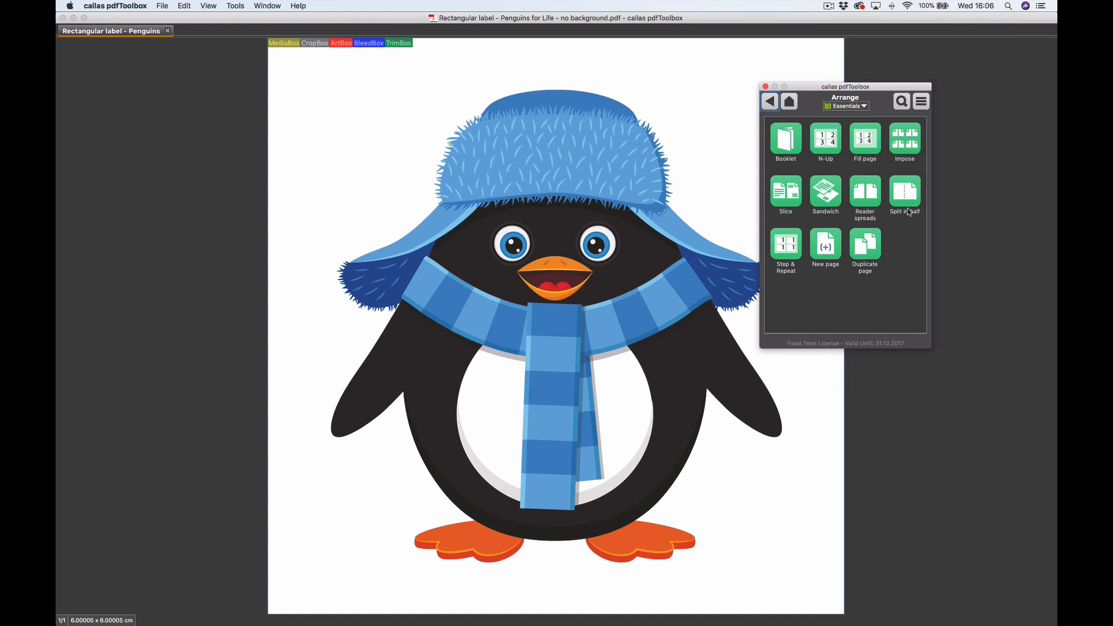
left_click(793, 246)
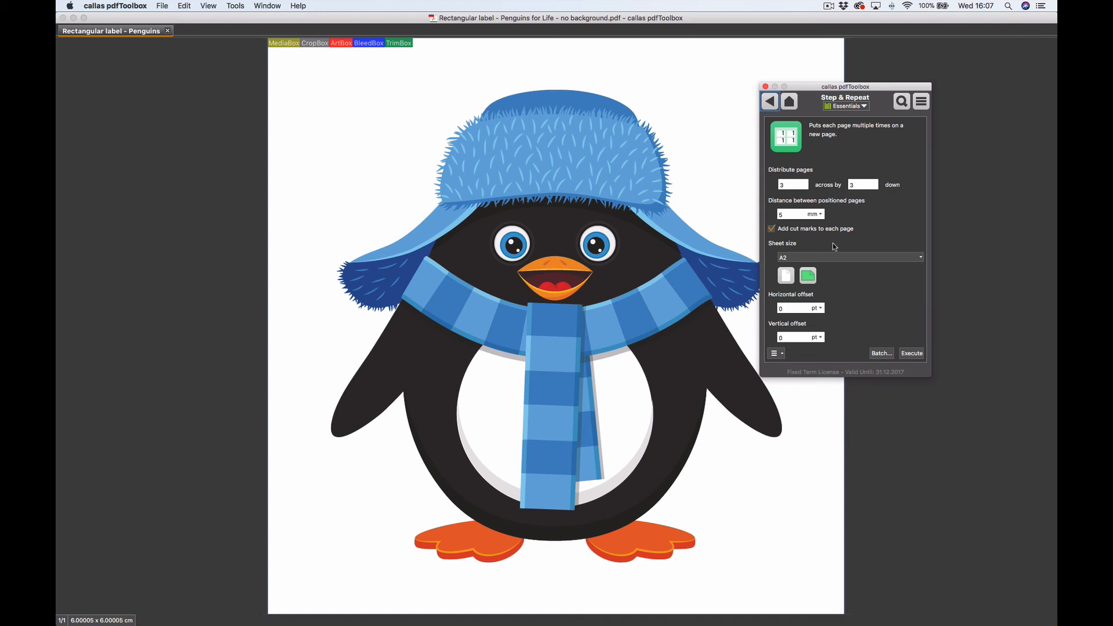
left_click(813, 257)
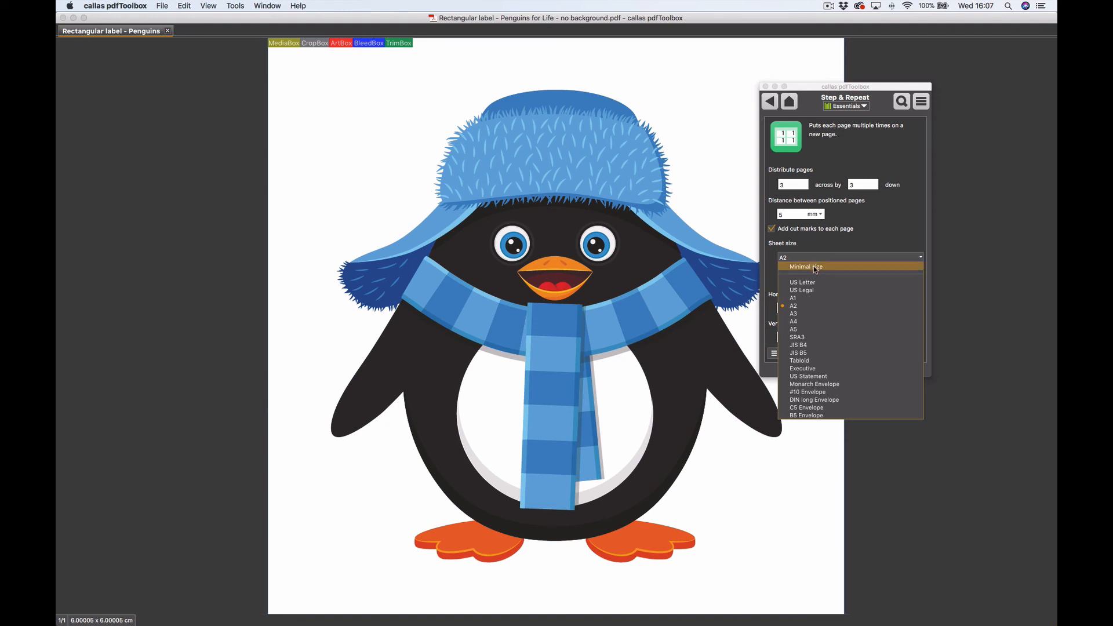
left_click(816, 268)
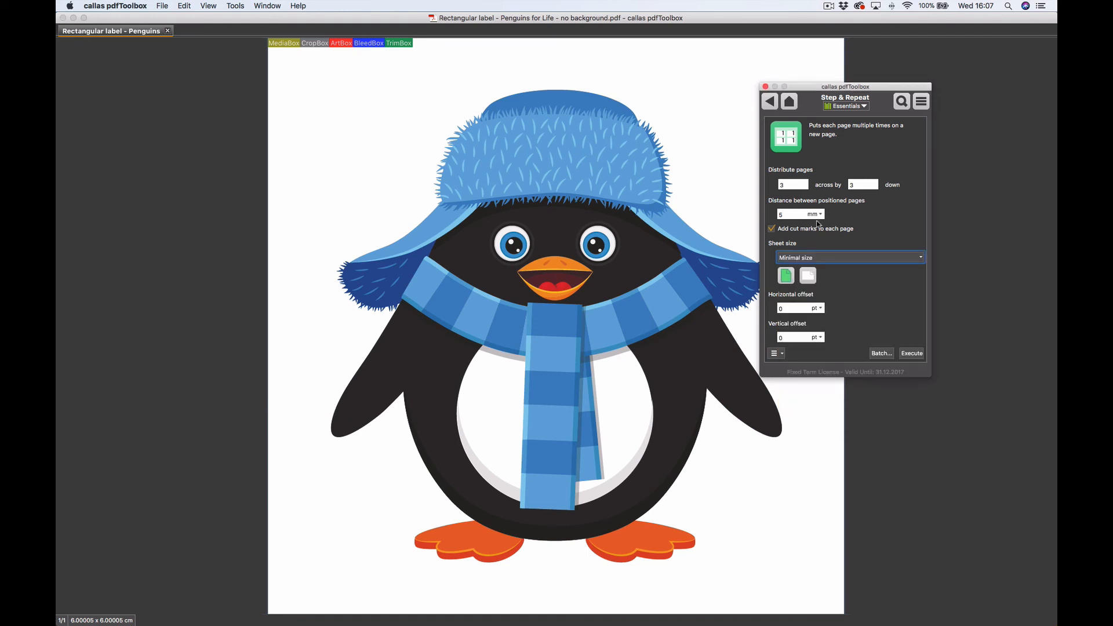
left_click(798, 184)
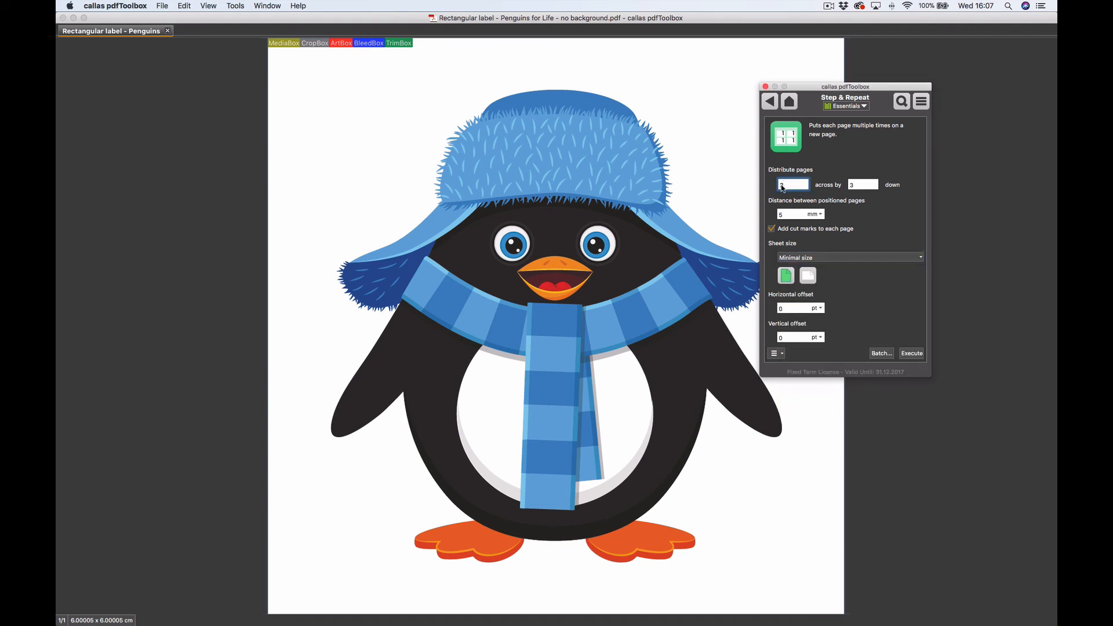
double_click(799, 185)
key("Tab")
left_click(911, 355)
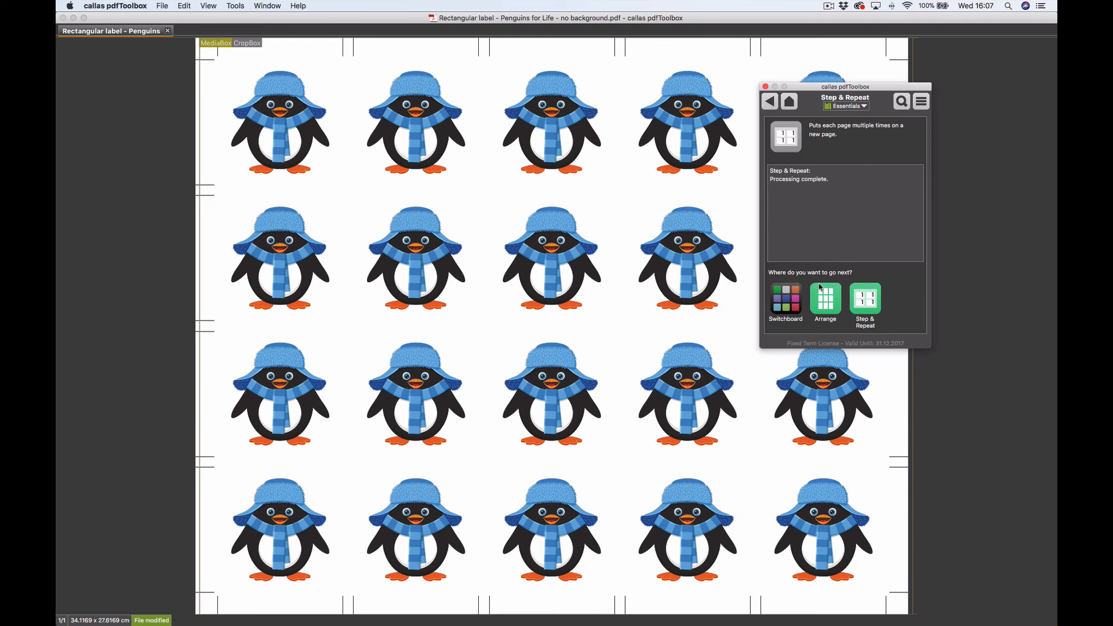
- Revert the label document to its original single-label page and return to the Arrange actions
left_click(154, 5)
left_click(182, 82)
left_click(825, 303)
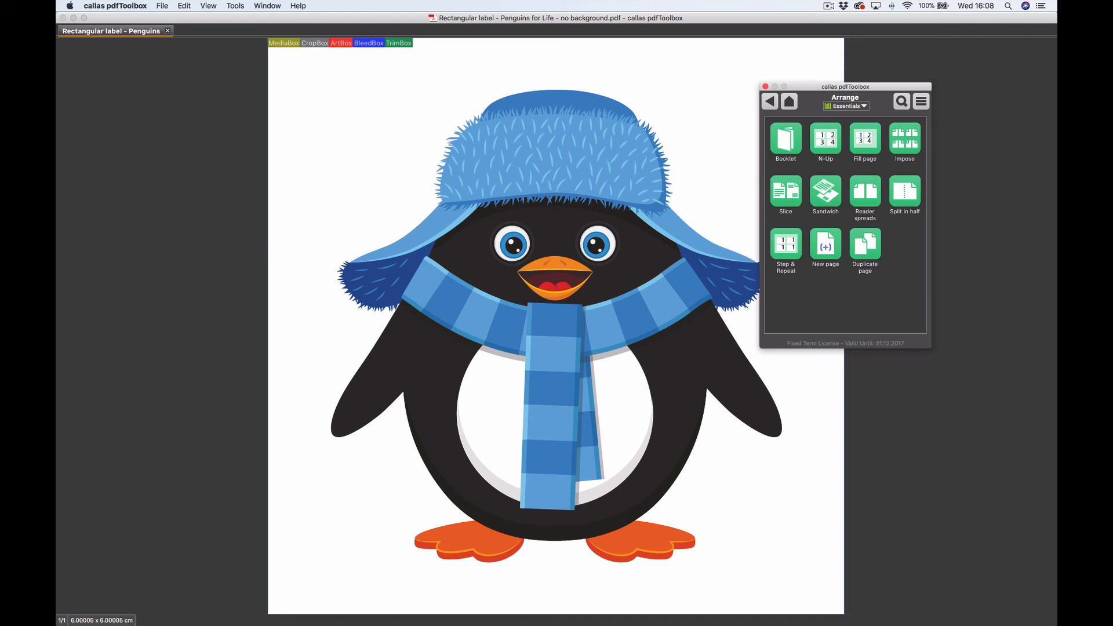
- Open 16-Pages.pdf, look through its pages and return to page 1
left_click_drag(110, 270, 214, 255)
scroll(599, 201, "down", 15)
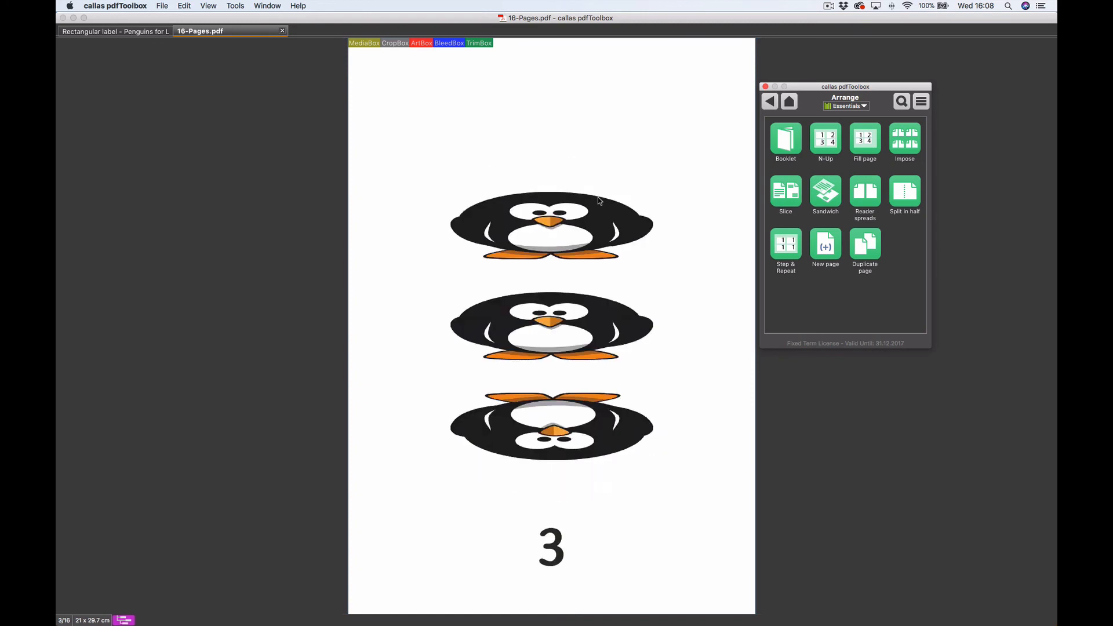
scroll(598, 201, "up", 15)
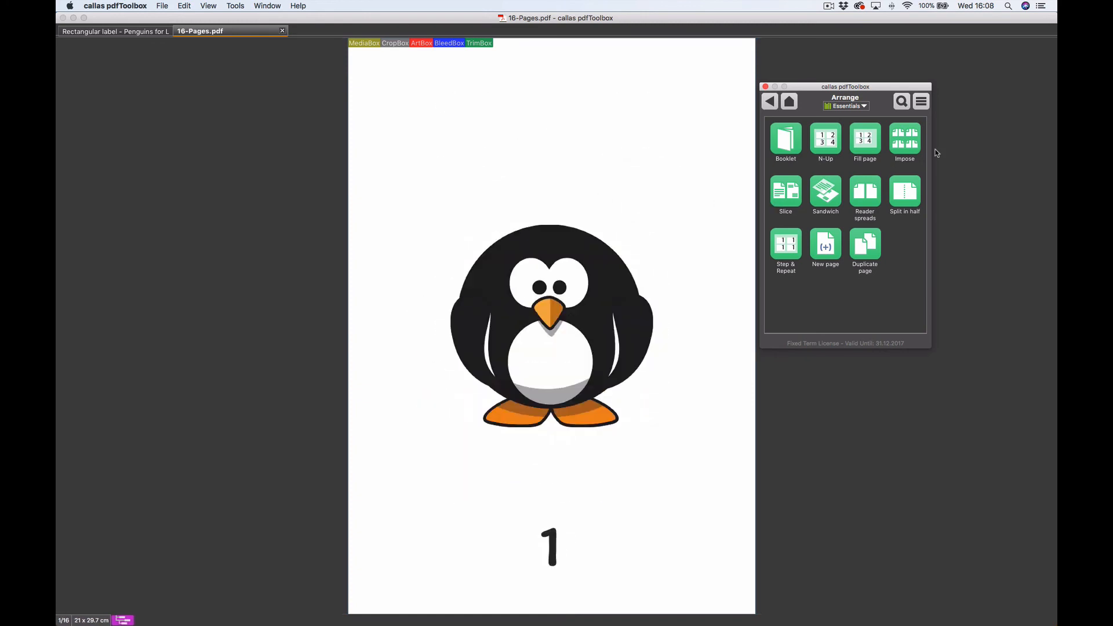
- Impose 16-Pages.pdf using the "4 pages, work and turn, booklet" scheme and the "640x450, 4up A4" sheet configuration, with page size Any
left_click(914, 142)
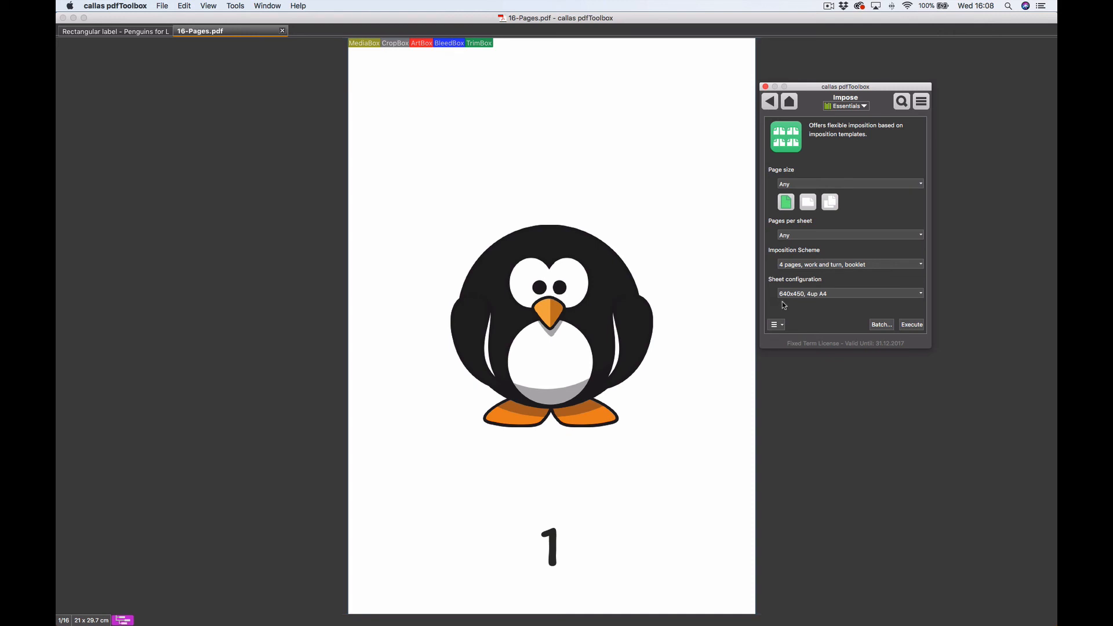
left_click(817, 297)
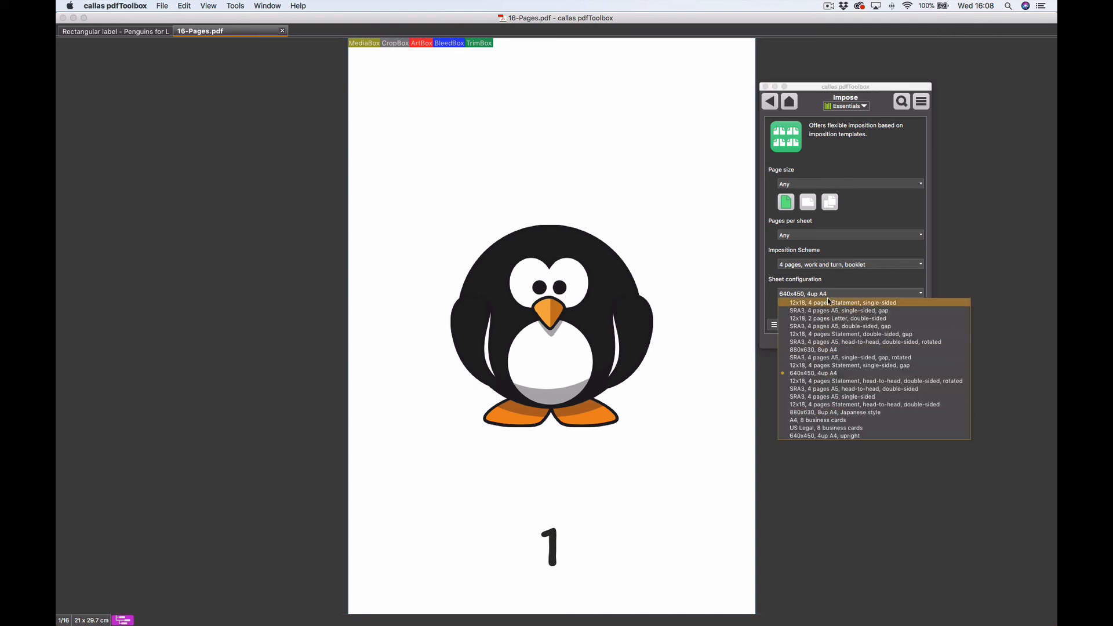
left_click(819, 375)
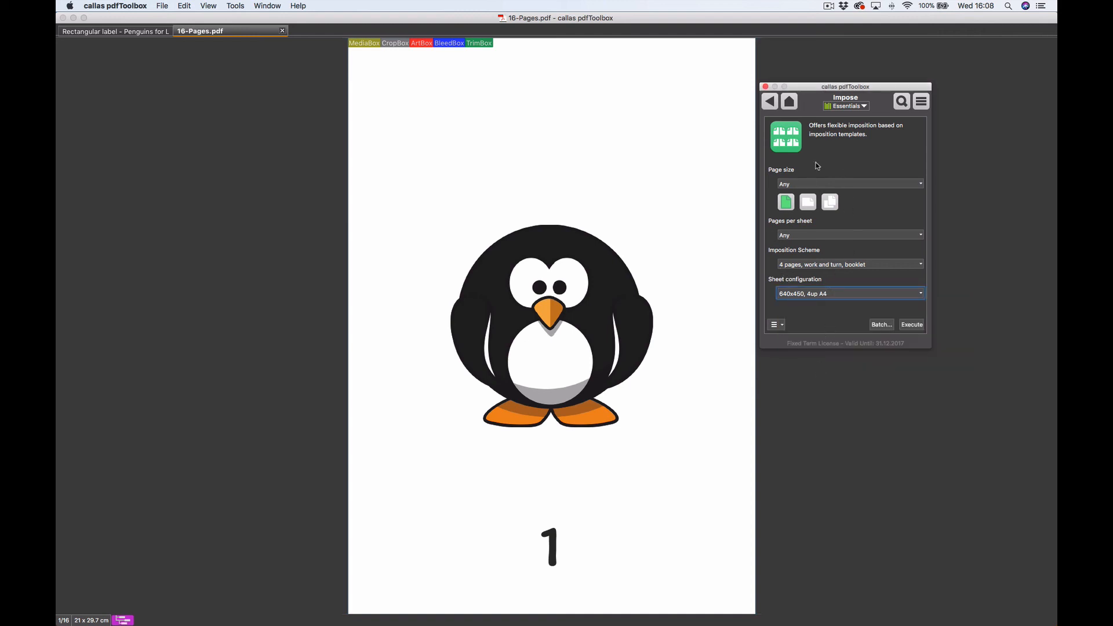
left_click(815, 184)
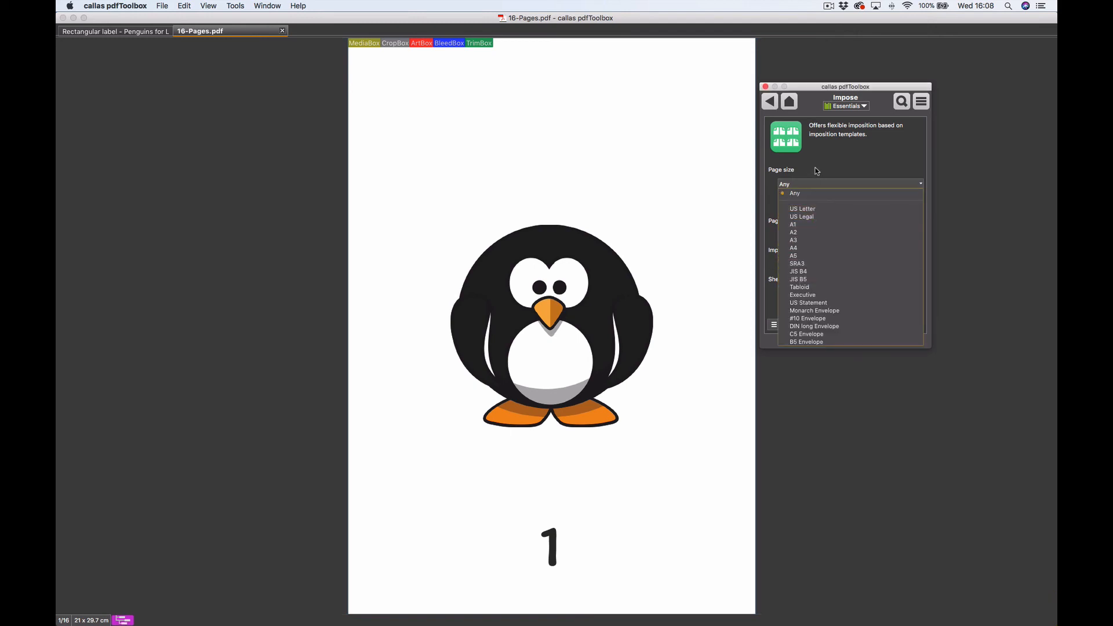
left_click(817, 174)
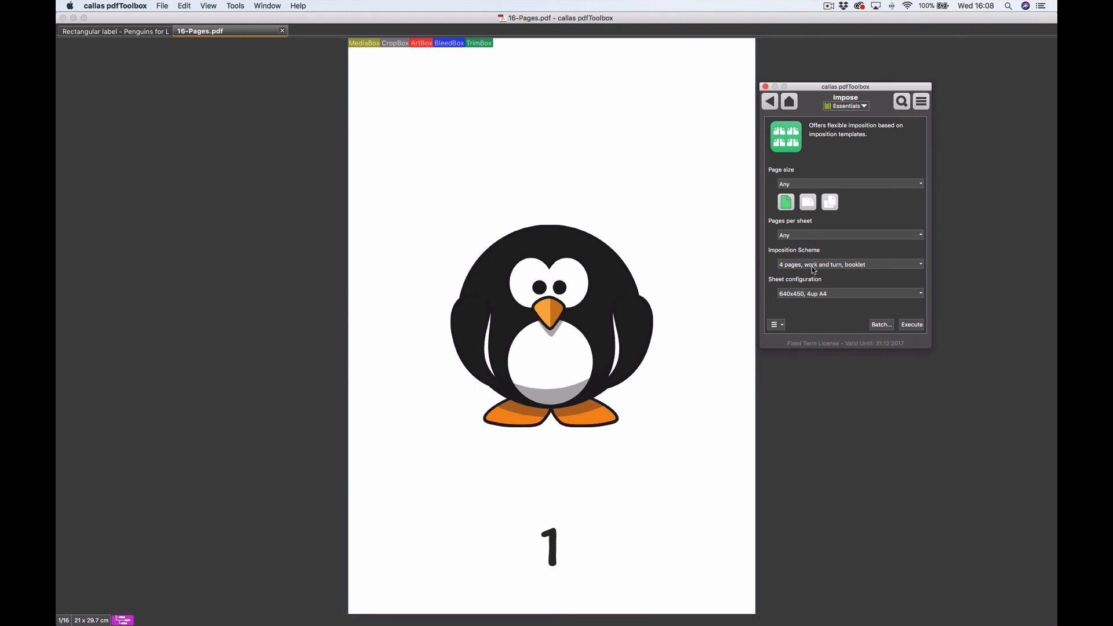
left_click(828, 190)
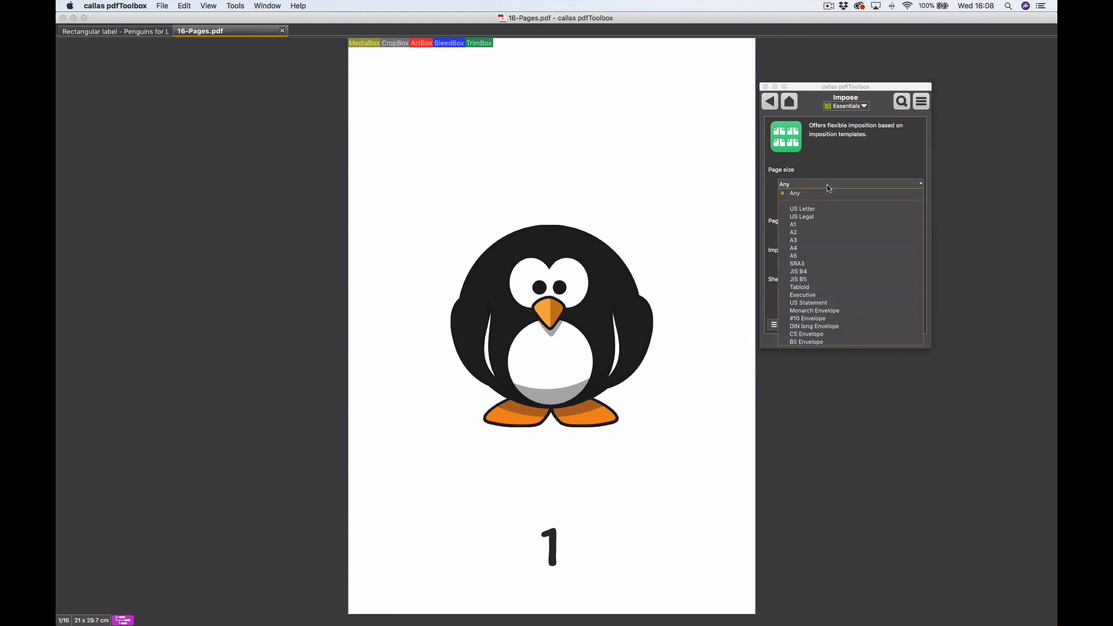
left_click(860, 168)
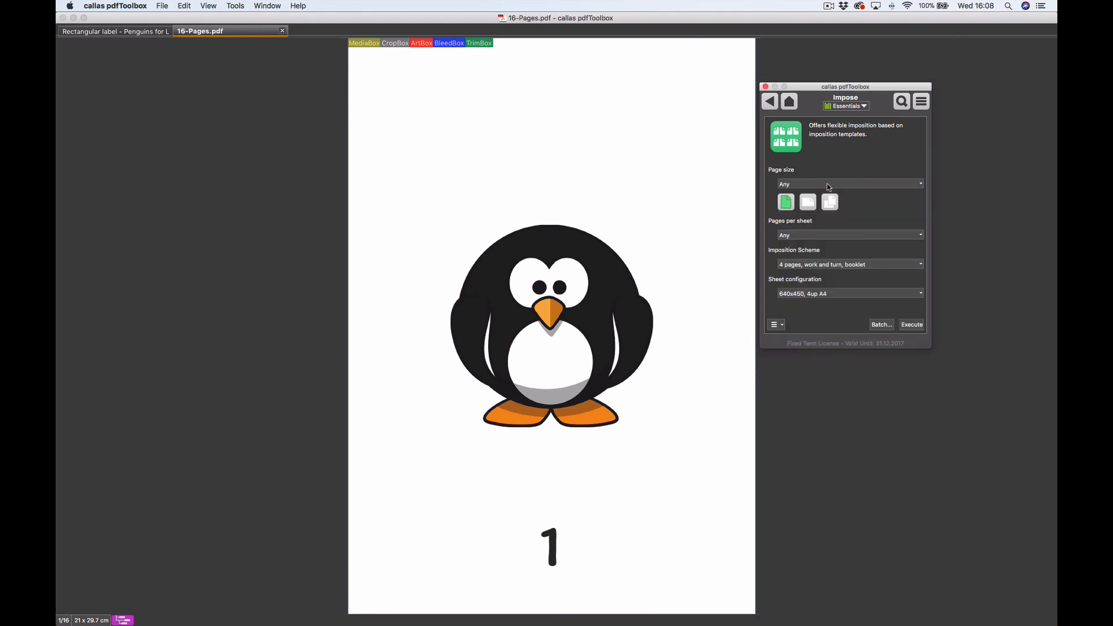
left_click(913, 325)
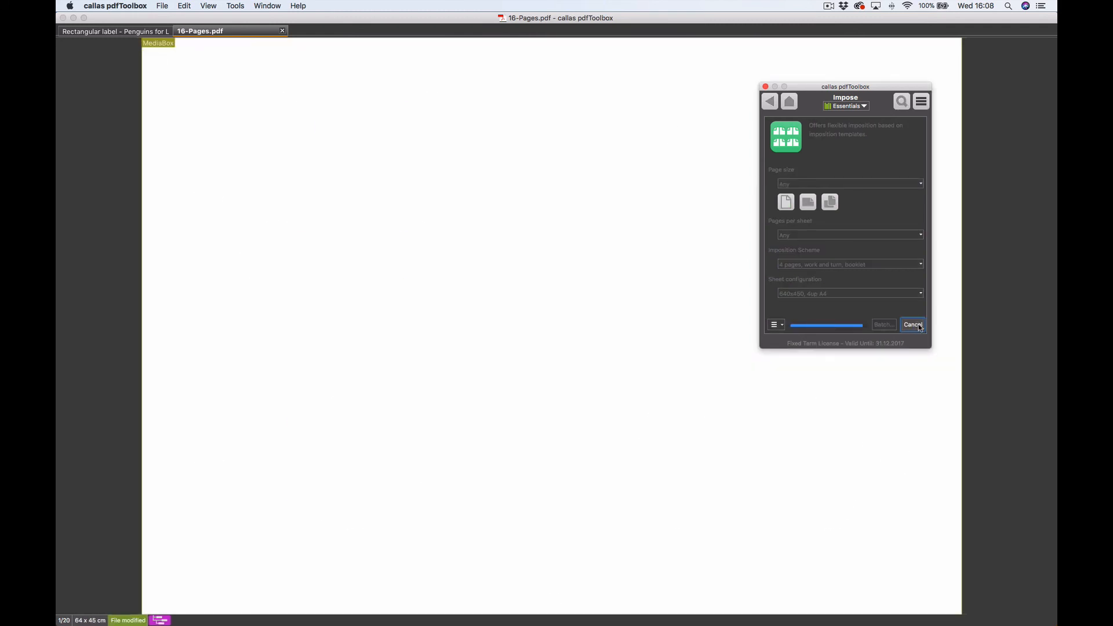
- Examine the page arrangement on all of the imposed sheets, ending on the first one
scroll(589, 334, "down", 3)
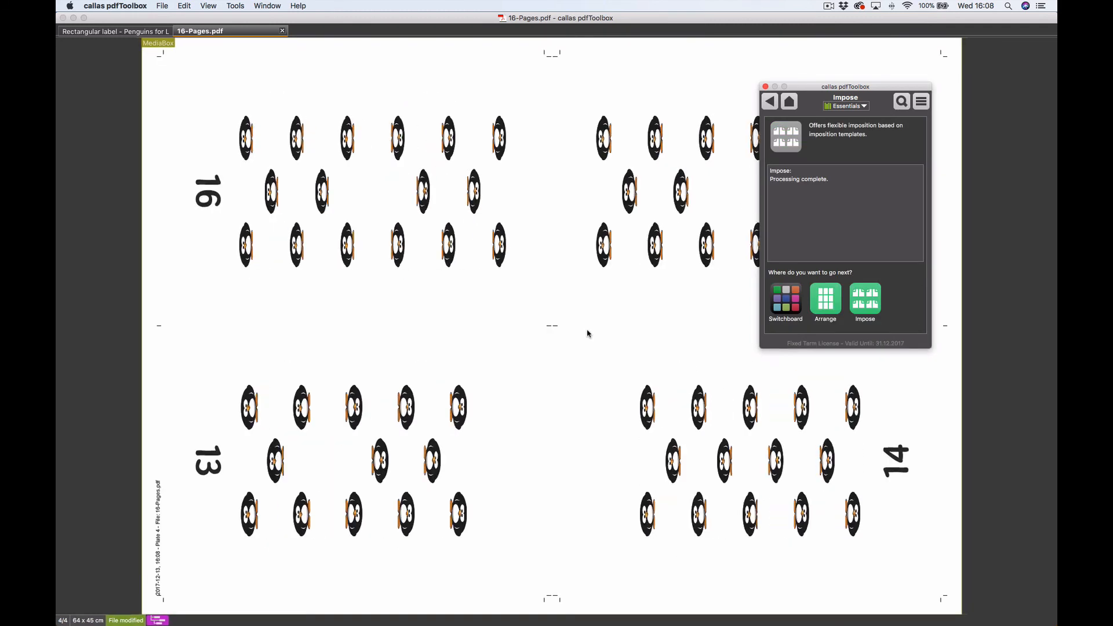
scroll(582, 329, "up", 3)
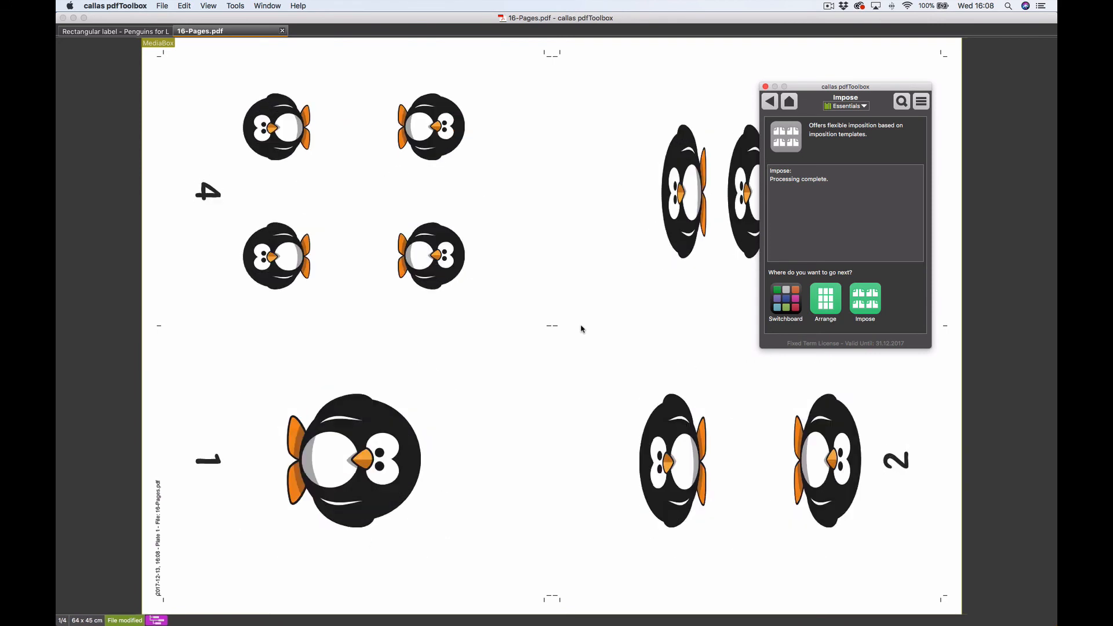
scroll(583, 329, "down", 3)
scroll(583, 328, "up", 2)
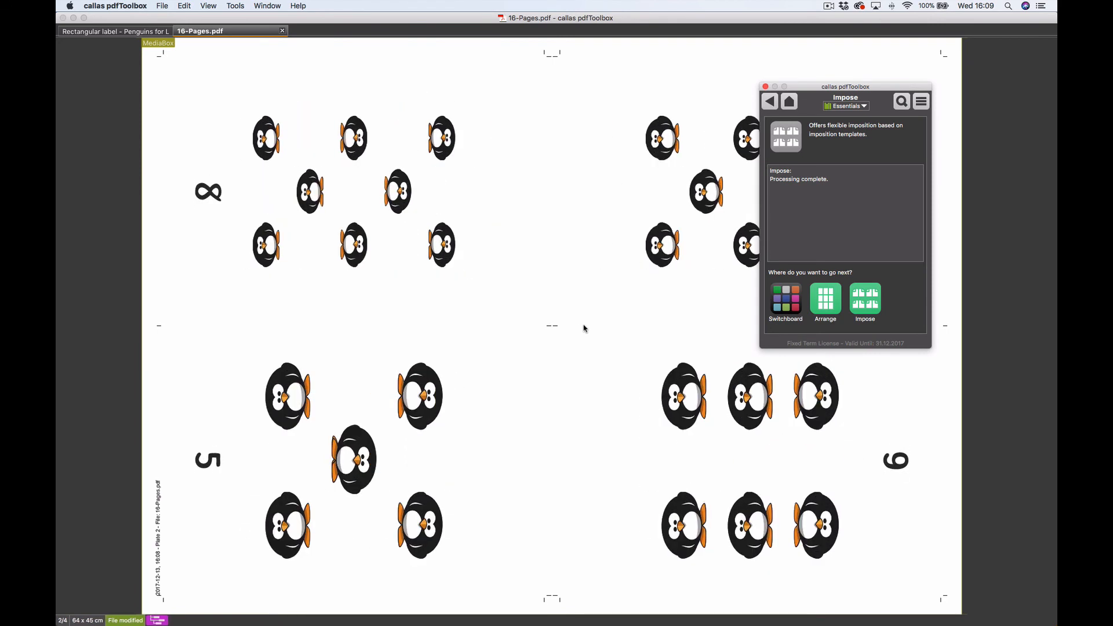
scroll(585, 328, "up", 1)
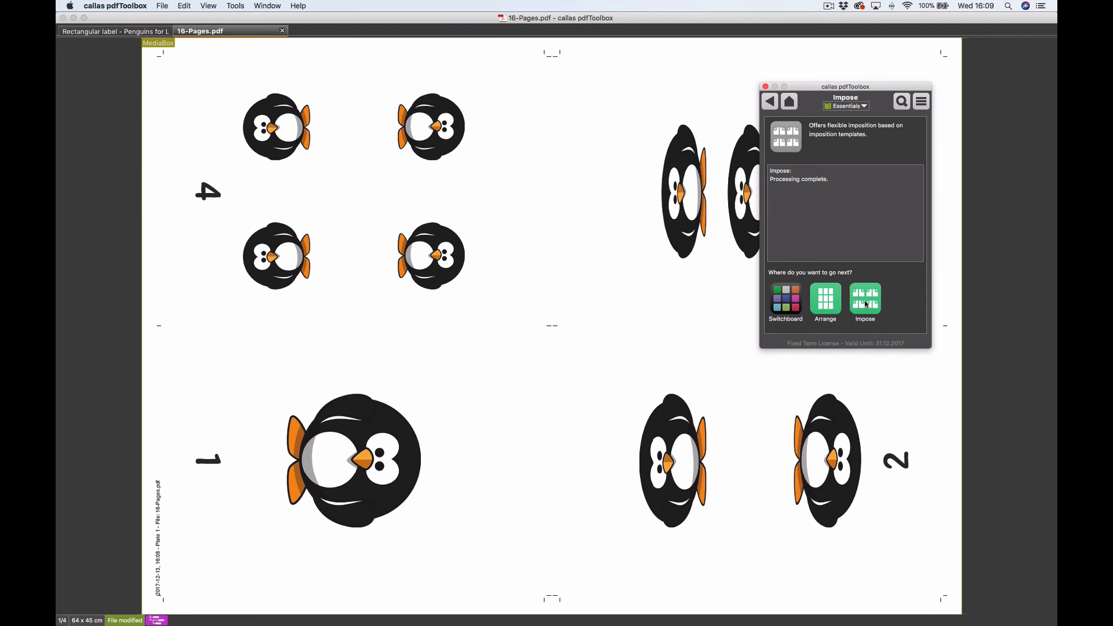
- Revert 16-Pages.pdf to its unimposed pages and switch back to the Rectangular label document
left_click(162, 6)
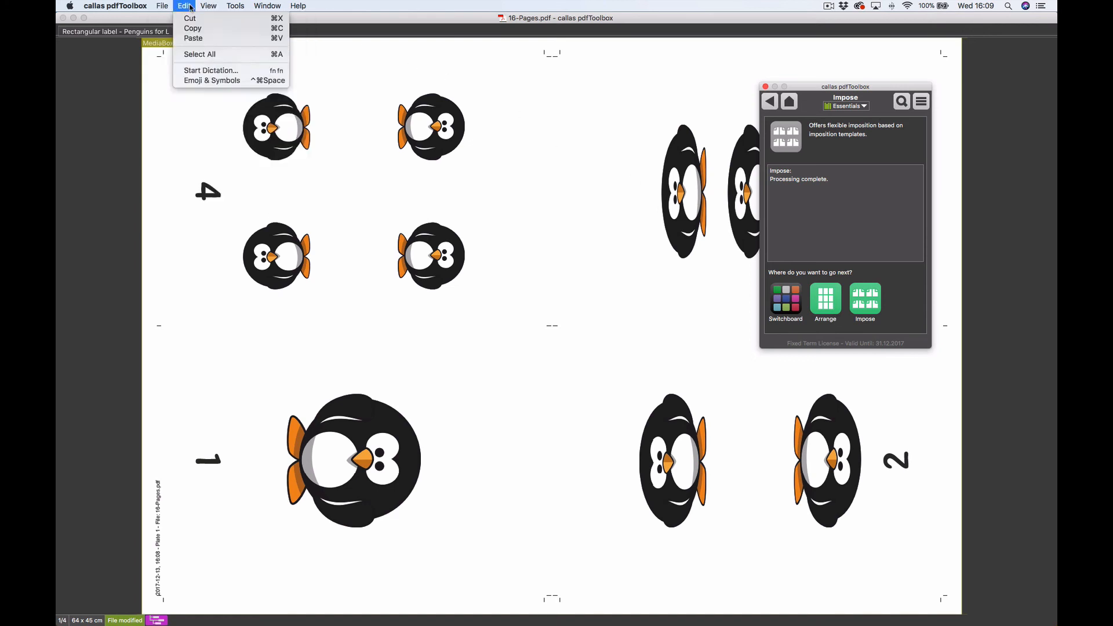
left_click(179, 81)
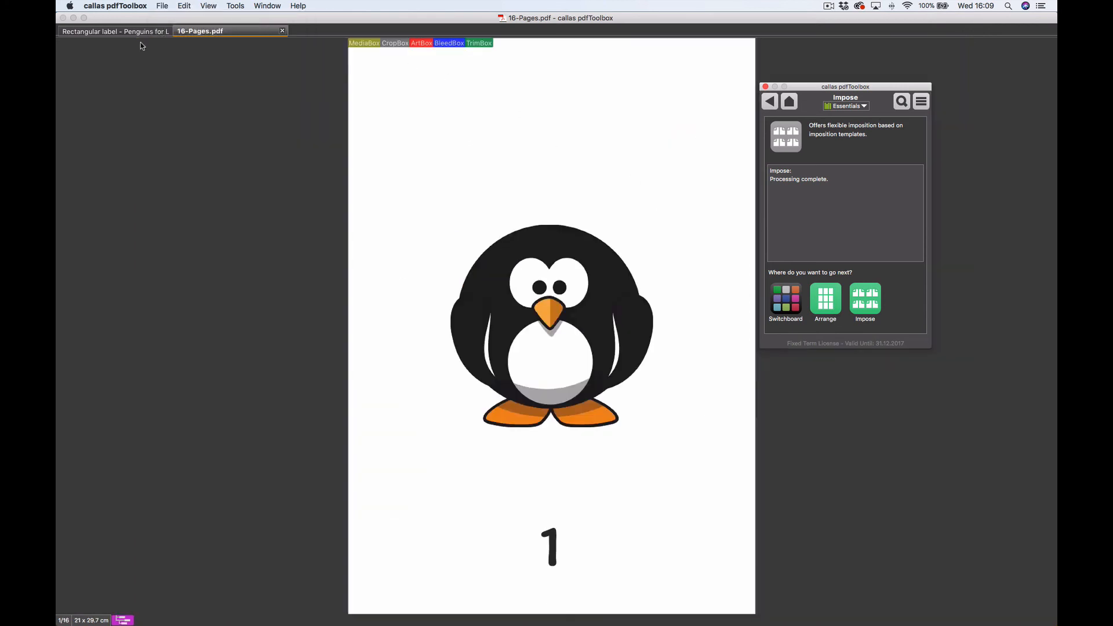
left_click(104, 33)
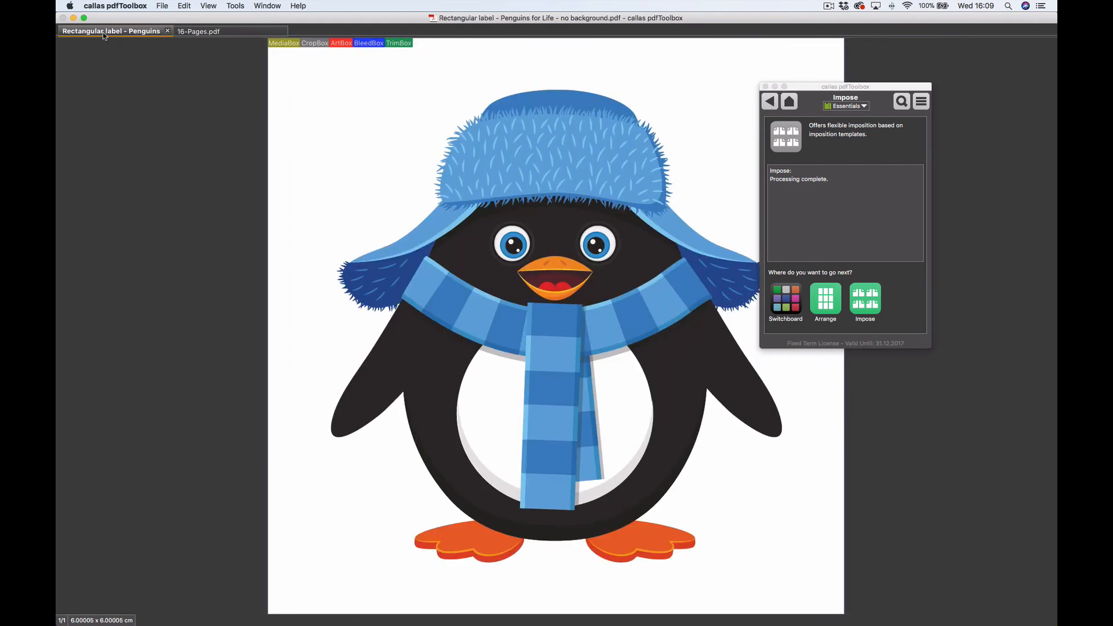
- Examine how a Step & Repeat batch is set up, including picking the Desktop as the folder, and cancel without running it
left_click(865, 310)
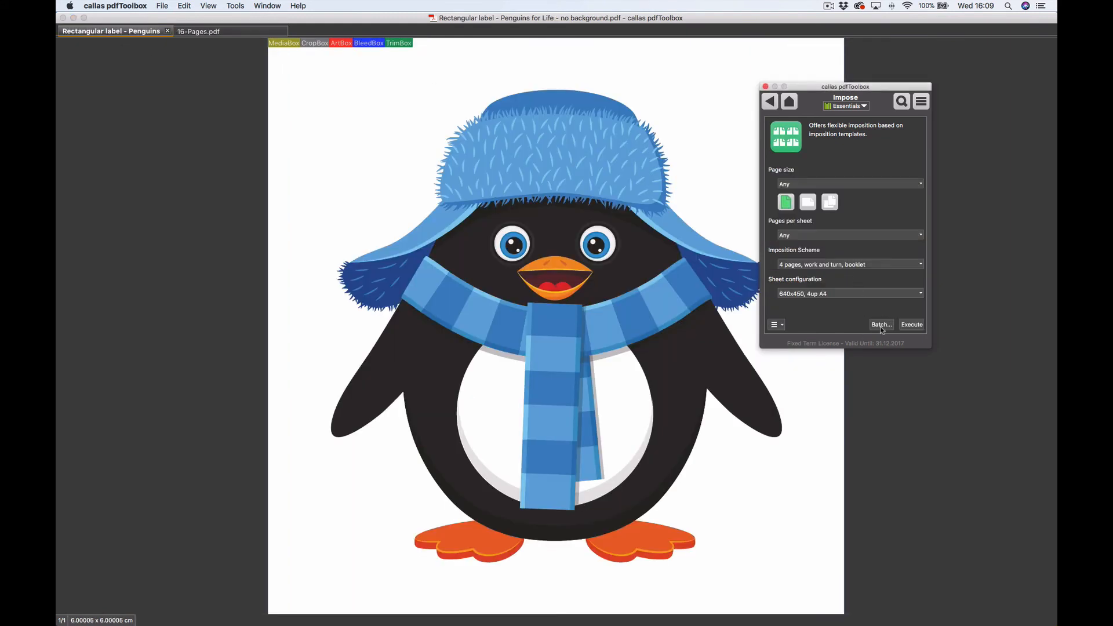
left_click(770, 103)
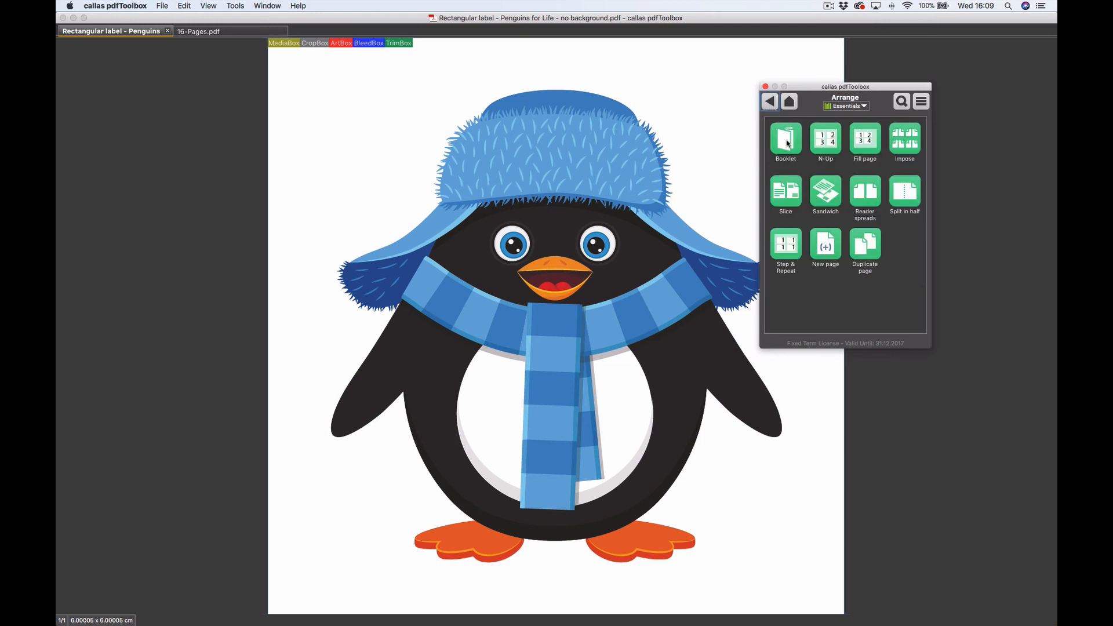
left_click(799, 242)
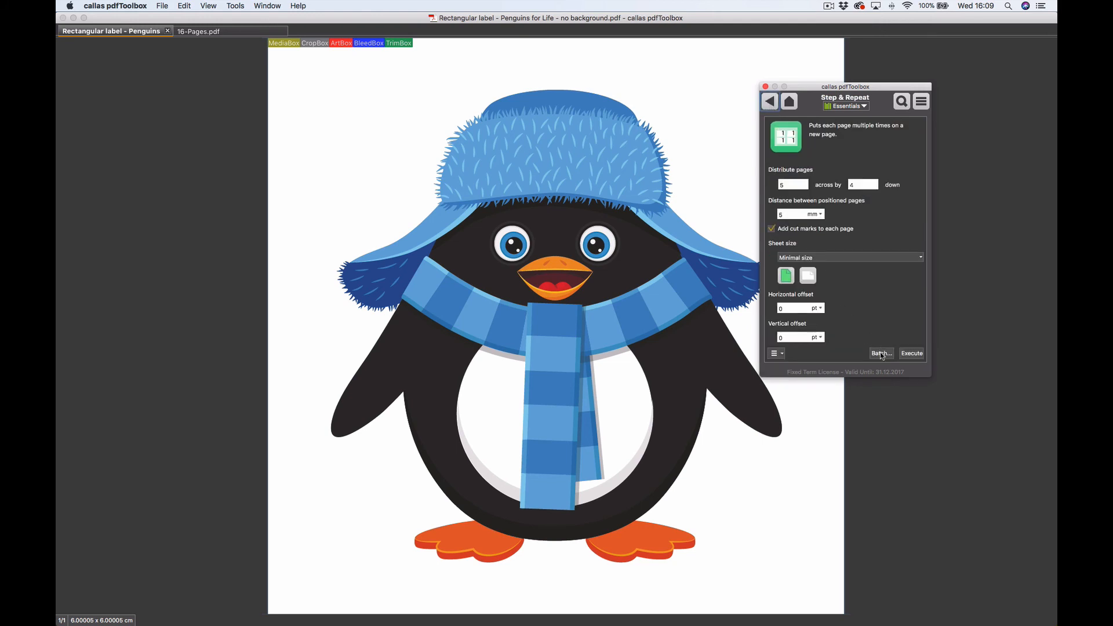
left_click(882, 354)
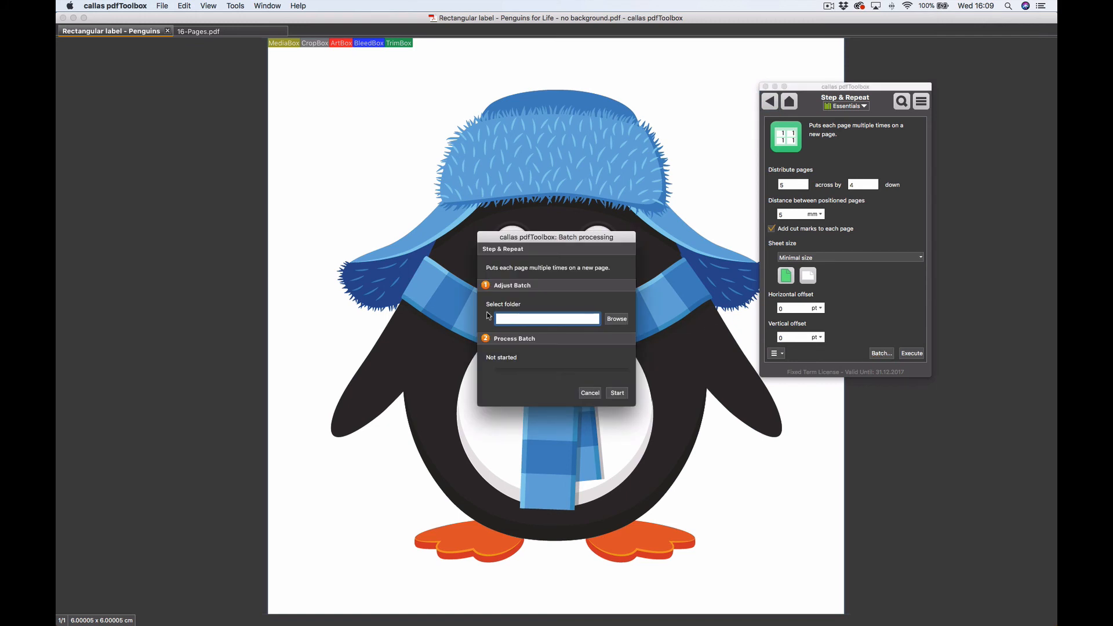
left_click(616, 319)
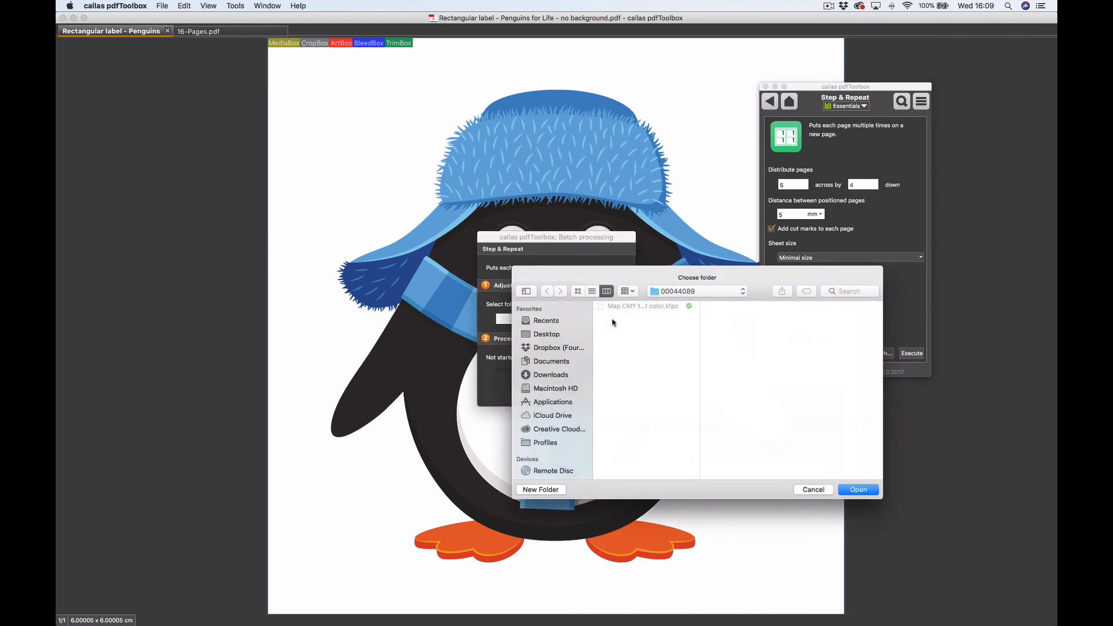
left_click(544, 336)
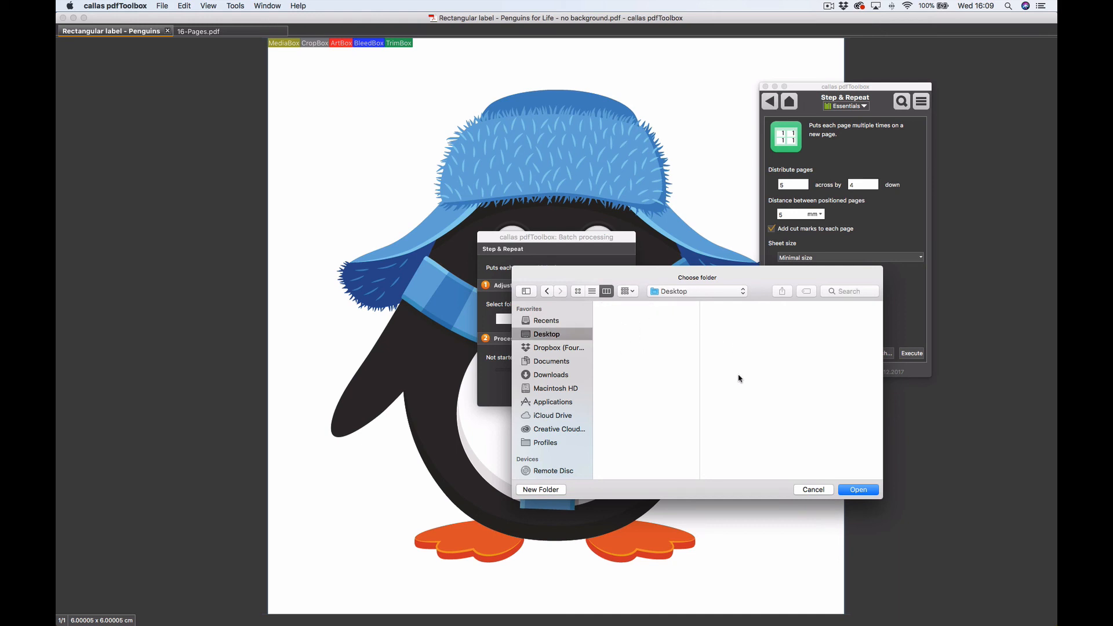
left_click(800, 488)
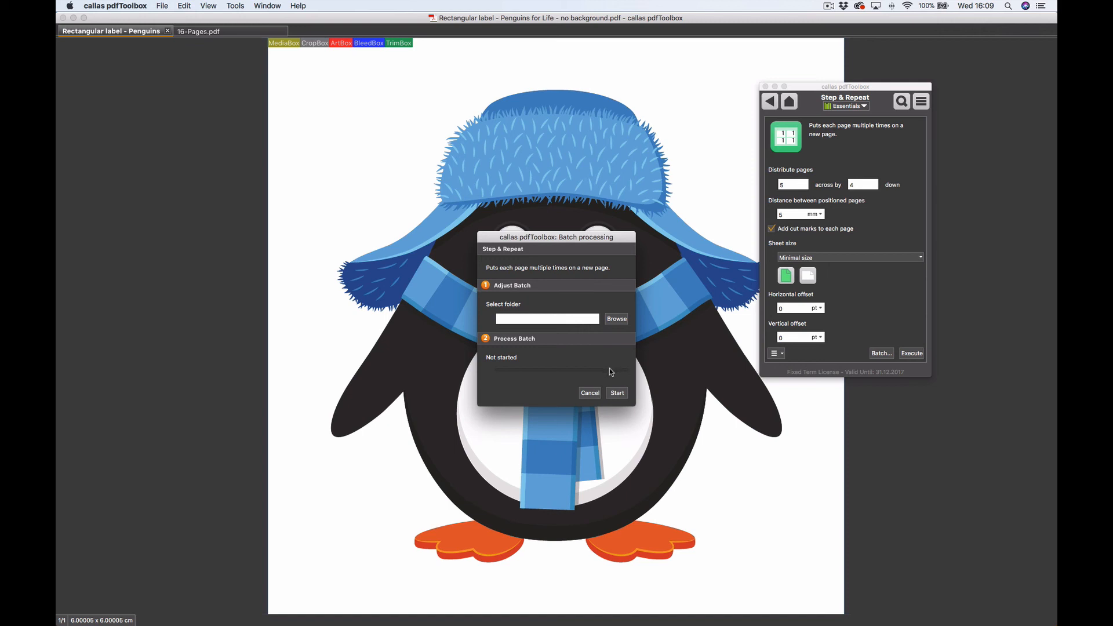
left_click(591, 394)
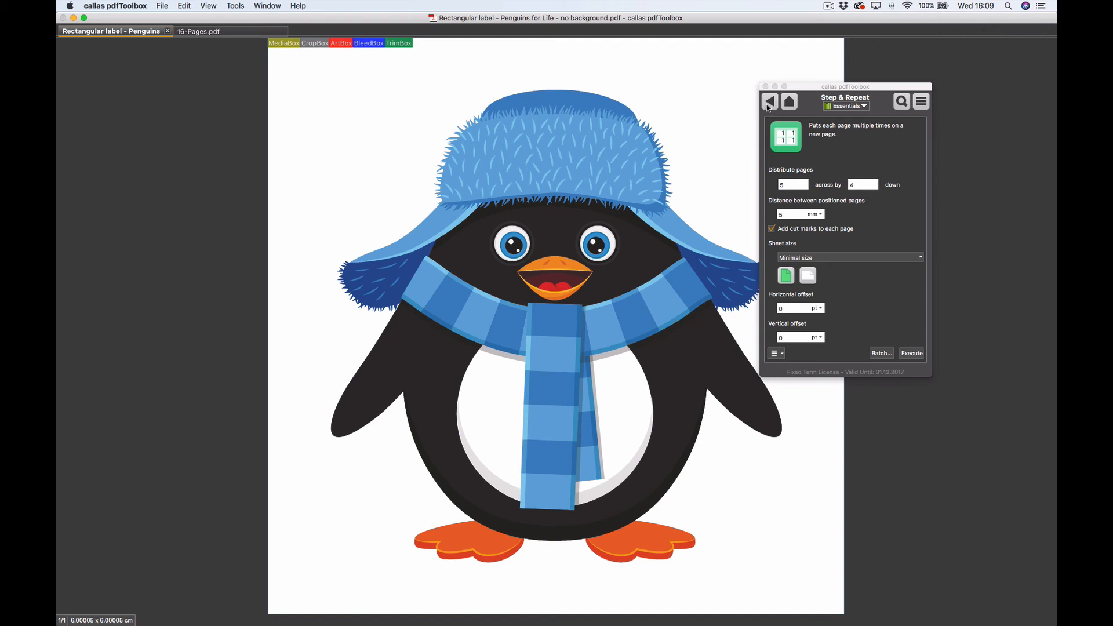
- Look over the tools in the Switchboard's Document and Fonts groups and return to the Switchboard overview
left_click(792, 103)
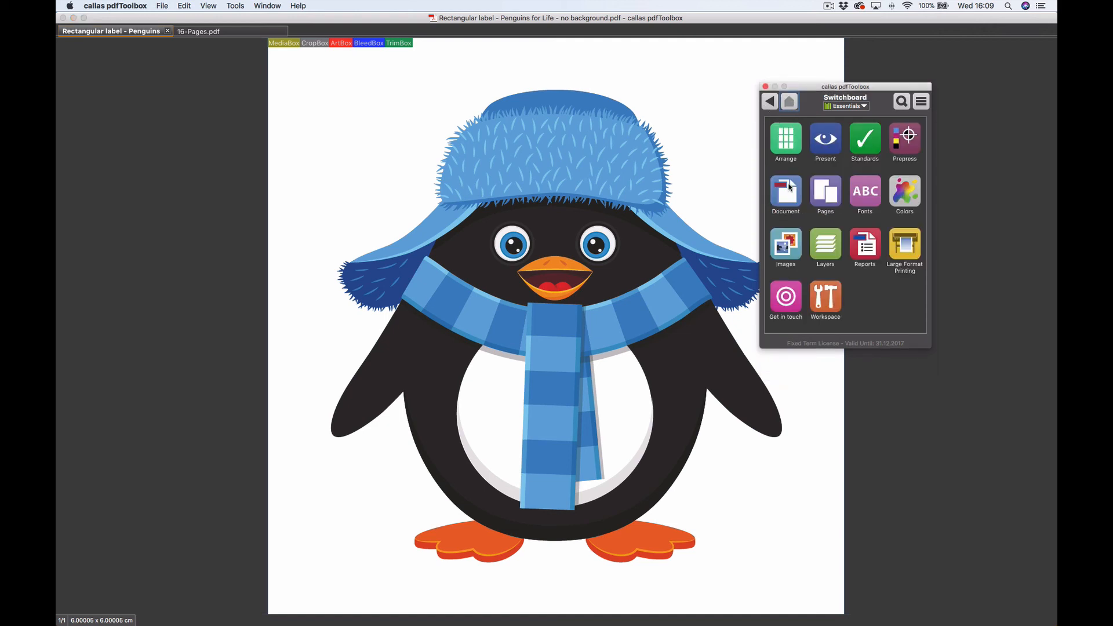
left_click(789, 190)
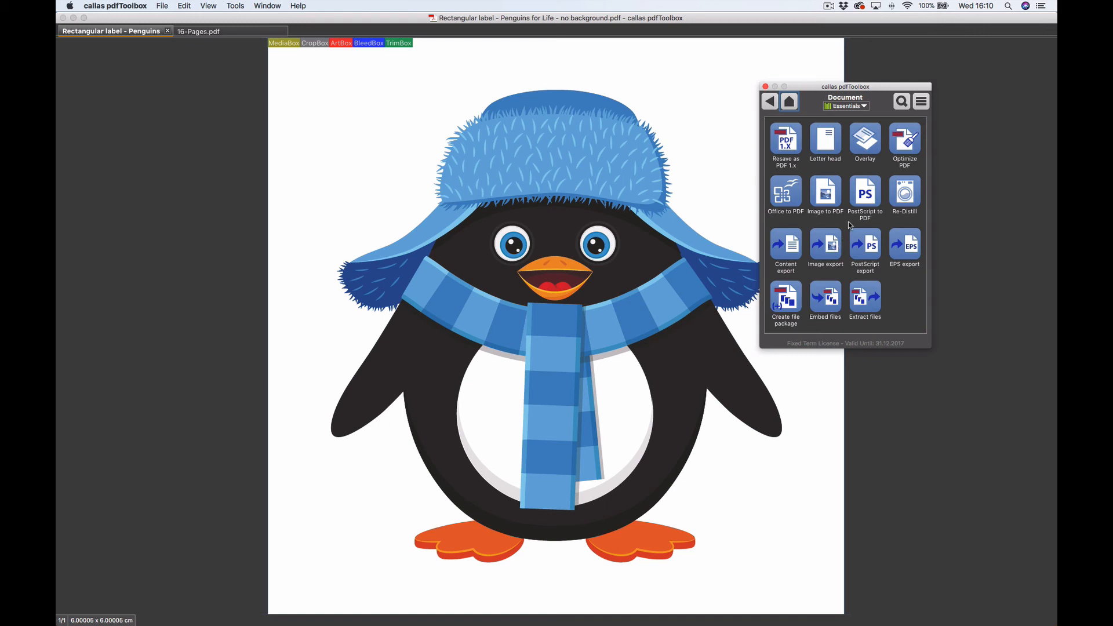
left_click(789, 102)
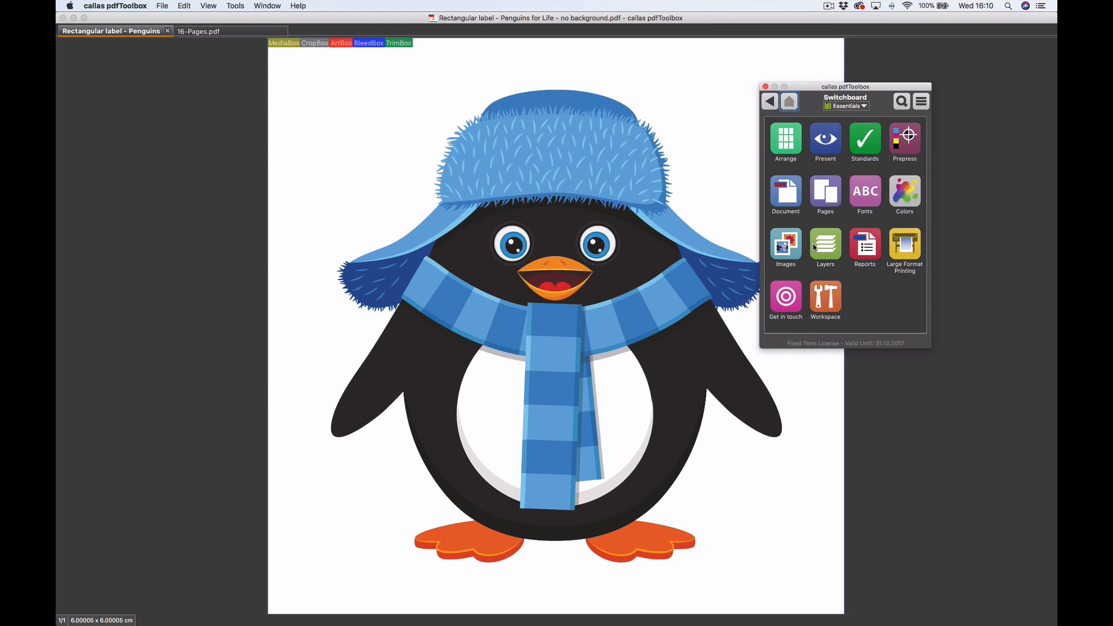
left_click(870, 194)
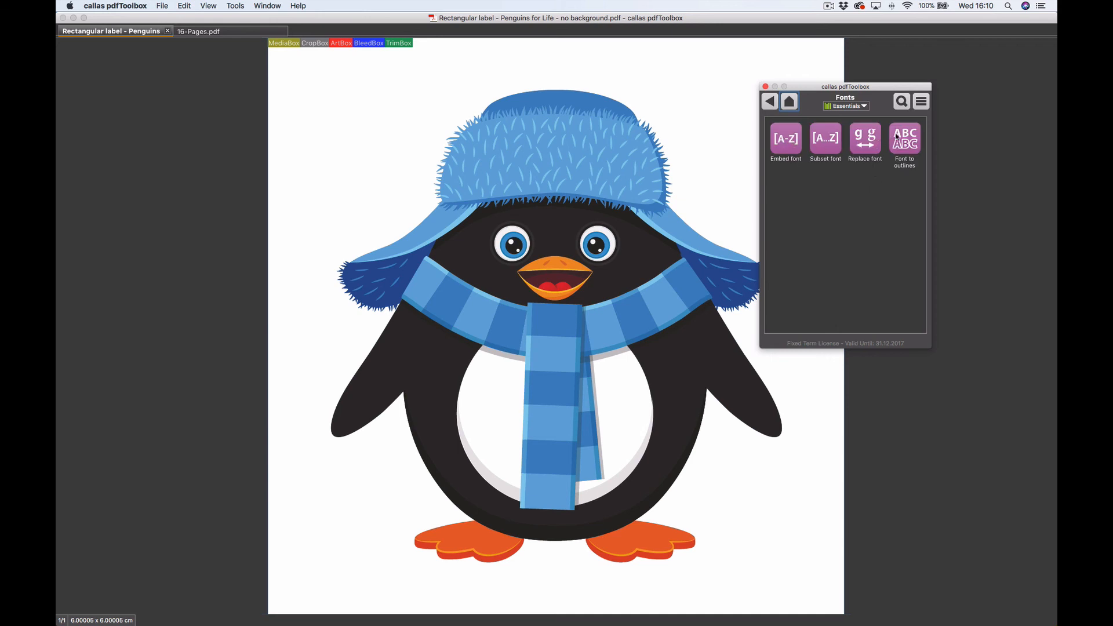
left_click(790, 102)
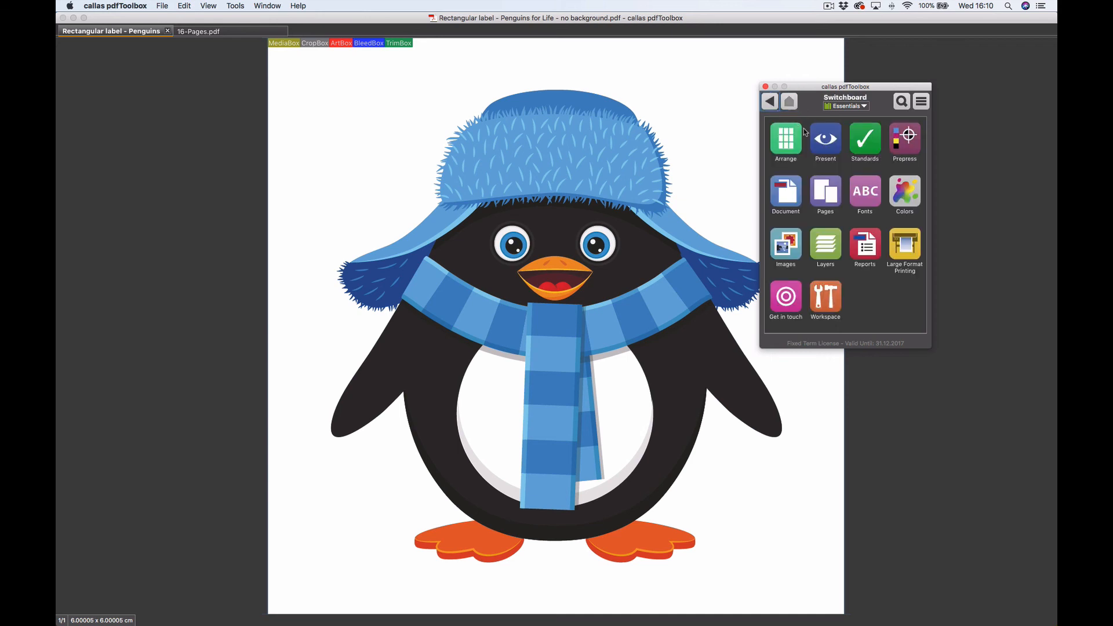
- Convert the Rectangular label document to black and white with the Convert to B/W tool
left_click(897, 188)
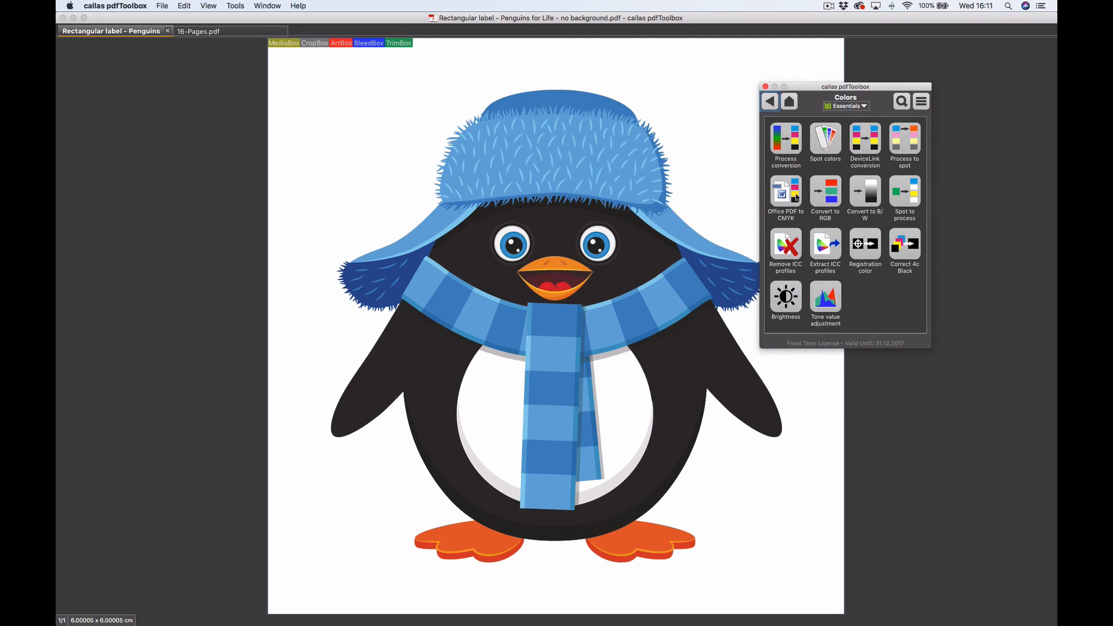
left_click(861, 194)
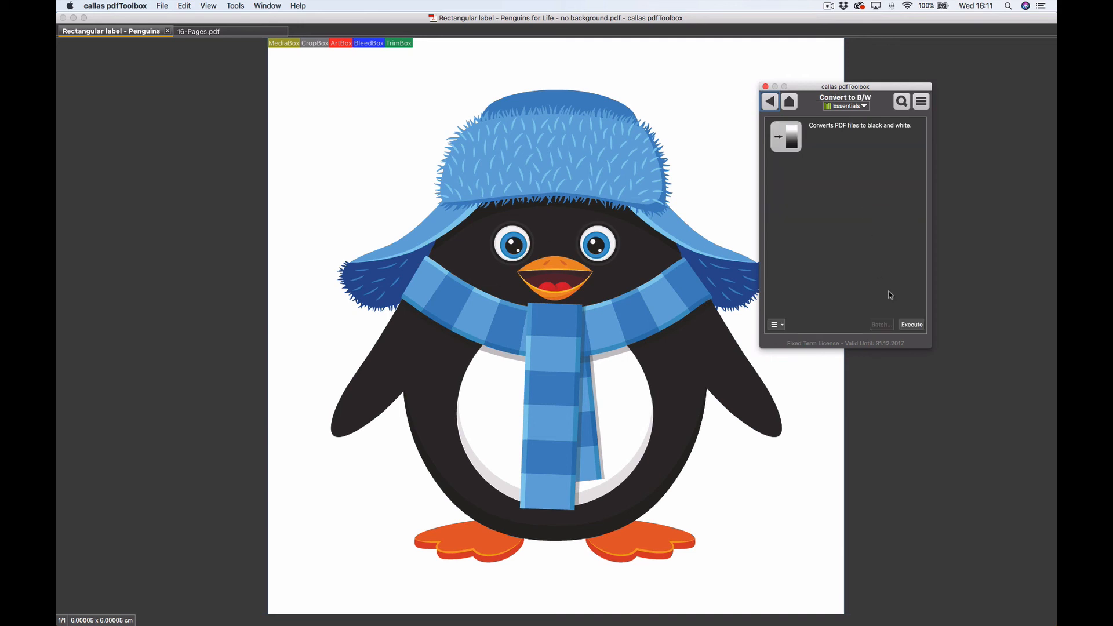
left_click(910, 323)
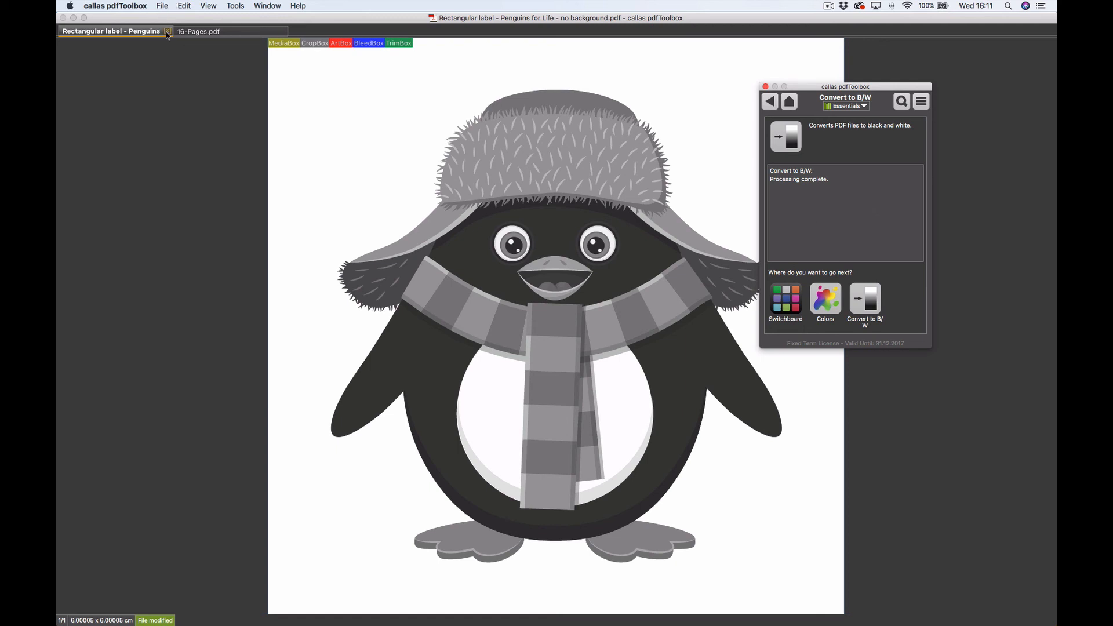
- Look over the tools in the Switchboard's Layers group and return to the overview
left_click(789, 101)
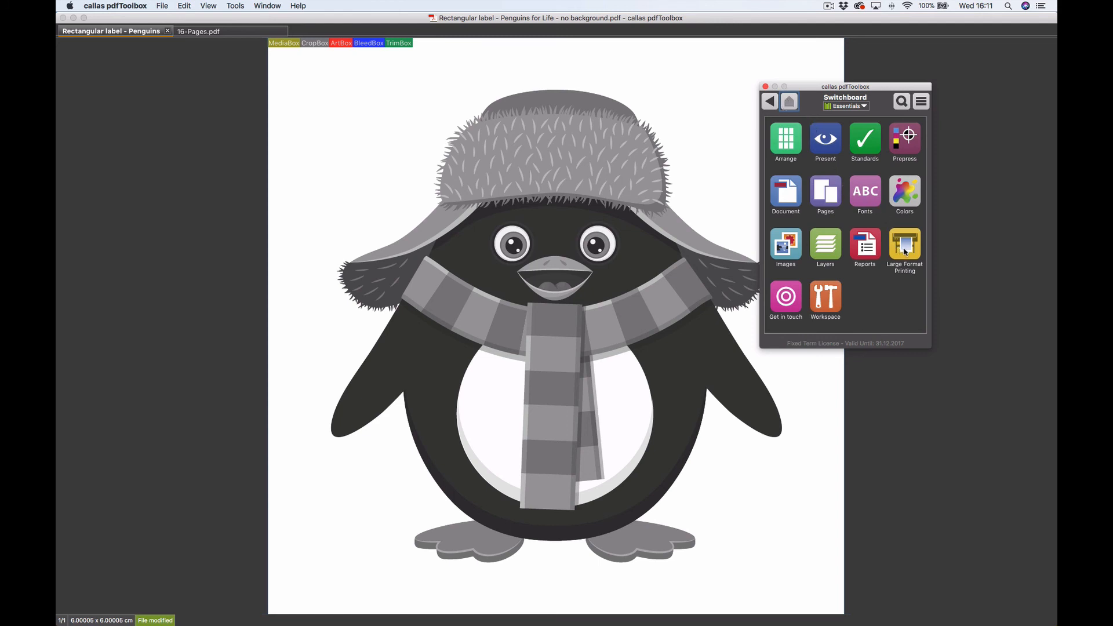
left_click(825, 243)
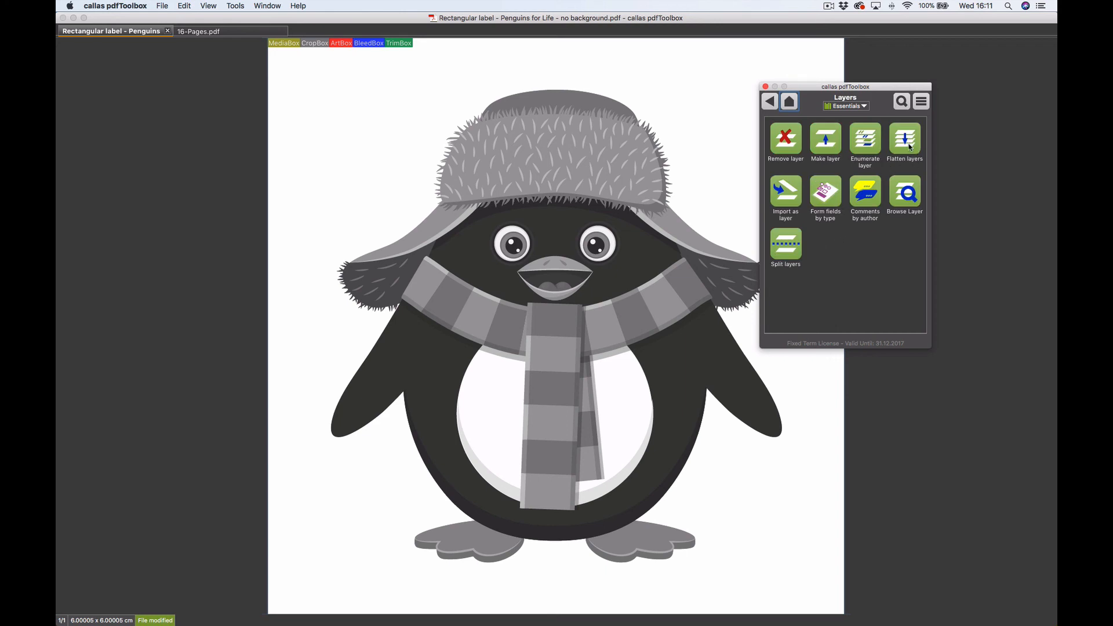
left_click(769, 102)
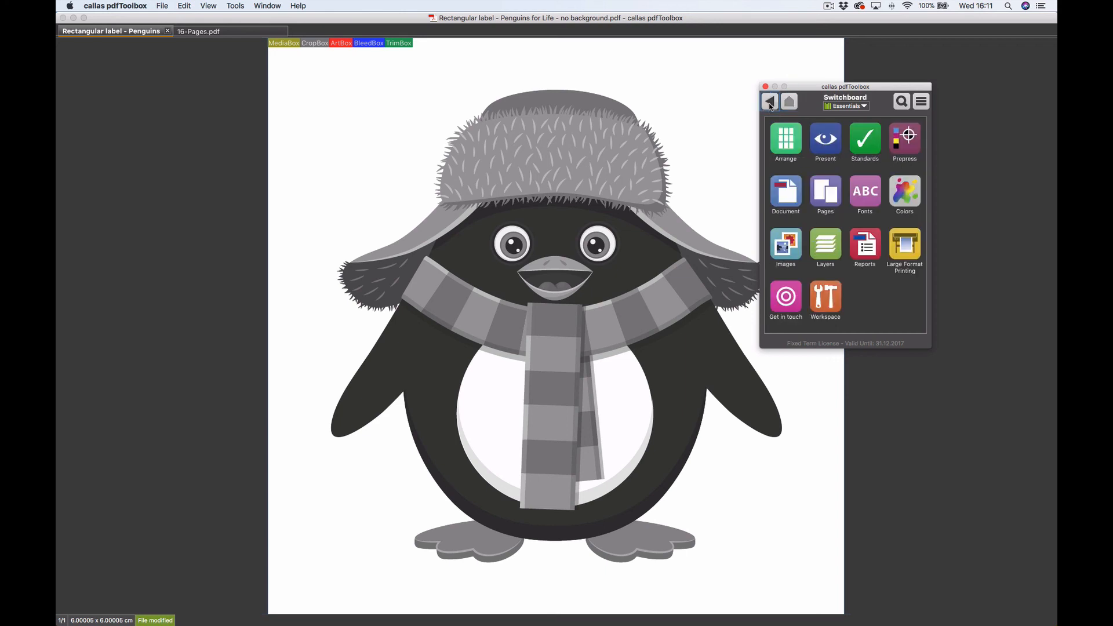
- Open 210x285_ClassicCar_Page.pdf and create a Fonts report for it
left_click(865, 244)
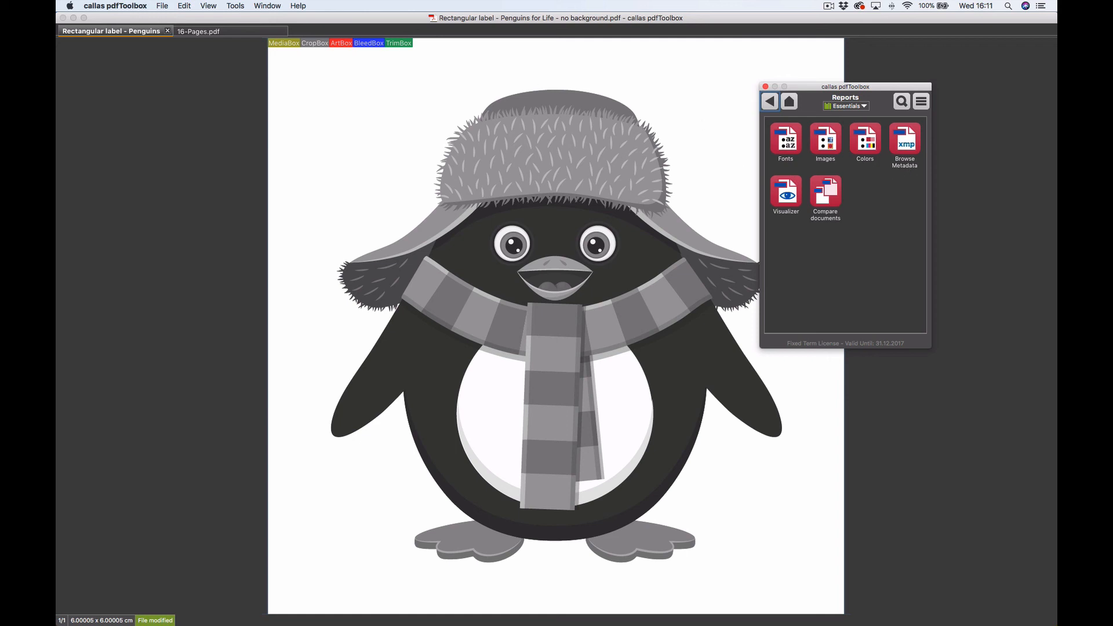
left_click_drag(58, 292, 211, 301)
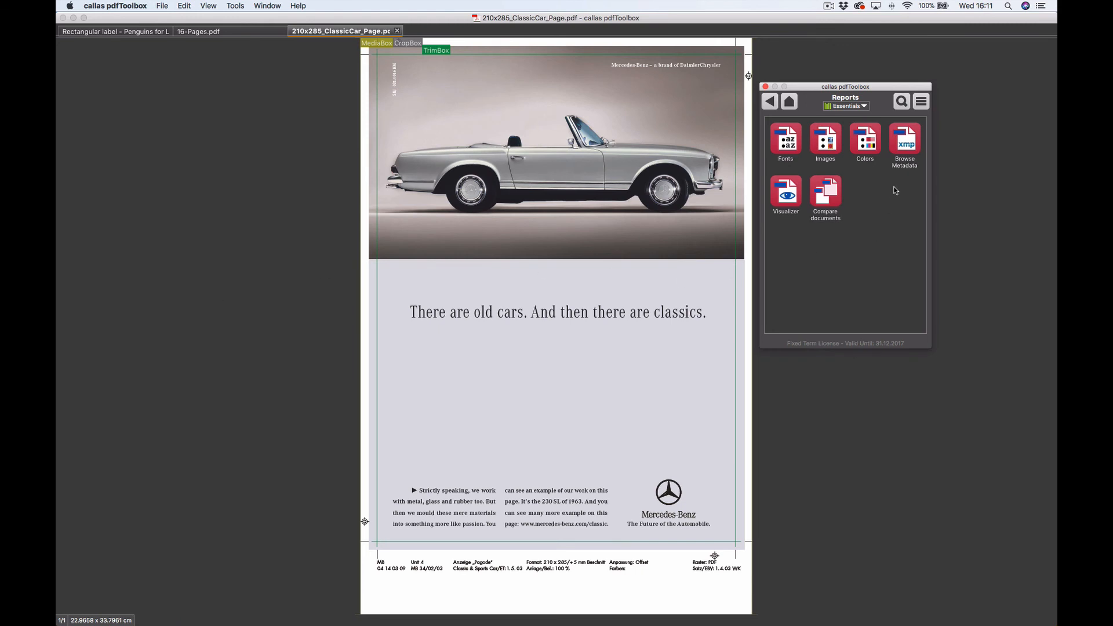
left_click(788, 145)
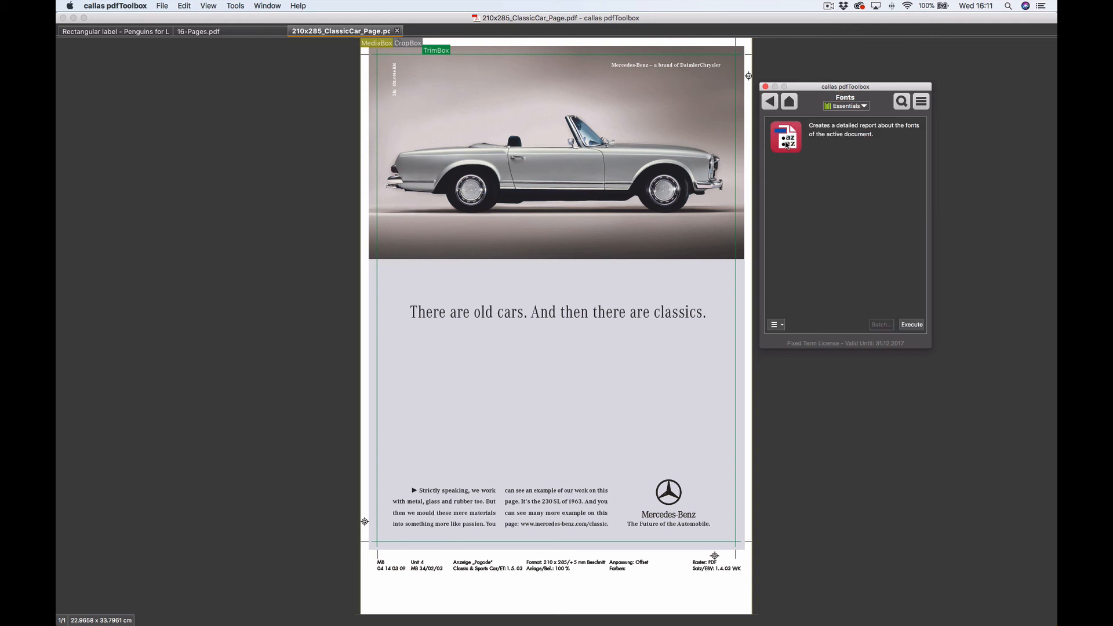
left_click(913, 325)
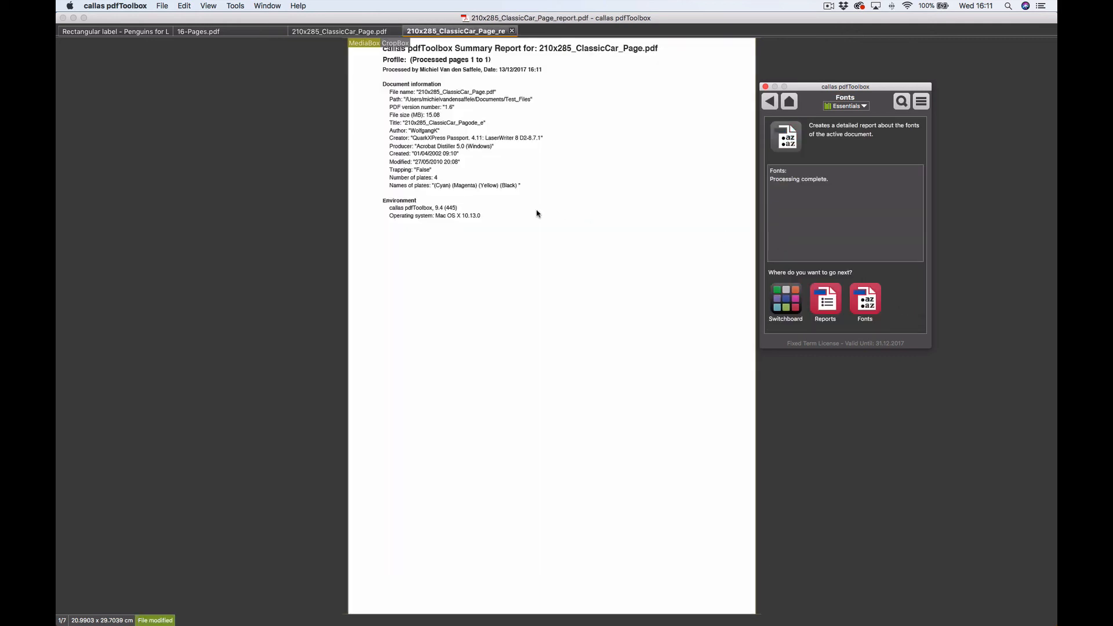
- Examine the glyphs and font properties on the pages of the ClassicCar font report, ending on its first page
scroll(529, 213, "down", 6)
scroll(529, 211, "up", 6)
scroll(529, 211, "down", 2)
scroll(529, 210, "up", 2)
scroll(474, 171, "down", 1)
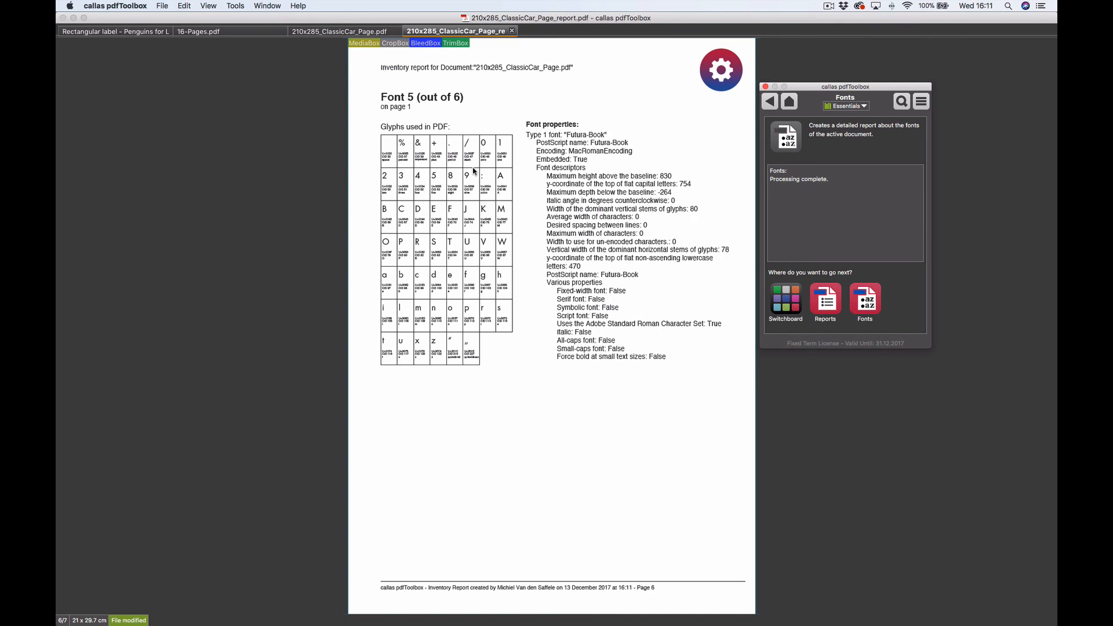
scroll(474, 172, "up", 2)
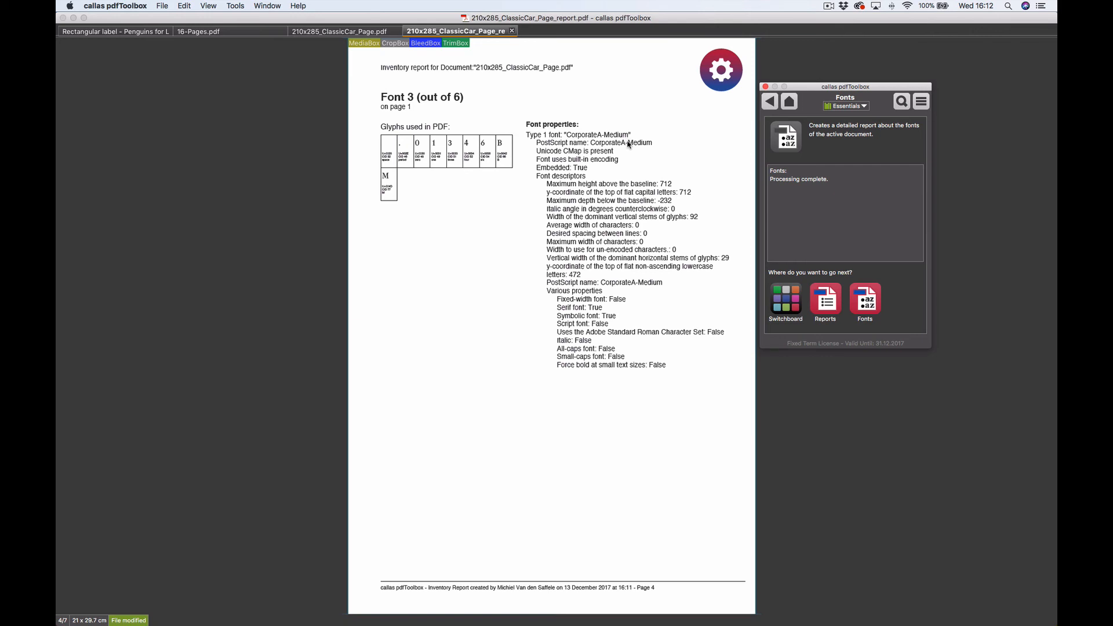
scroll(628, 144, "down", 3)
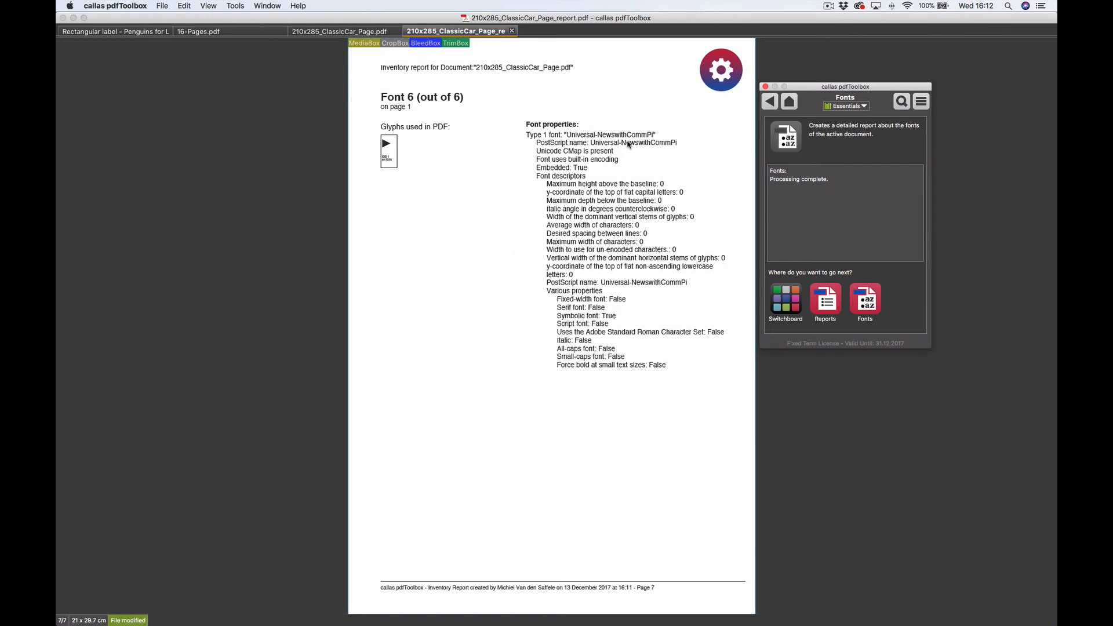
scroll(628, 144, "up", 3)
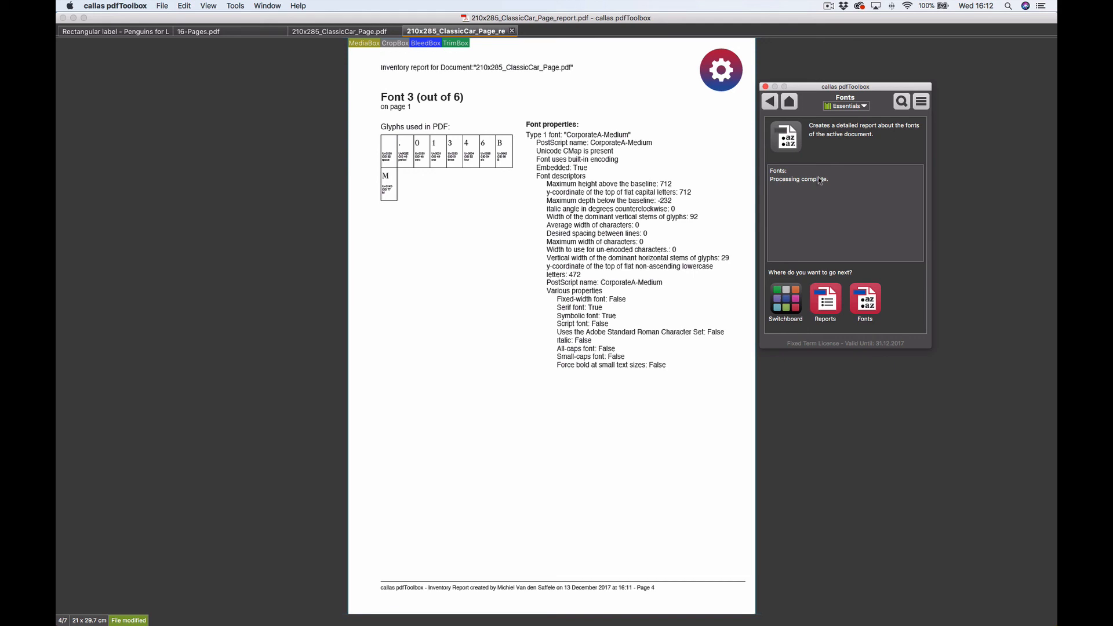
scroll(630, 209, "up", 5)
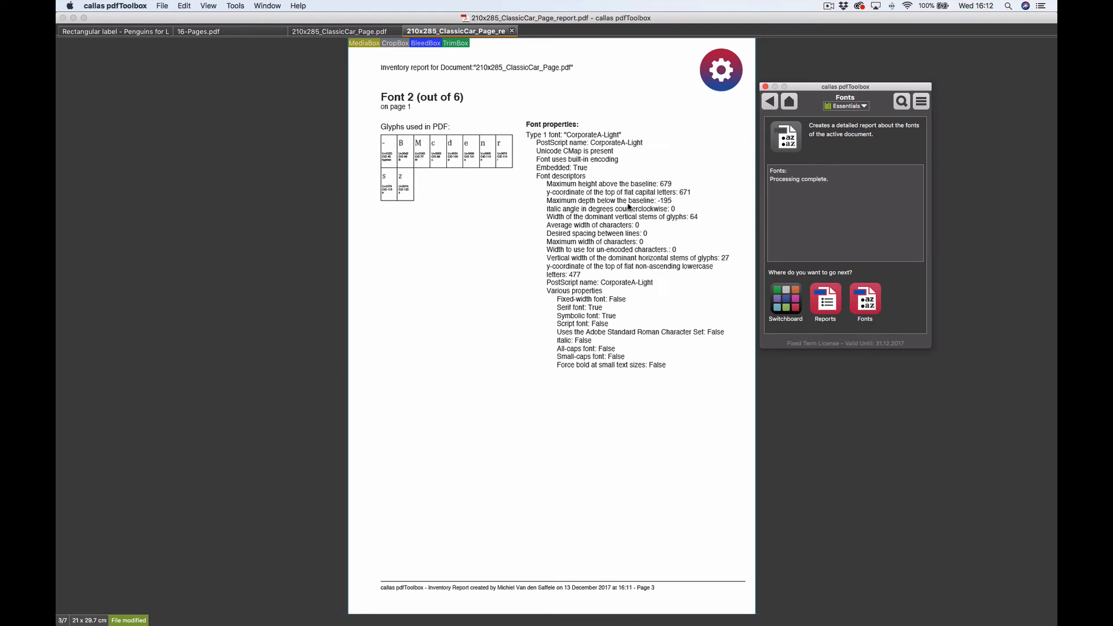
- Look over the Switchboard's Reports and Large Format Printing tools
left_click(826, 298)
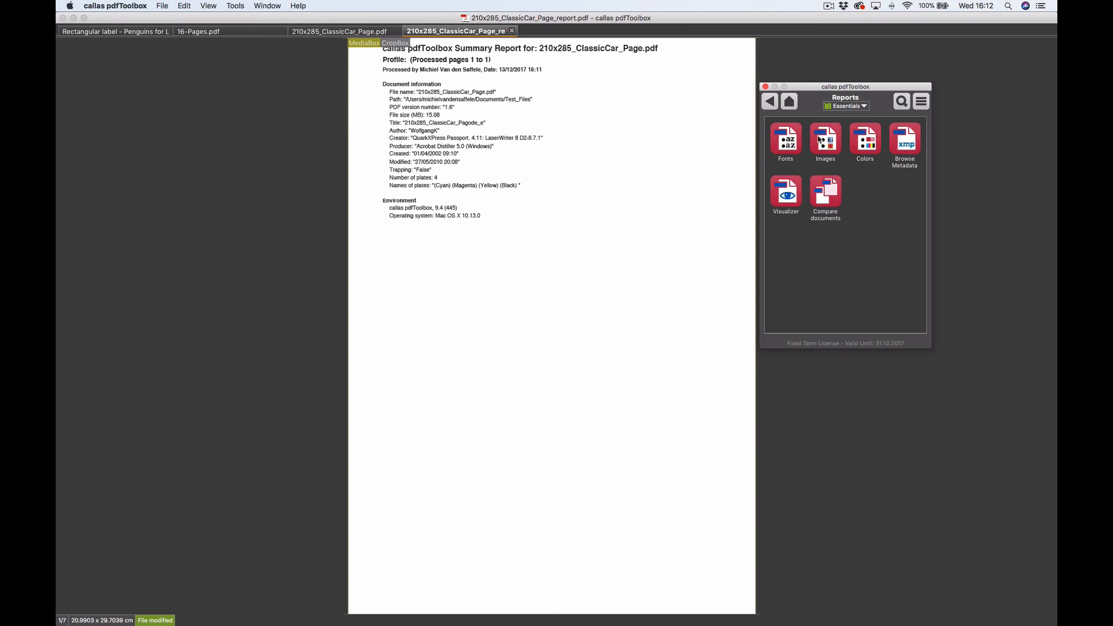
left_click(789, 102)
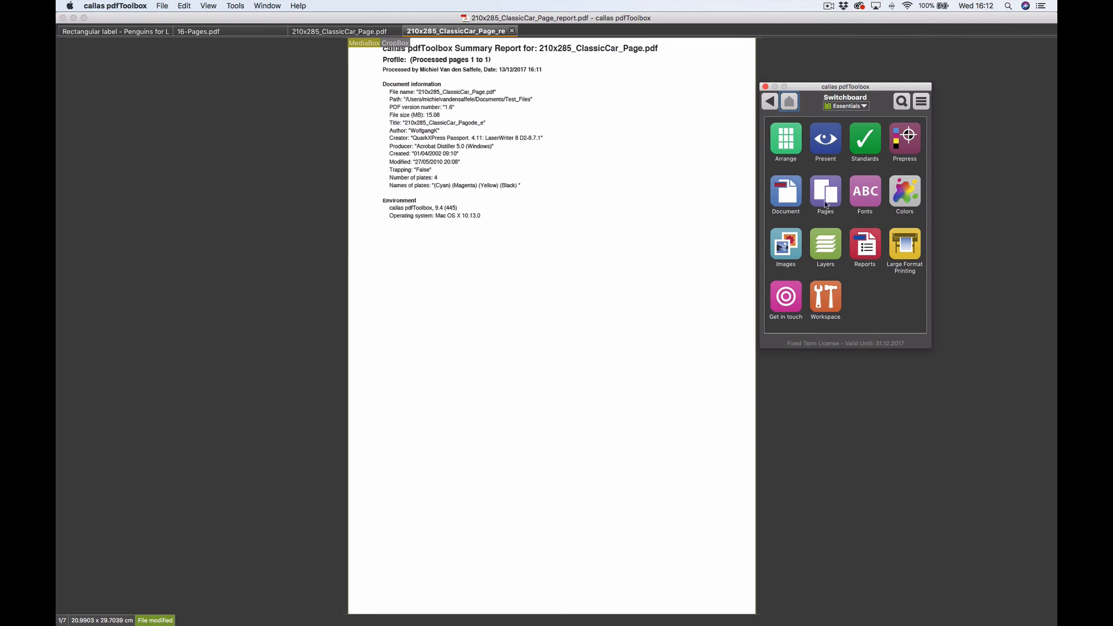
left_click(907, 248)
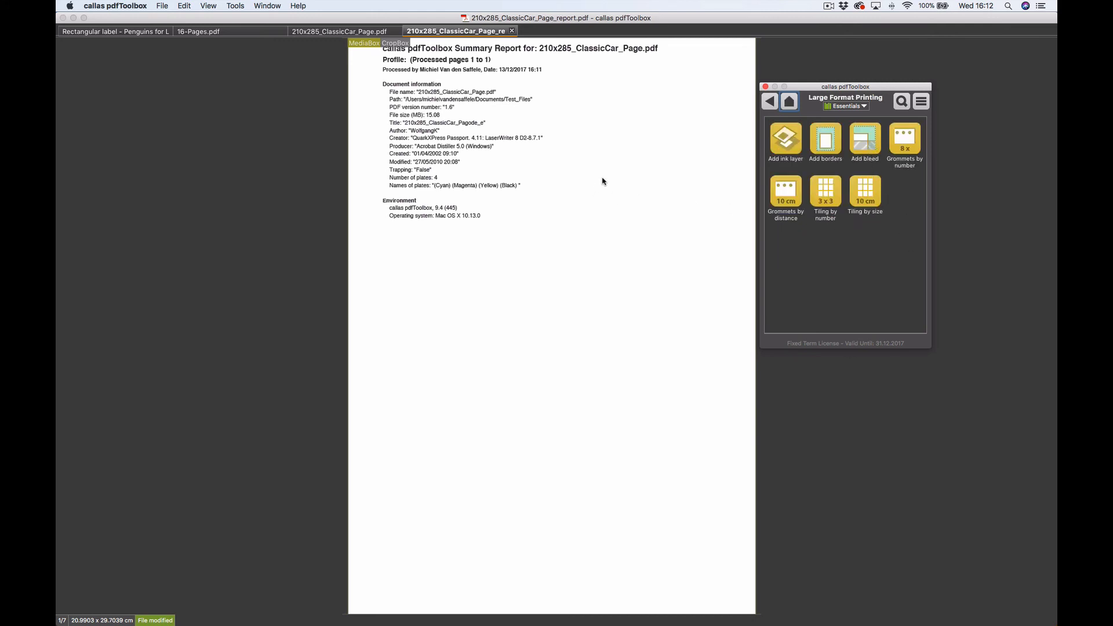
- Examine the Standards tools with 16-Pages.pdf active, and switch back to the ClassicCar font report
left_click(226, 29)
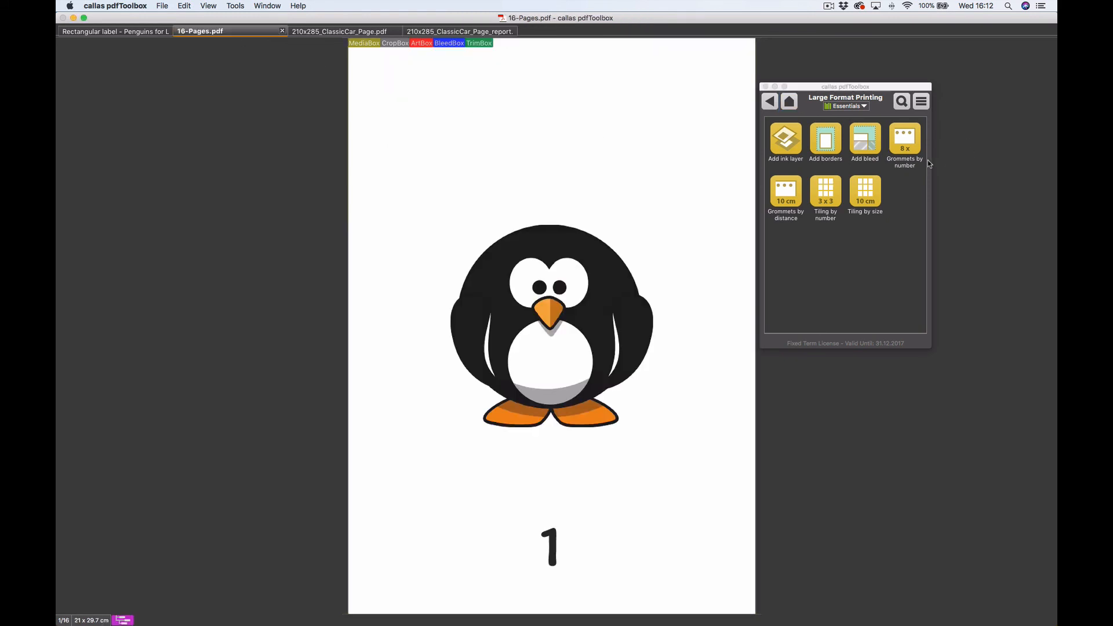
left_click(789, 103)
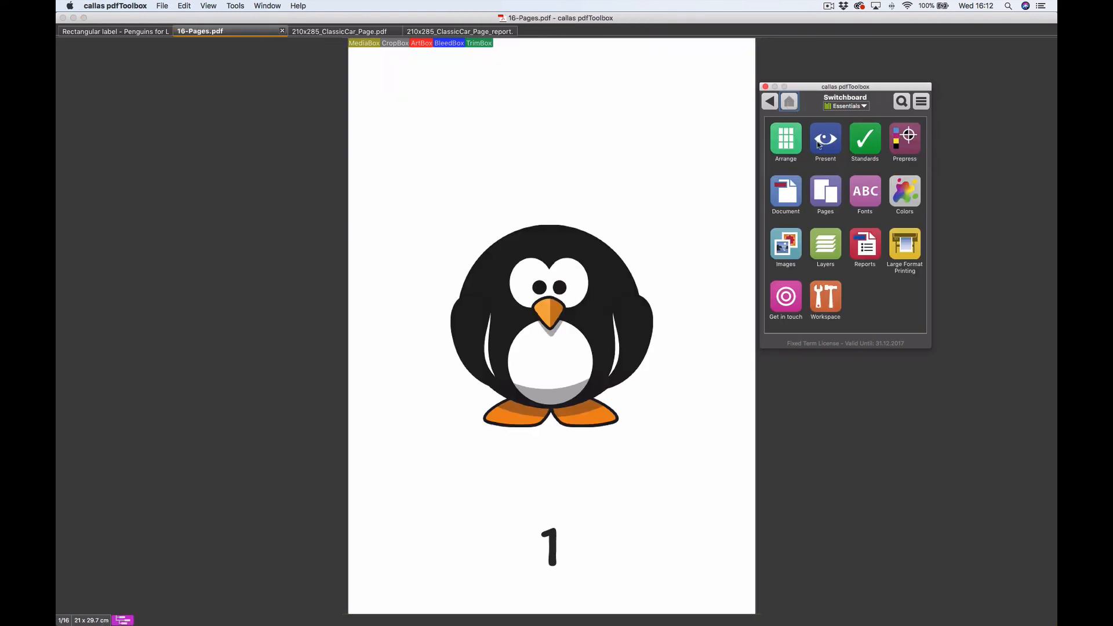
left_click(868, 154)
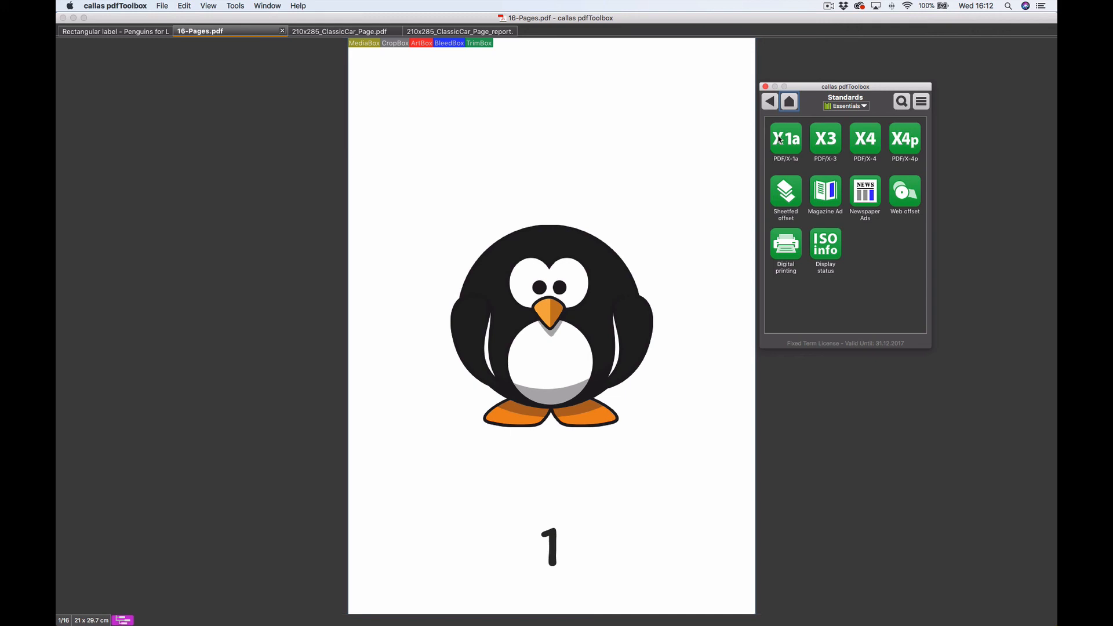
left_click(461, 31)
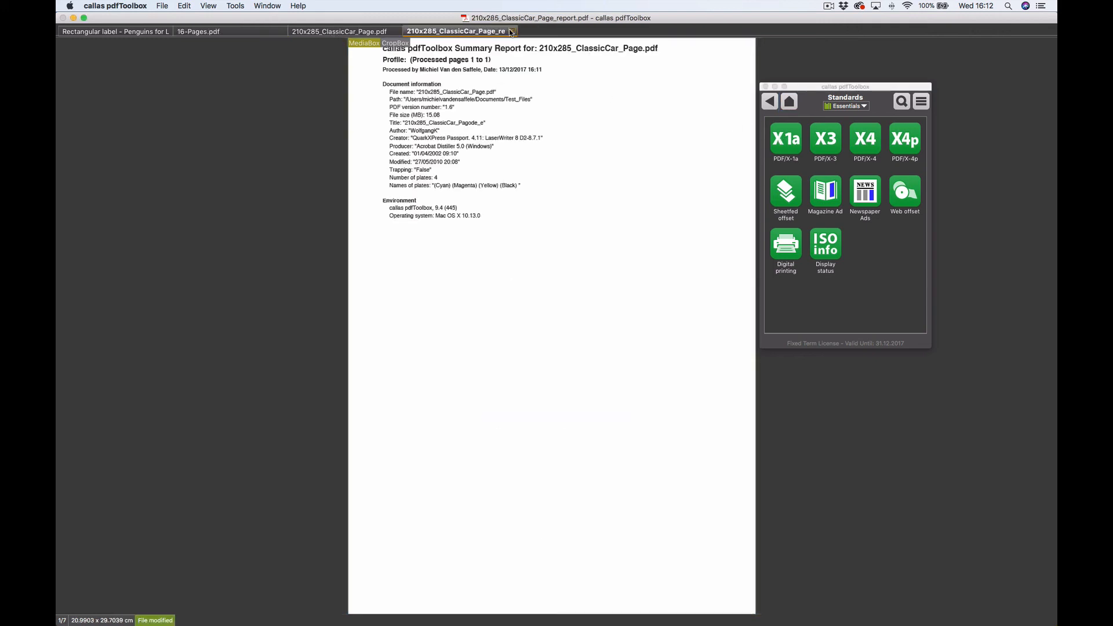
- Close the ClassicCar font report and convert 210x285_ClassicCar_Page.pdf to PDF/X-1a for ISO Coated v2 (ECI), saving it to the Desktop
left_click(512, 31)
left_click(644, 345)
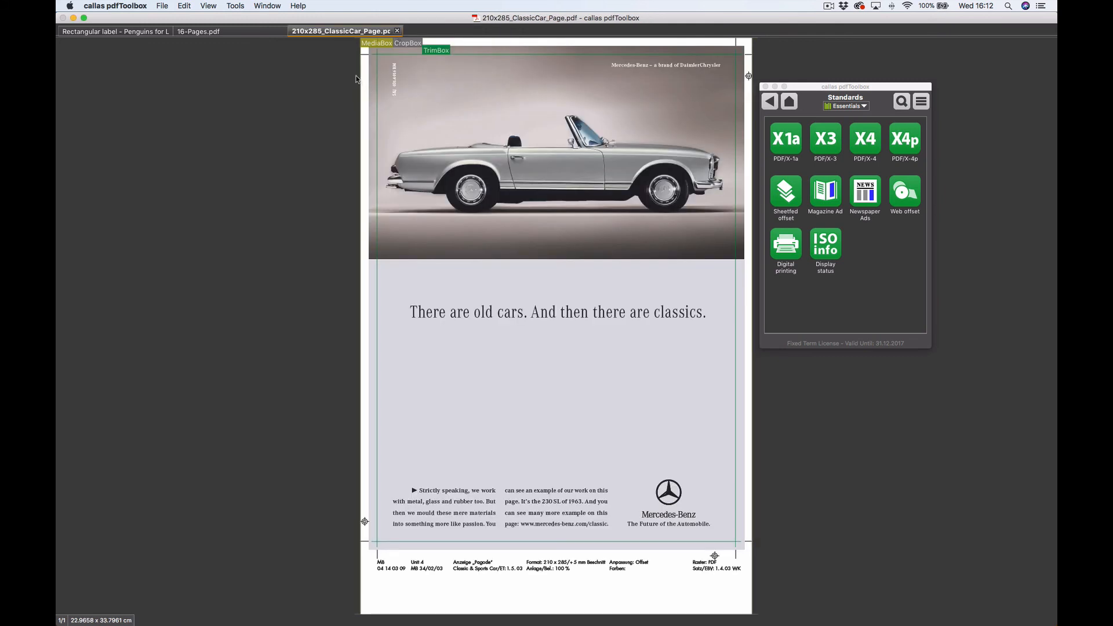
left_click(790, 140)
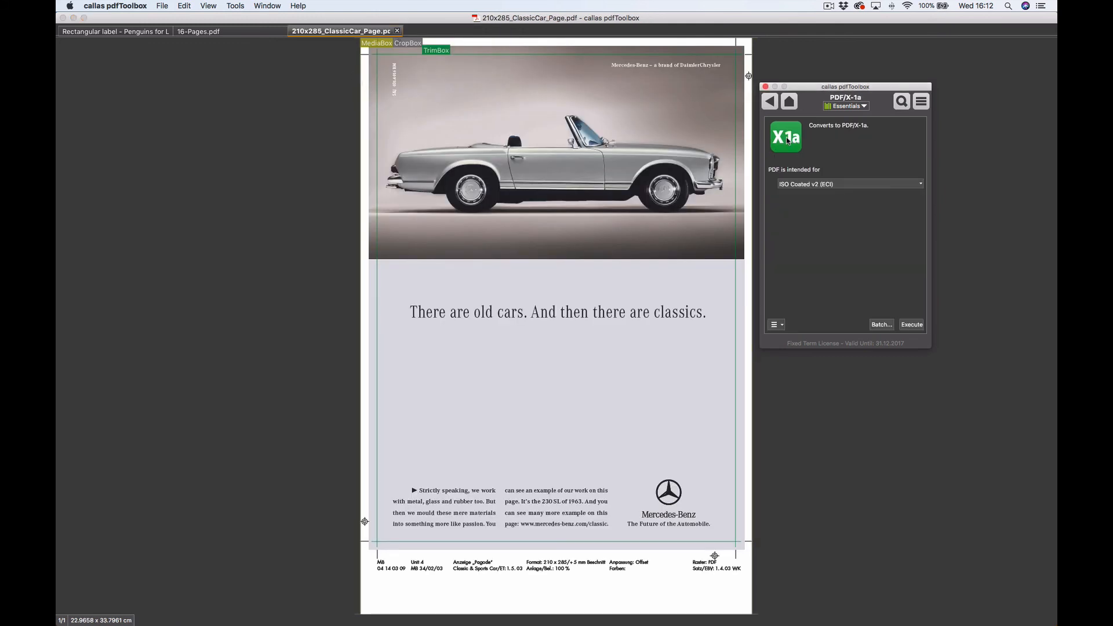
left_click(919, 328)
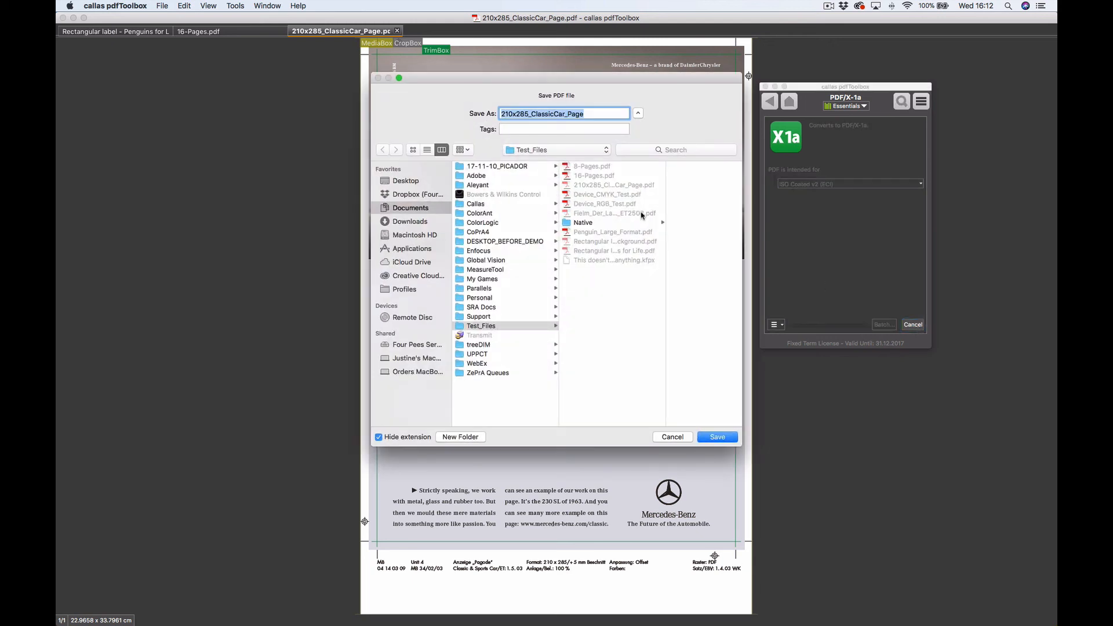
left_click(400, 183)
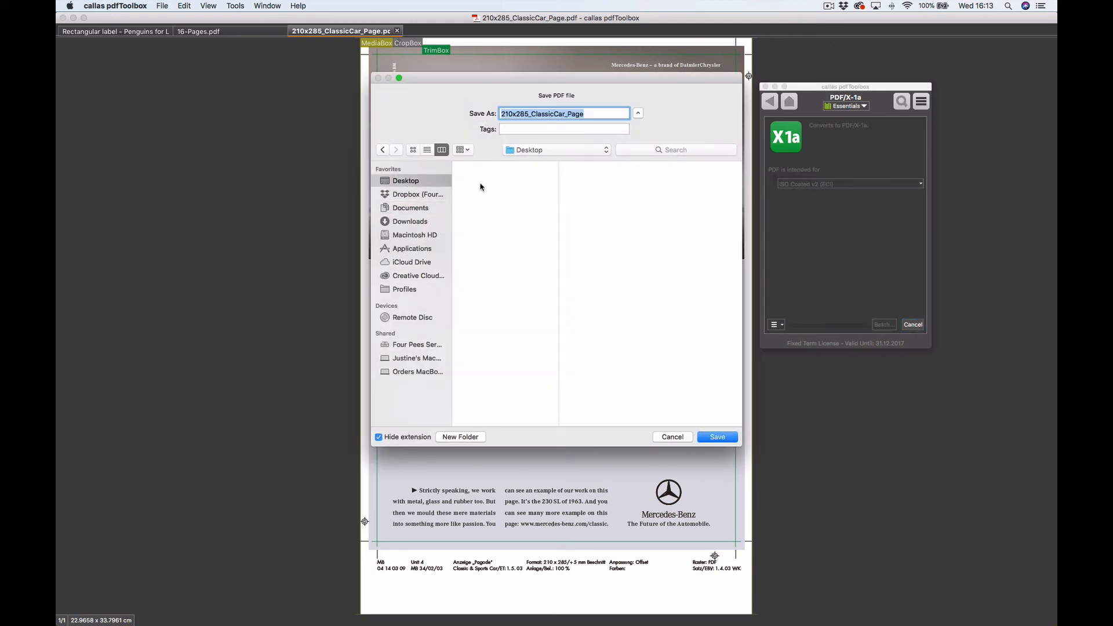
left_click(722, 439)
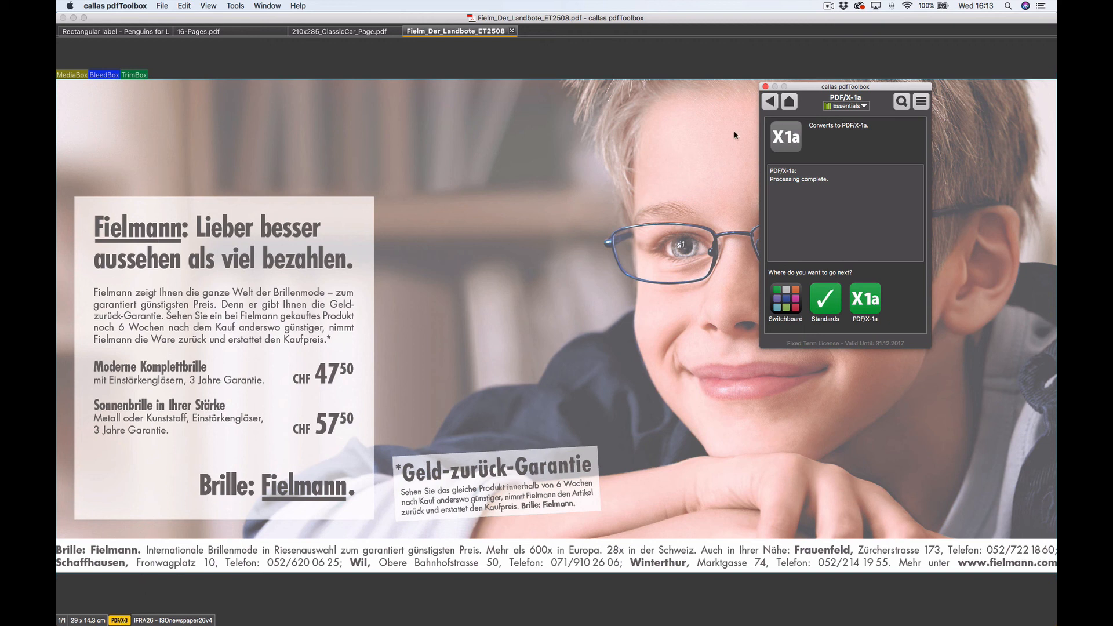
- Look at the PDF/X-3 conversion tool with Fielm_Der_Landbote_ET2508.pdf active, and return to the Switchboard overview
left_click(770, 103)
left_click(771, 105)
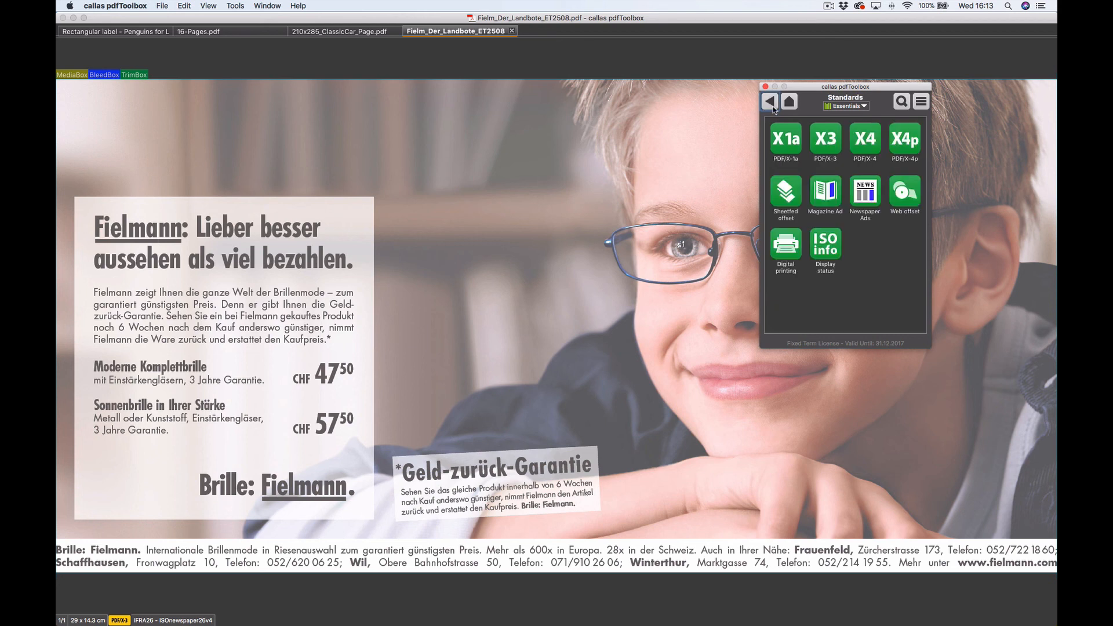
left_click(826, 141)
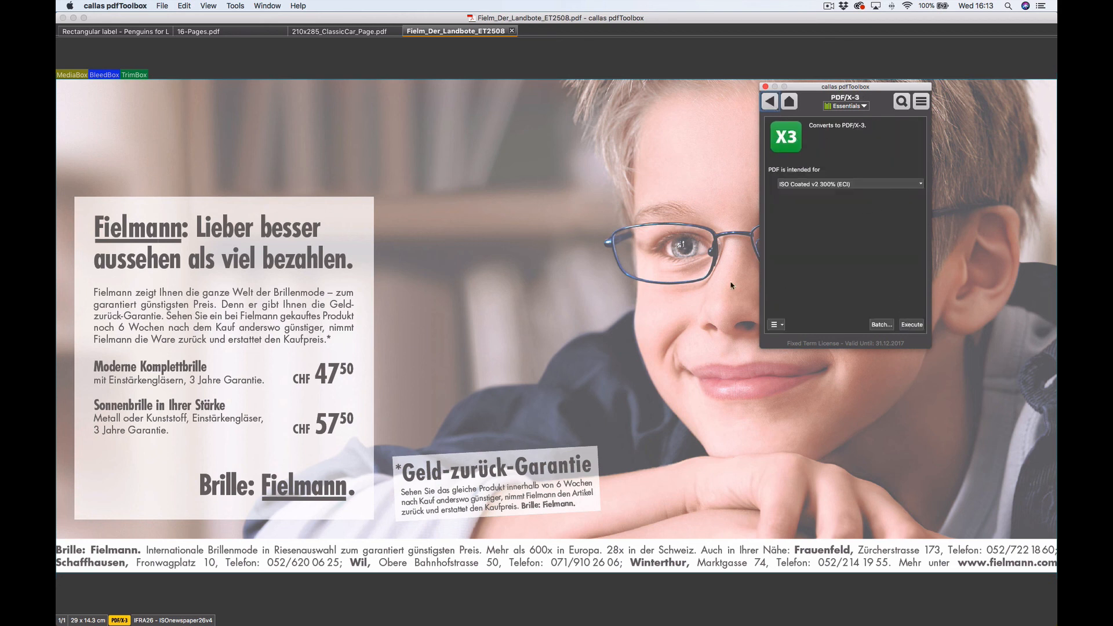
left_click(790, 102)
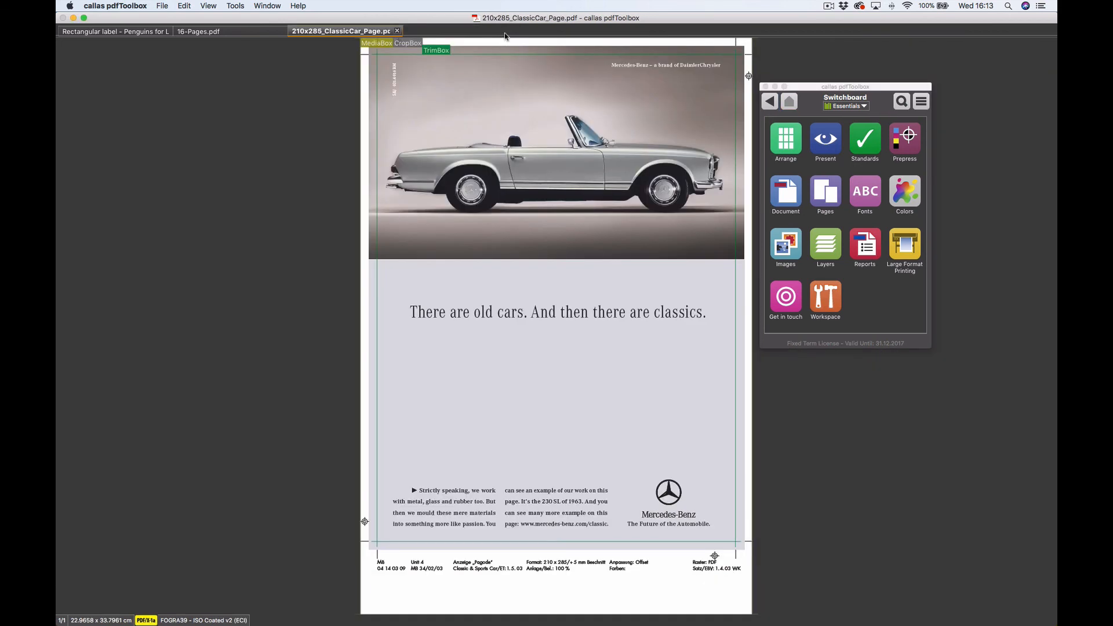
- Close Fielm_Der_Landbote_ET2508.pdf, 210x285_ClassicCar_Page.pdf and 16-Pages.pdf
left_click(512, 31)
left_click(397, 32)
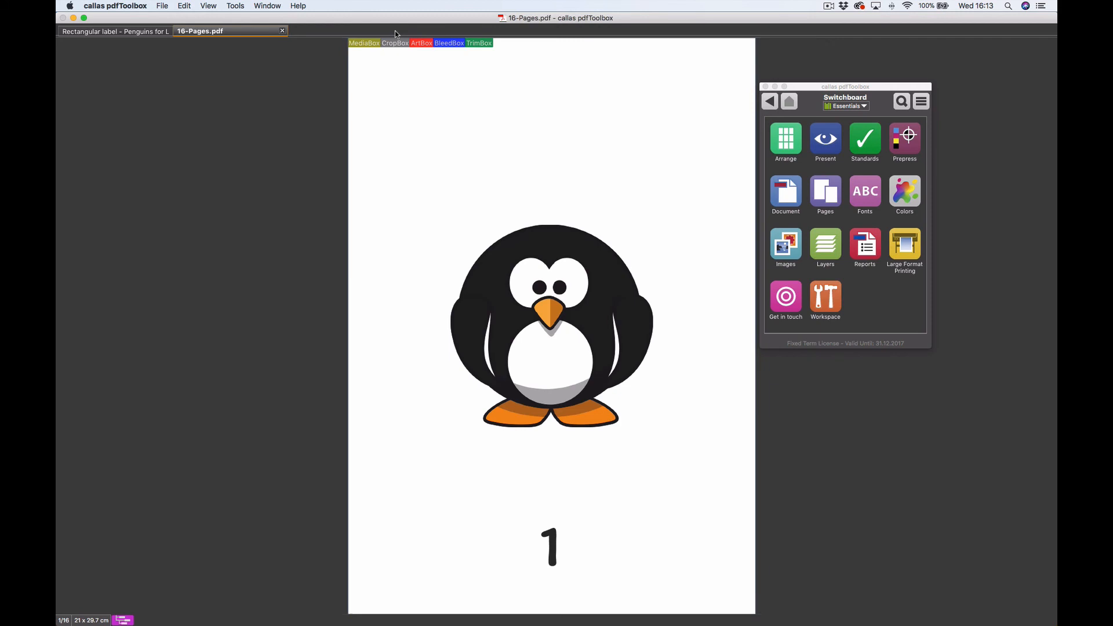
left_click(282, 32)
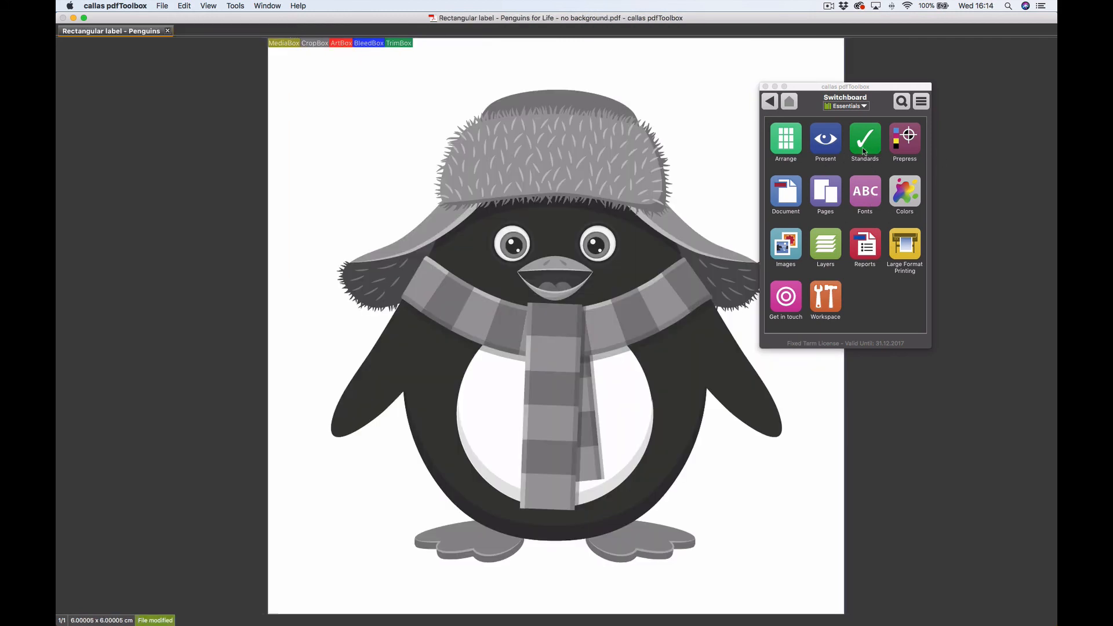
- Open the Profiles window and move it clear of the document's tab
left_click(236, 6)
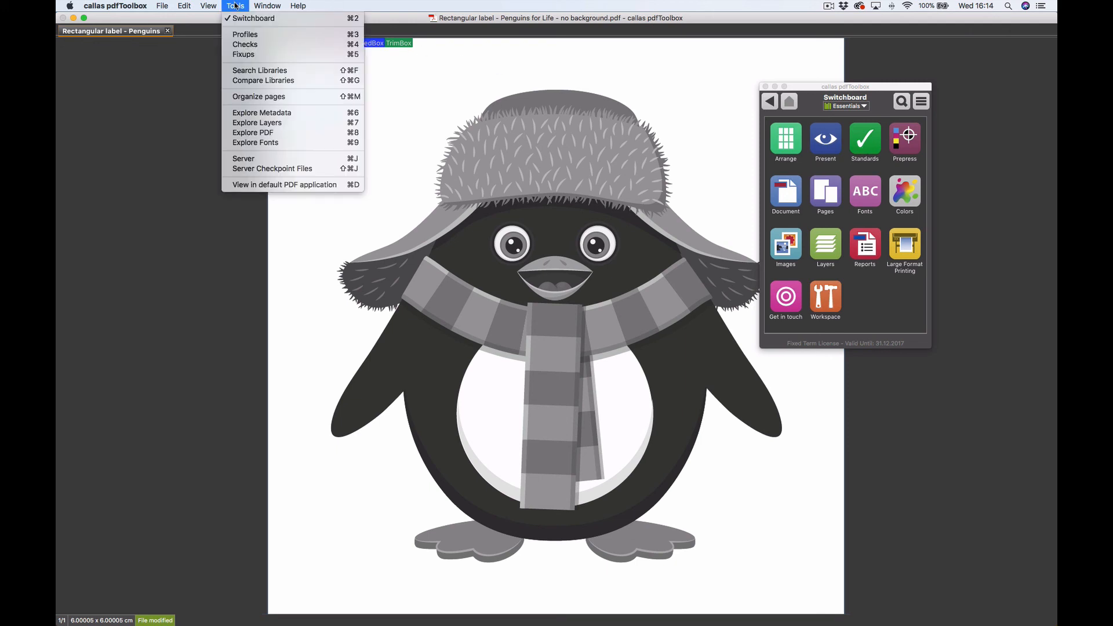
left_click(252, 35)
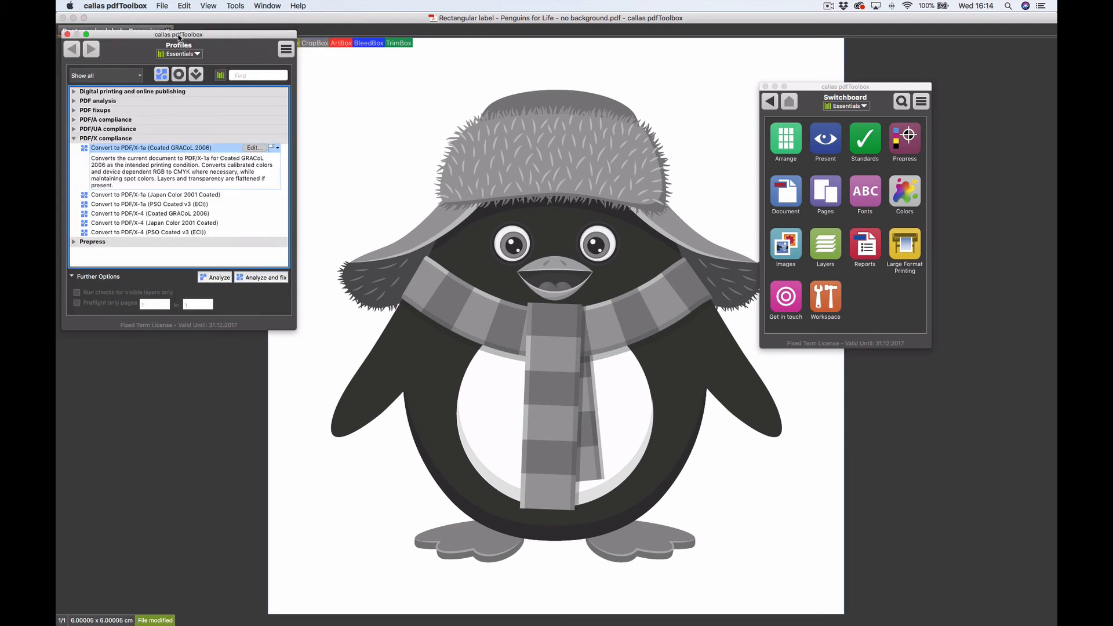
left_click_drag(181, 38, 186, 50)
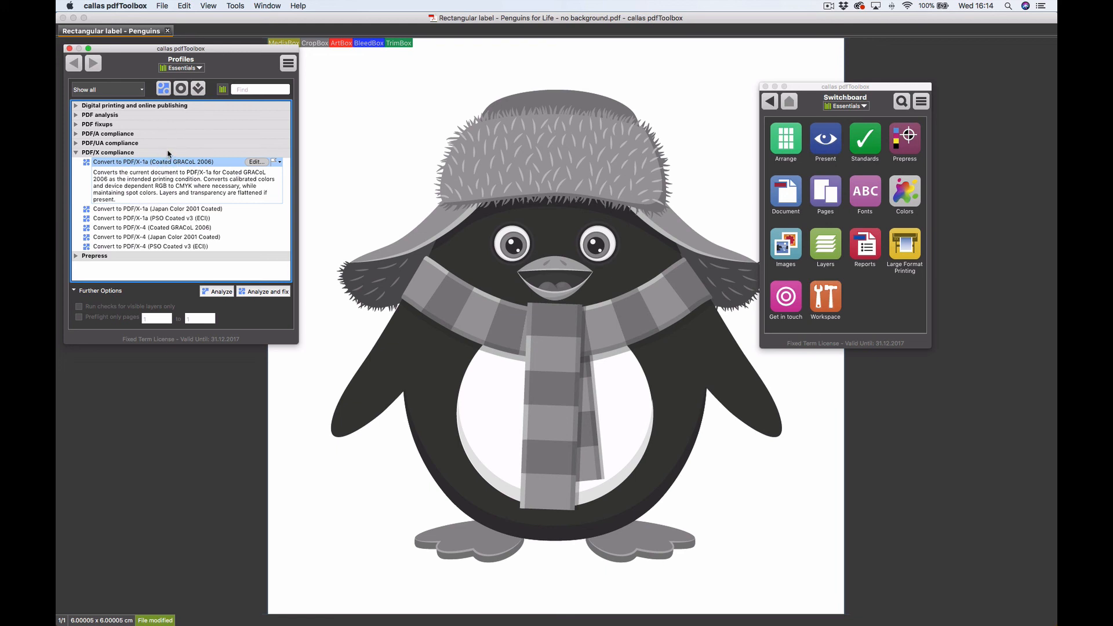
- Look over the profiles in the Prepress, Color and Transparency library and the Shapes, Variables, JavaScript, Place content library, and return to Essentials
left_click(197, 68)
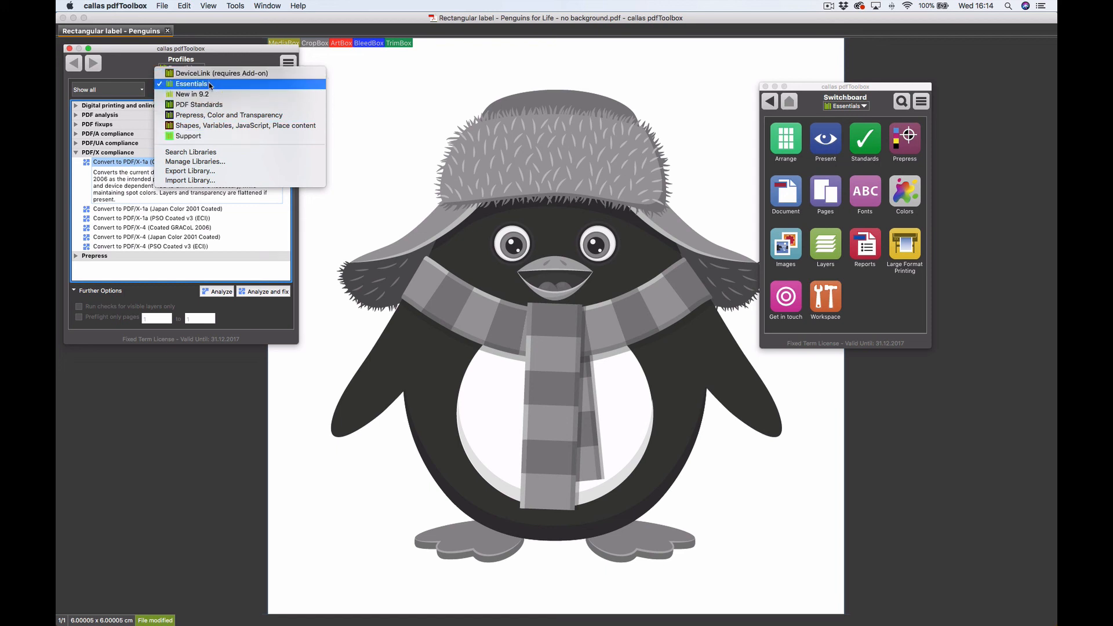
left_click(199, 118)
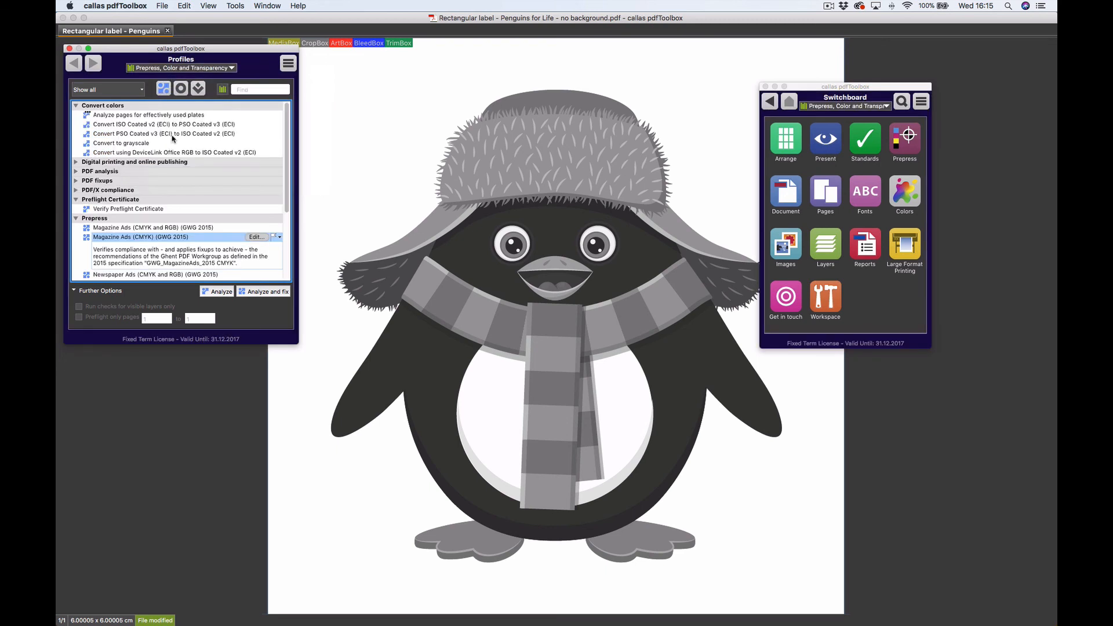
left_click(211, 68)
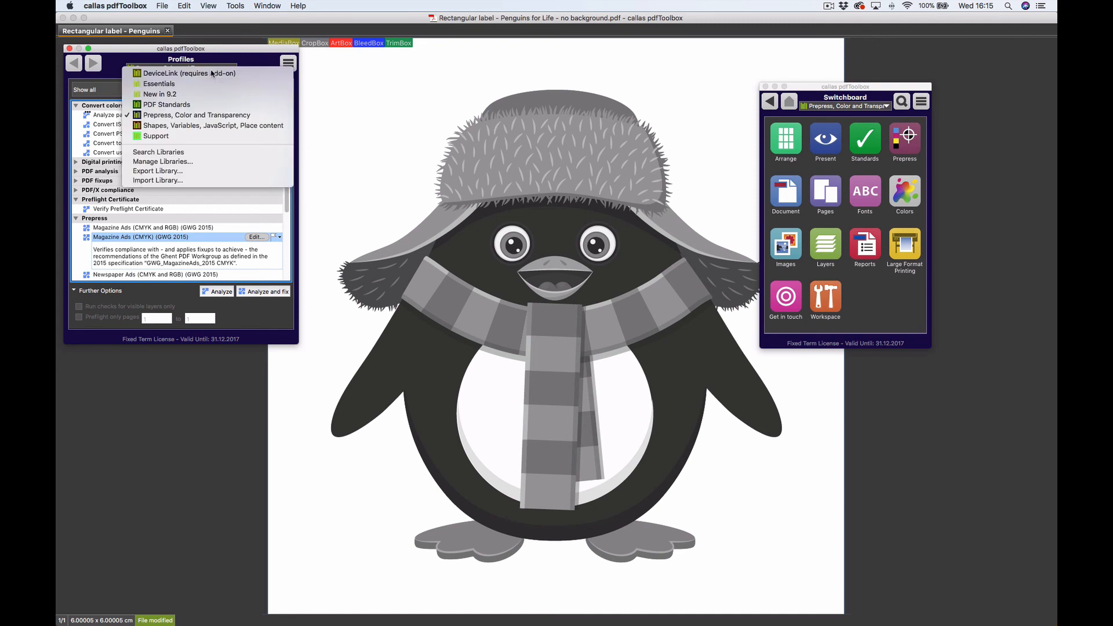
left_click(201, 126)
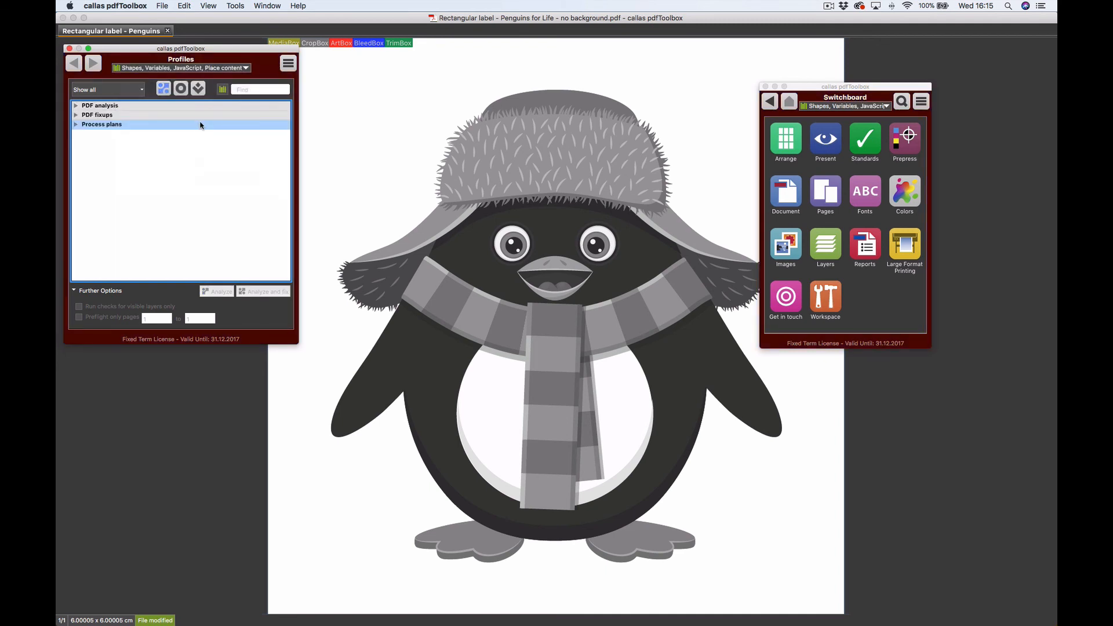
left_click(219, 68)
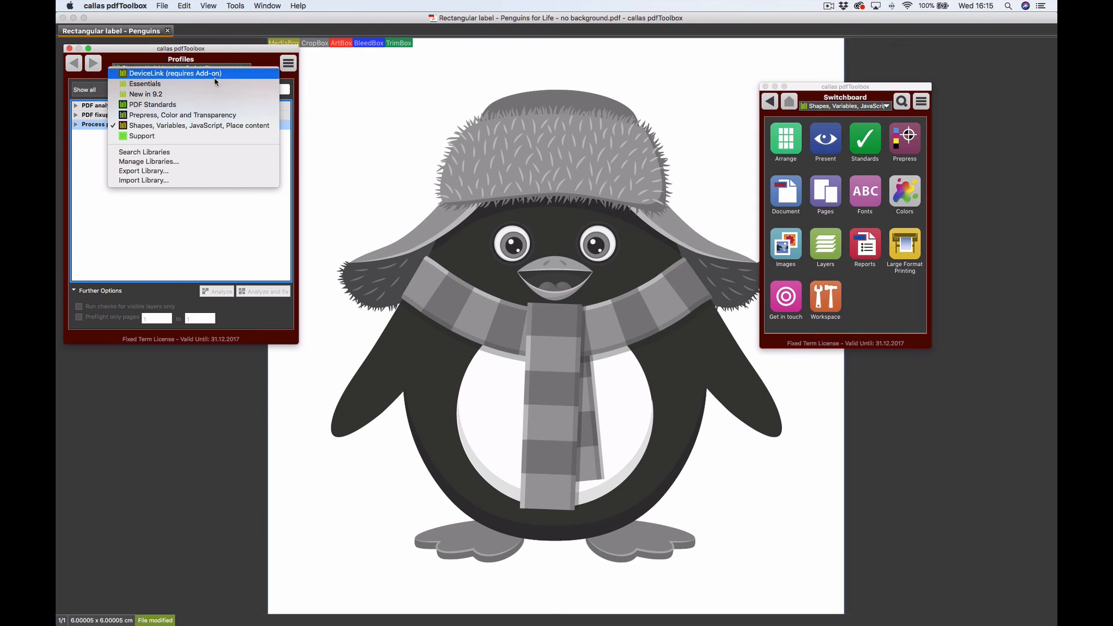
left_click(217, 82)
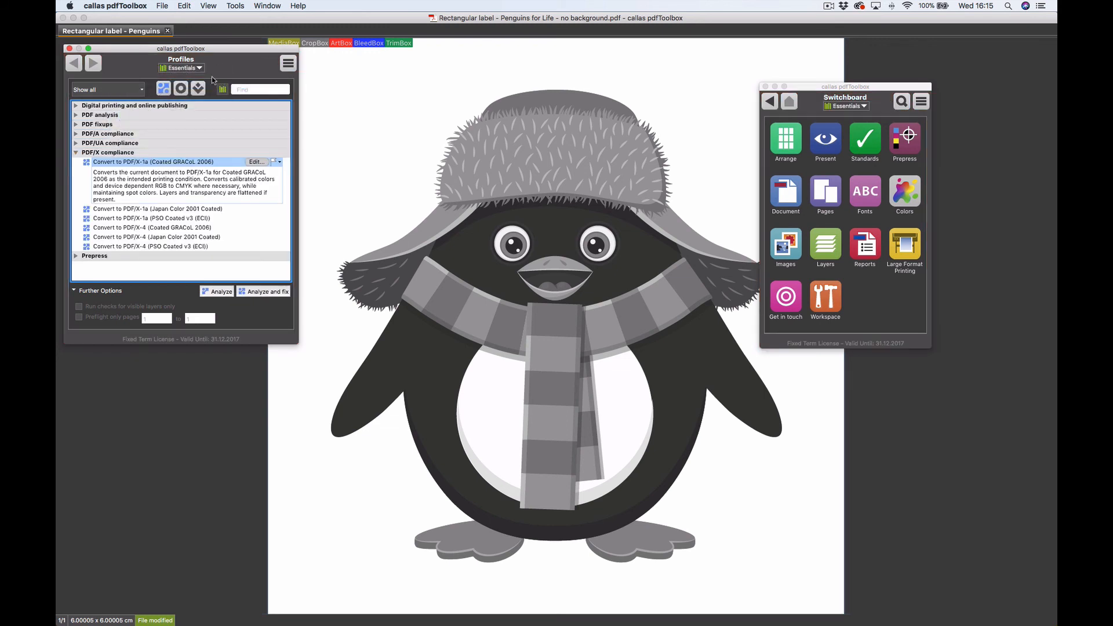
- Compare the Profiles, Checks and Fixups lists of the Essentials library, ending on the Pages checks
left_click(216, 8)
mouse_move(242, 6)
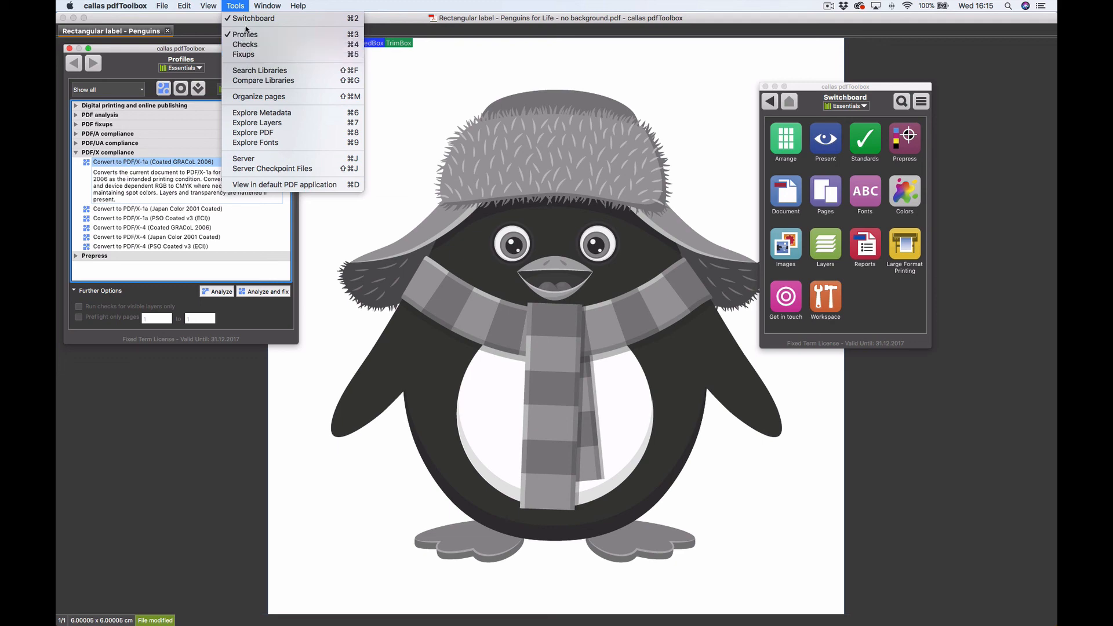
left_click(200, 81)
left_click(181, 88)
left_click(198, 88)
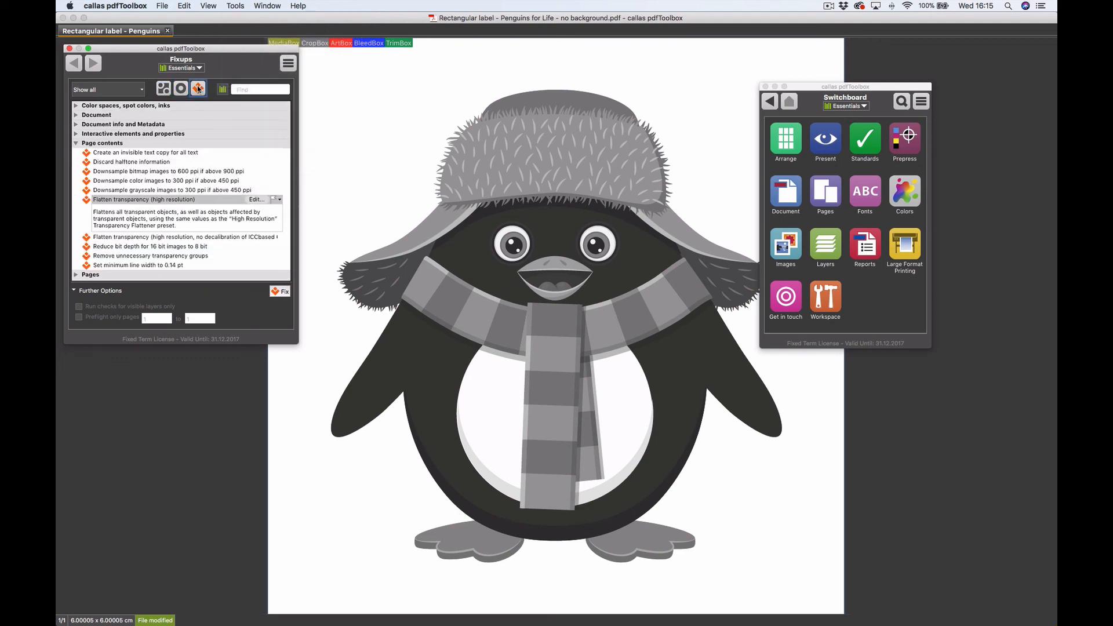
left_click(180, 88)
left_click(164, 88)
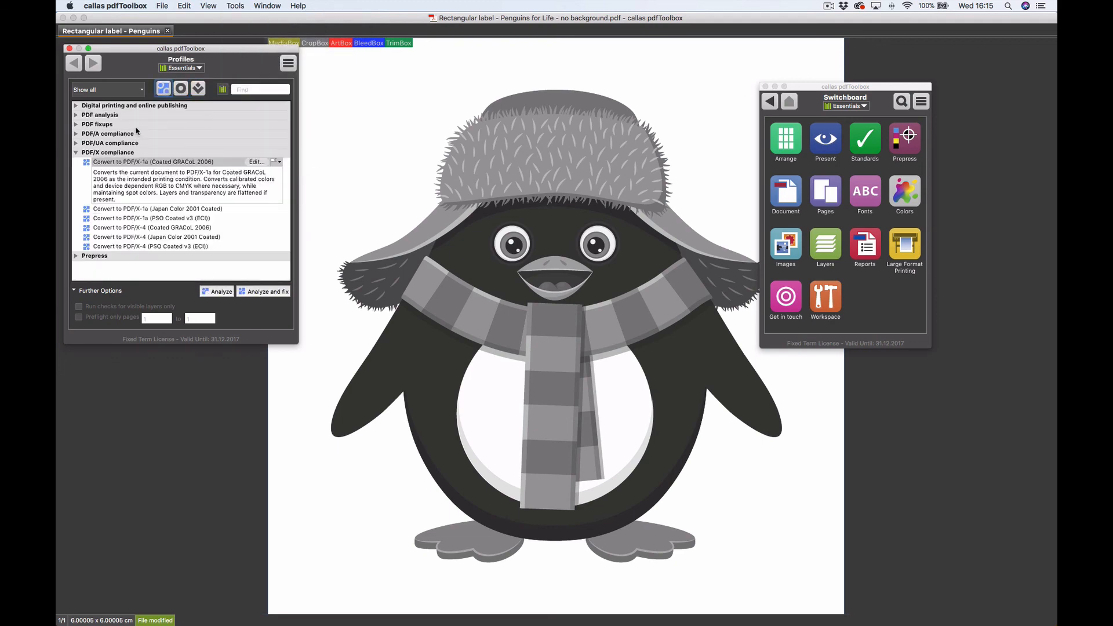
left_click(180, 90)
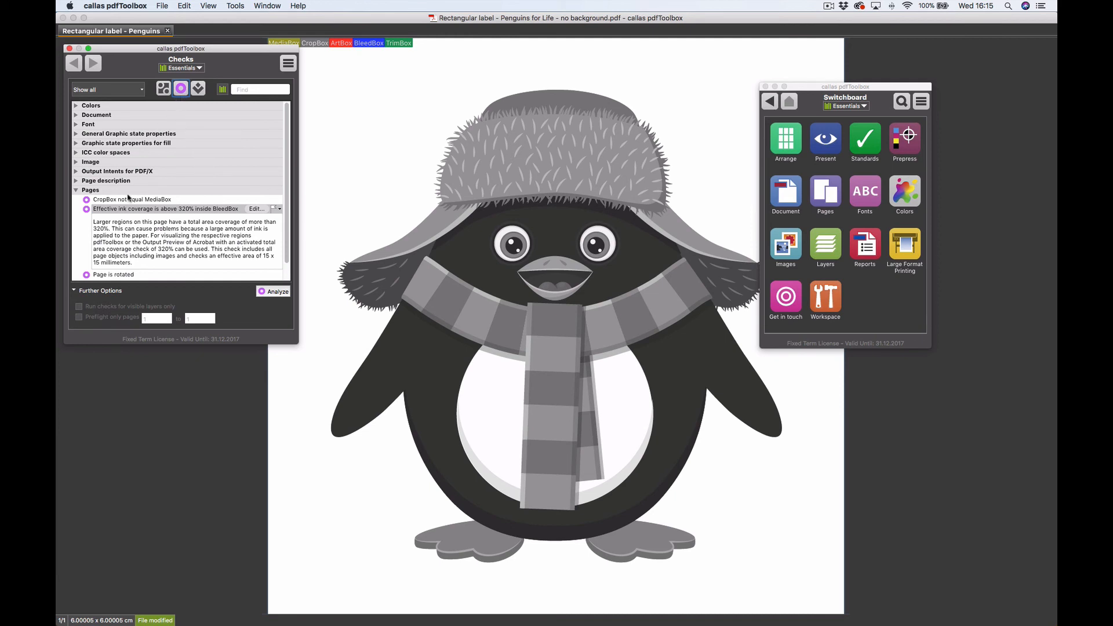
scroll(127, 198, "down", 1)
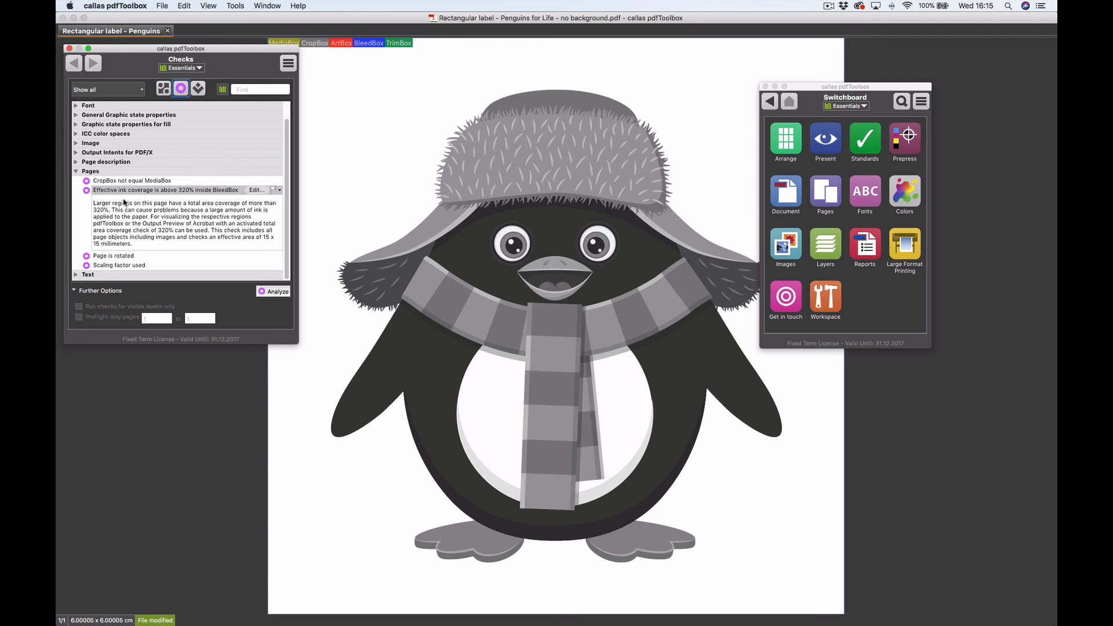
- Close the Rectangular label penguin document and open 210x285_ClassicCar_Page.pdf
left_click(169, 32)
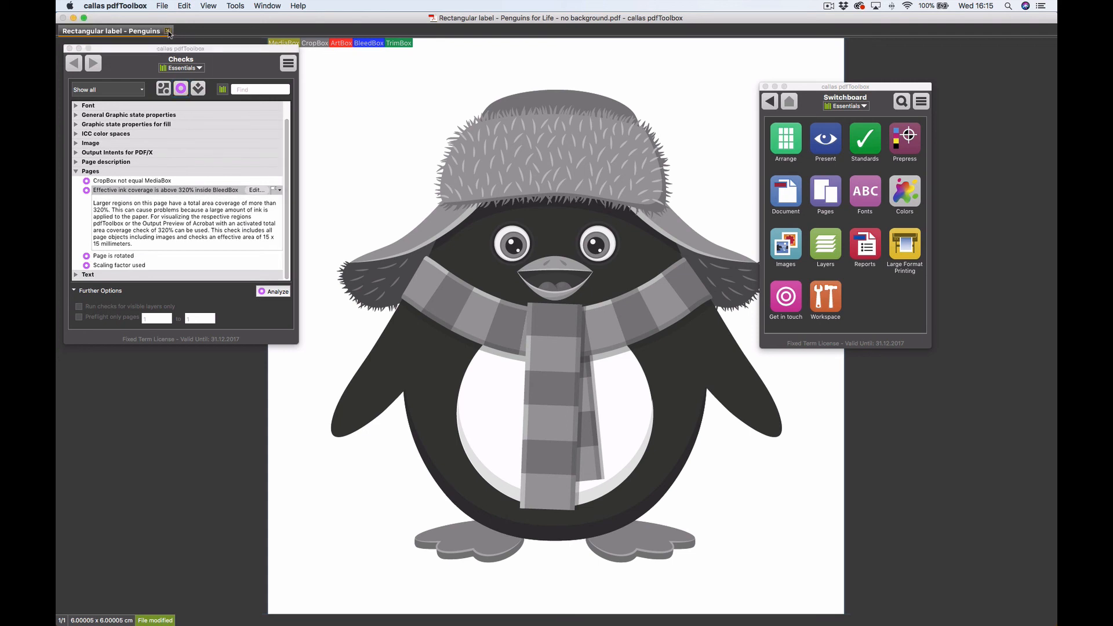
left_click(168, 32)
left_click(635, 345)
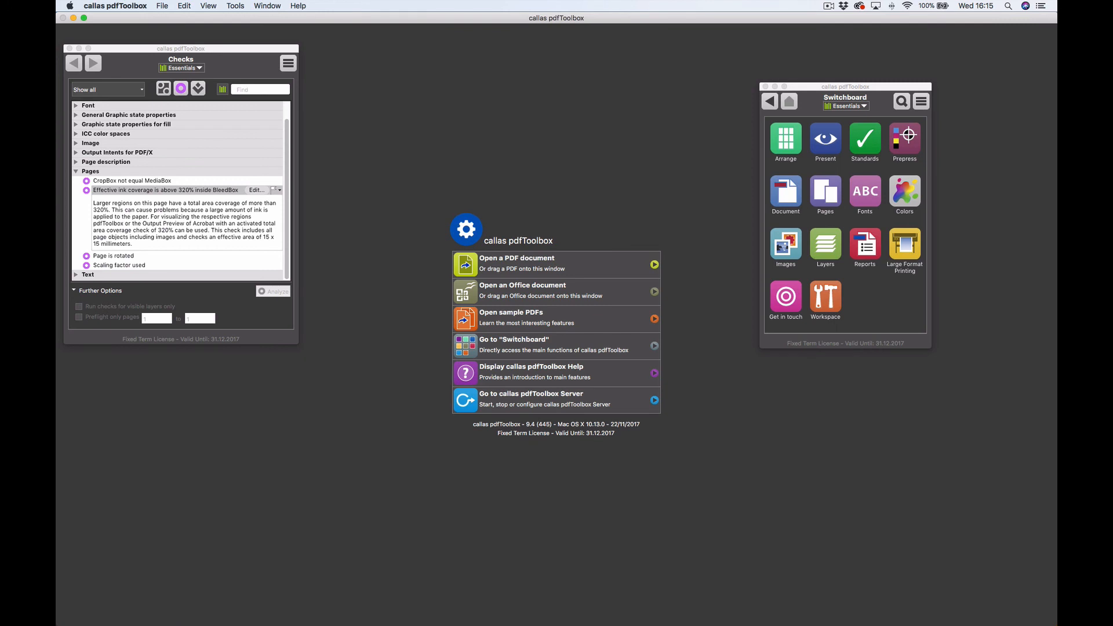
left_click_drag(58, 200, 409, 180)
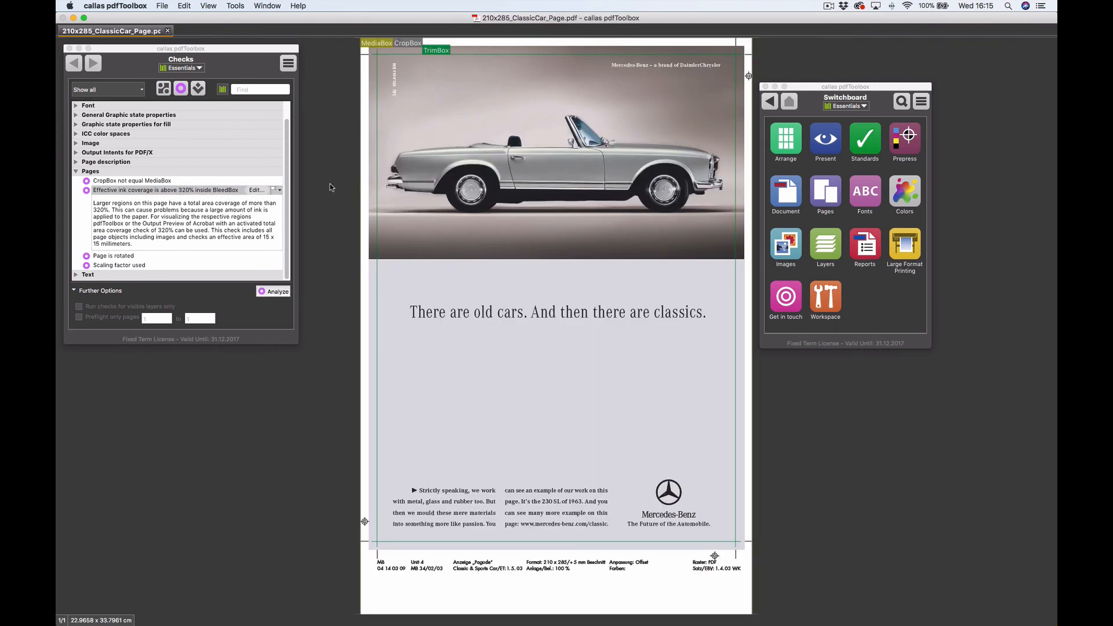
- Analyze the ClassicCar page for effective ink coverage above 320% inside the BleedBox, and return to the checks list
left_click(212, 192)
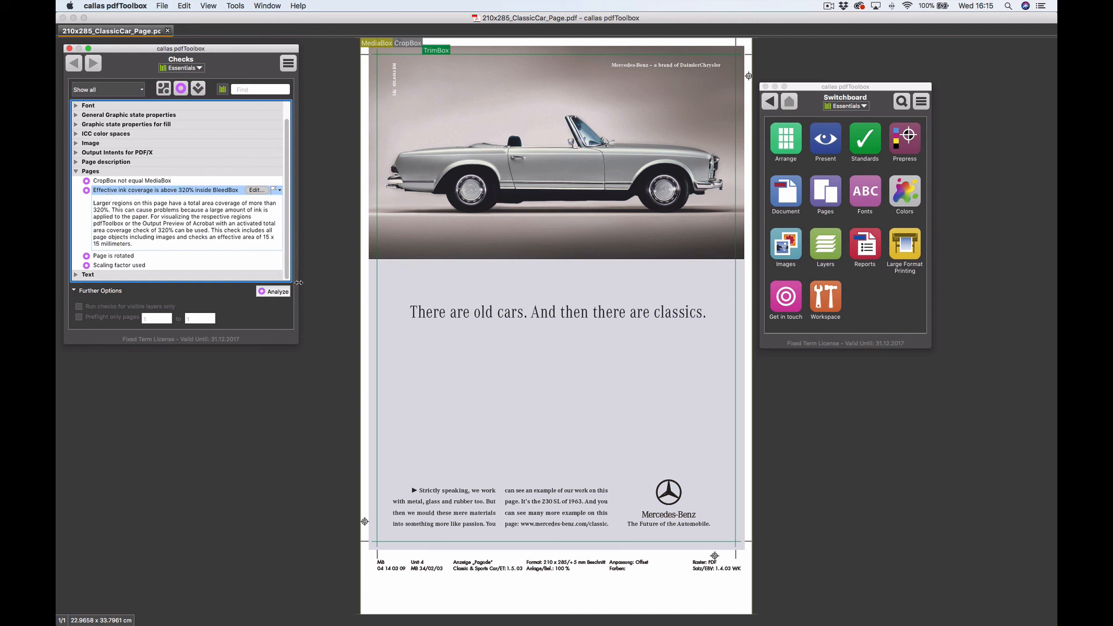
left_click(271, 293)
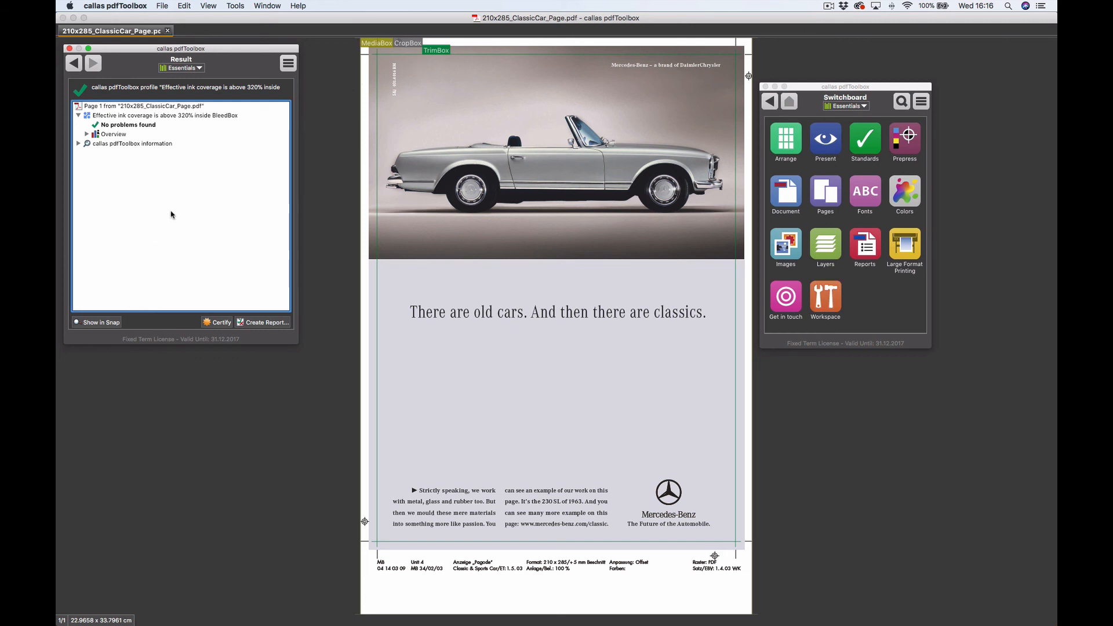
left_click(74, 64)
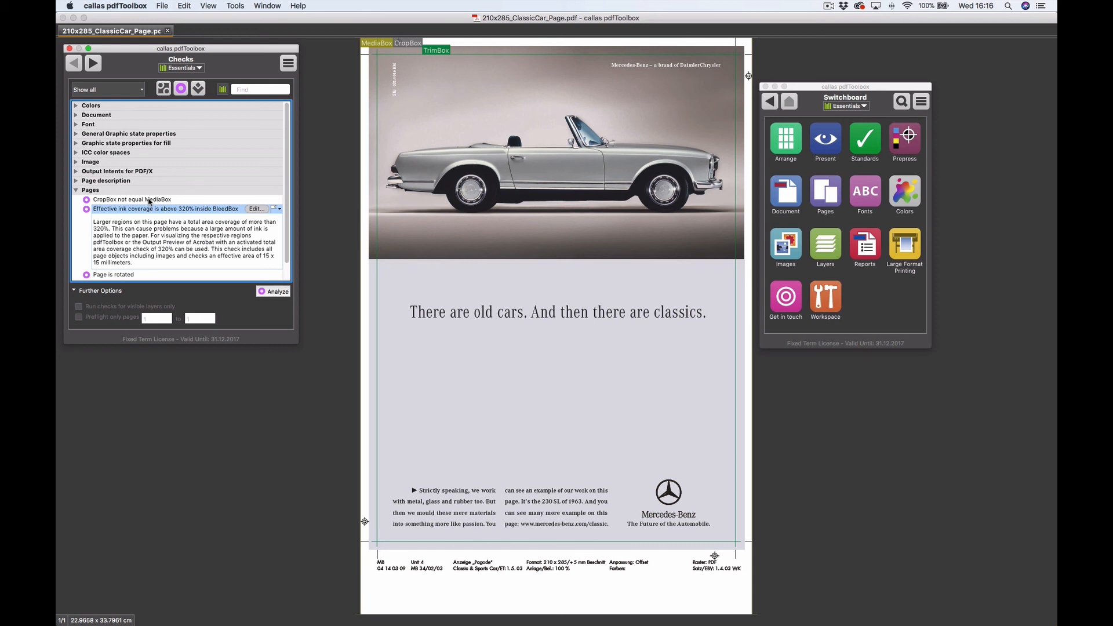
- Analyze the ClassicCar page with the Image check for bitmap image resolution between 0 and 100 ppi
left_click(131, 274)
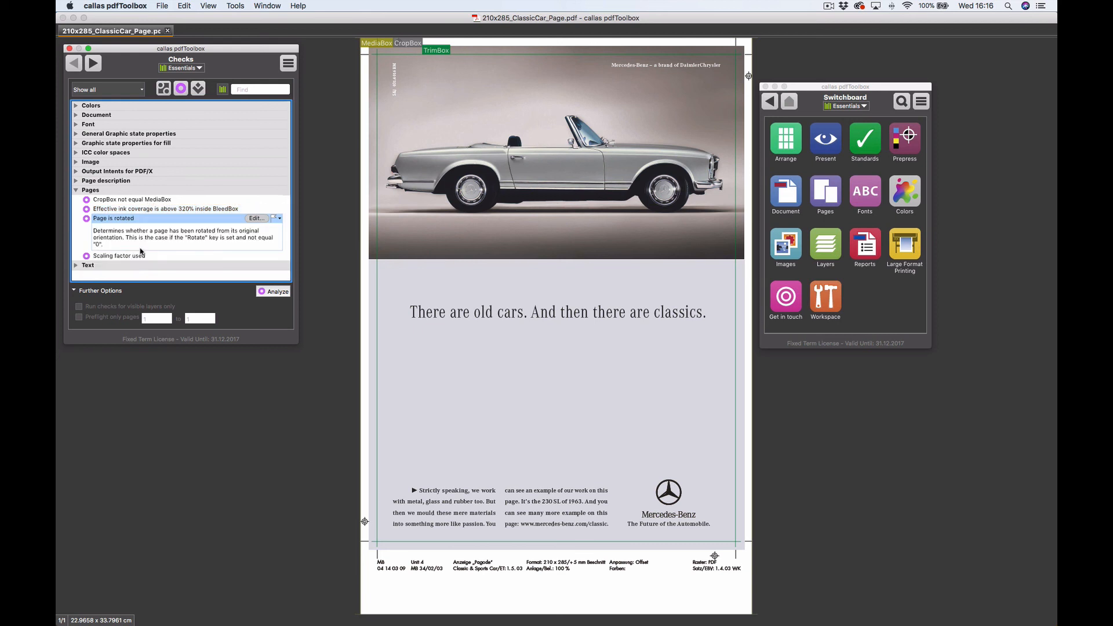
left_click(76, 162)
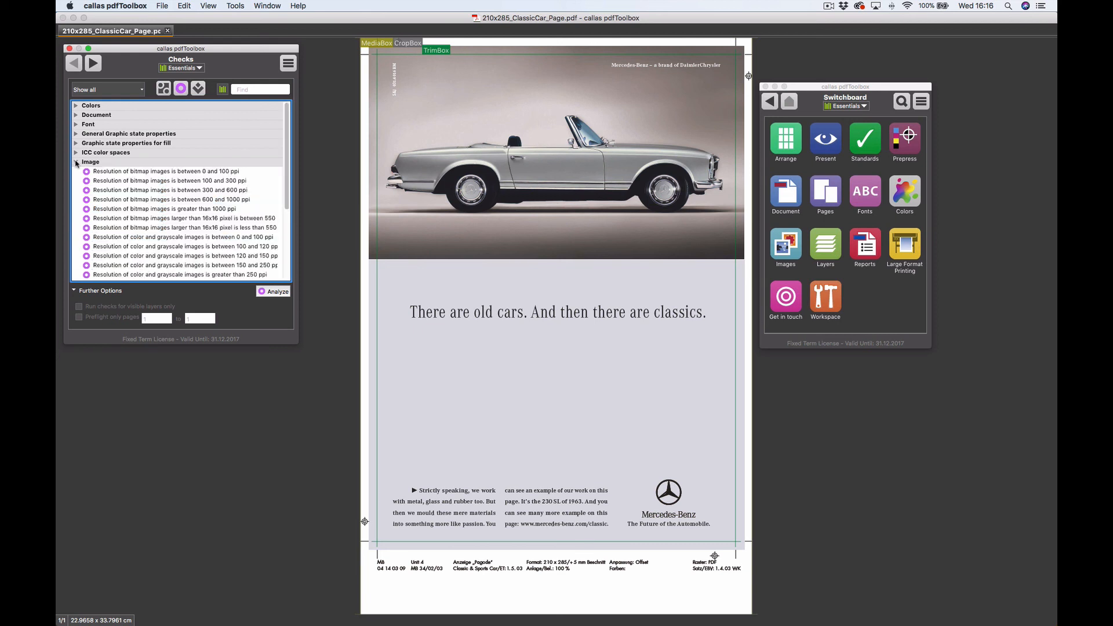
left_click(131, 173)
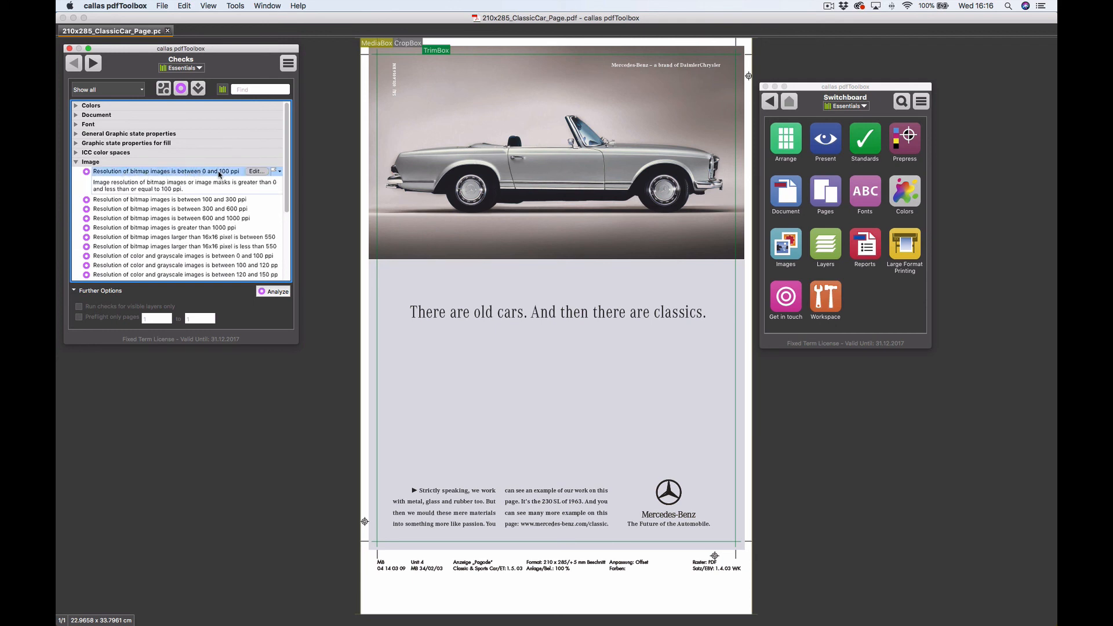
left_click(275, 291)
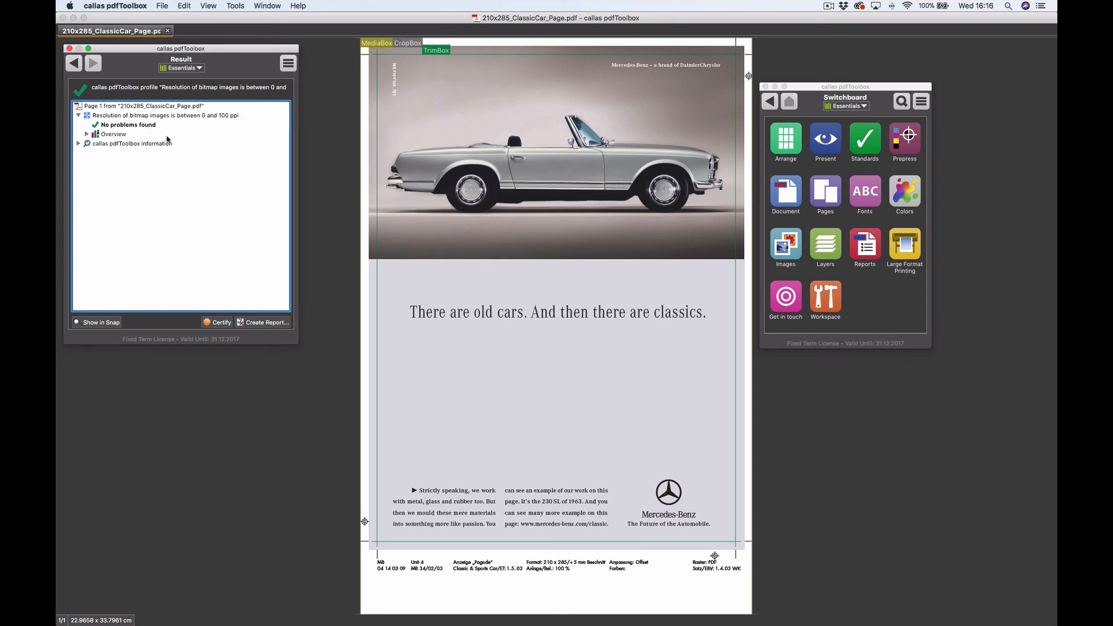
- Save the image resolution result as a PDF report named 210x285_ClassicCar_Page_report on the Desktop and look through its pages
left_click(252, 323)
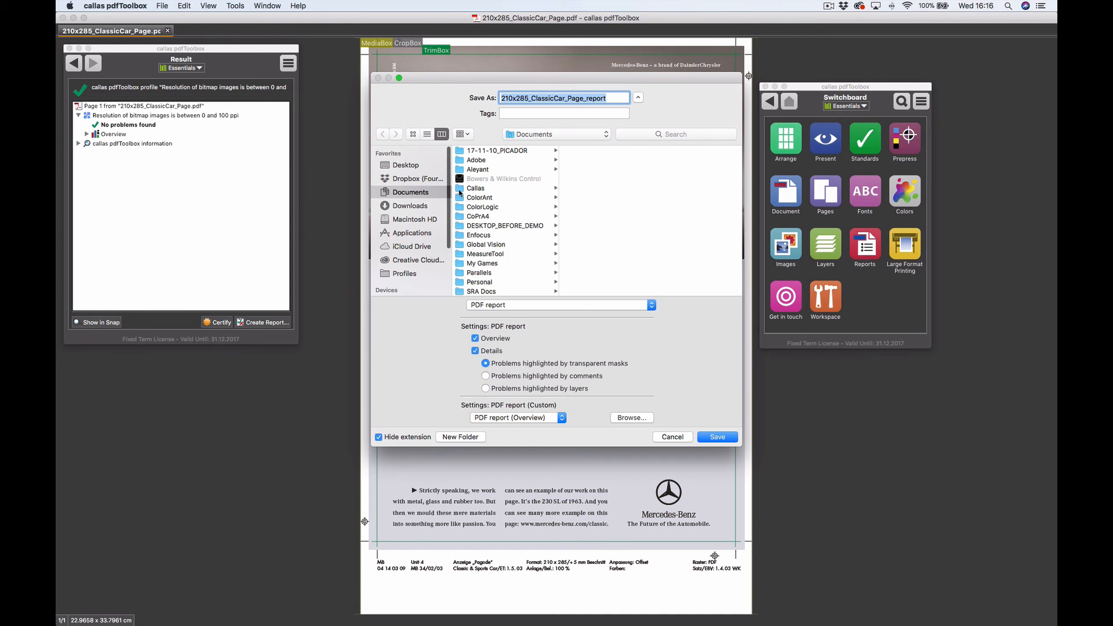
left_click(406, 165)
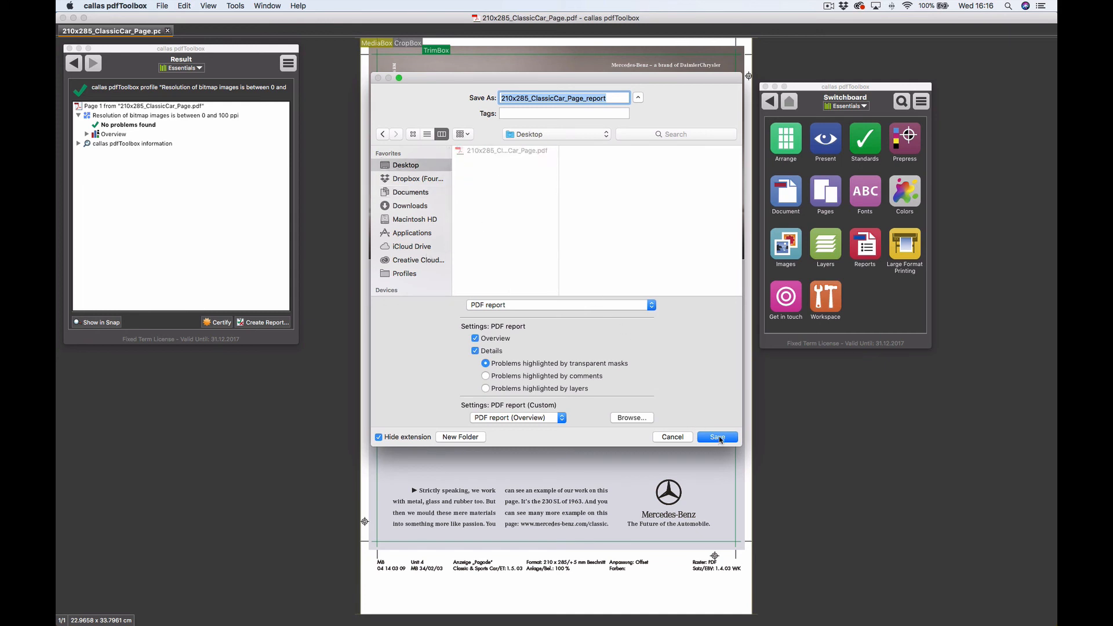
left_click(501, 307)
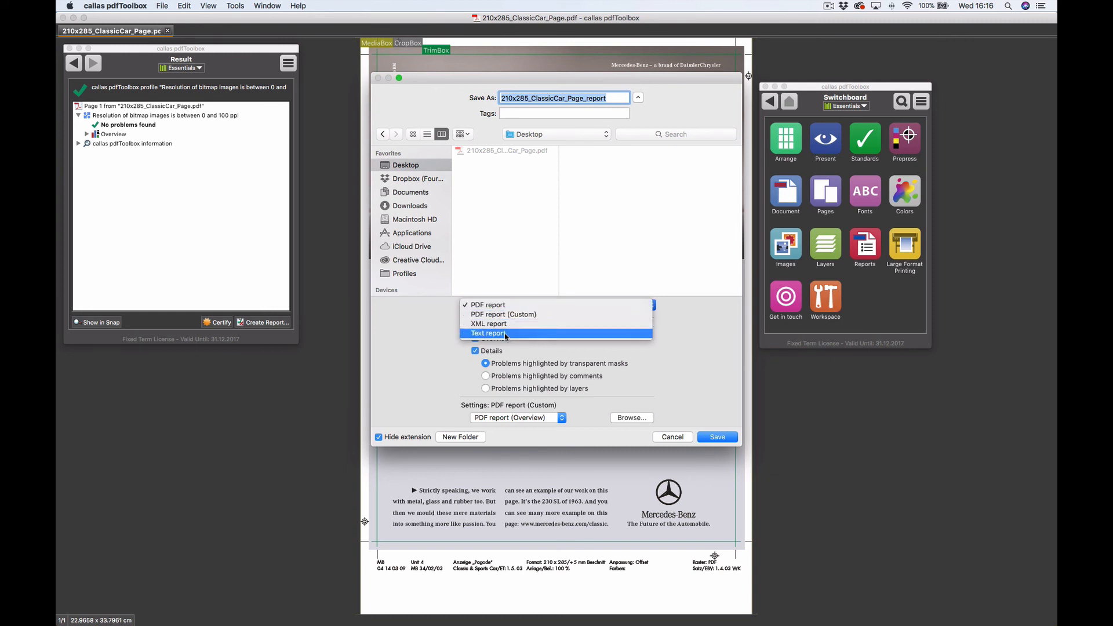
left_click(509, 306)
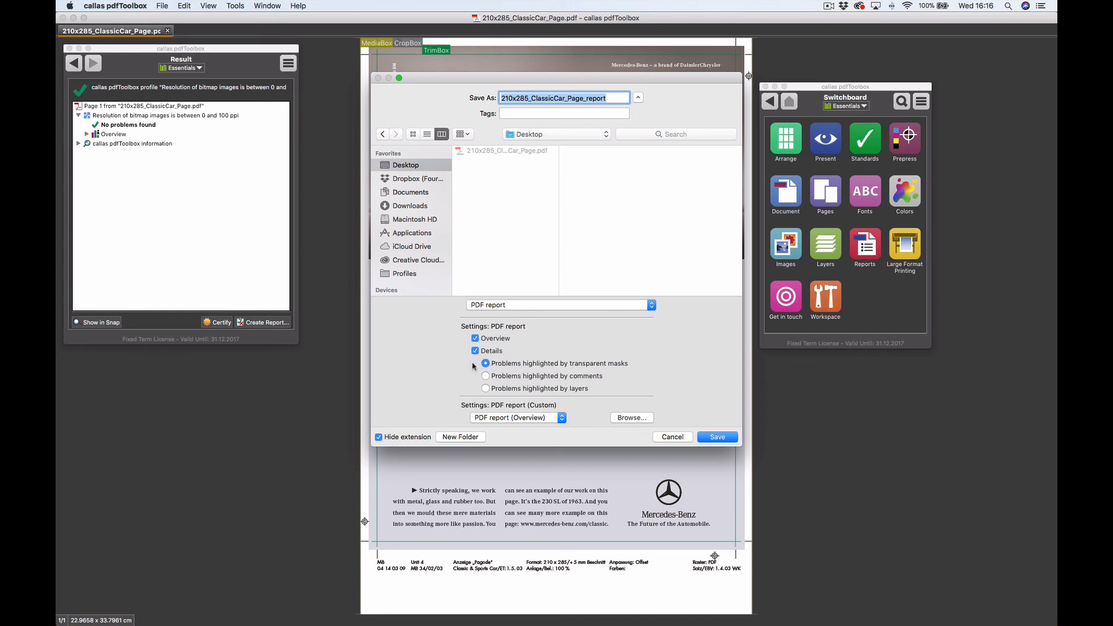
left_click(718, 438)
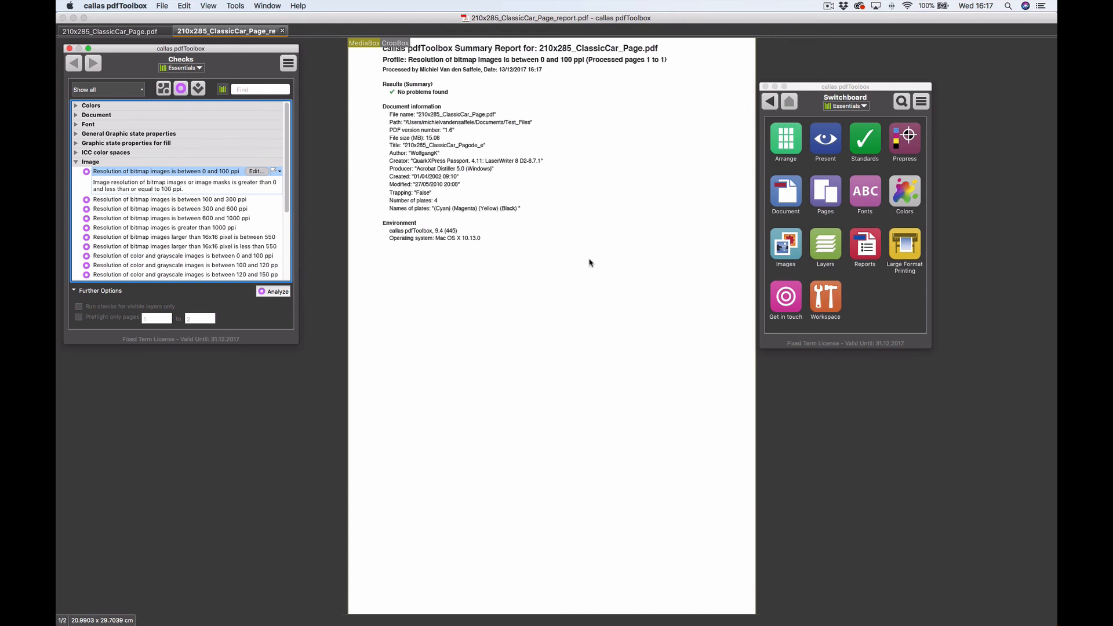
scroll(590, 263, "down", 3)
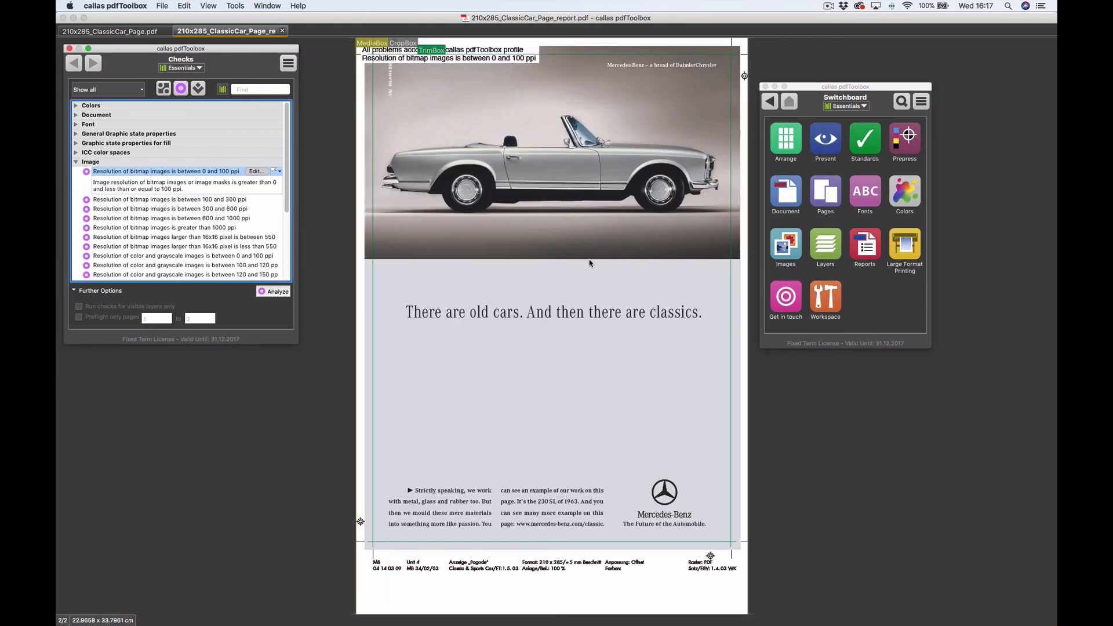
scroll(590, 262, "up", 3)
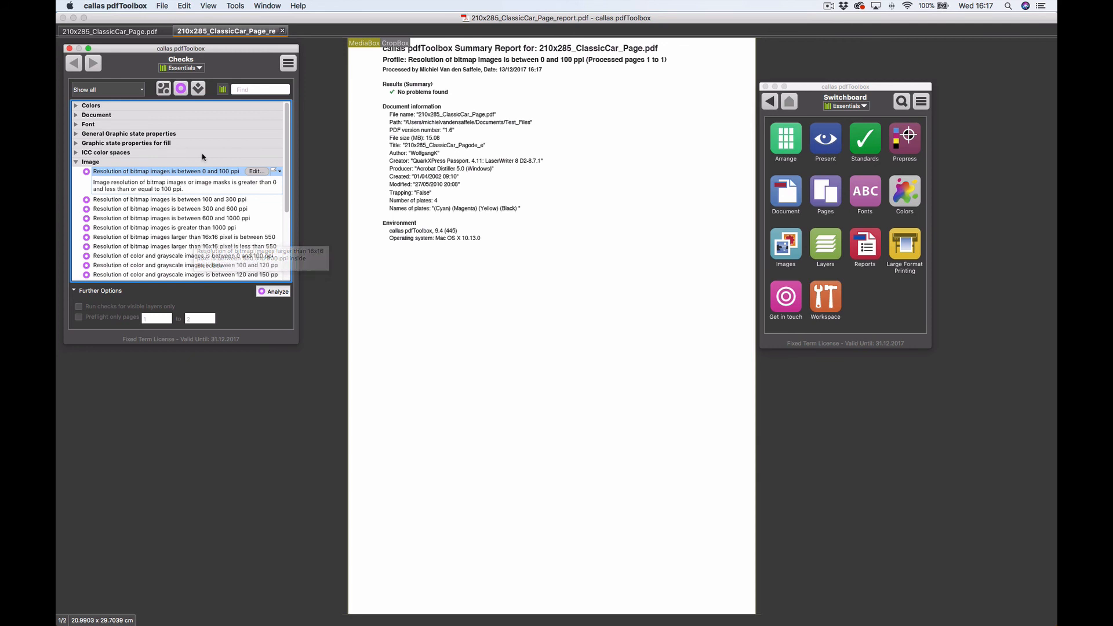
- Open Fielm_Der_Landbote_ET2508.pdf, run the Flatten transparency (high resolution) fixup on it, and save the output to the Desktop
left_click(202, 89)
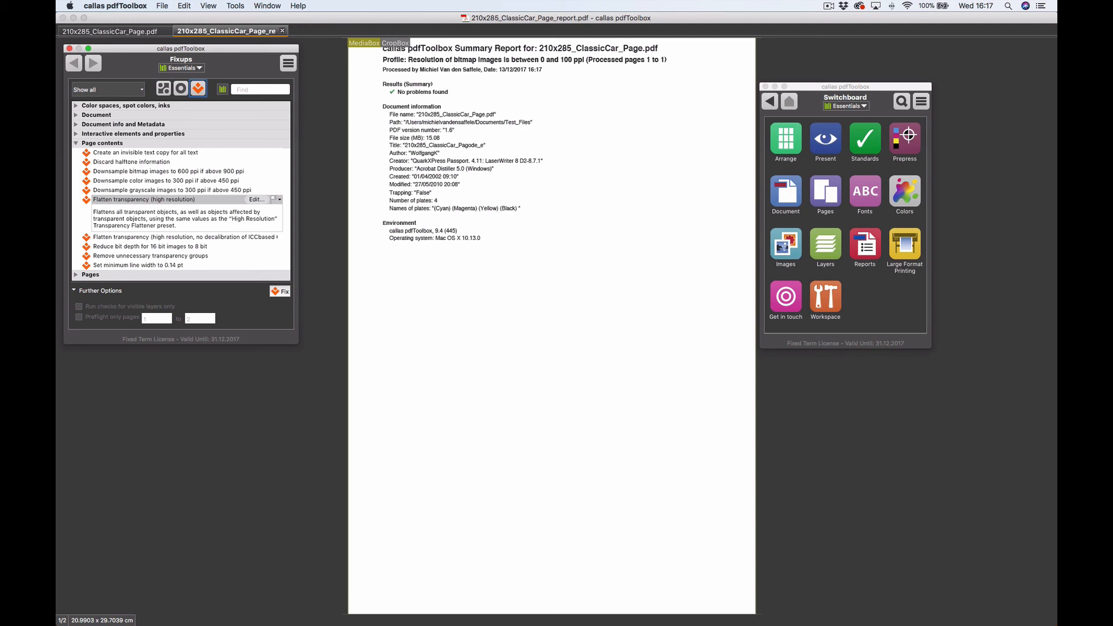
left_click_drag(105, 200, 343, 253)
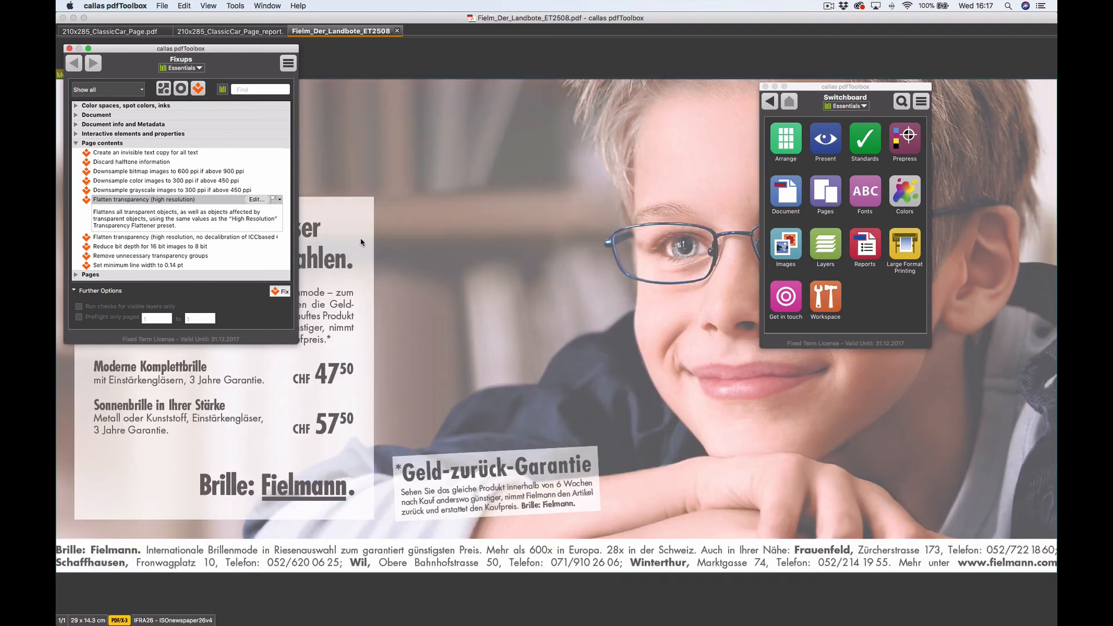
left_click(148, 200)
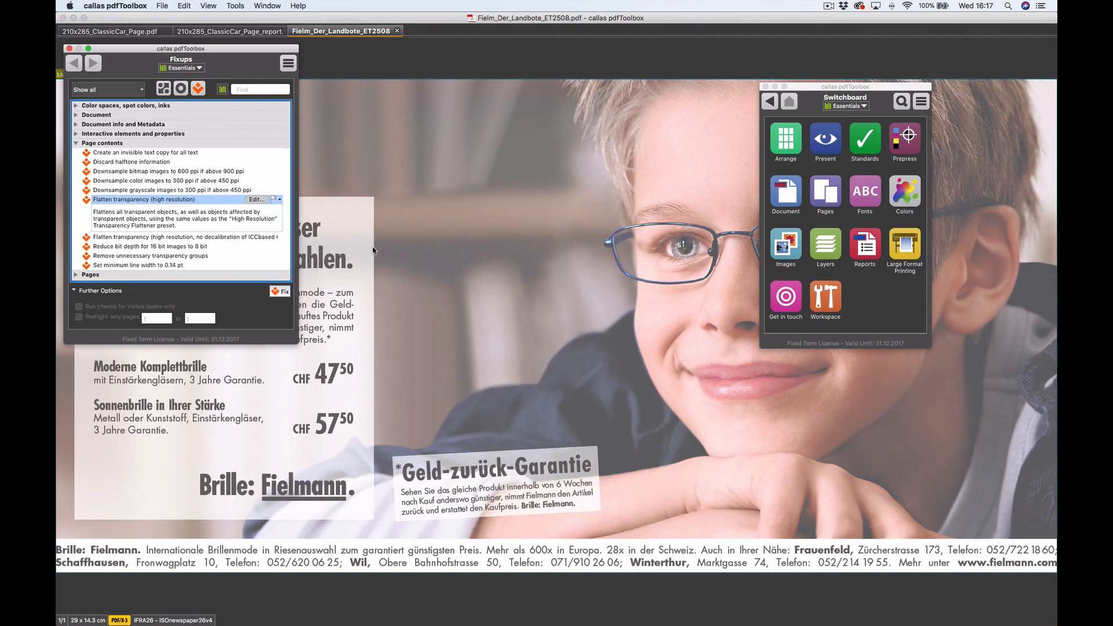
left_click(281, 292)
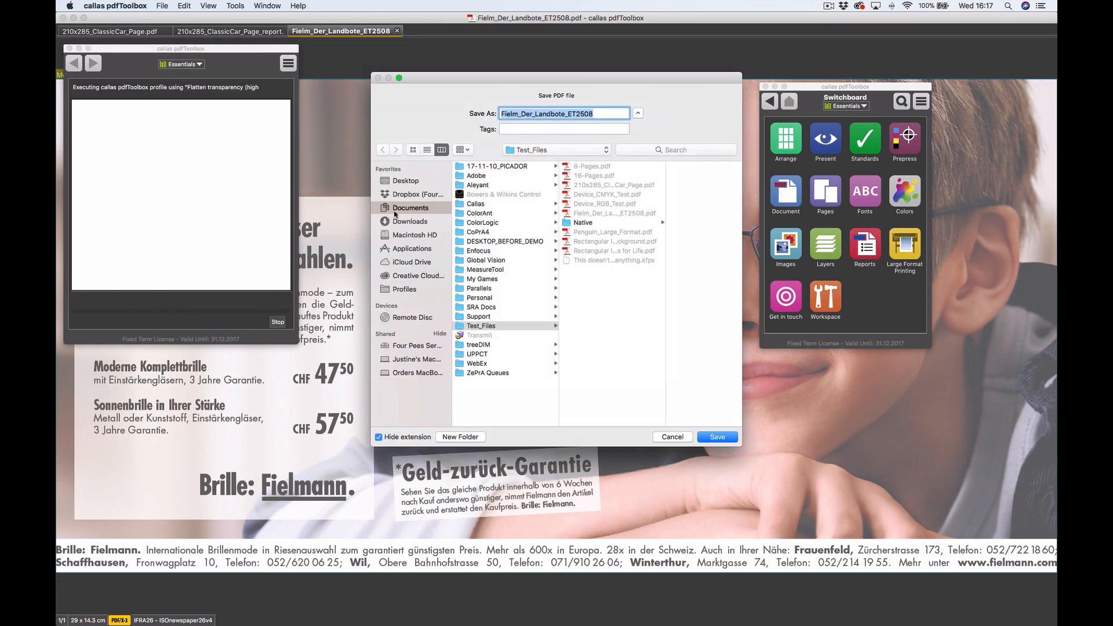
left_click(404, 180)
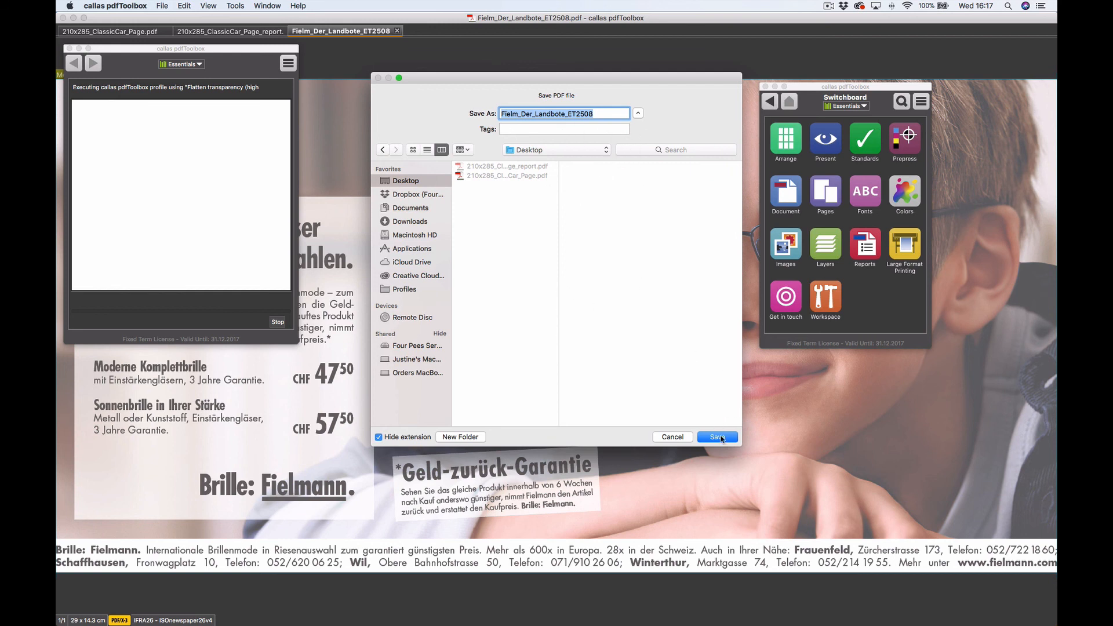
left_click(721, 439)
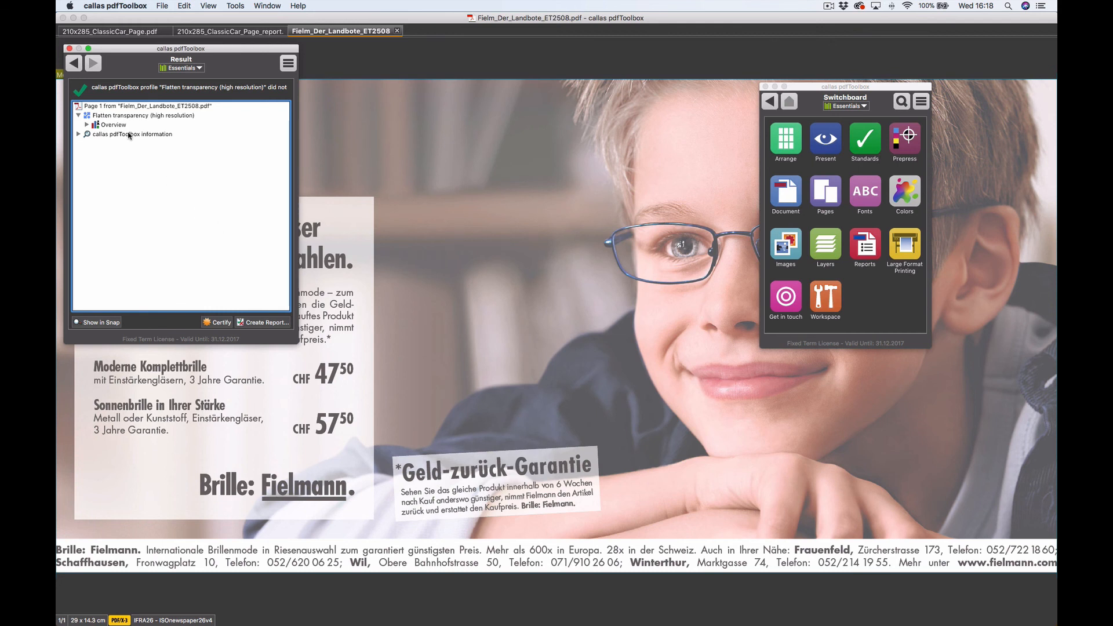
- Examine the Overview and callas pdfToolbox information of the flattening result, and widen the result window
left_click(86, 125)
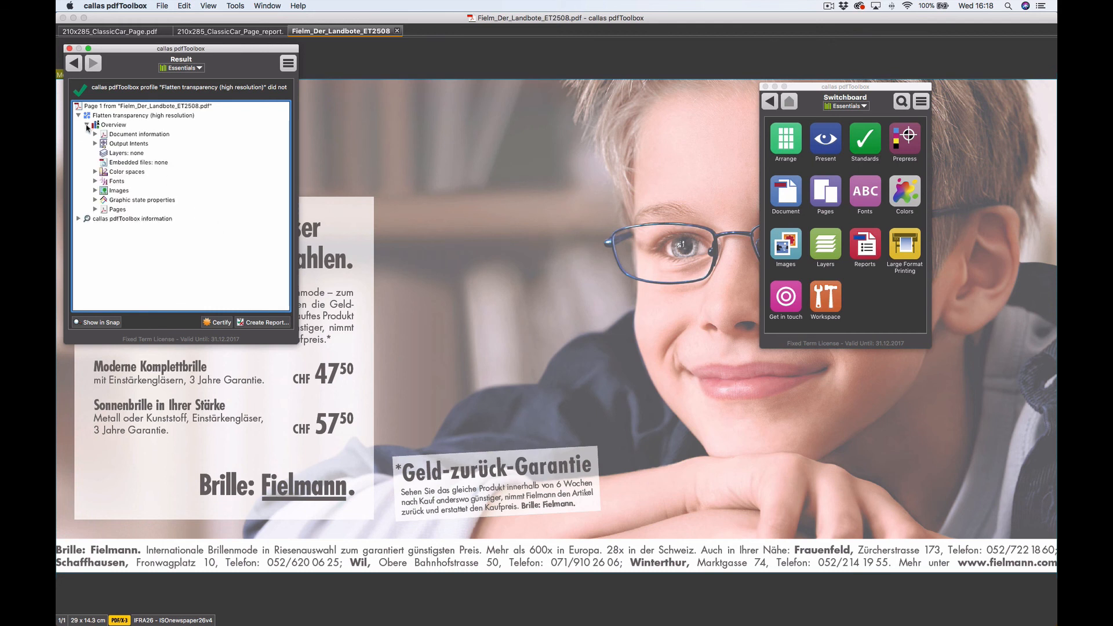
left_click(79, 219)
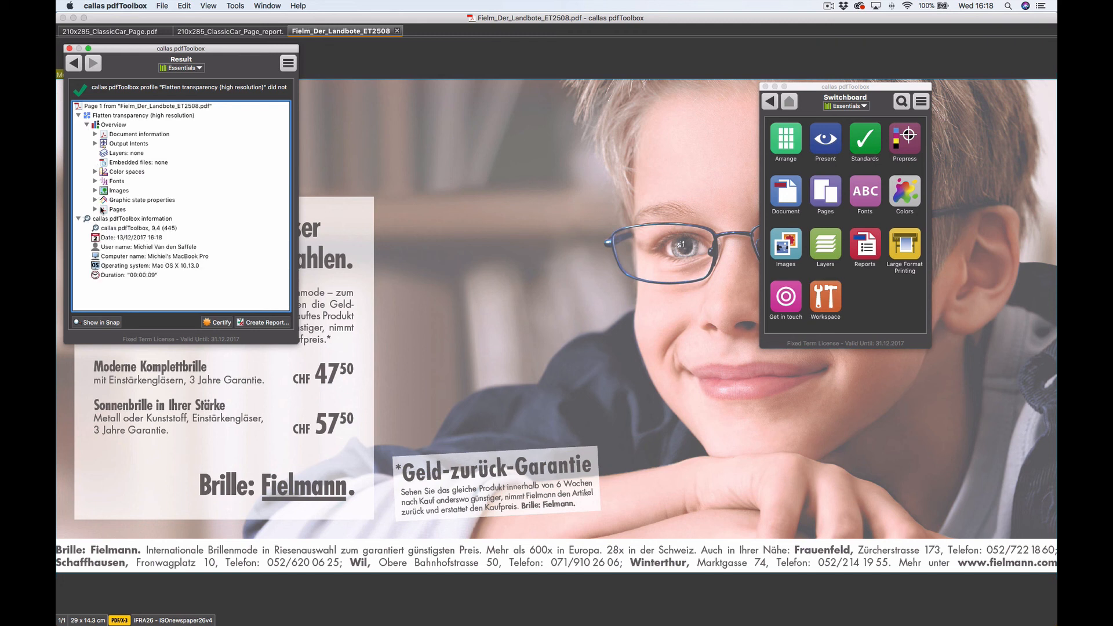
left_click(78, 218)
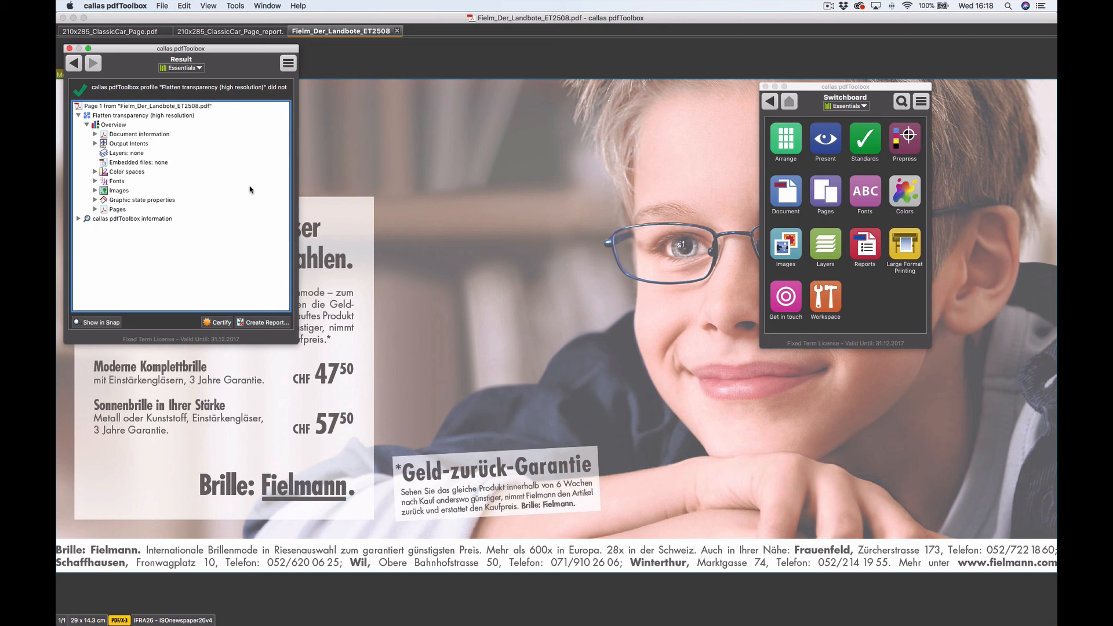
left_click_drag(298, 238, 387, 237)
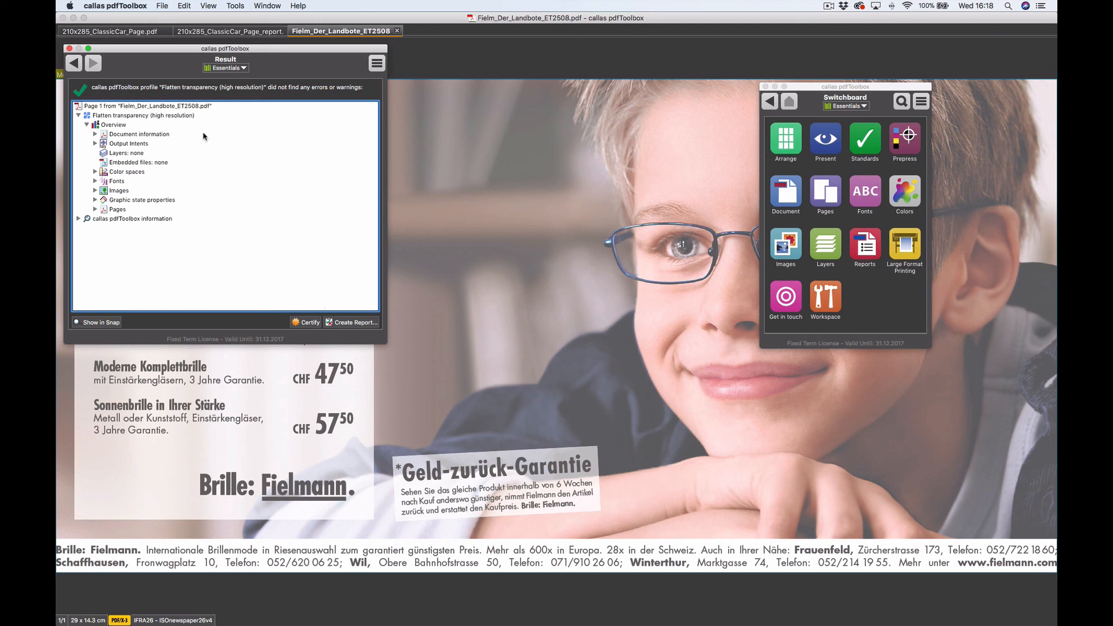
- Return to the Profiles list and open the Convert to PDF/X-1a (Coated GRACoL 2006) profile for editing
left_click(86, 66)
left_click(225, 89)
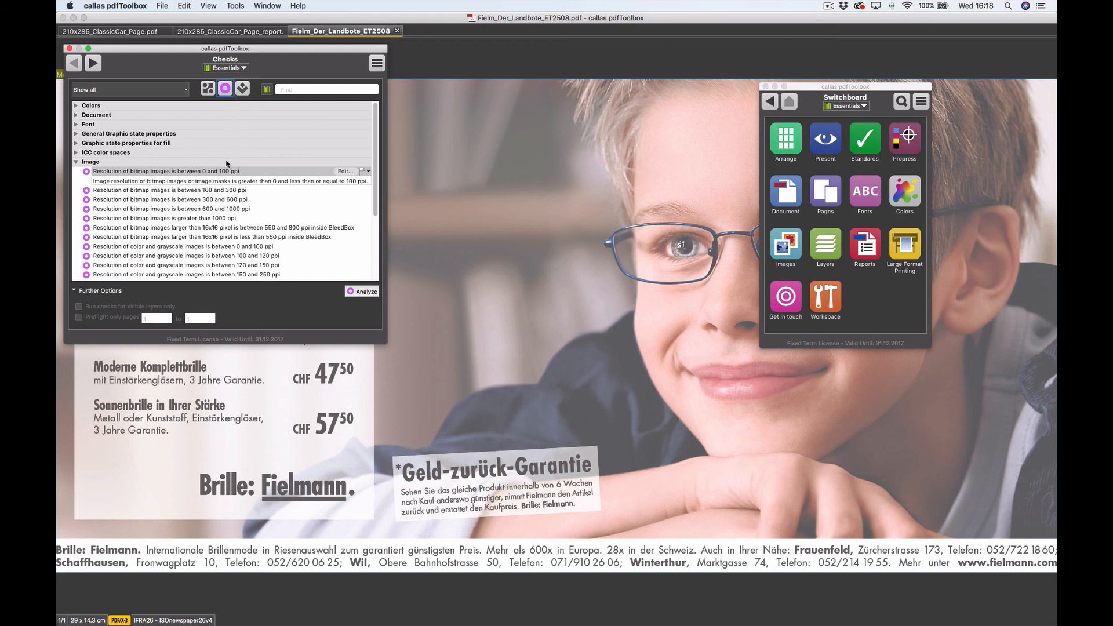
left_click(209, 88)
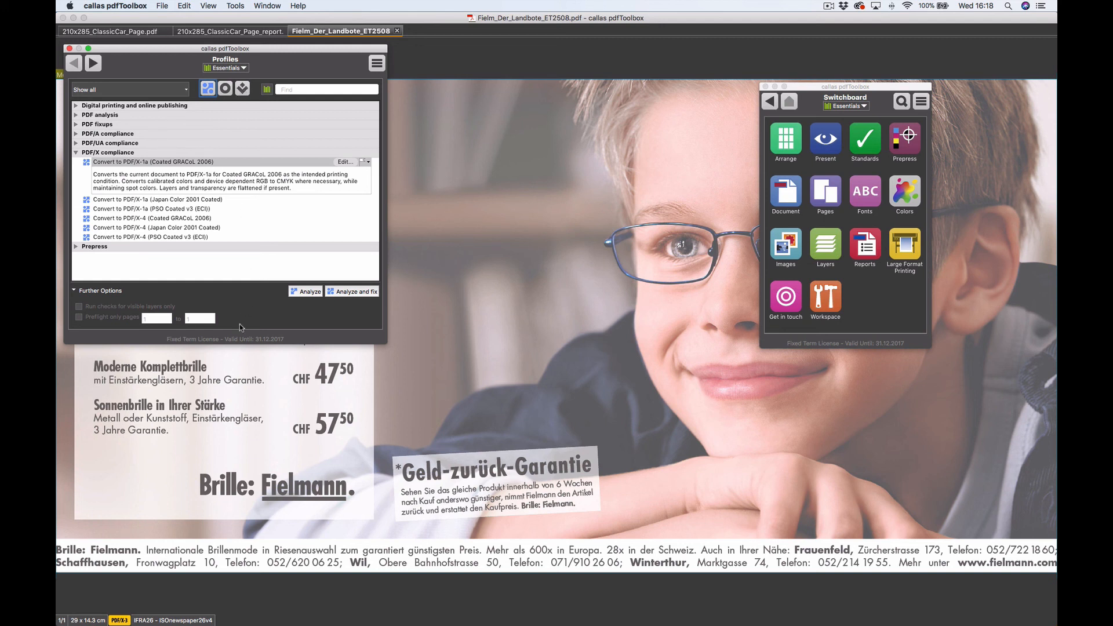
left_click(165, 162)
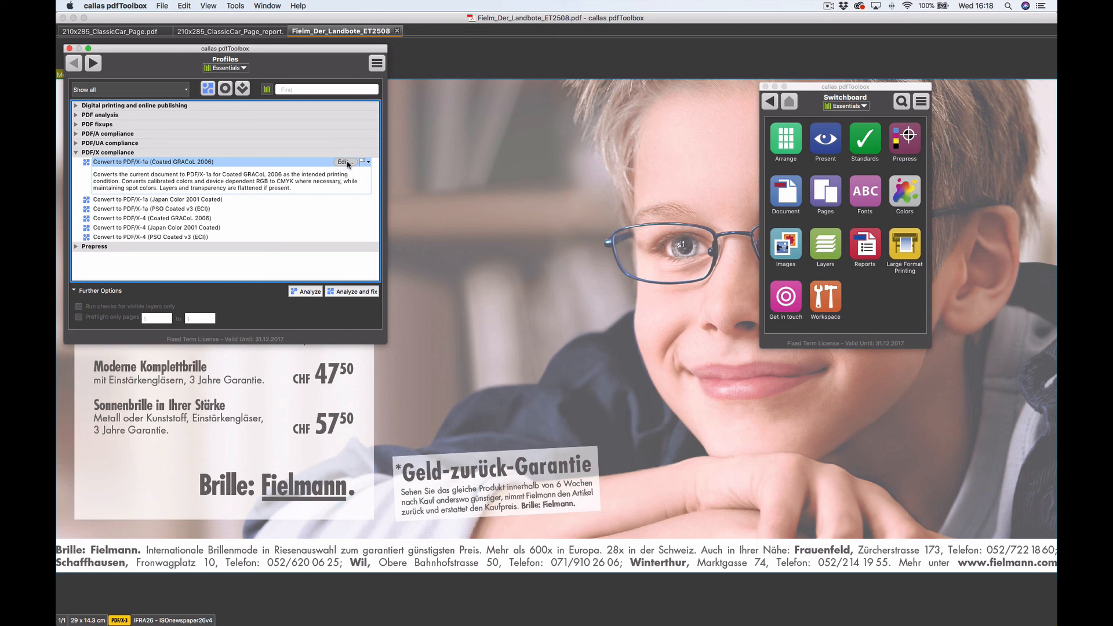
left_click(345, 163)
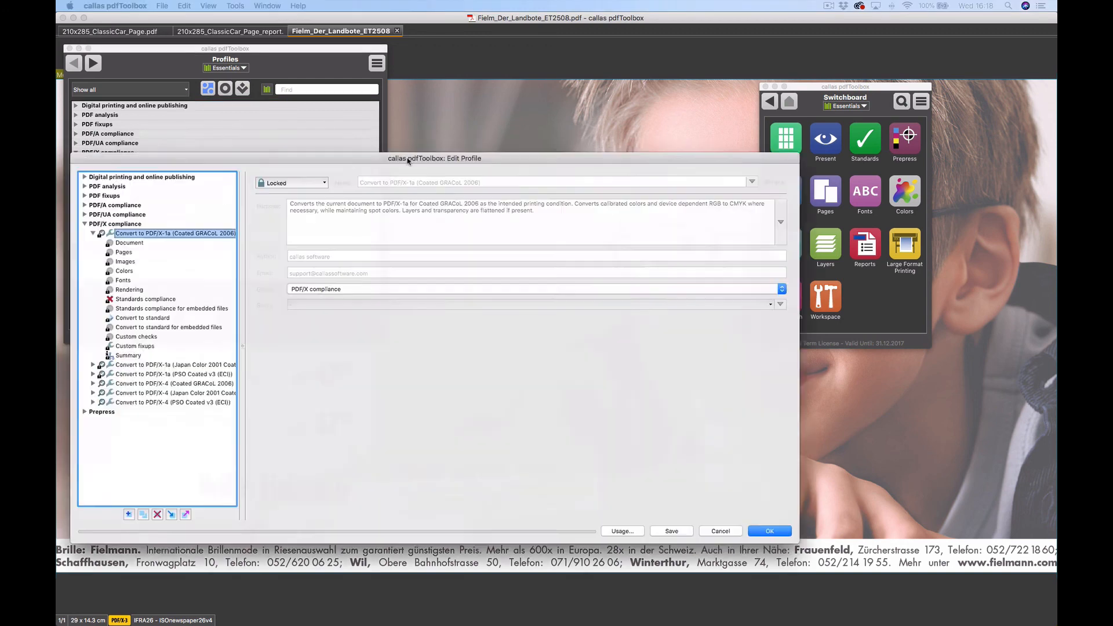
left_click_drag(446, 156, 456, 120)
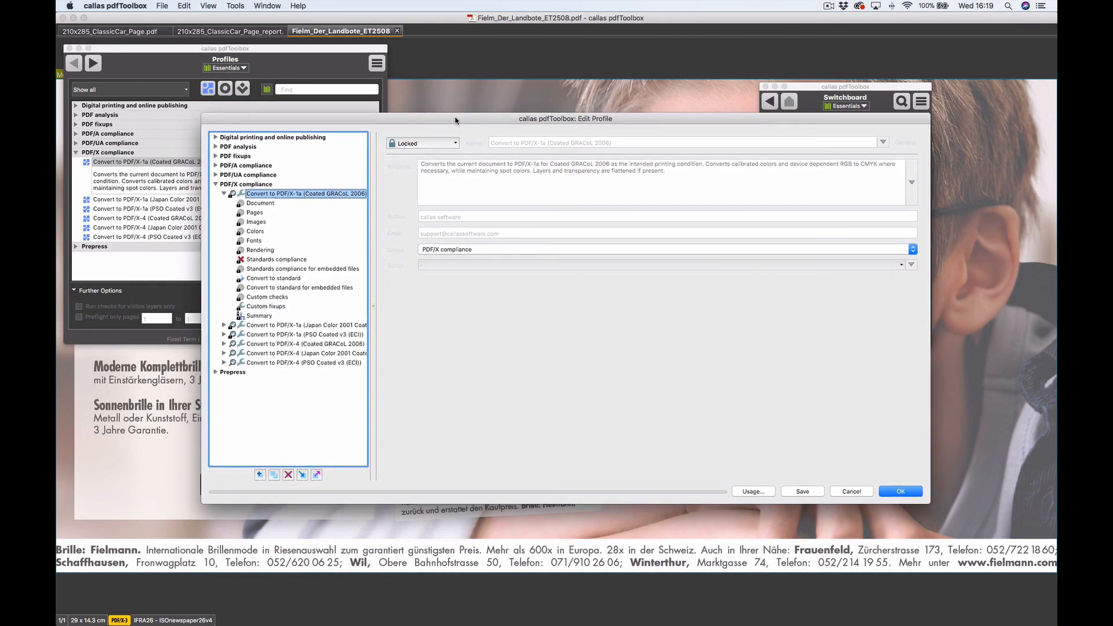
- Try the Unlocked and Locked states on the Convert to PDF/X-1a (Coated GRACoL 2006) profile, leaving it Unlocked
left_click(421, 145)
left_click(420, 152)
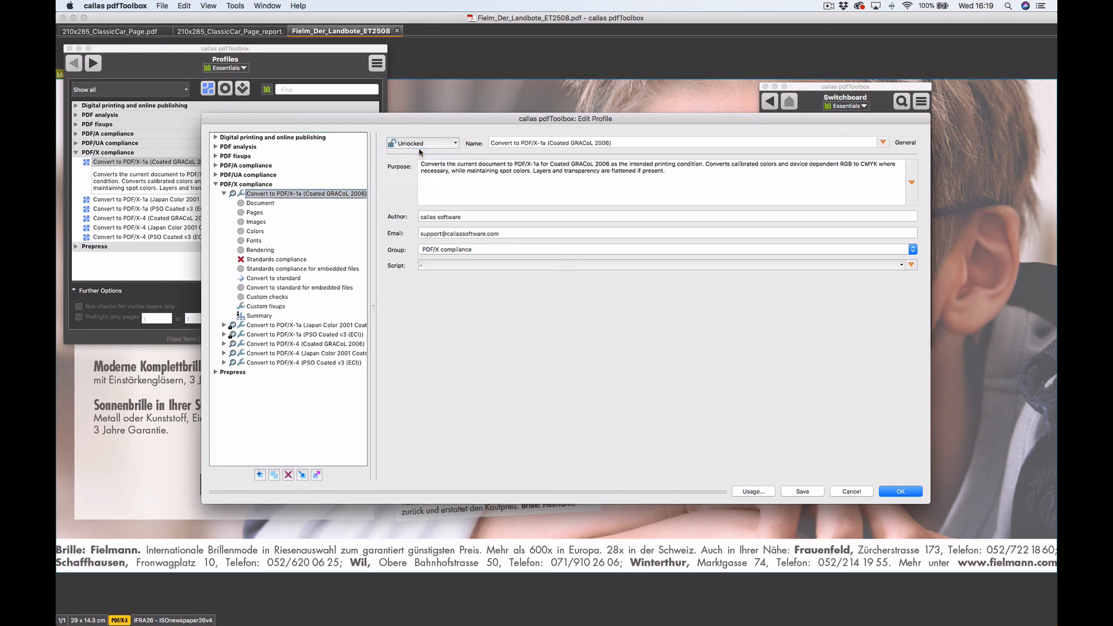
left_click(422, 143)
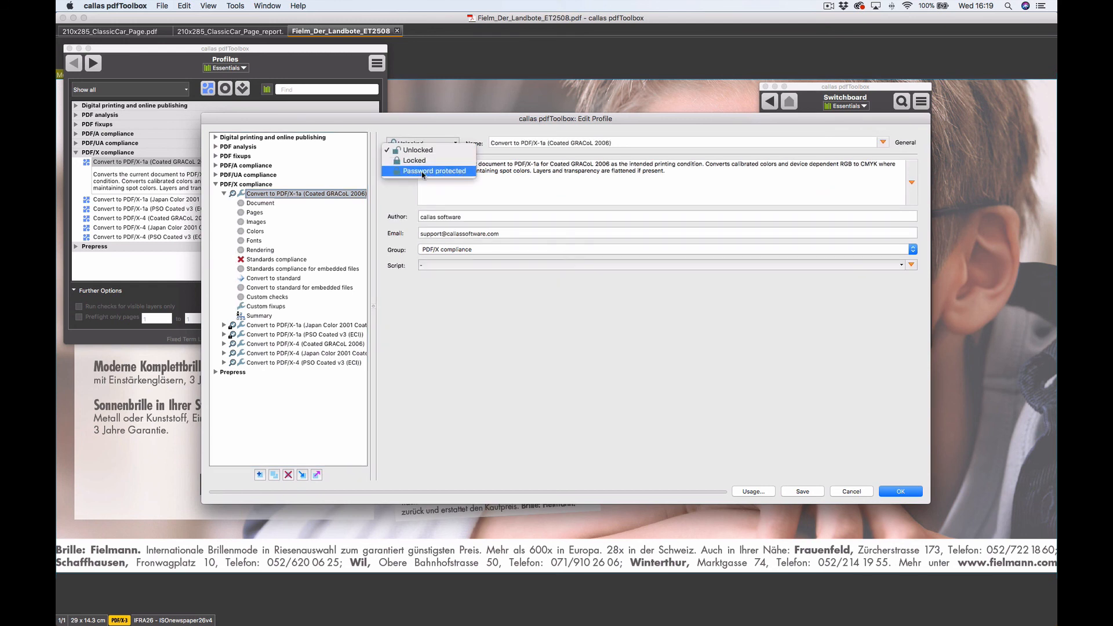
left_click(439, 141)
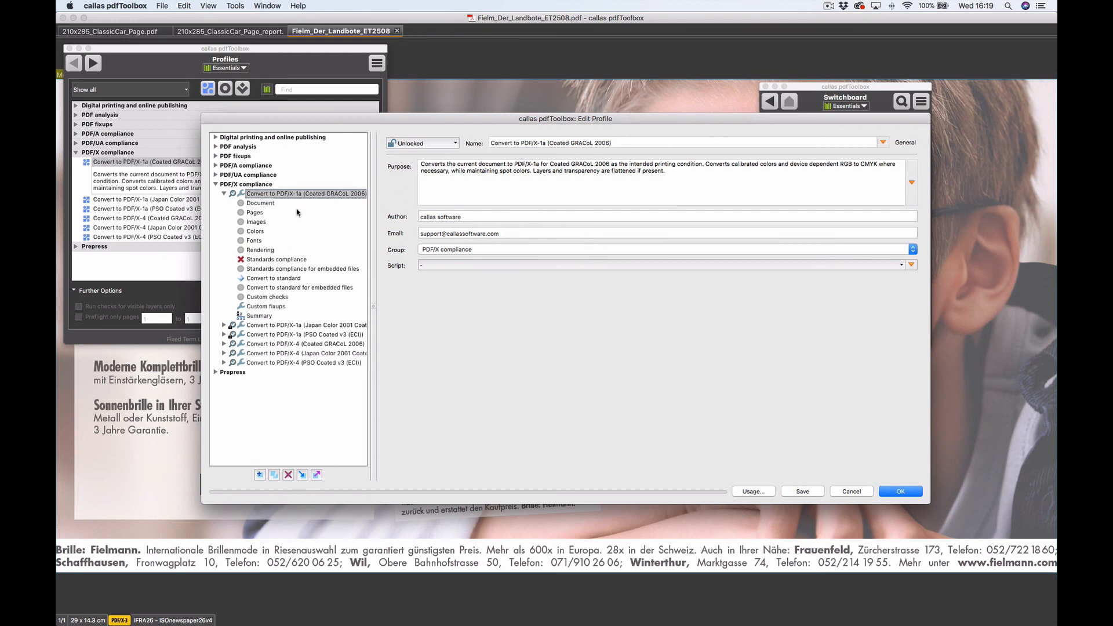
left_click(426, 144)
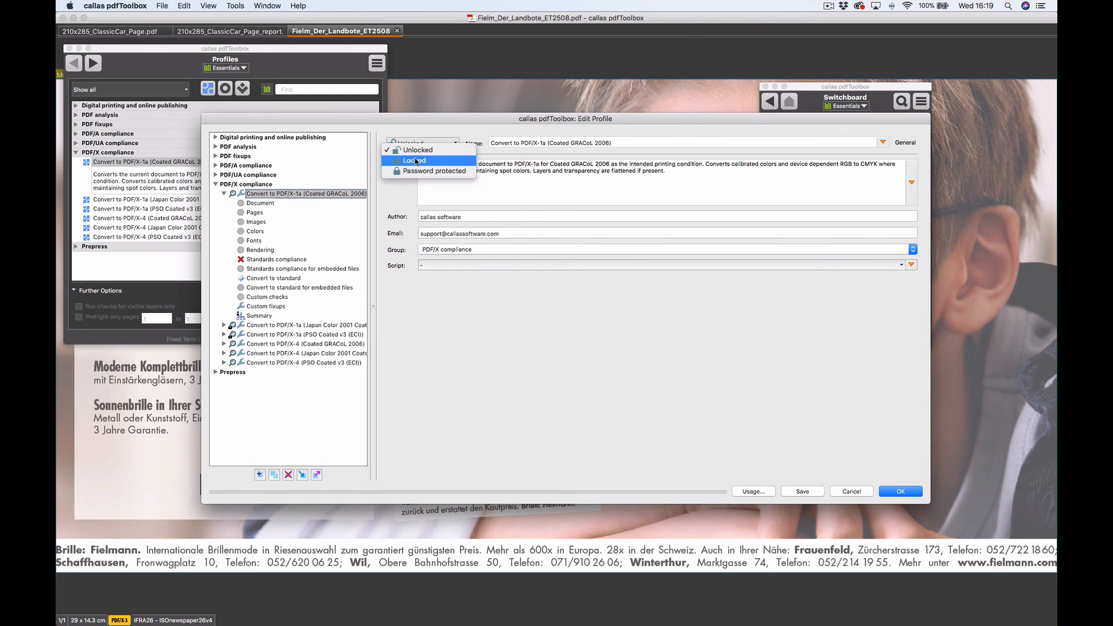
left_click(425, 159)
left_click(425, 145)
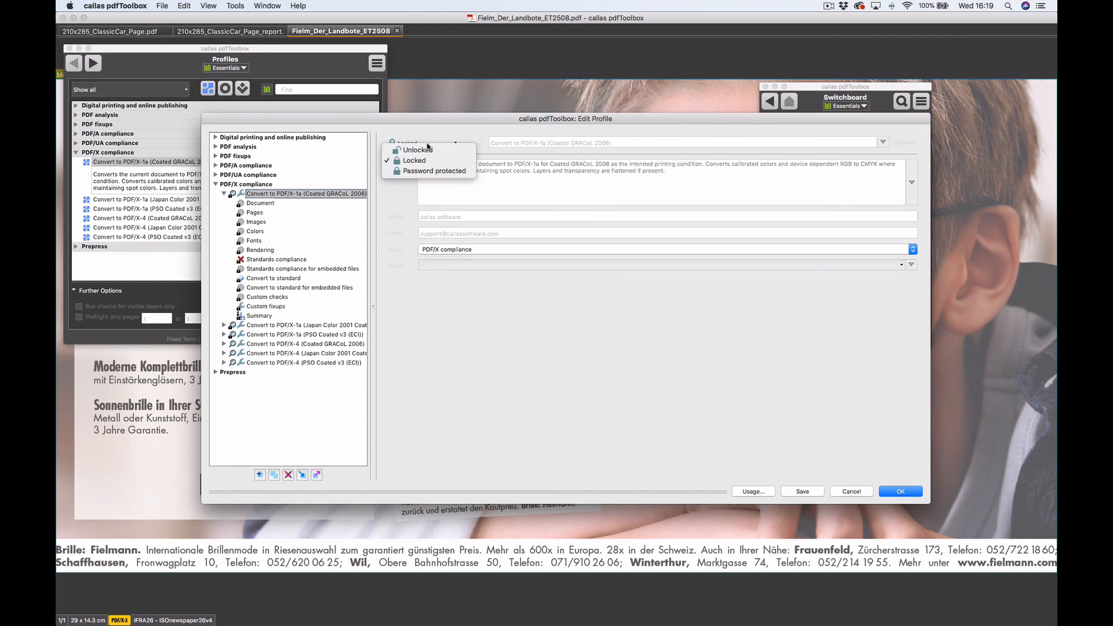
left_click(426, 145)
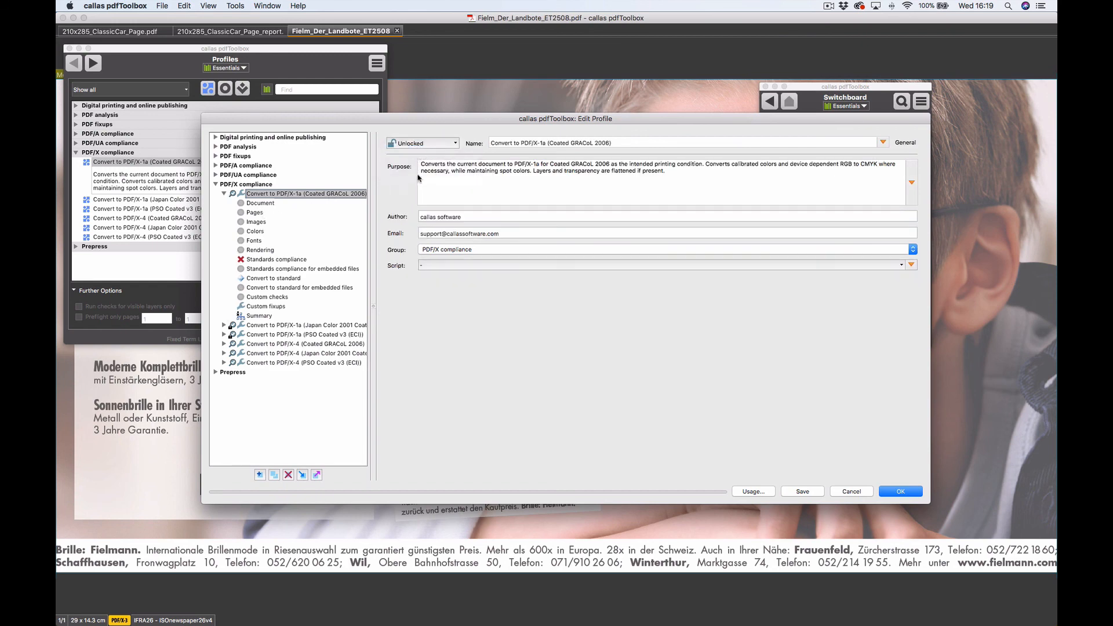
- Review the profile's summary of checks and fixups, and create a customizable profile from it
left_click(270, 316)
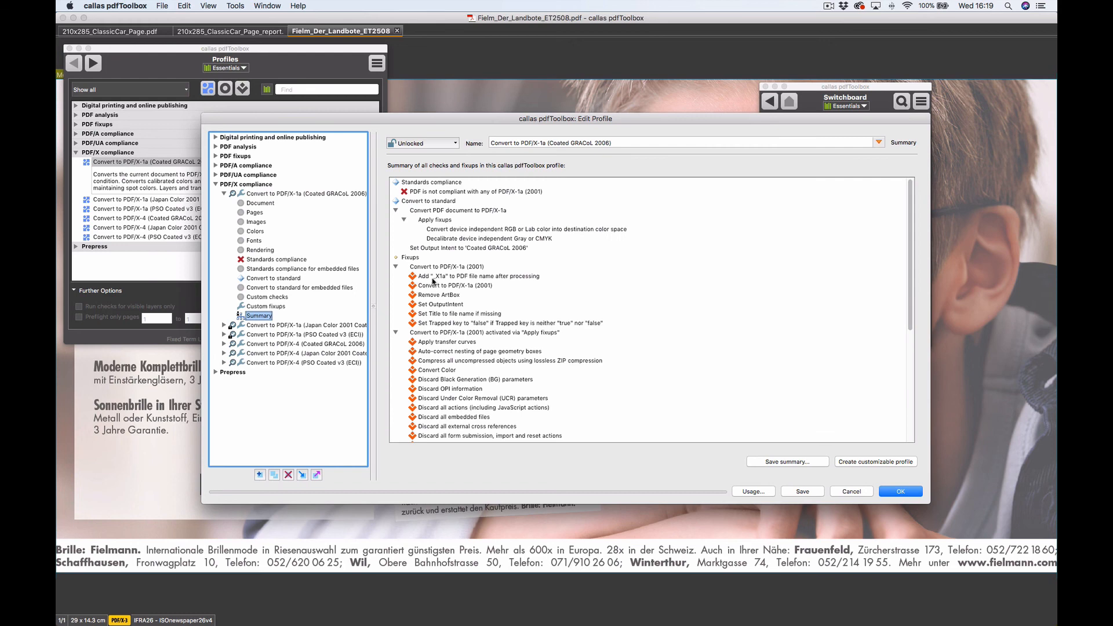
scroll(448, 296, "down", 5)
scroll(448, 296, "up", 5)
left_click(871, 463)
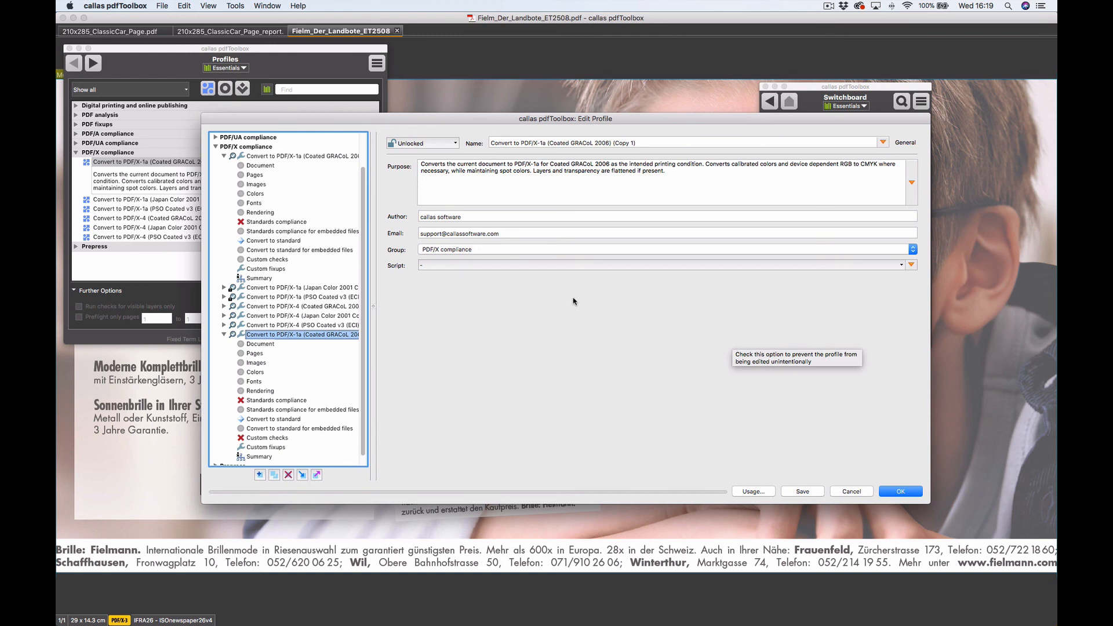
- Widen the profile tree and examine the Pages and Document criteria of the original Convert to PDF/X-1a (Coated GRACoL 2006) profile
scroll(361, 348, "up", 2)
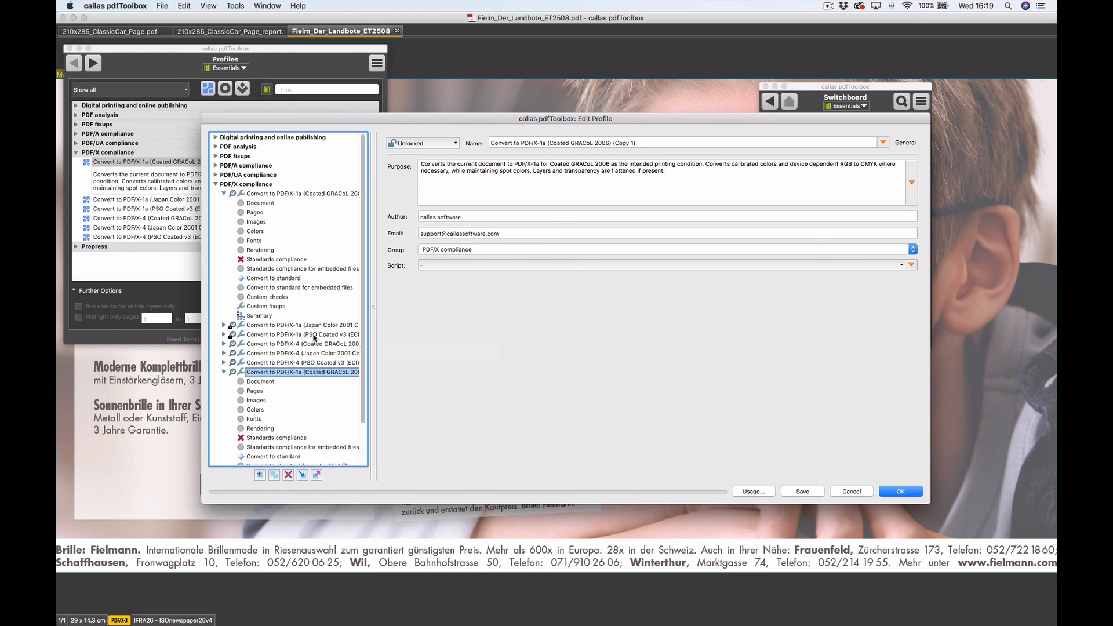
scroll(362, 355, "down", 3)
left_click_drag(374, 310, 411, 309)
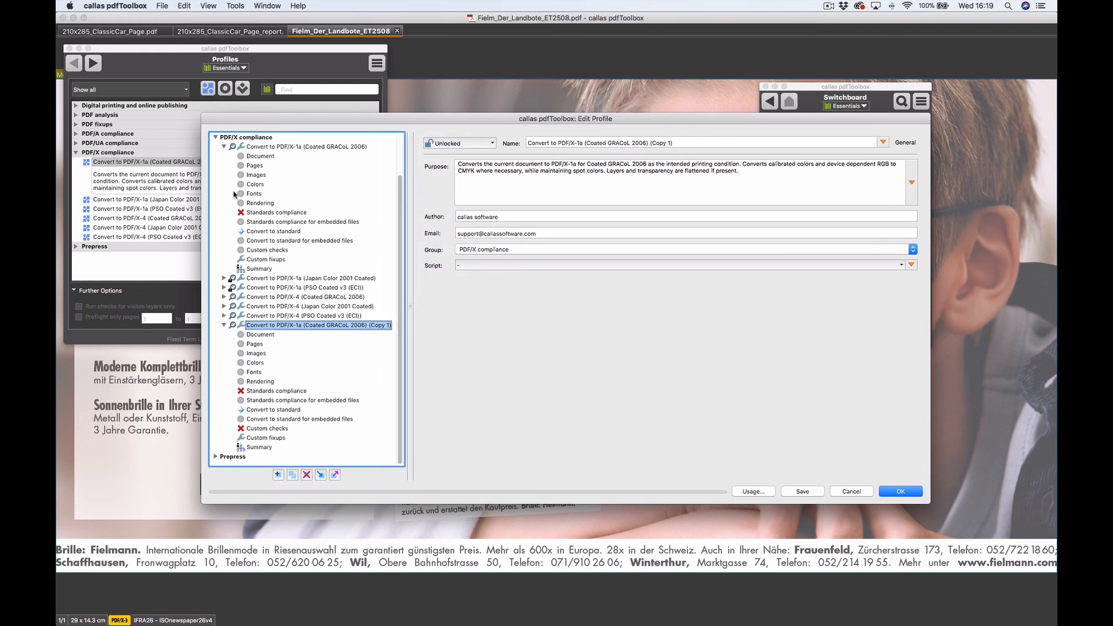
left_click(255, 166)
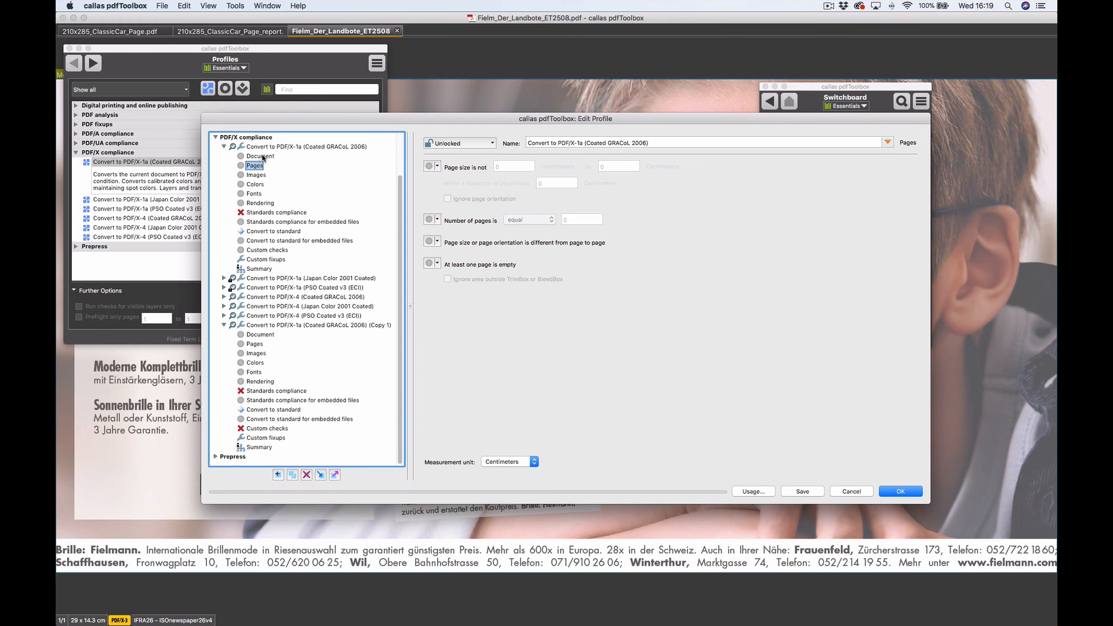
left_click(262, 157)
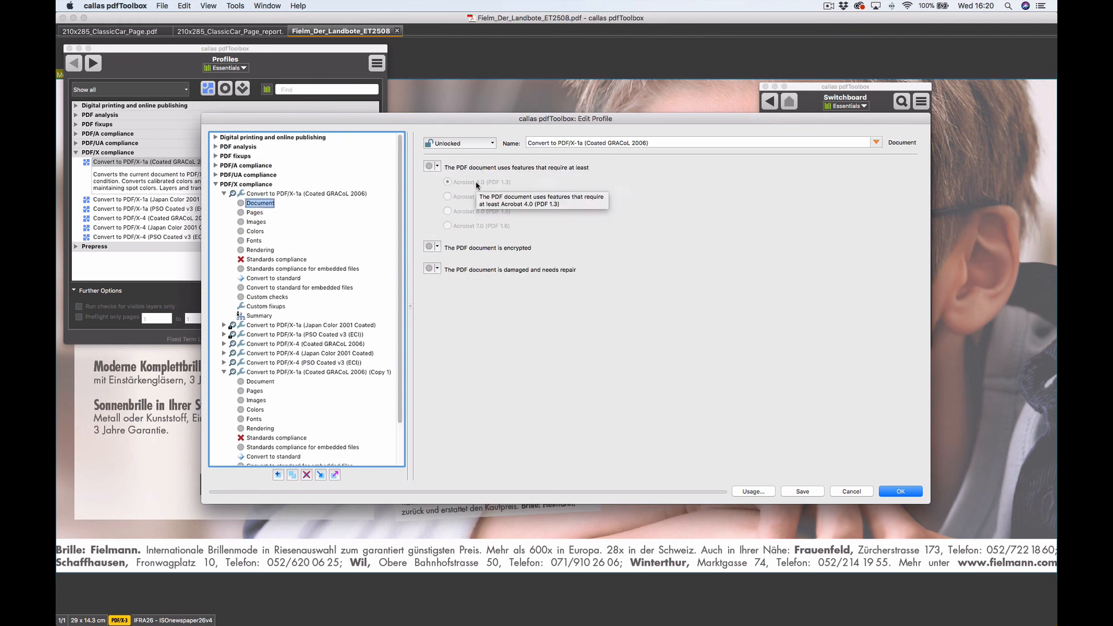
scroll(272, 200, "down", 3)
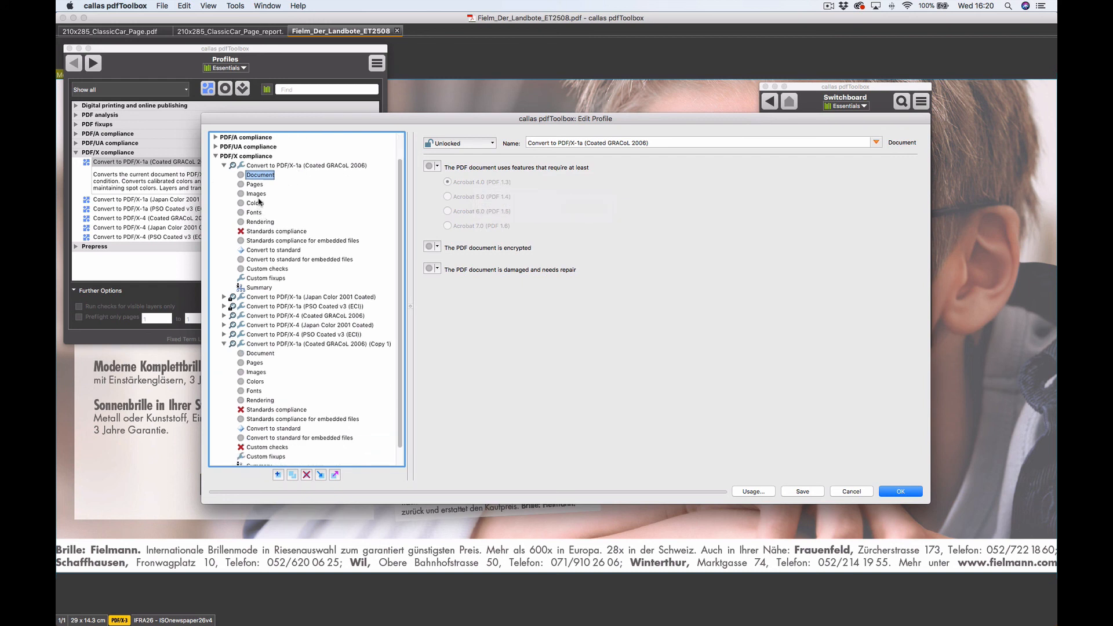
scroll(259, 201, "down", 2)
- Examine the original profile's Images, Colors, Fonts, Rendering and standards compliance criteria, including those for embedded files
left_click(259, 175)
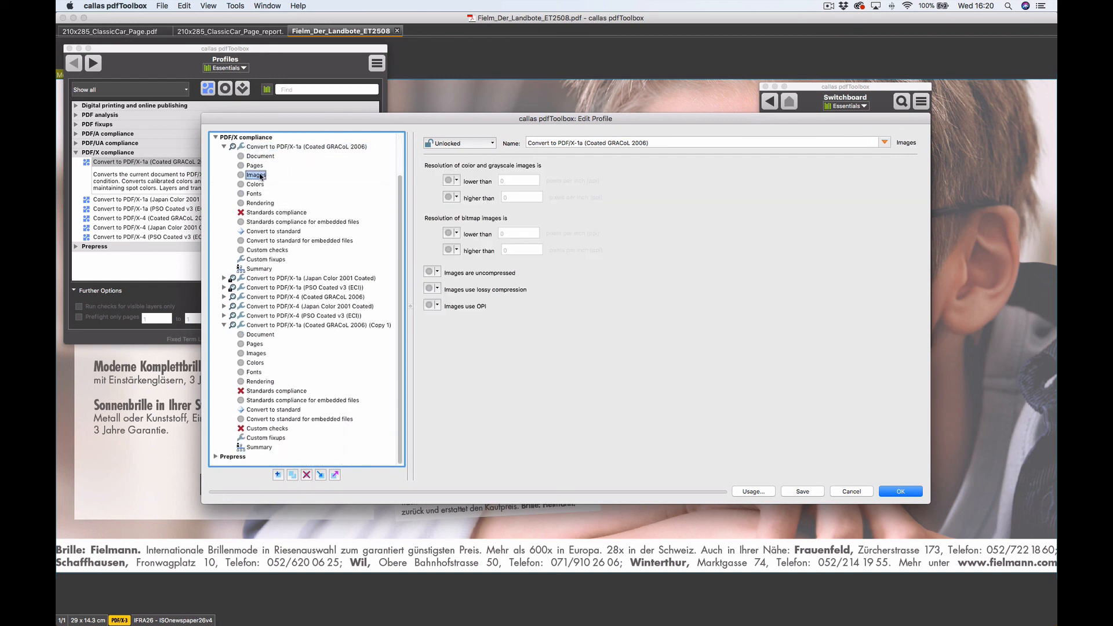
left_click(259, 185)
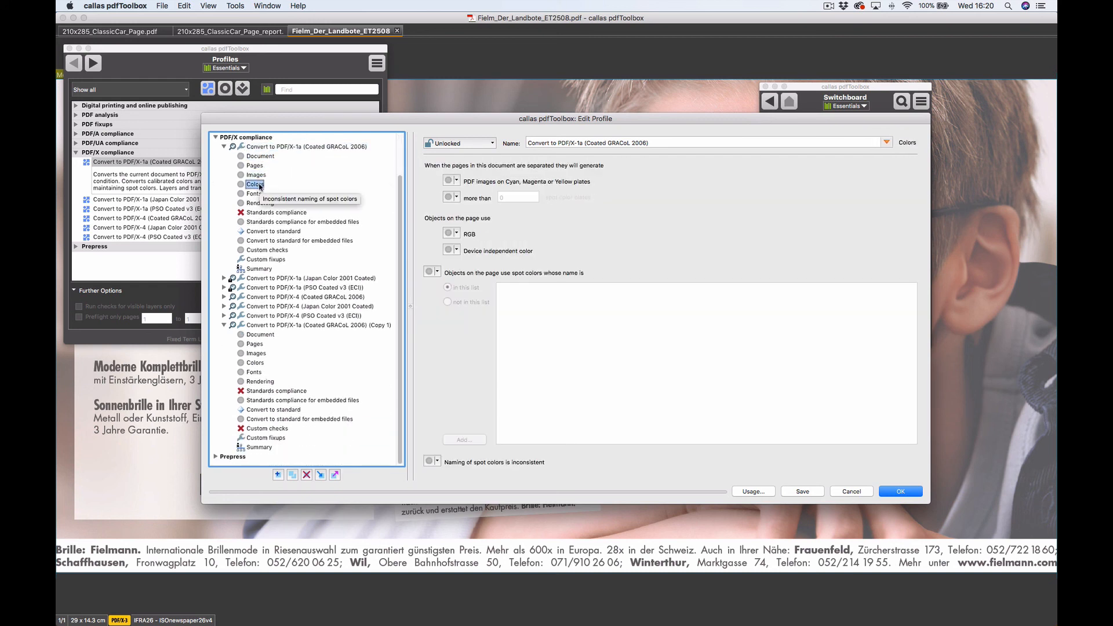
left_click(260, 195)
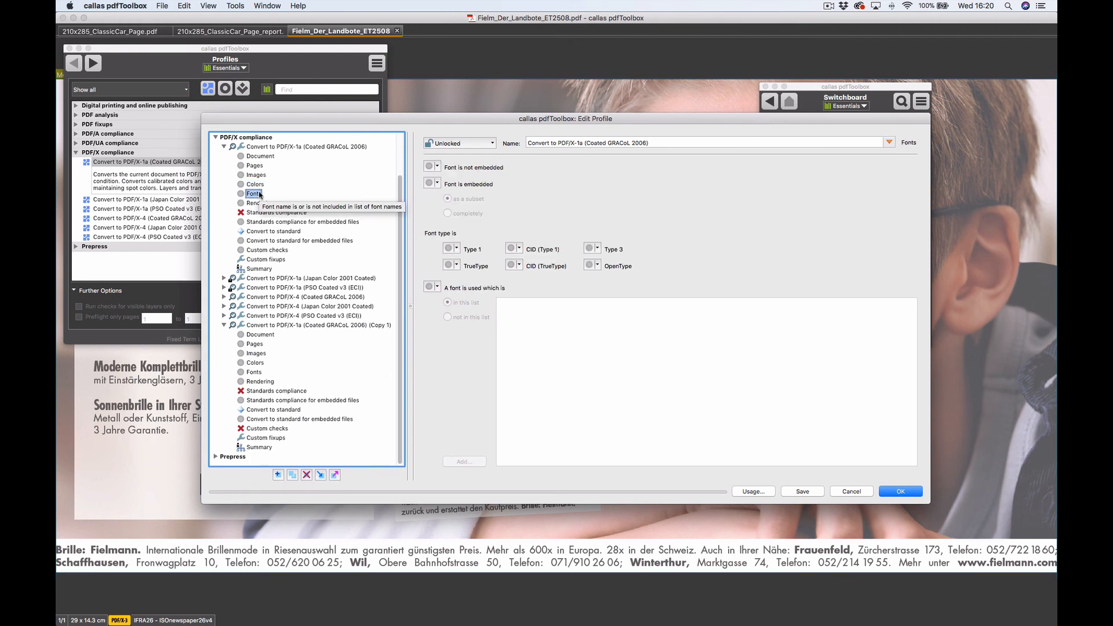
left_click(256, 203)
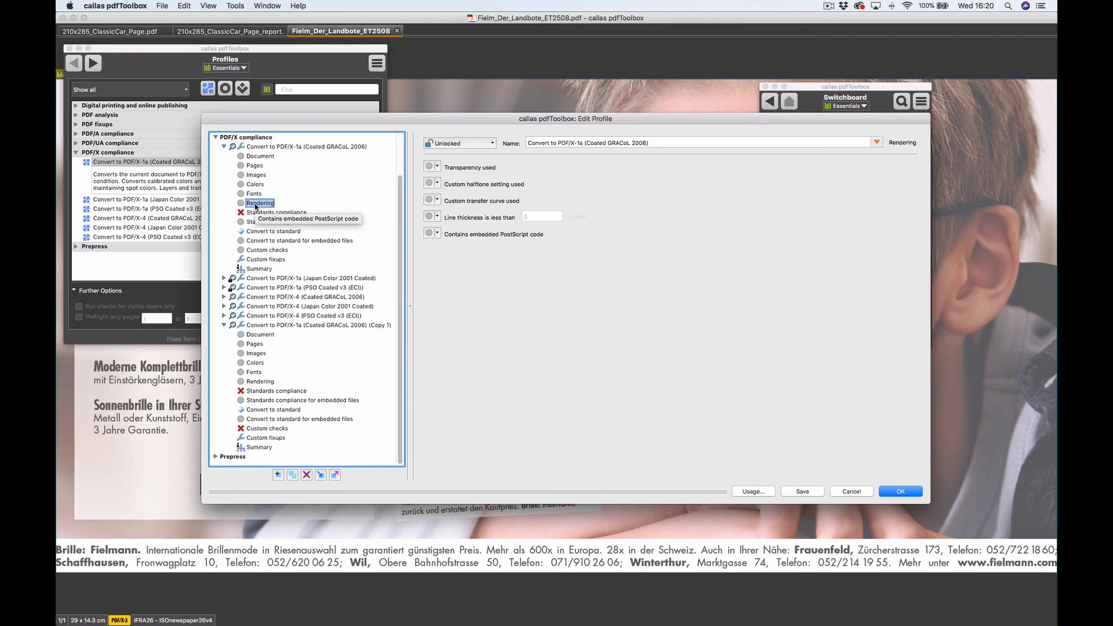
left_click(257, 213)
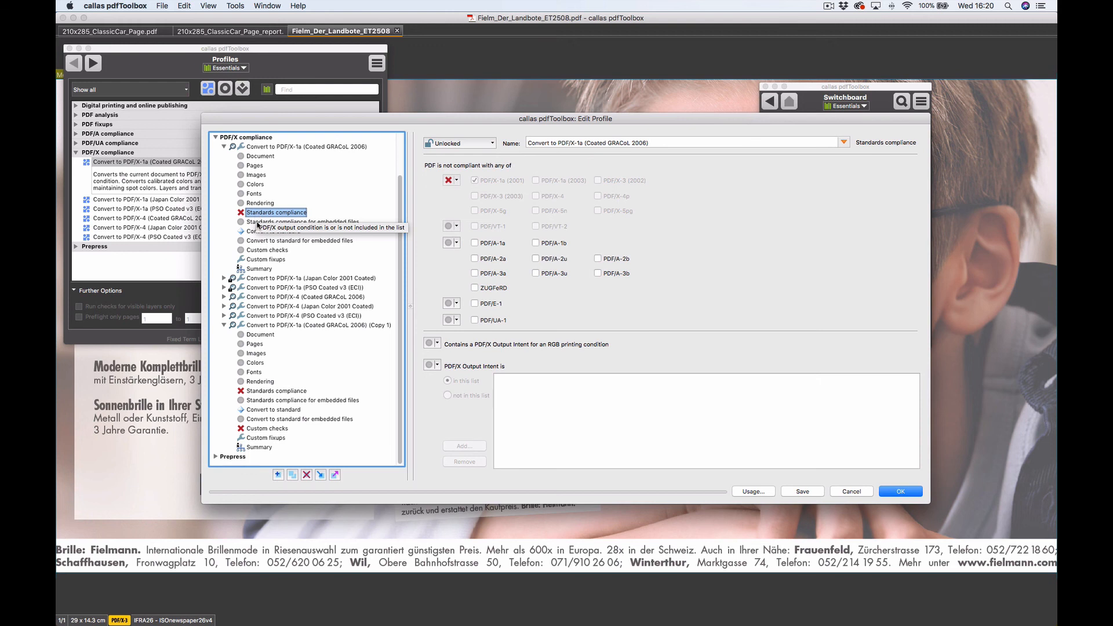
left_click(259, 223)
- View the Standards compliance, Custom fixups and Custom checks sections of the copied PDF/X-1a profile
left_click(265, 391)
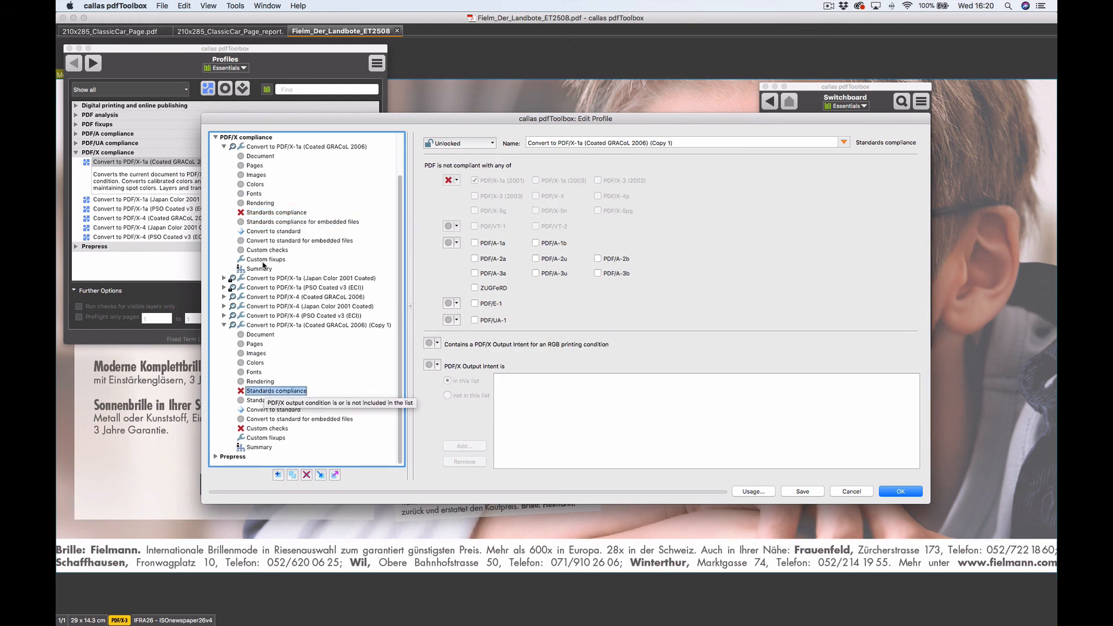
left_click(270, 438)
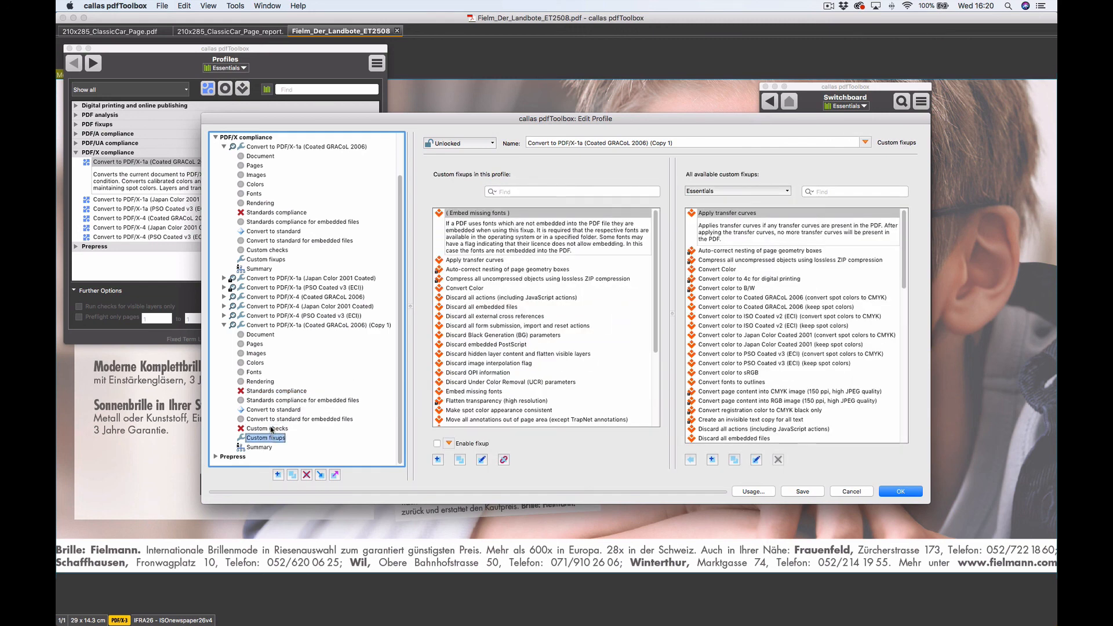
left_click(271, 428)
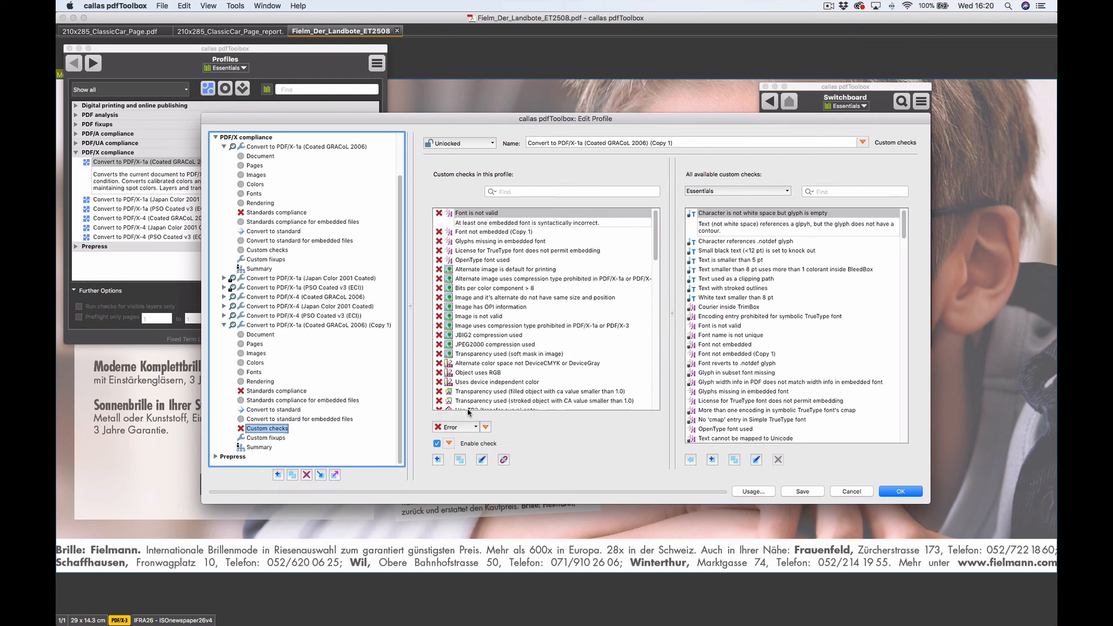
- Check the severity options of the Font not embedded (Copy 1) check, keeping Error, and look through the profile's other custom checks
left_click(491, 233)
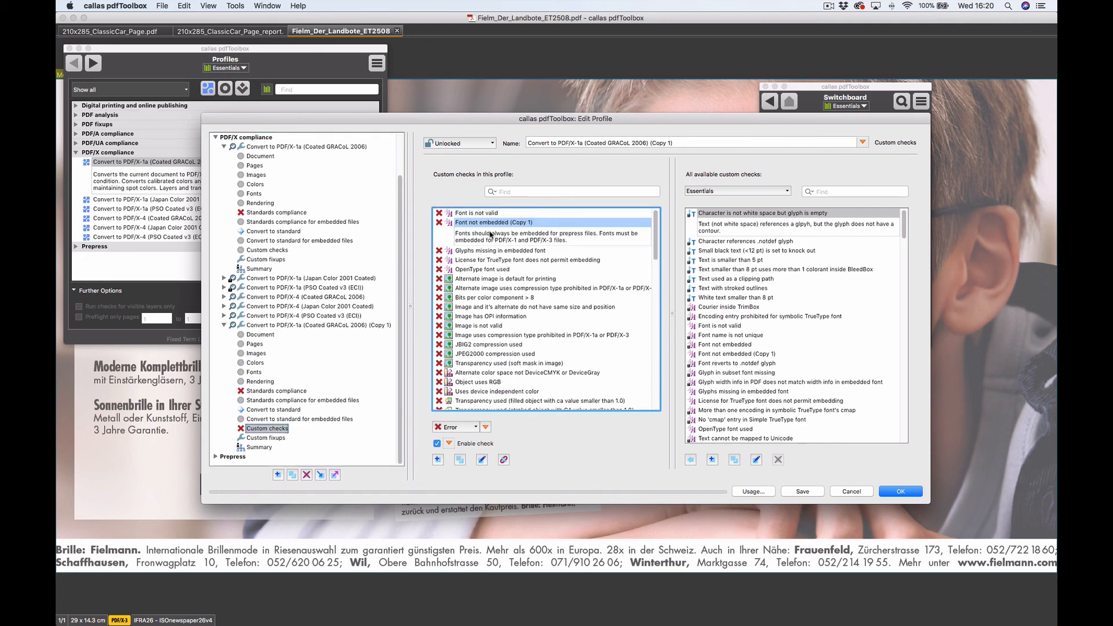
left_click(472, 428)
left_click(471, 434)
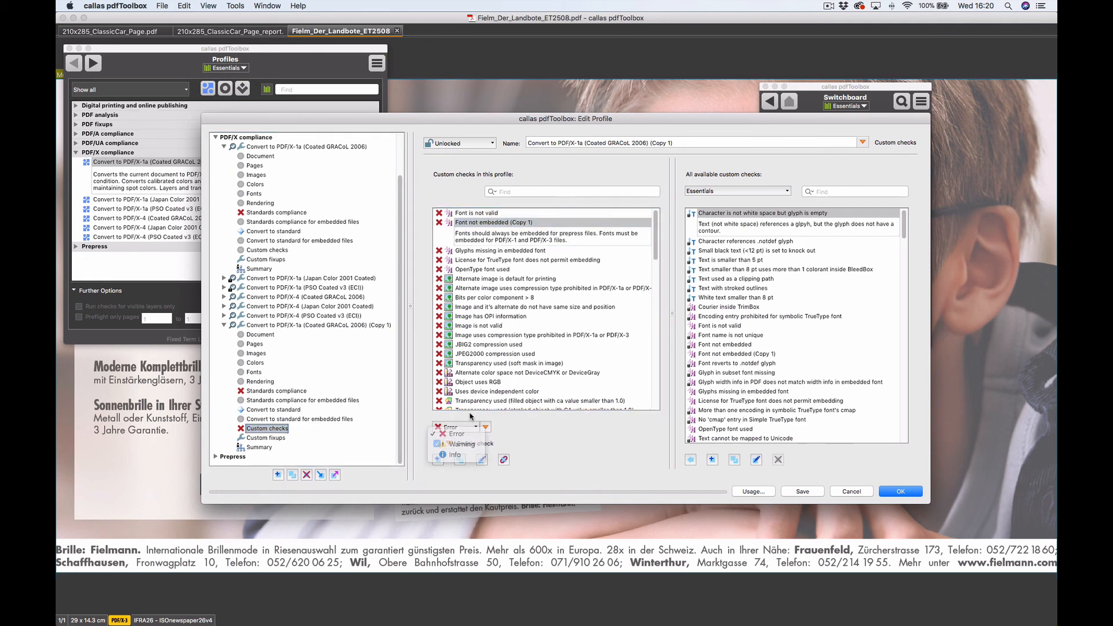
scroll(494, 355, "down", 15)
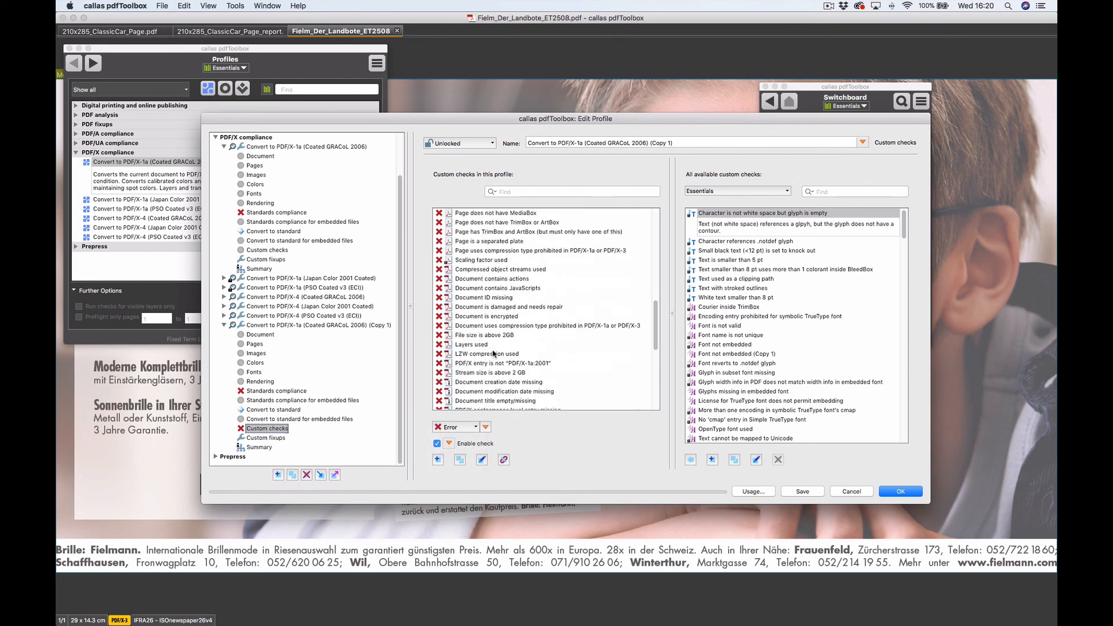
- Compare the copied profile's custom fixups with its custom checks, viewing the description of Font not embedded (Copy 1)
left_click(273, 438)
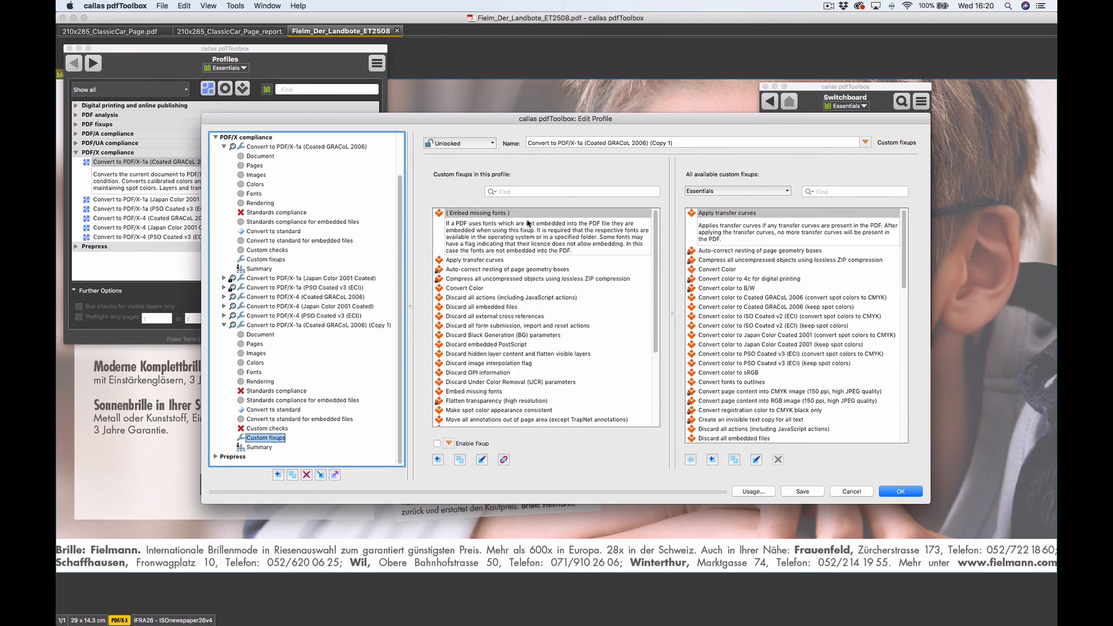
left_click(284, 429)
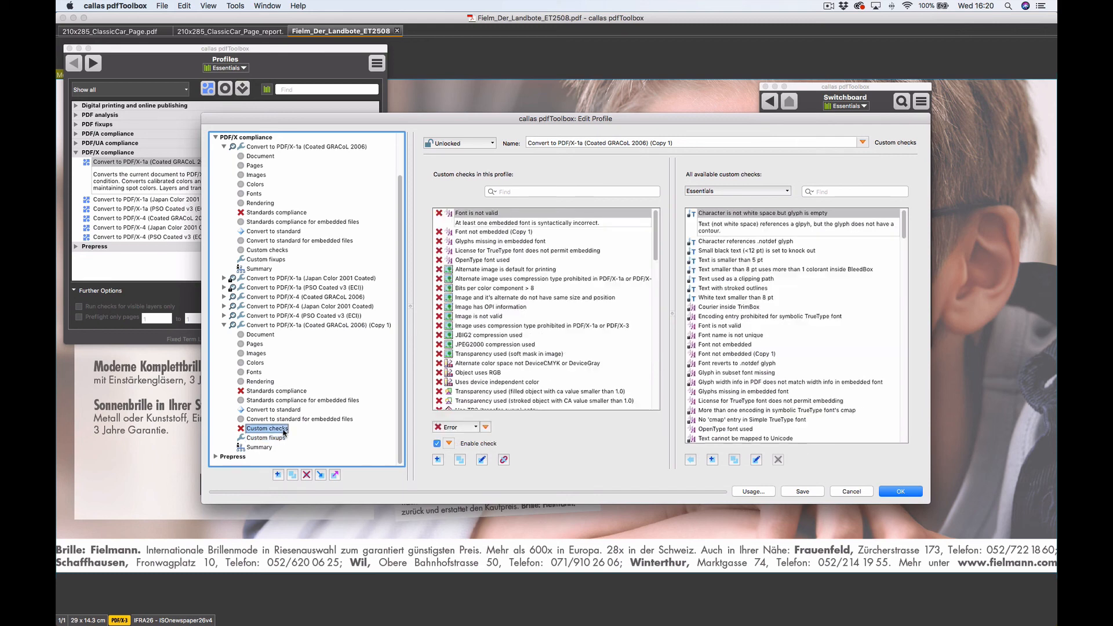
left_click(482, 233)
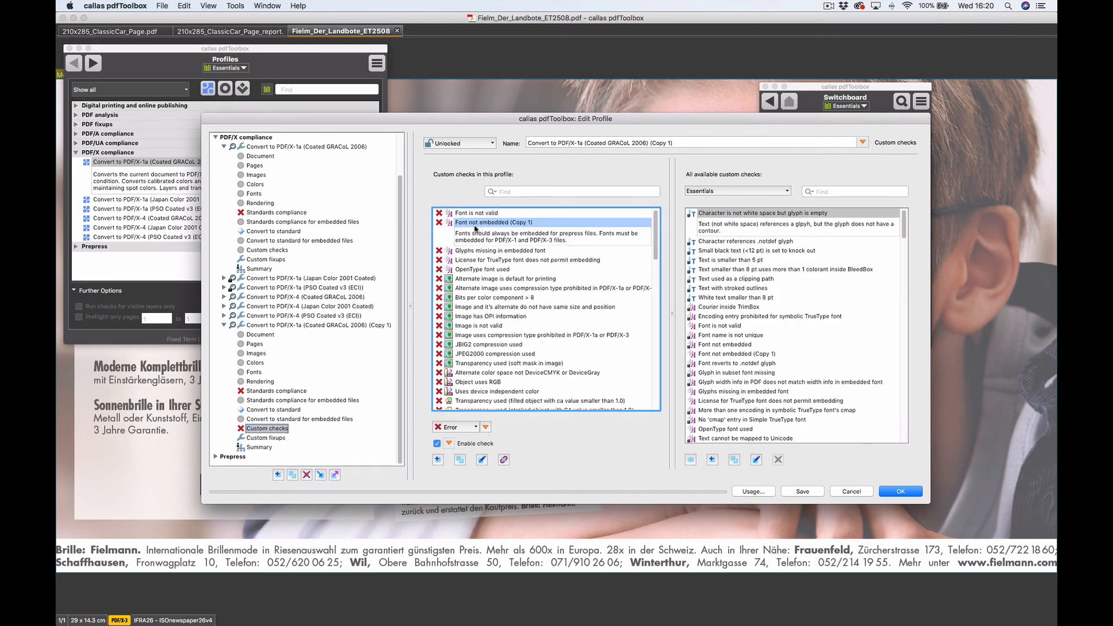
left_click(267, 439)
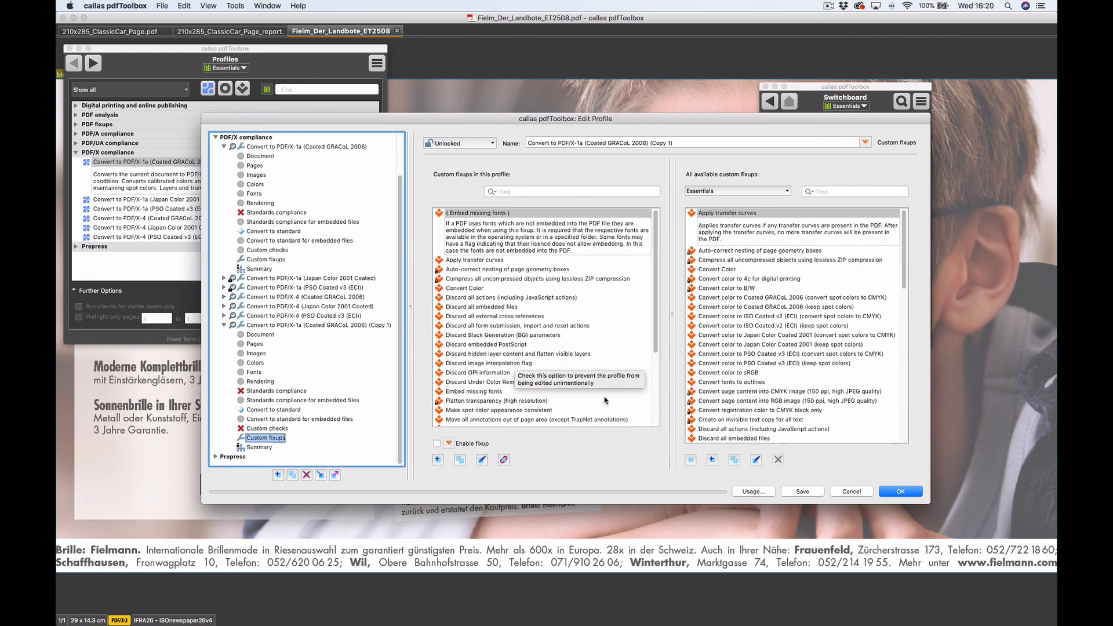
- Keep the Essentials library for the available fixups and remove the Discard all embedded files fixup from the copied profile
left_click(744, 191)
left_click(745, 175)
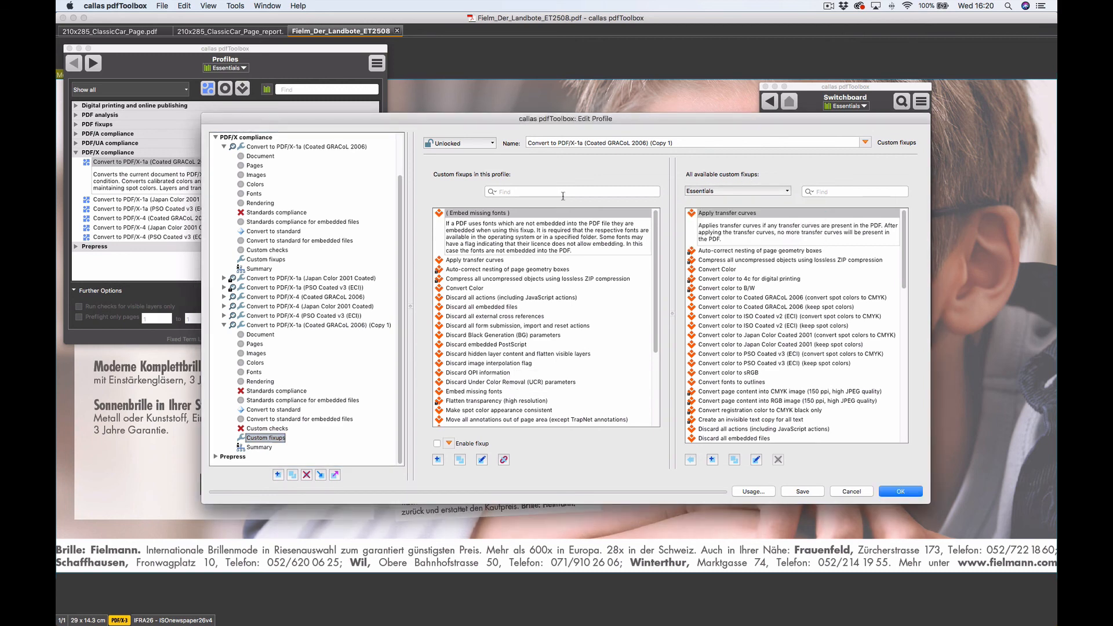
left_click(506, 319)
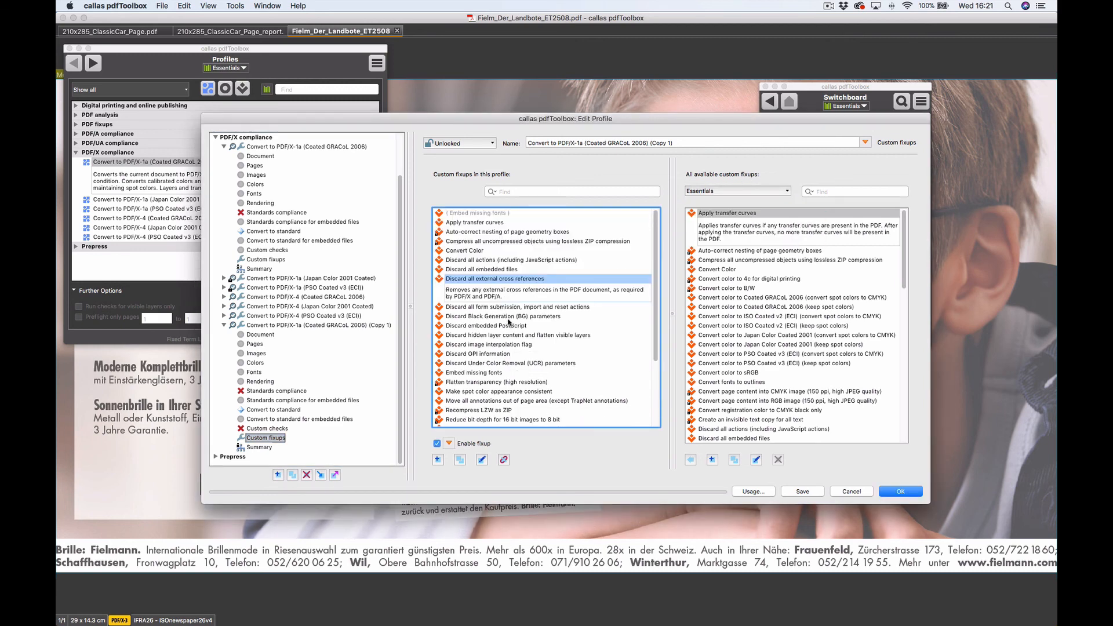
left_click(473, 270)
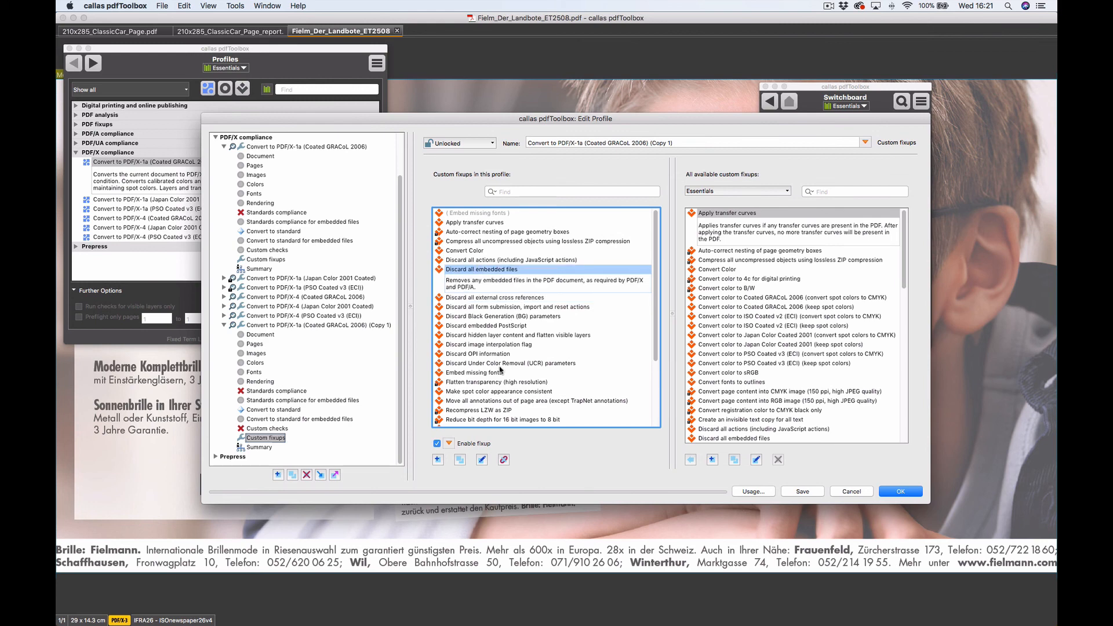
left_click(504, 460)
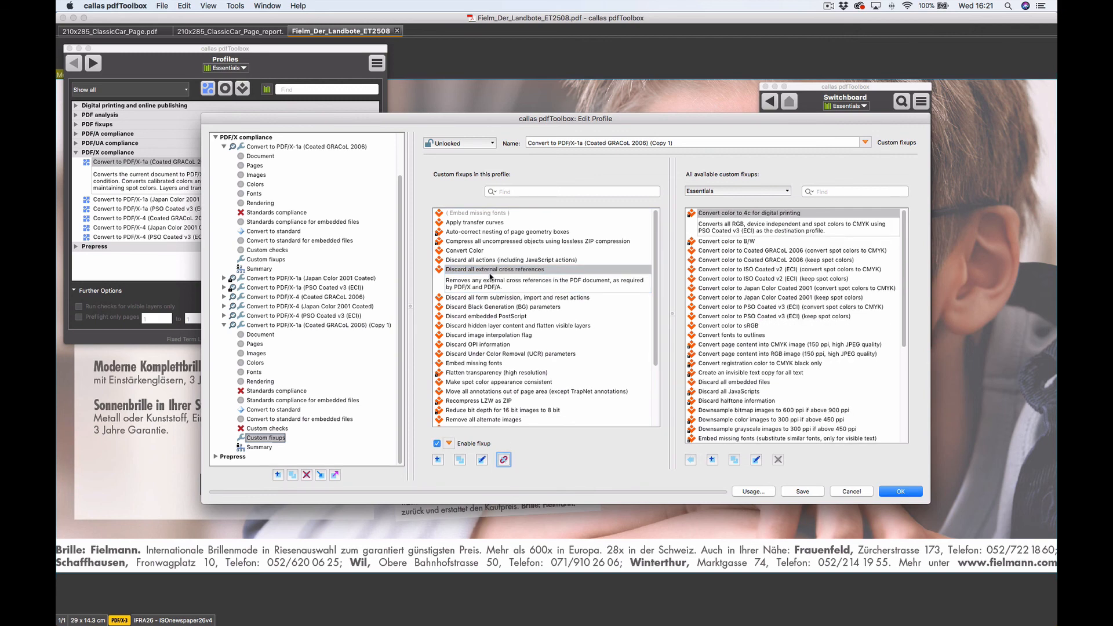
- Review the copied profile's remaining custom fixups and checks, and close the profile editor, discarding all changes
scroll(518, 319, "down", 5)
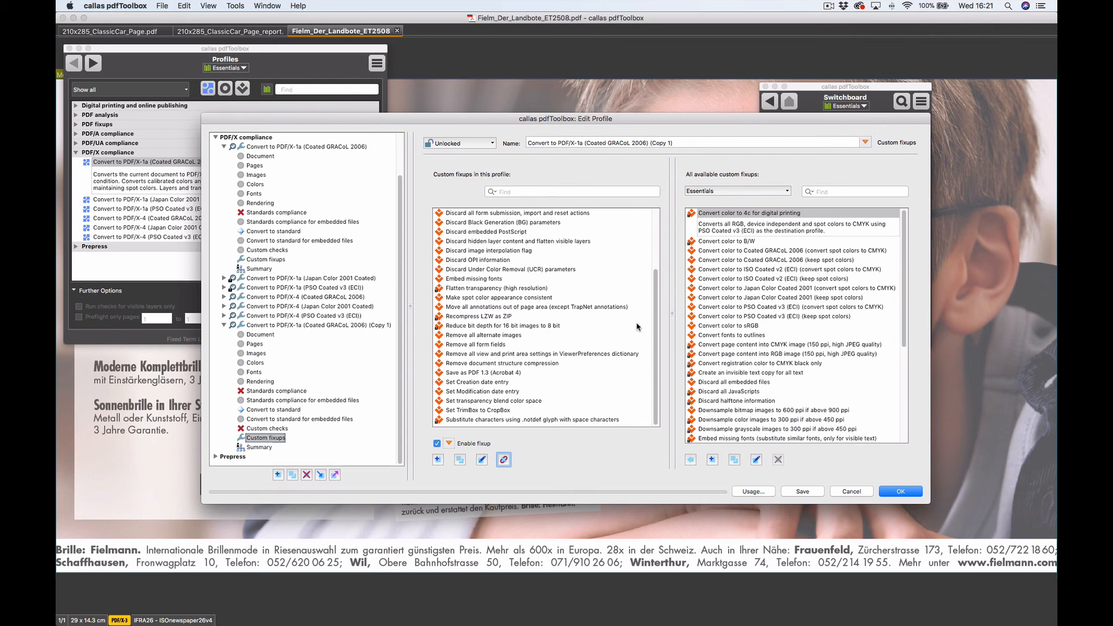
scroll(524, 325, "up", 3)
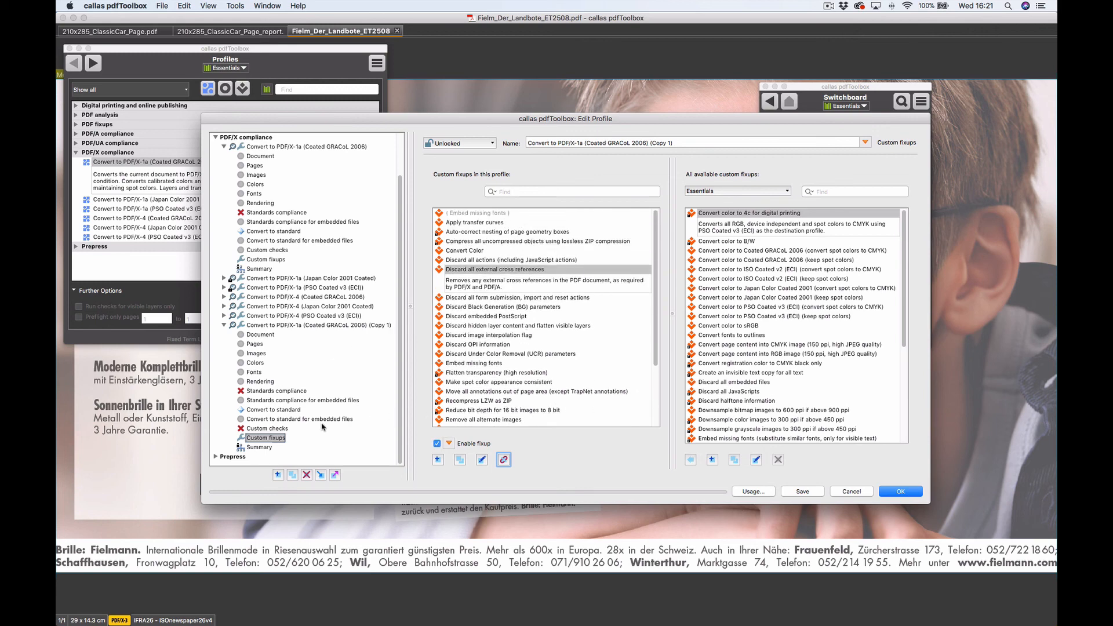
left_click(270, 429)
scroll(489, 356, "down", 5)
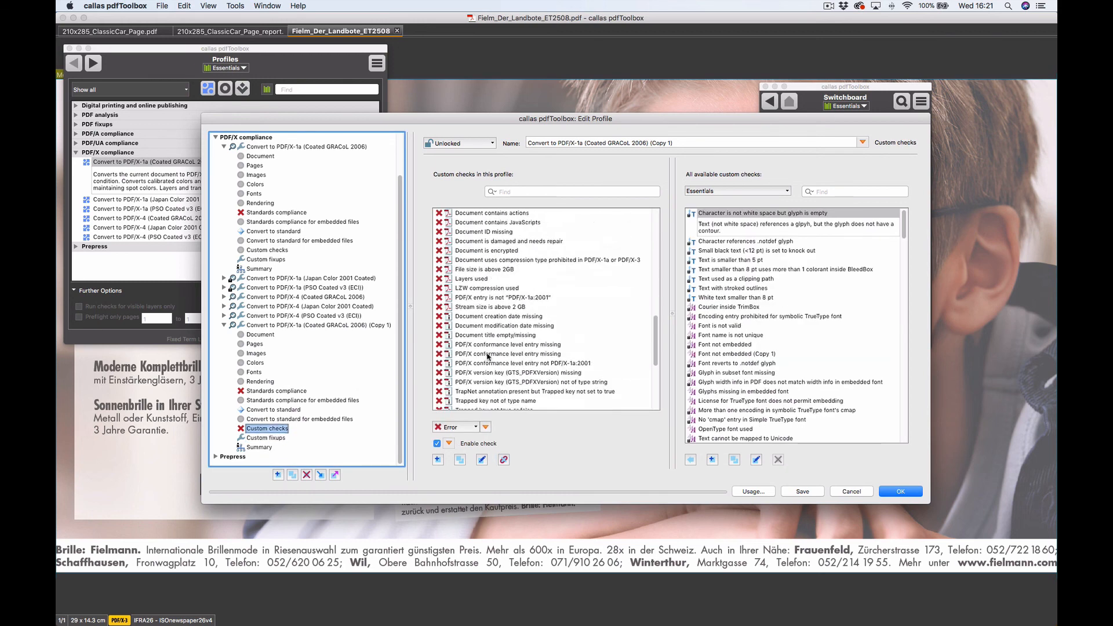
scroll(489, 356, "up", 10)
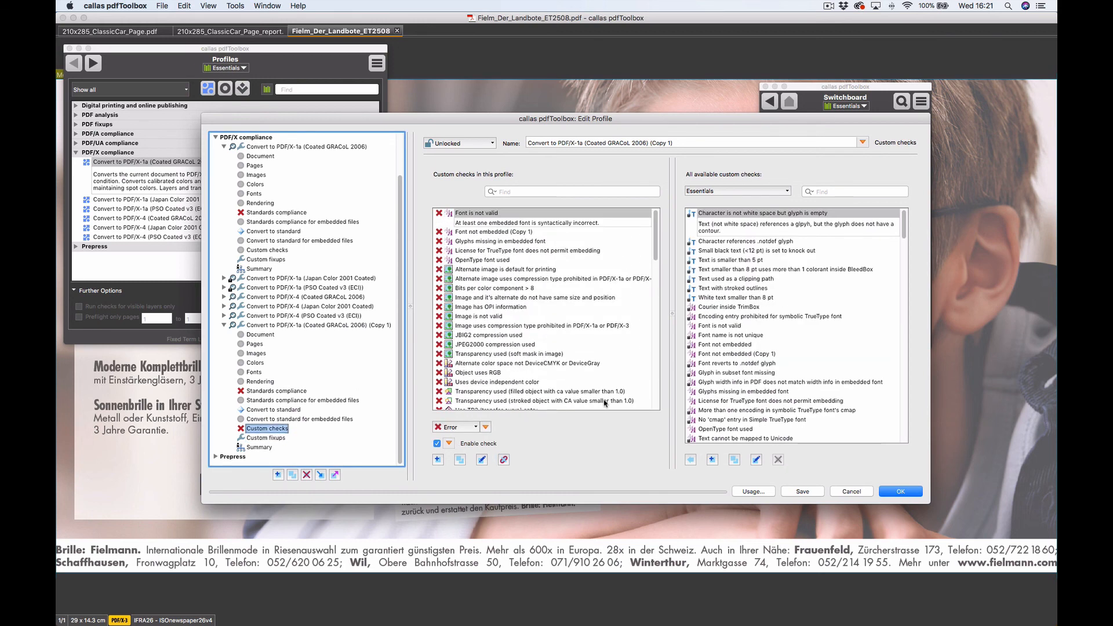
left_click(846, 493)
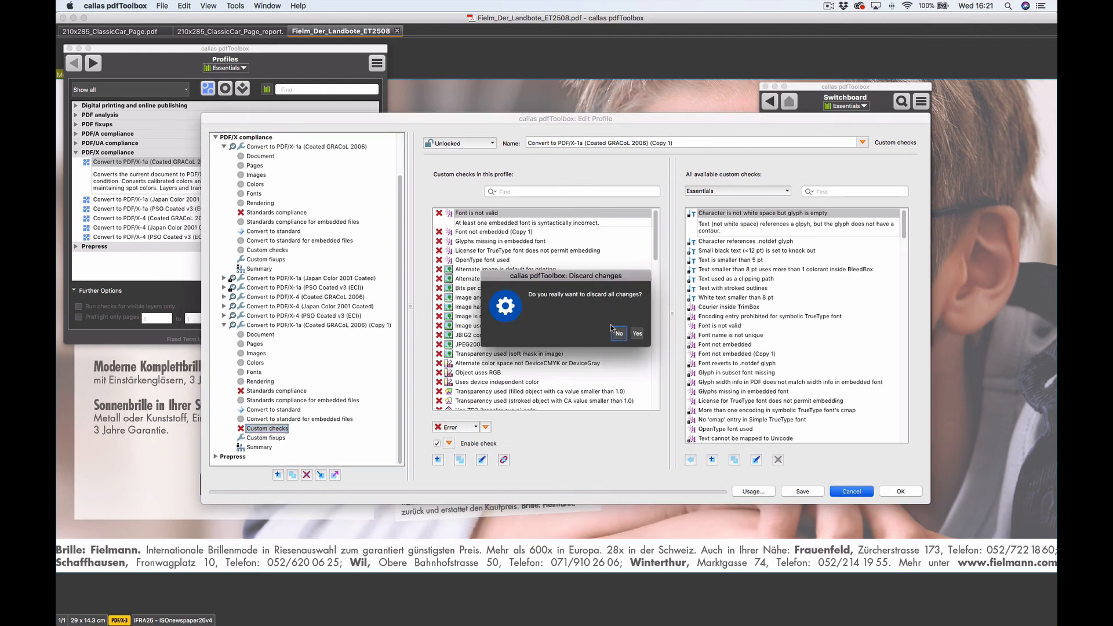
left_click(637, 334)
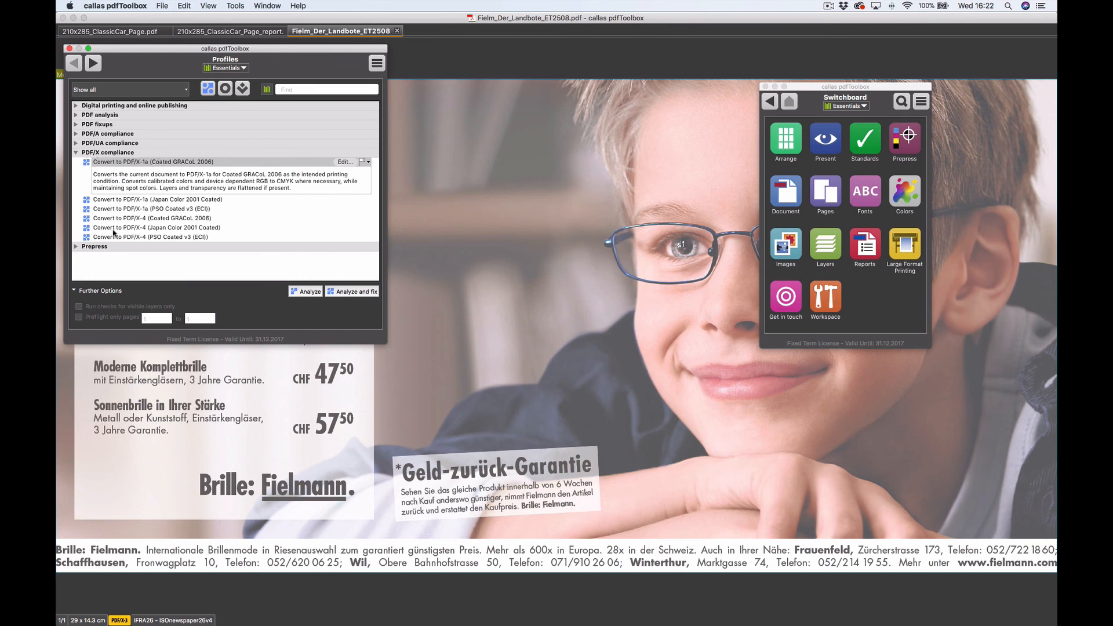
- Expand the PDF analysis profiles and read the descriptions for listing page objects by type and listing potential font problems
left_click(75, 115)
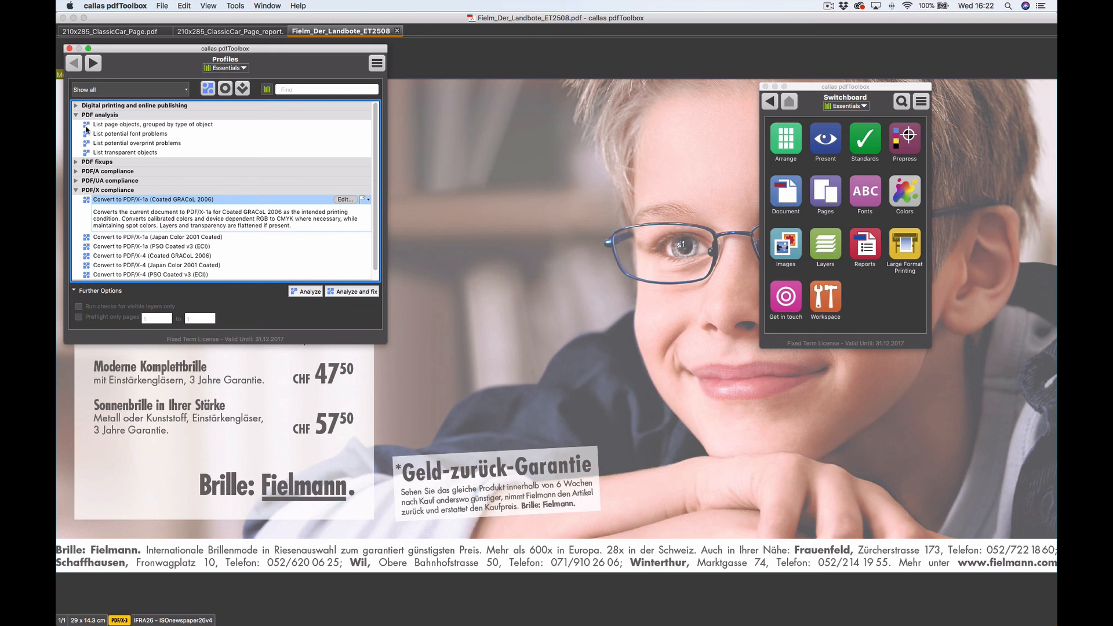
left_click(115, 128)
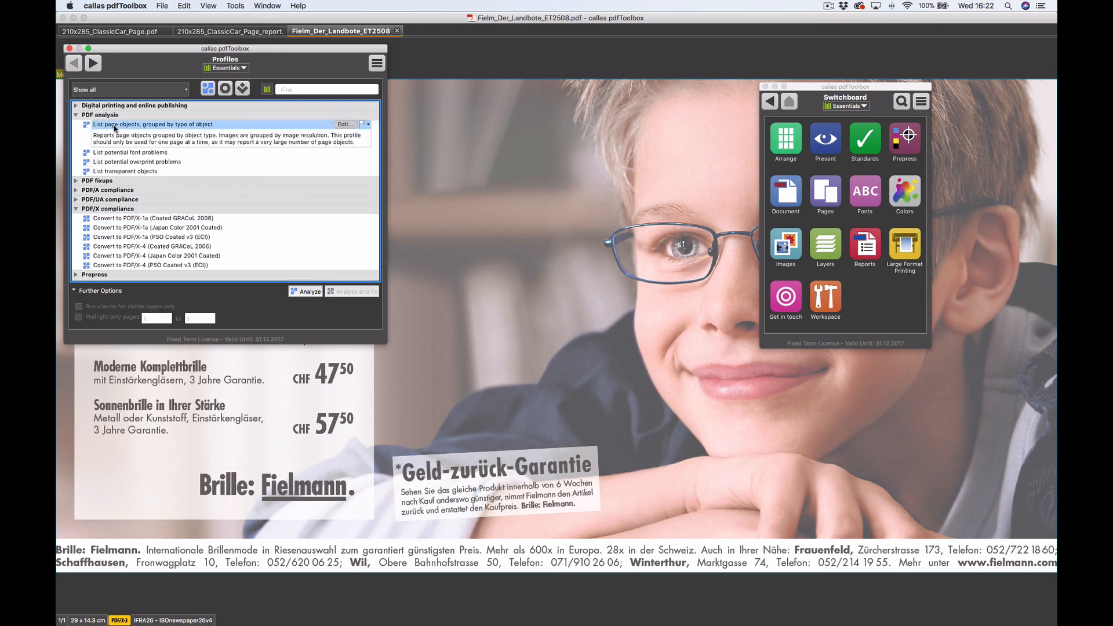
left_click(115, 154)
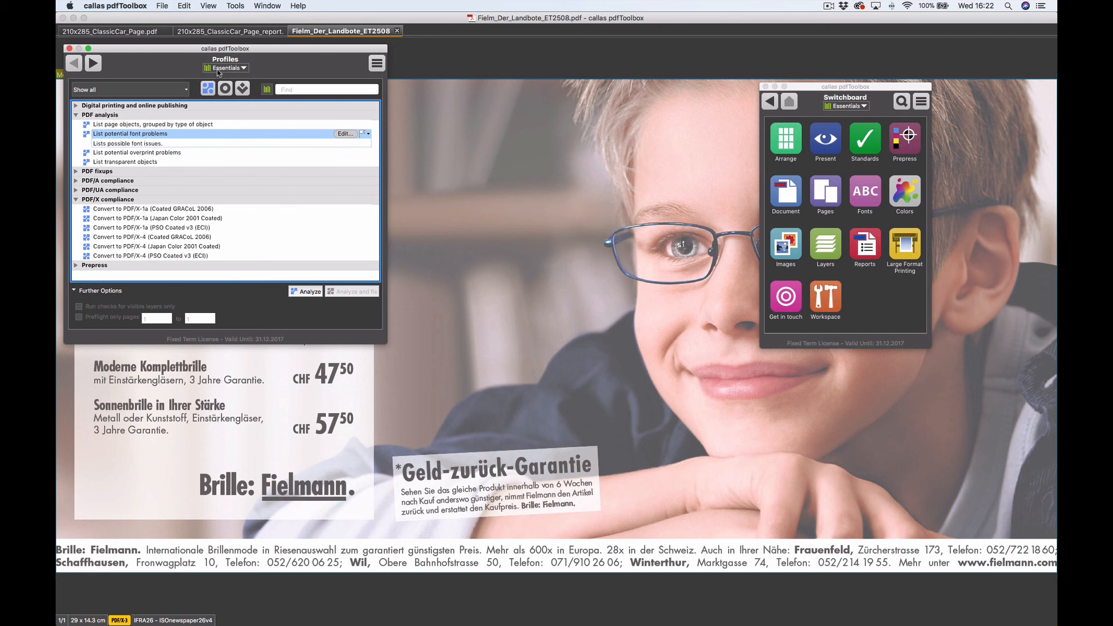
- Start creating a new fixup in the Essentials library and browse the available fixup types across all categories
left_click(242, 88)
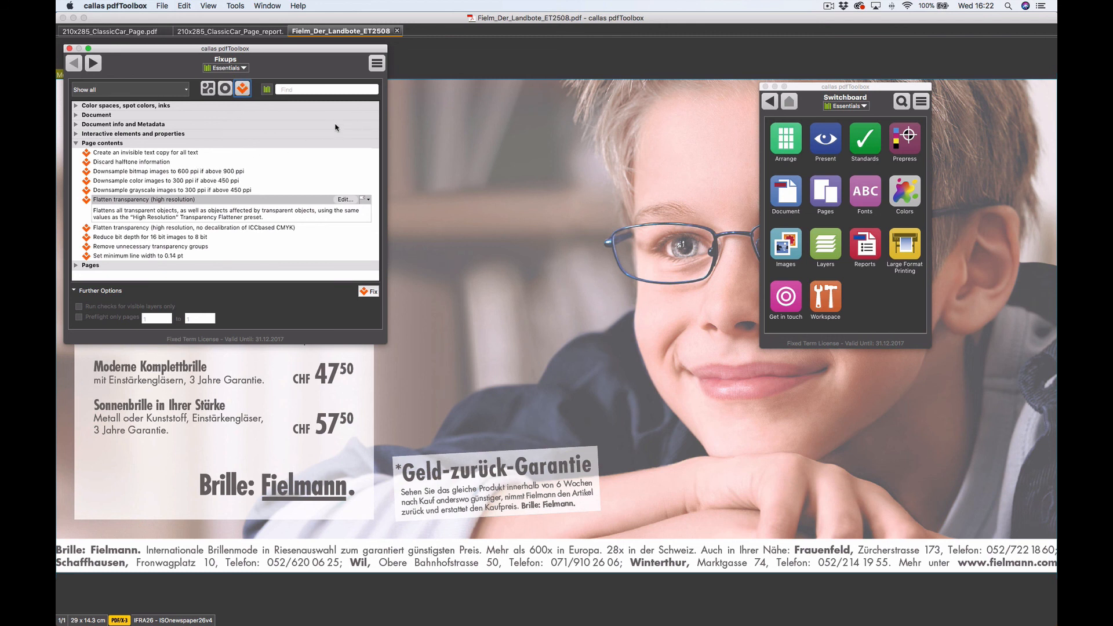
left_click(376, 63)
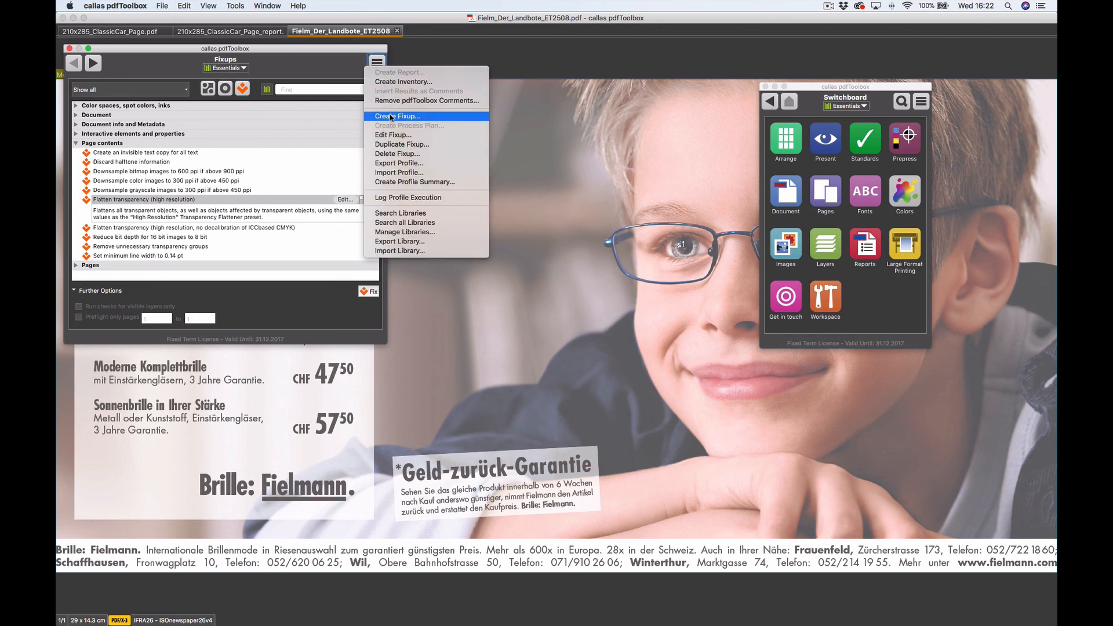
left_click(413, 116)
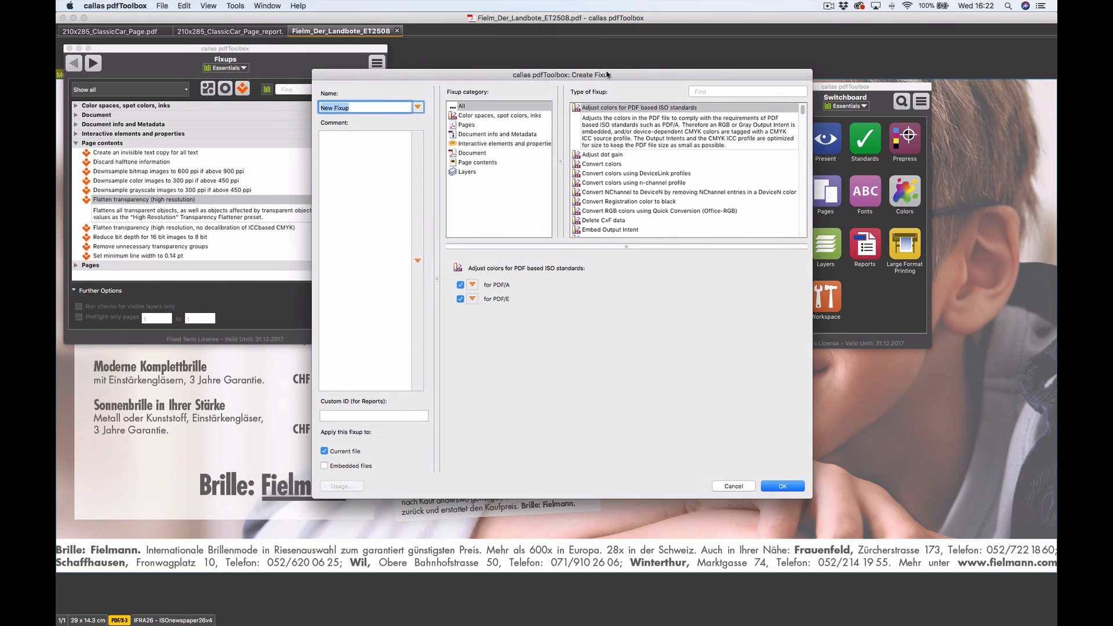
scroll(631, 155, "down", 15)
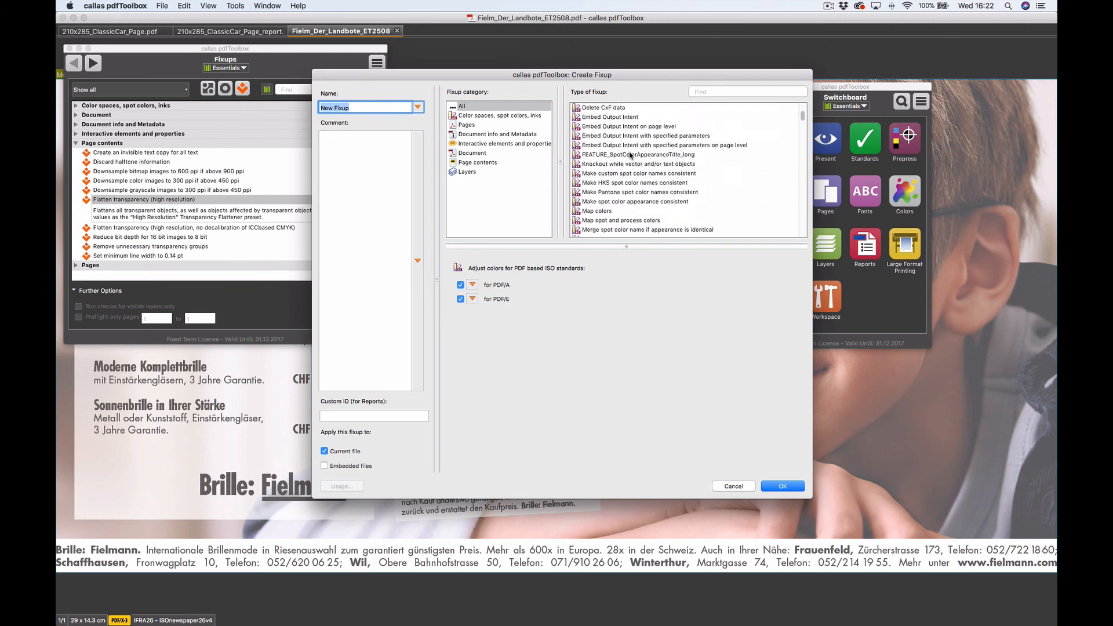
scroll(630, 155, "down", 10)
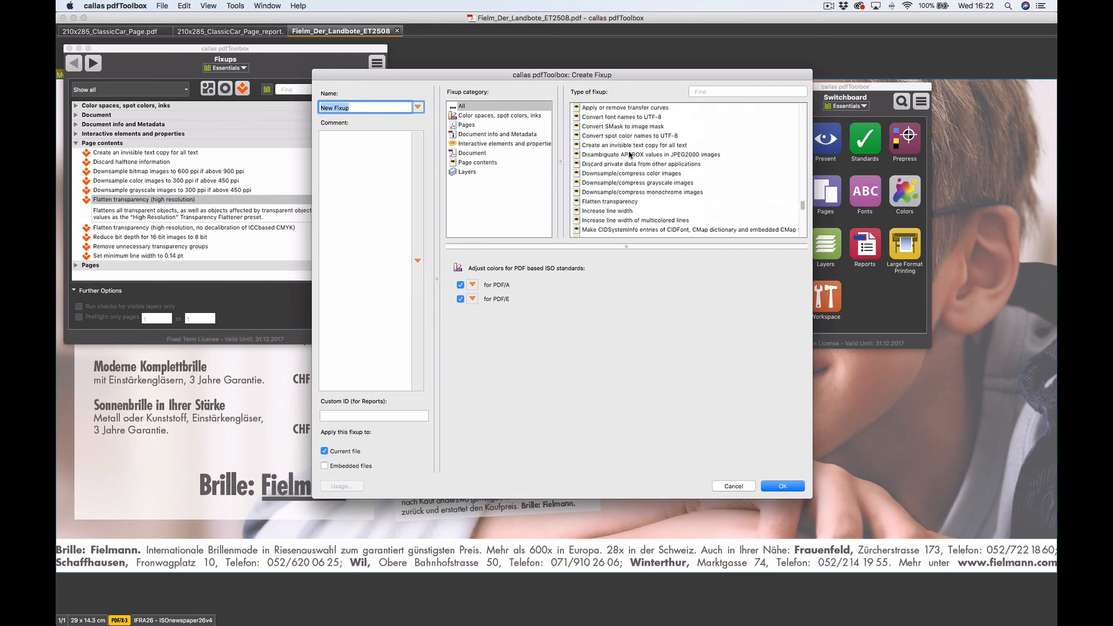
scroll(630, 155, "up", 20)
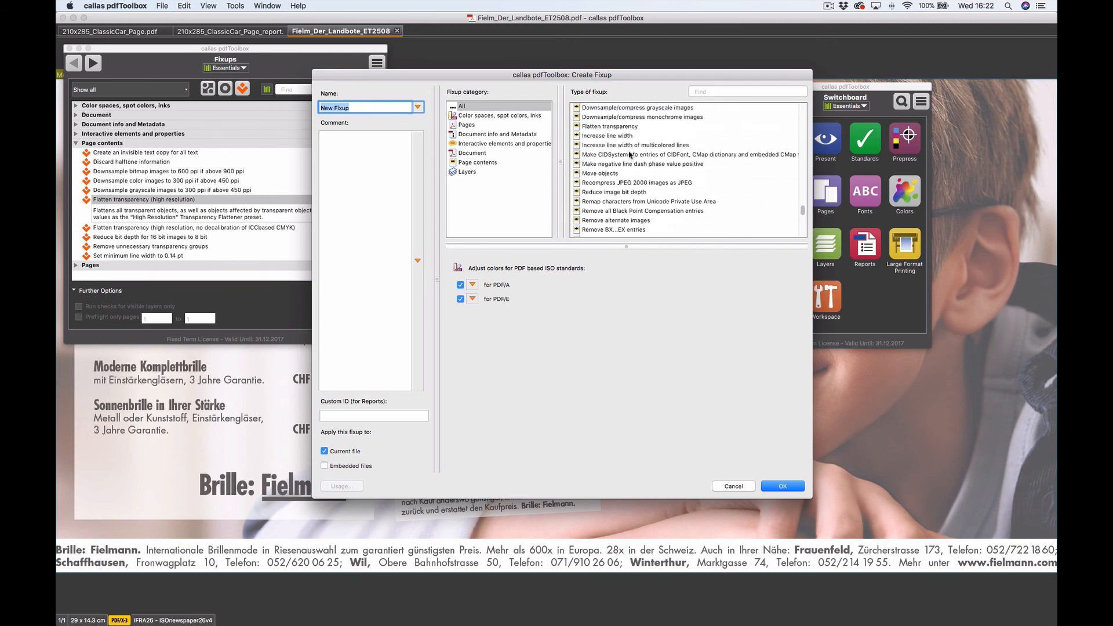
scroll(630, 155, "up", 5)
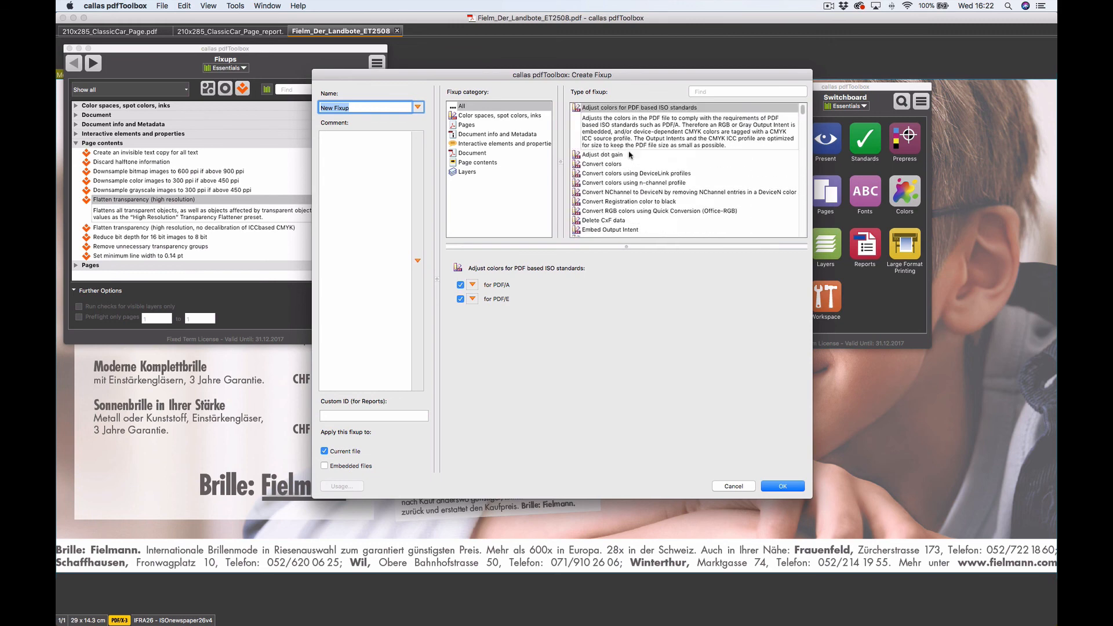
scroll(660, 166, "down", 5)
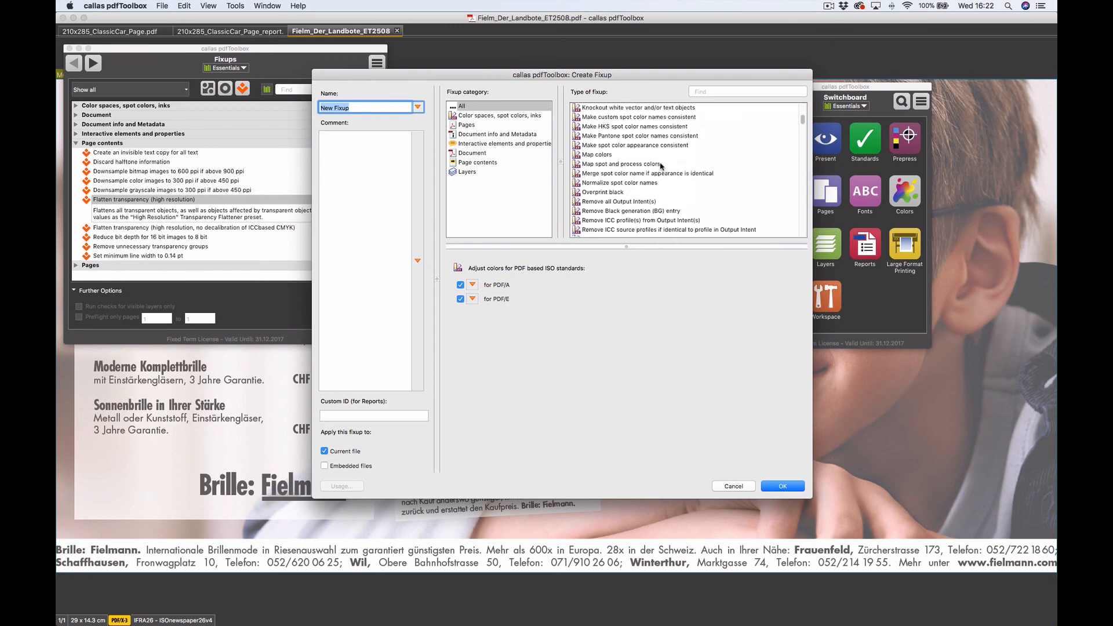
- Examine the Map colors fixup type and its available source color models
left_click(598, 156)
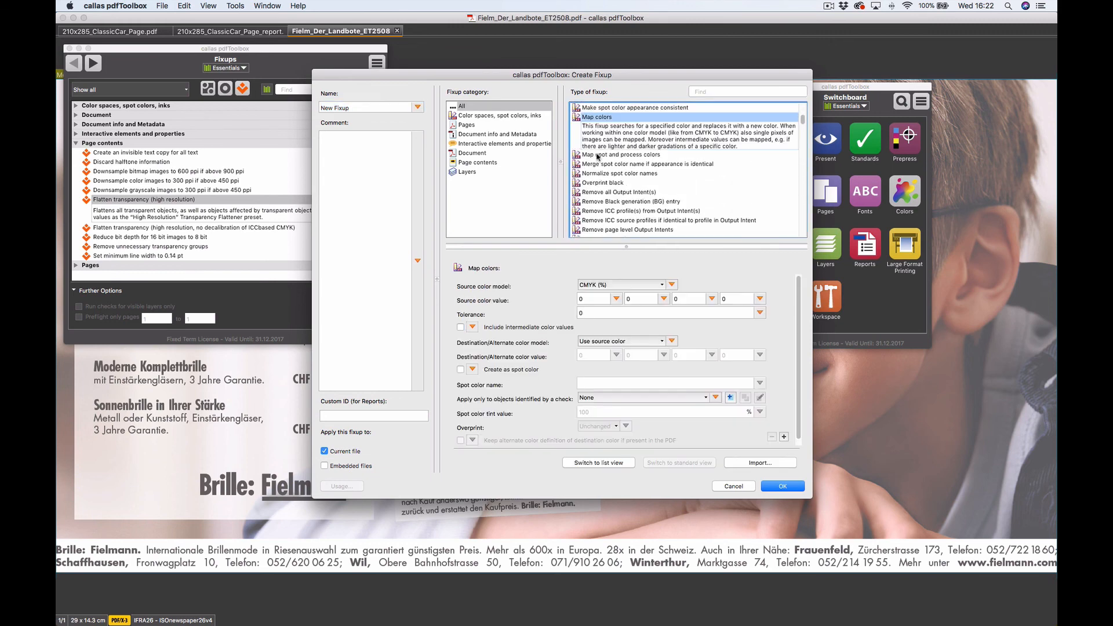
left_click(652, 284)
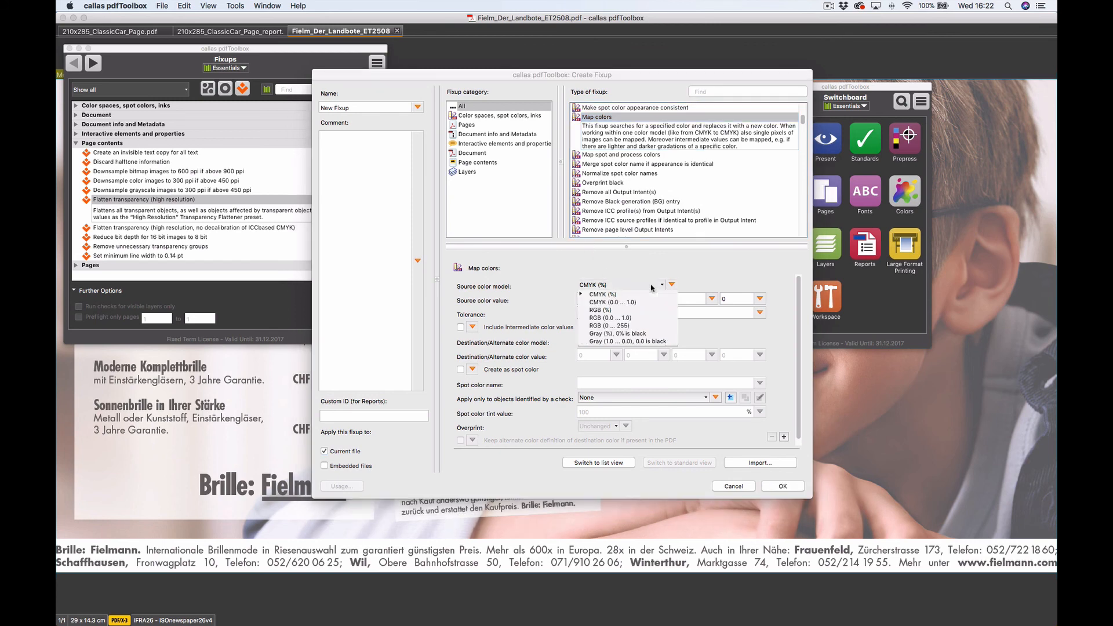
left_click(650, 266)
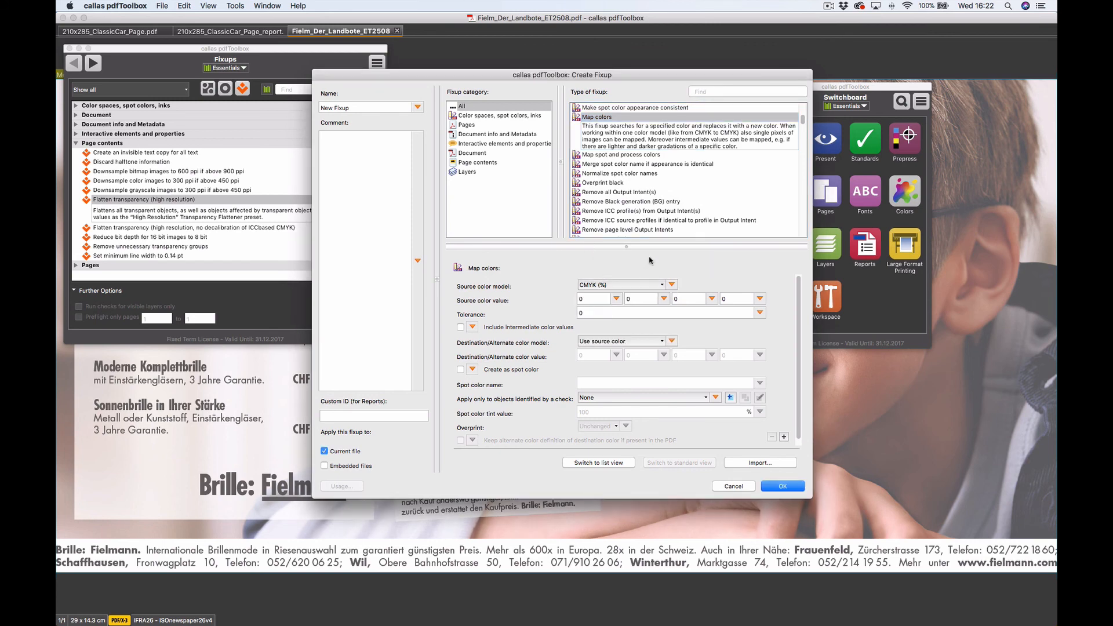
- Choose the Map spot and process colors fixup type with source color name equal to PANTONE 310 C
left_click(618, 155)
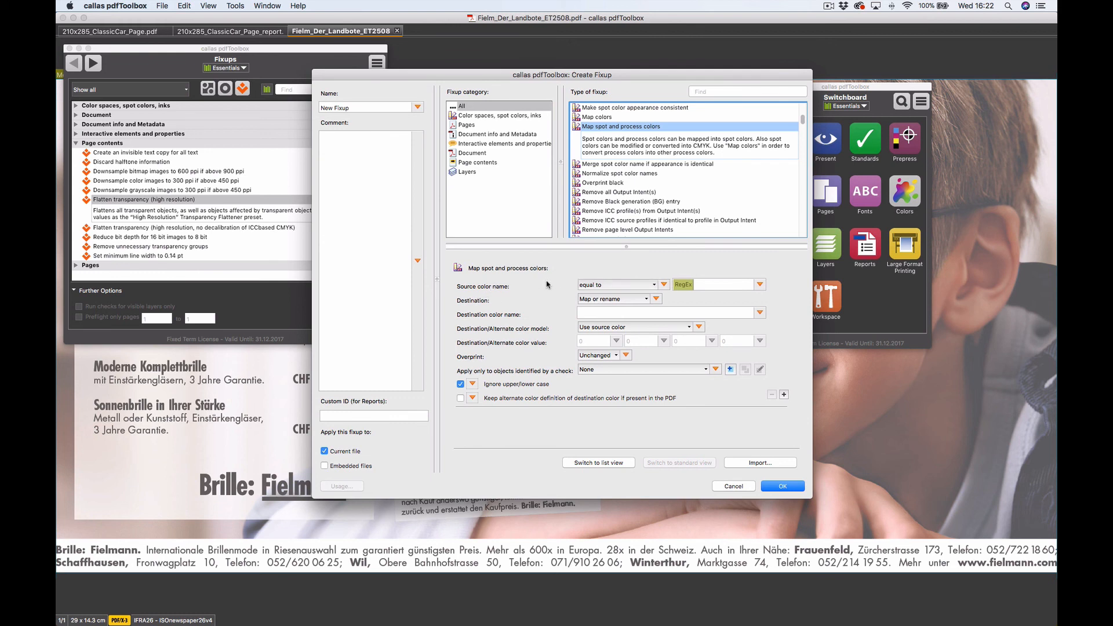
left_click(733, 285)
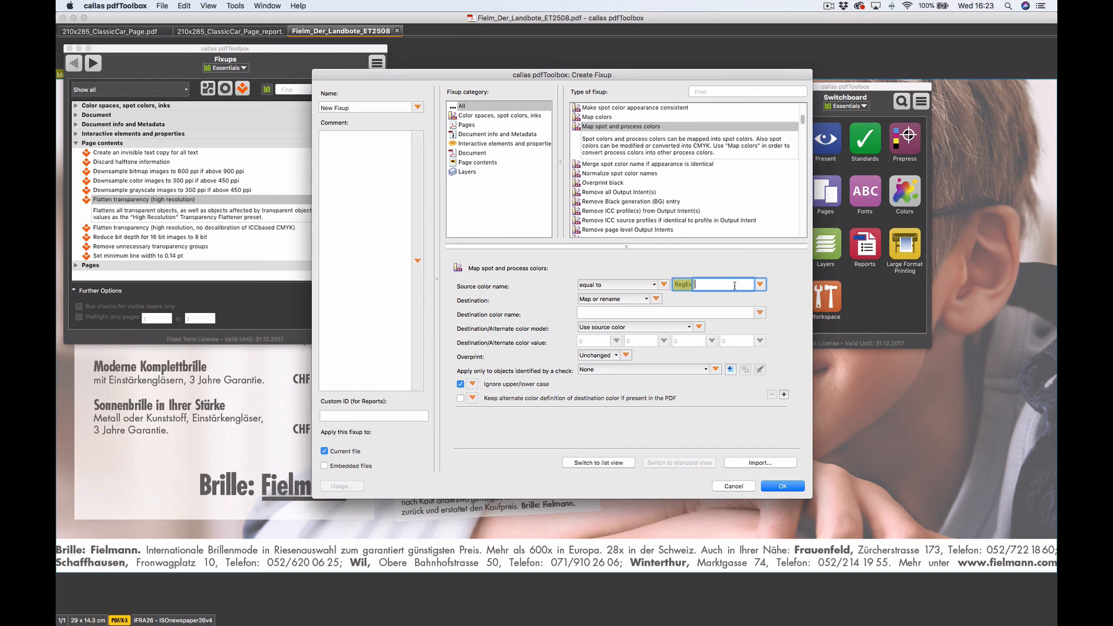
type("TONE 310 C")
- Set the destination color model to CMYK (%) with 50 cyan and 50 magenta
left_click(605, 331)
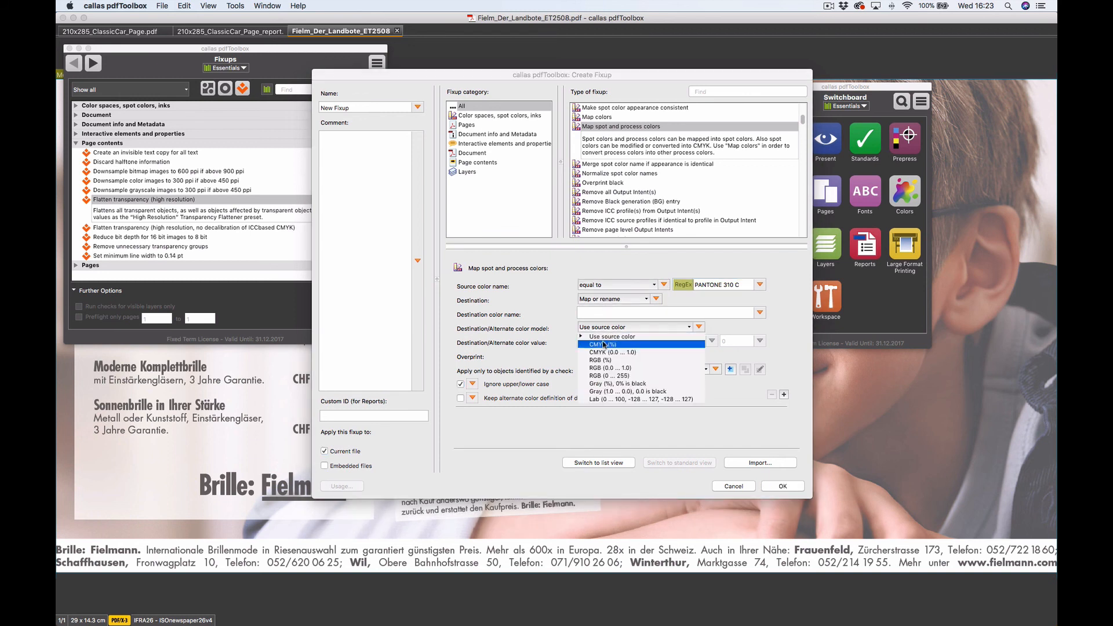
left_click(604, 338)
left_click(600, 343)
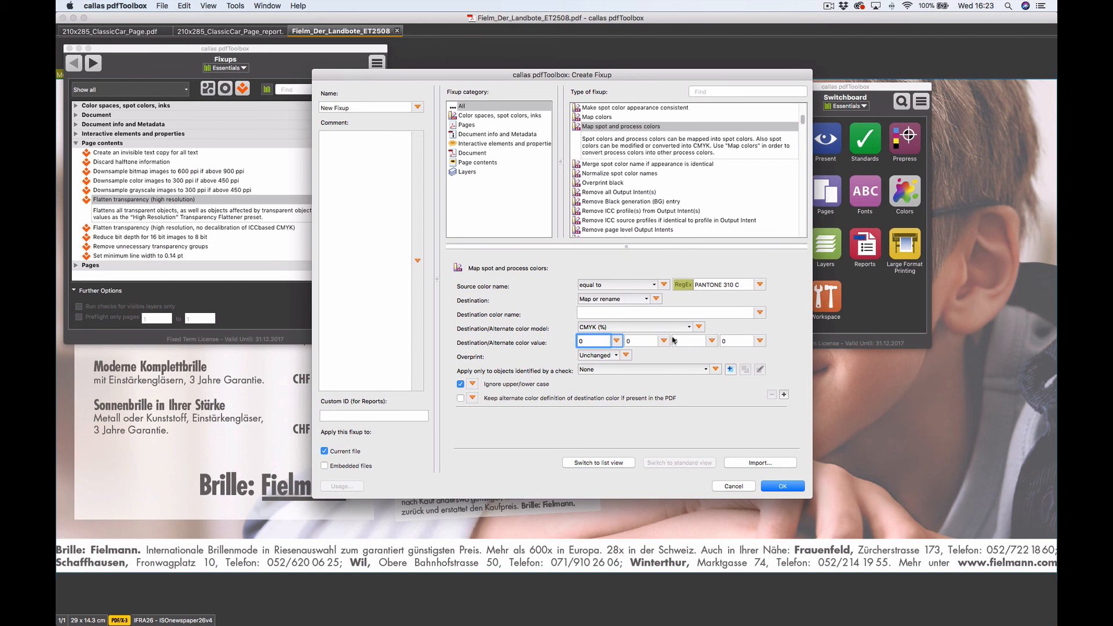
key("BackSpace")
type("50")
key("Tab")
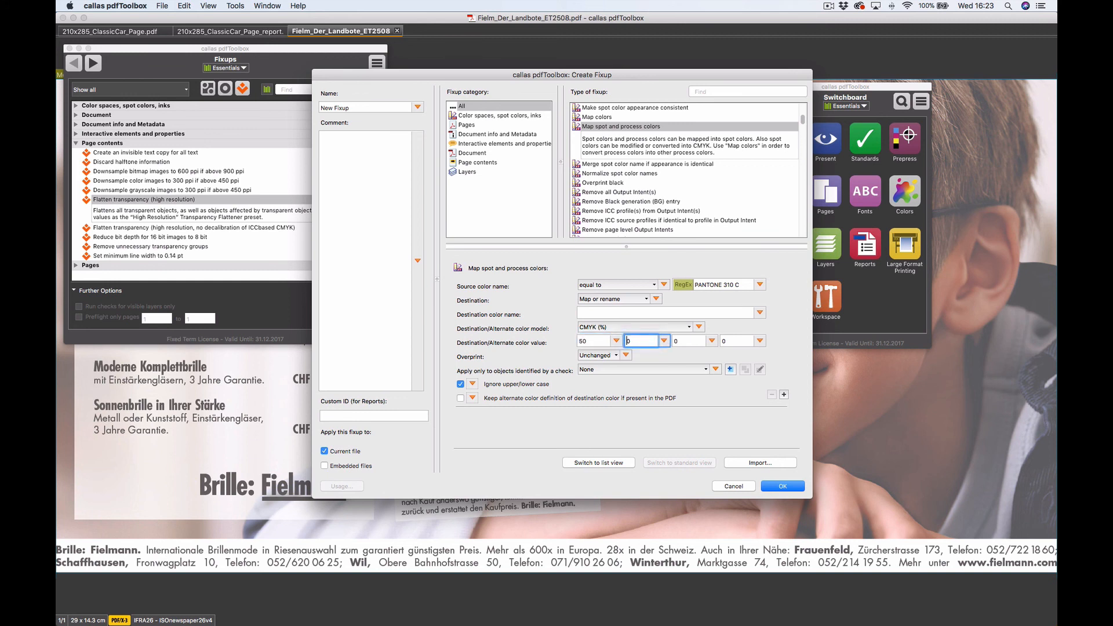
type("50")
key("Tab")
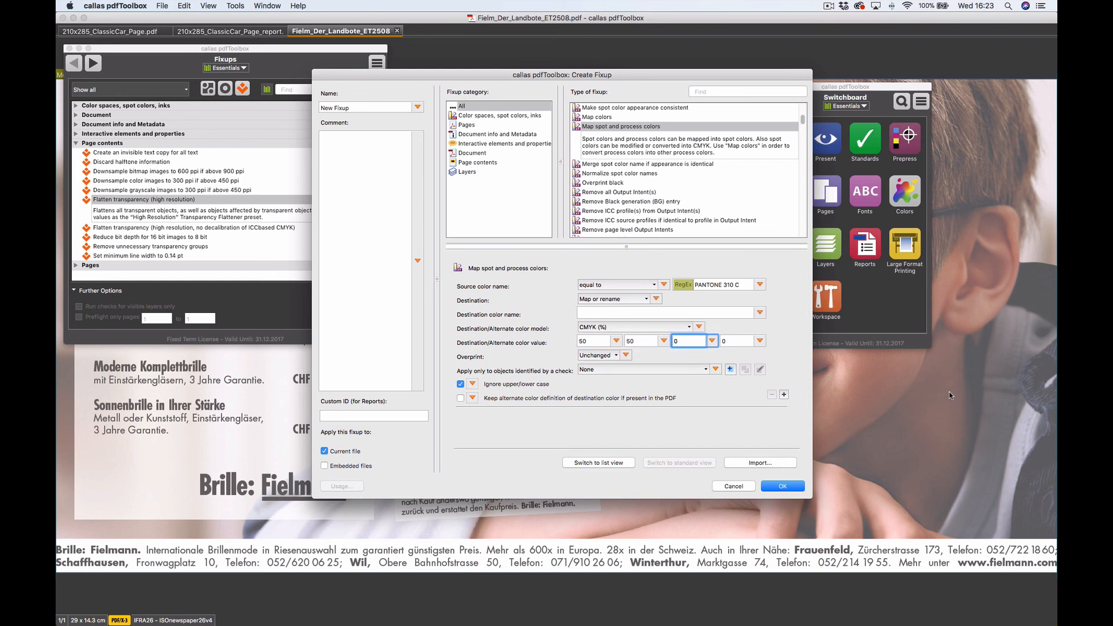
- Name the new fixup "Map PANTONE 310 C to 50C 50M"
left_click(385, 108)
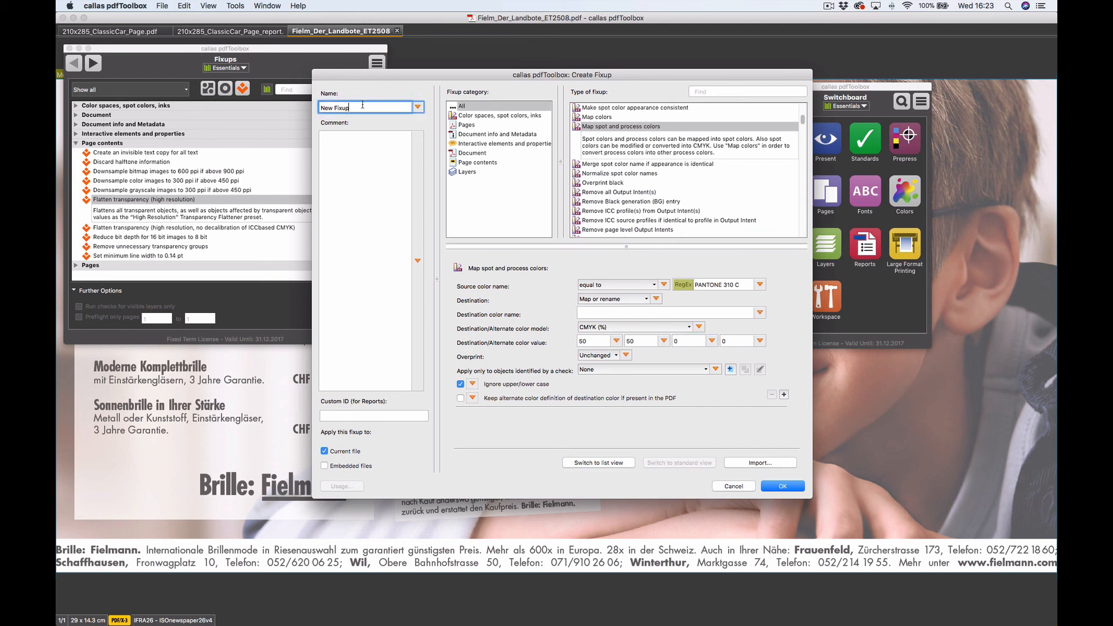
left_click_drag(363, 105, 319, 108)
type("Map PANTONE 310")
type("C to 50c 50")
key("BackSpace")
type("C")
left_click(394, 242)
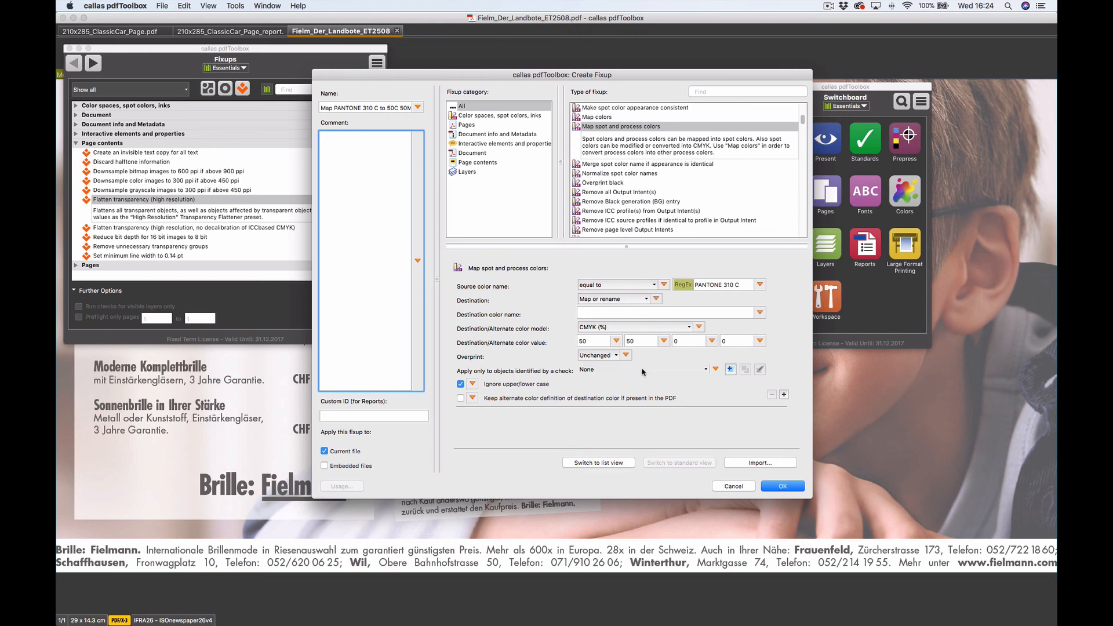
- Review the checks that can restrict the fixup's objects, keep None, and save the new fixup
left_click(705, 370)
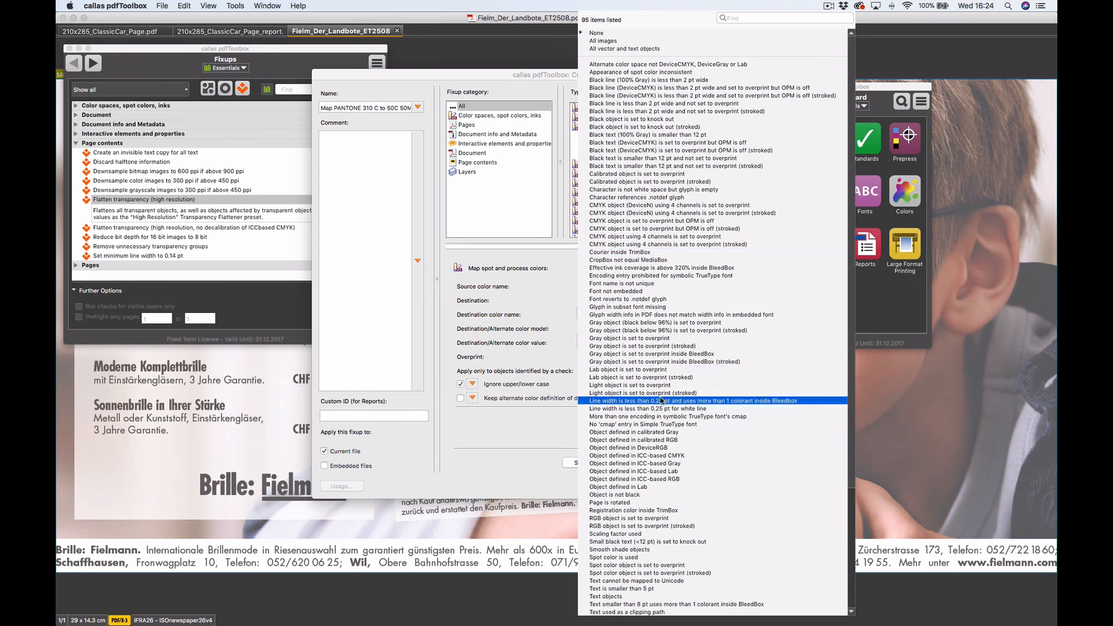
left_click(563, 426)
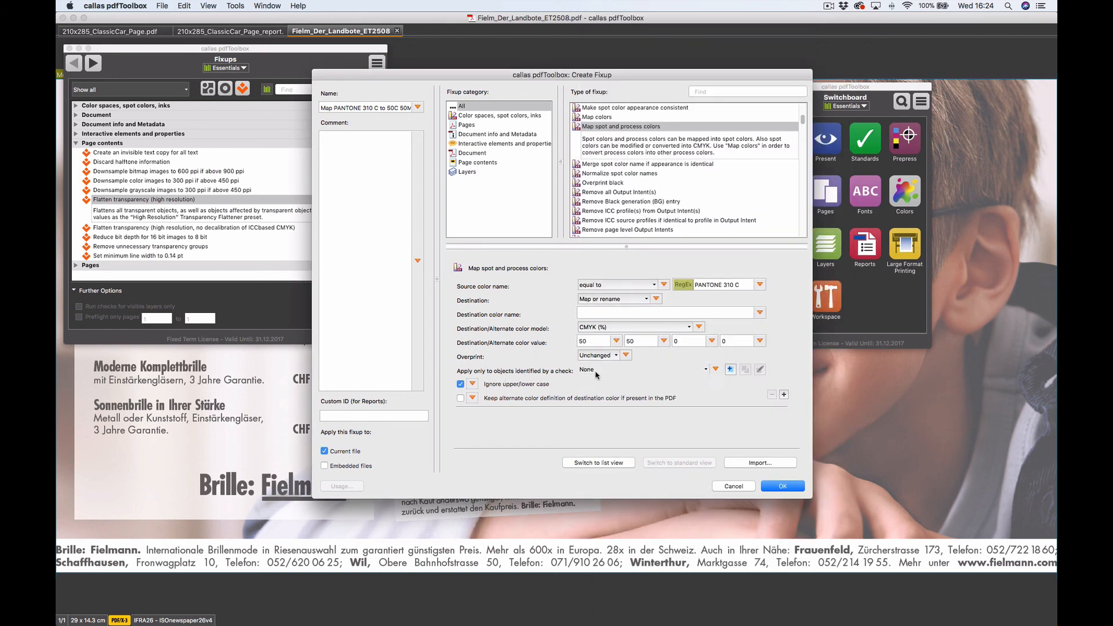
left_click(785, 487)
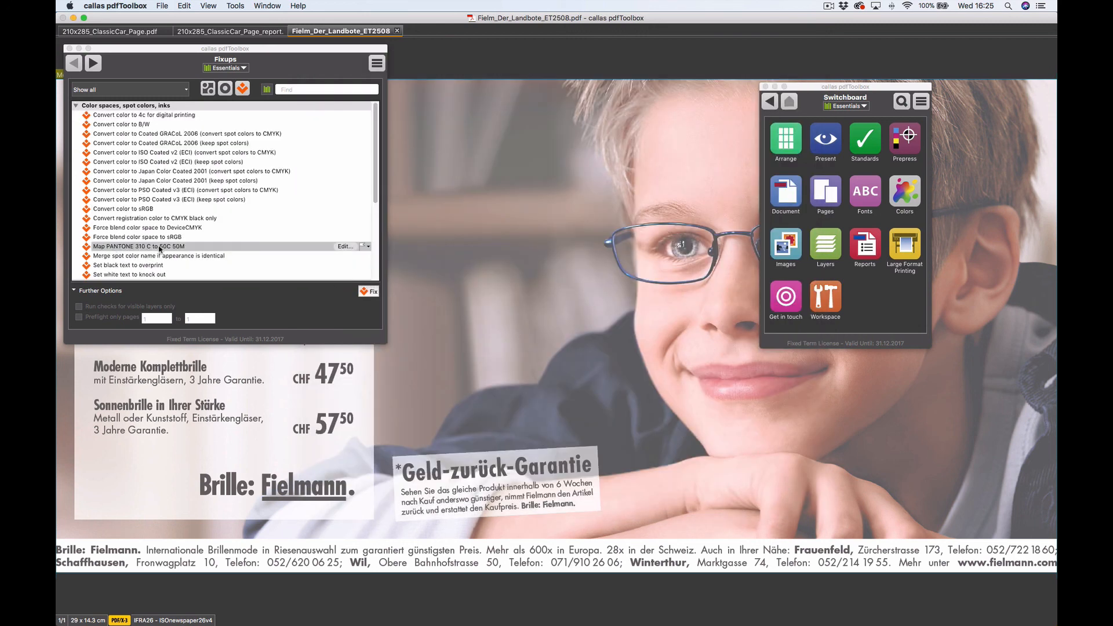
scroll(128, 249, "down", 4)
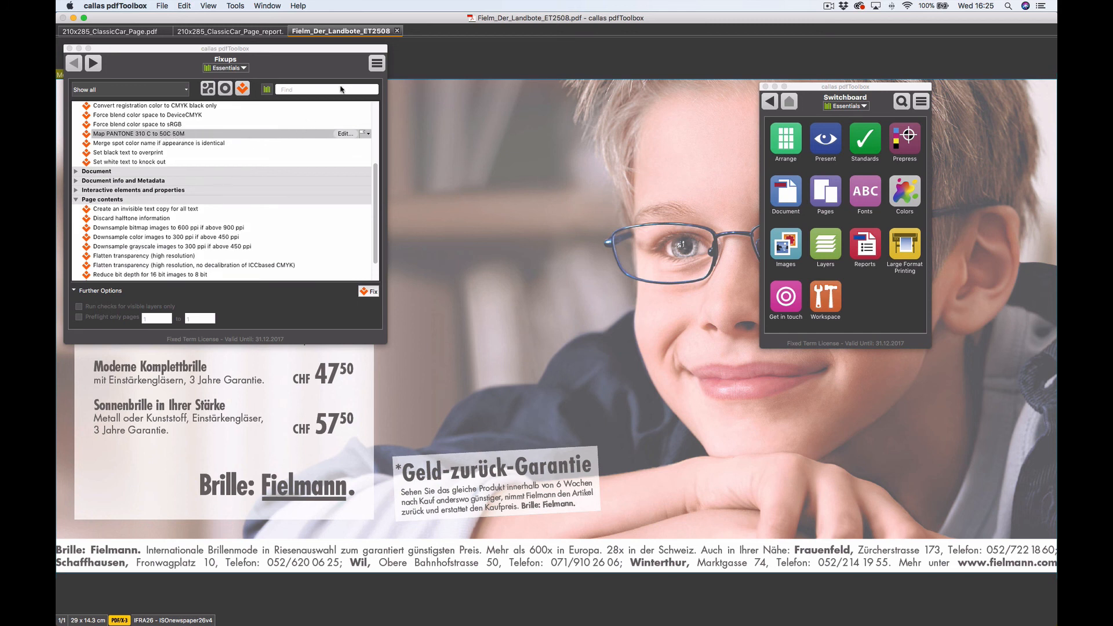
- Start creating a new check and browse the available properties, including those in the Image group
left_click(226, 88)
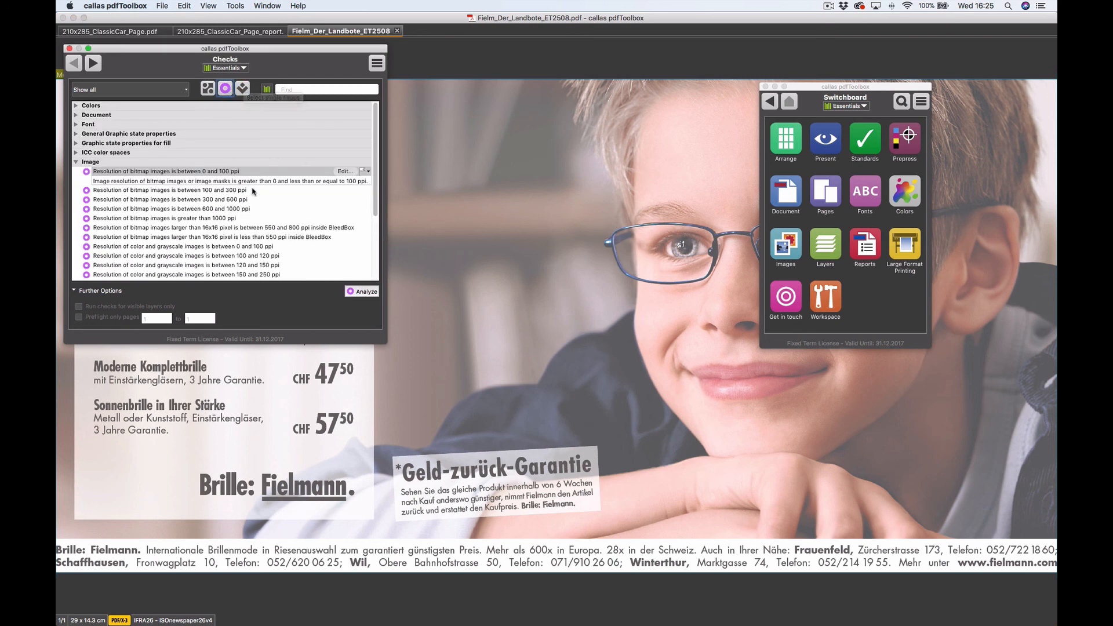
left_click(374, 65)
left_click(416, 115)
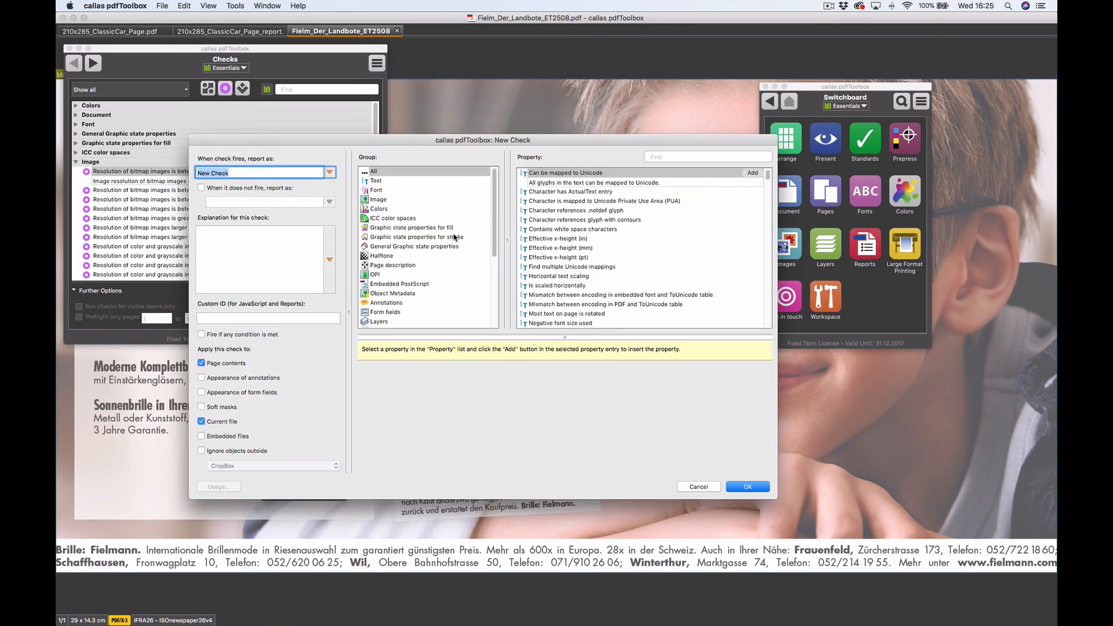
scroll(590, 246, "down", 10)
scroll(591, 246, "down", 15)
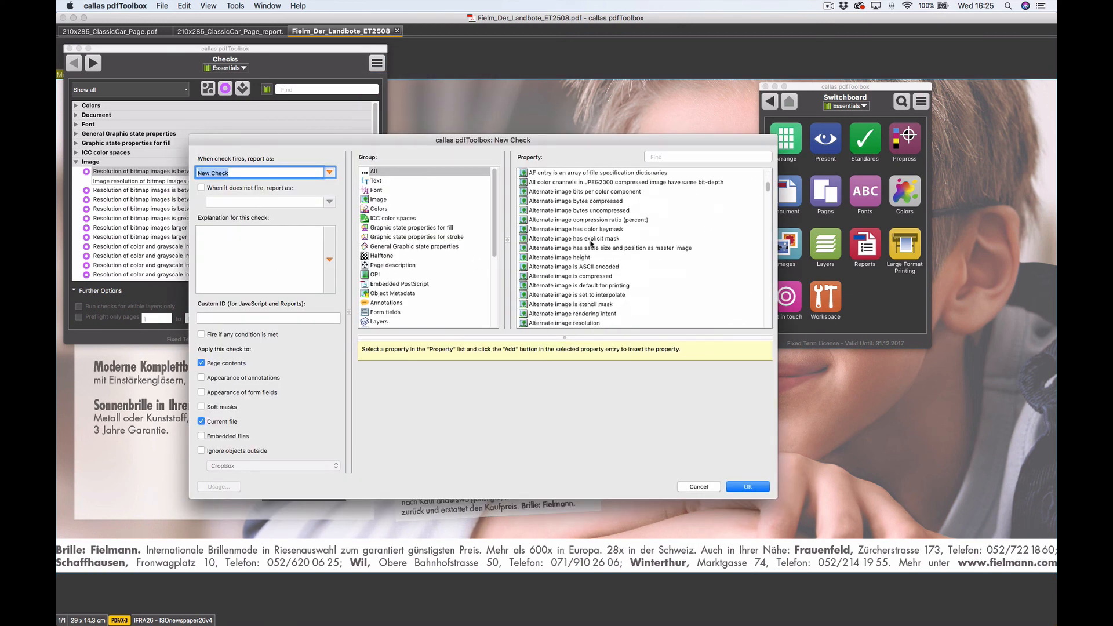
left_click(403, 190)
left_click(404, 200)
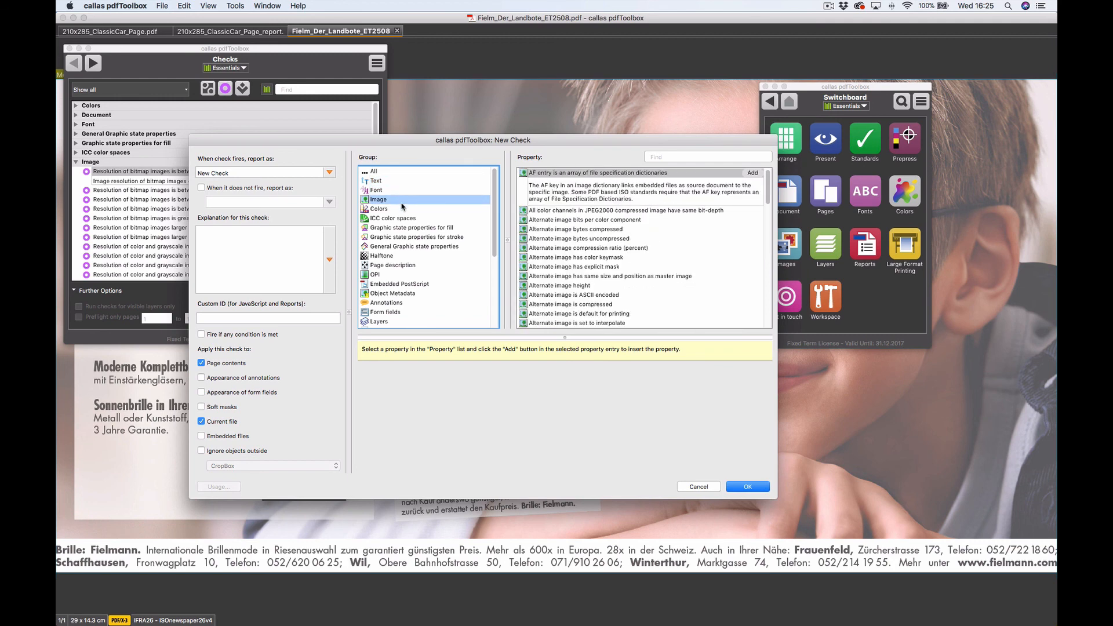
left_click(411, 172)
- Search all check properties for "object" and look through the matching entries
left_click(708, 157)
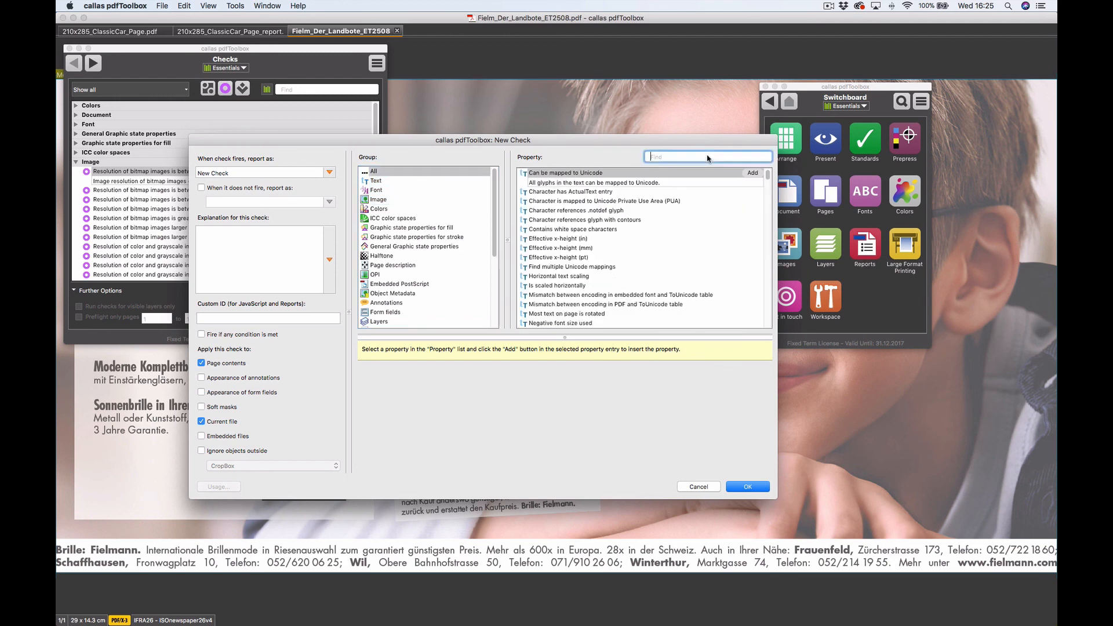
type("object")
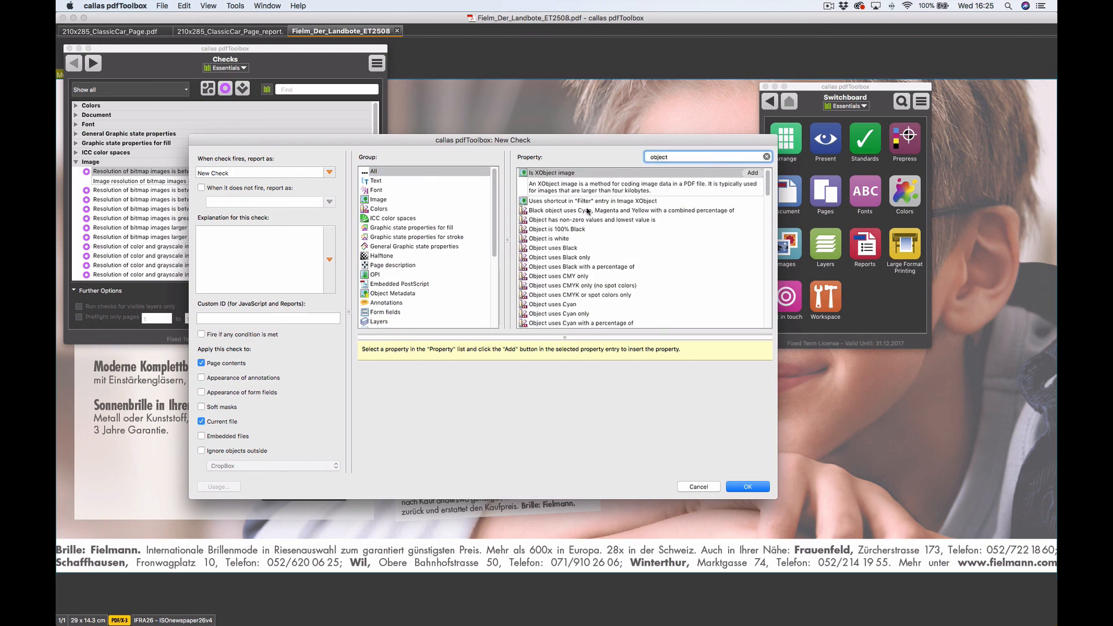
scroll(539, 229, "down", 10)
scroll(539, 229, "up", 2)
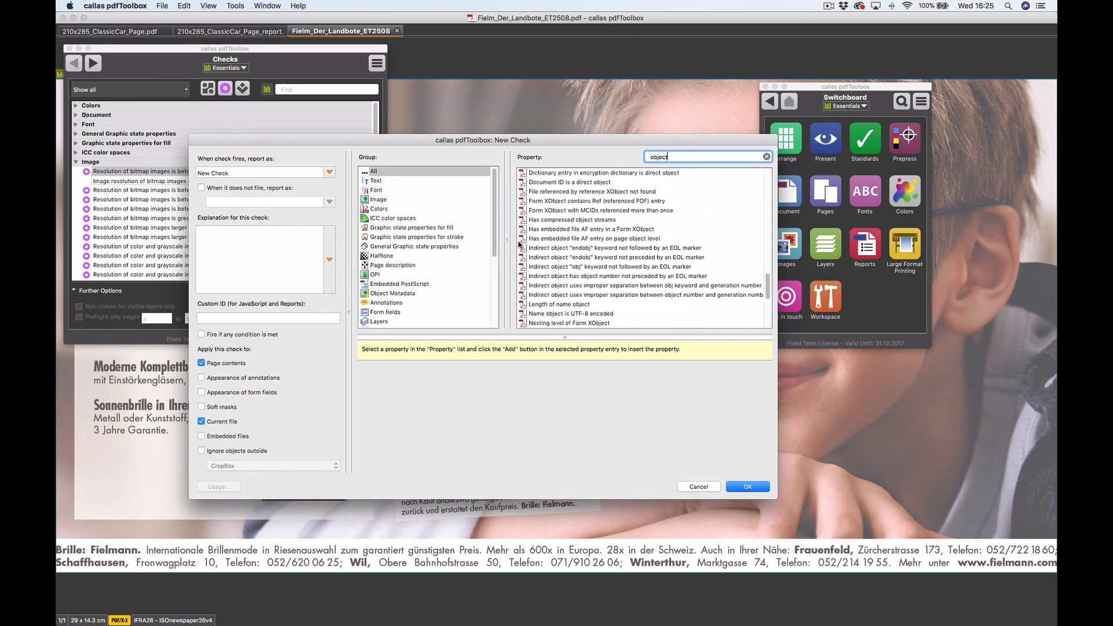
scroll(601, 243, "down", 5)
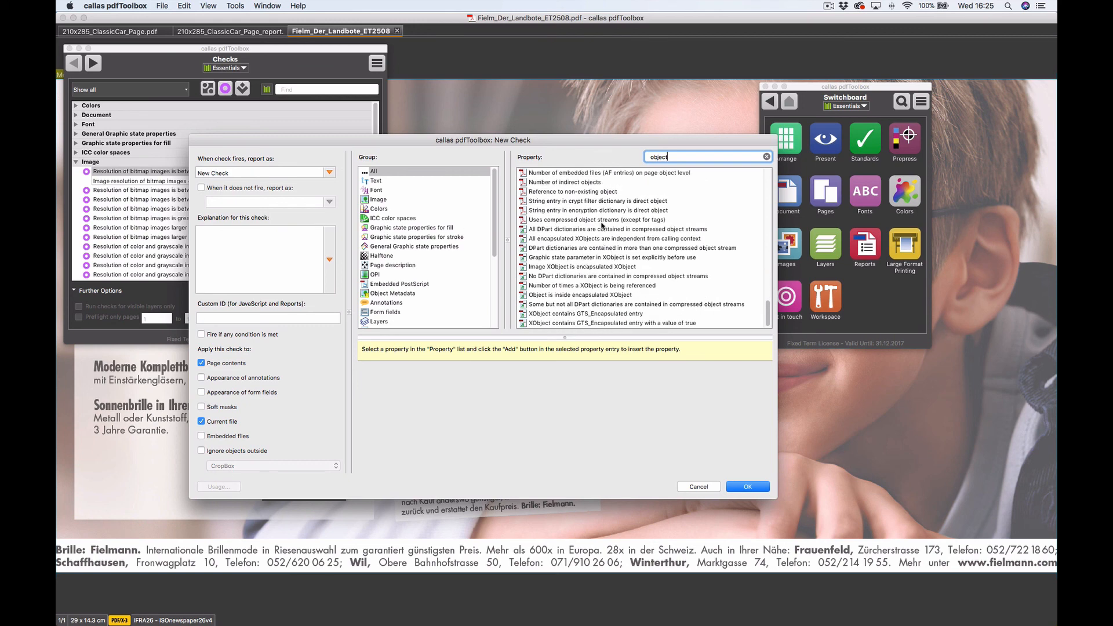
scroll(583, 230, "up", 10)
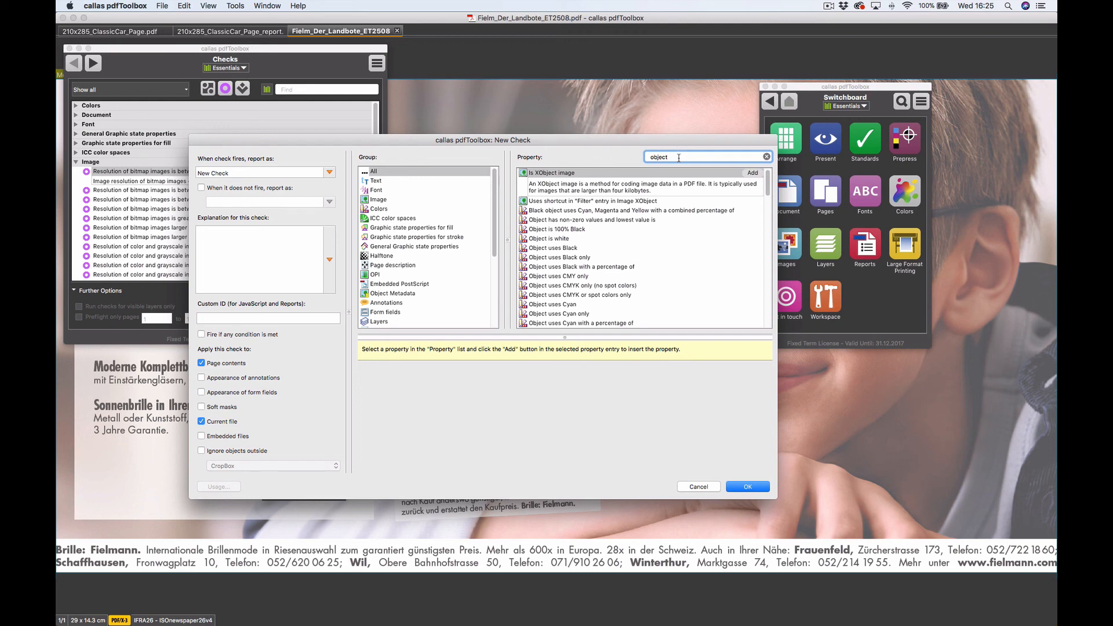
- Search the check properties for "conversion"
type("color")
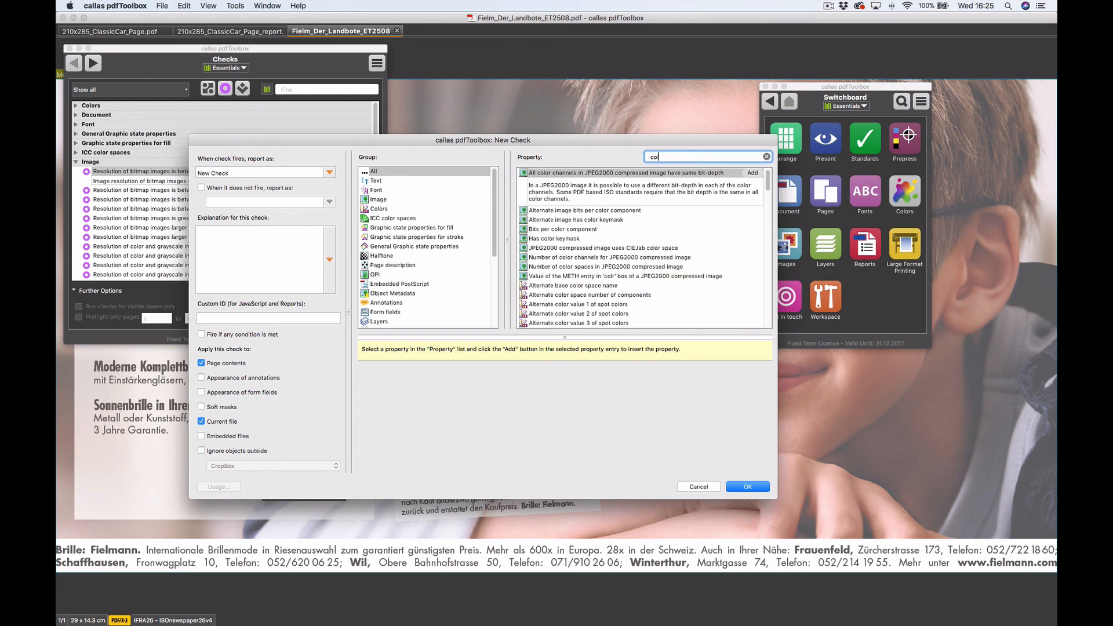
key("BackSpace")
key("BackSpace")
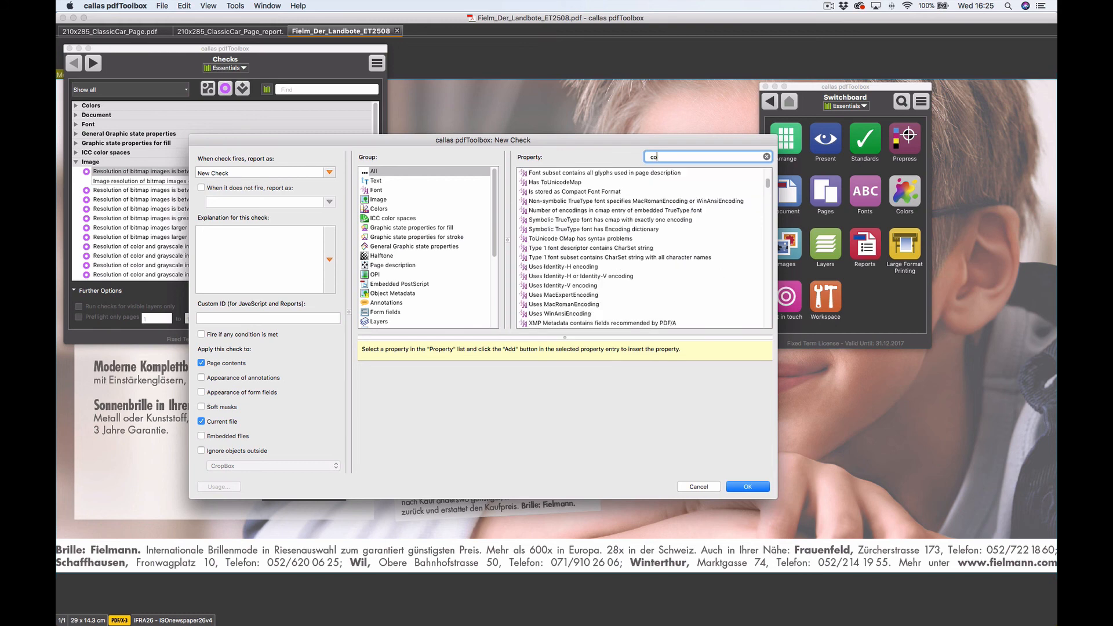
type("nversion")
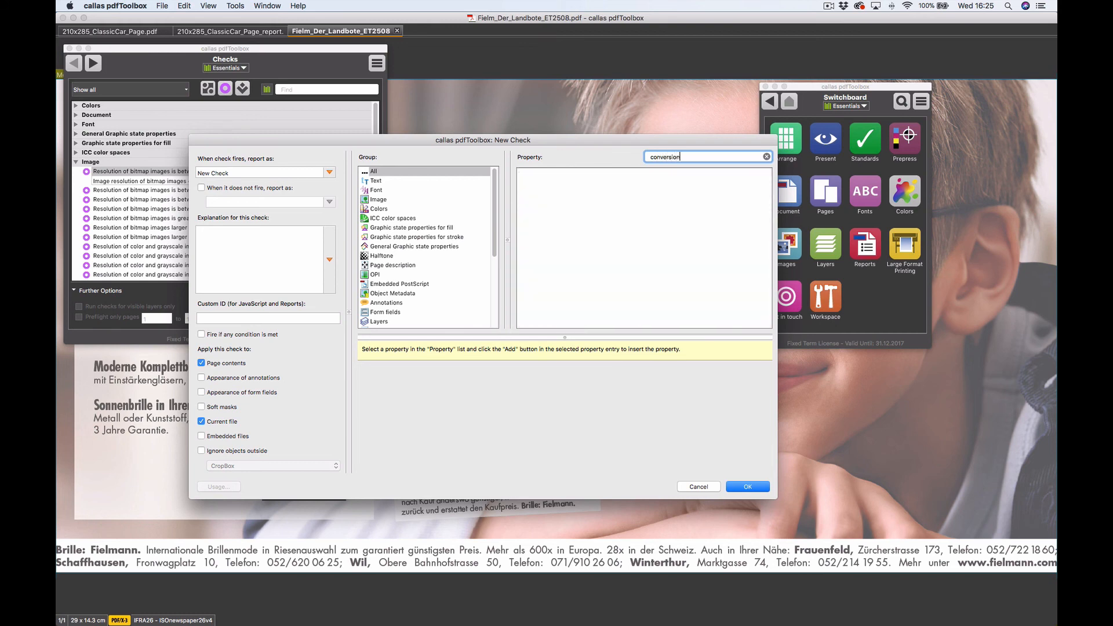
- Search the check properties for "map", "map co" and "remap", and return to the "map" search
key("BackSpace")
key("BackSpace")
key("BackSpace")
key("BackSpace")
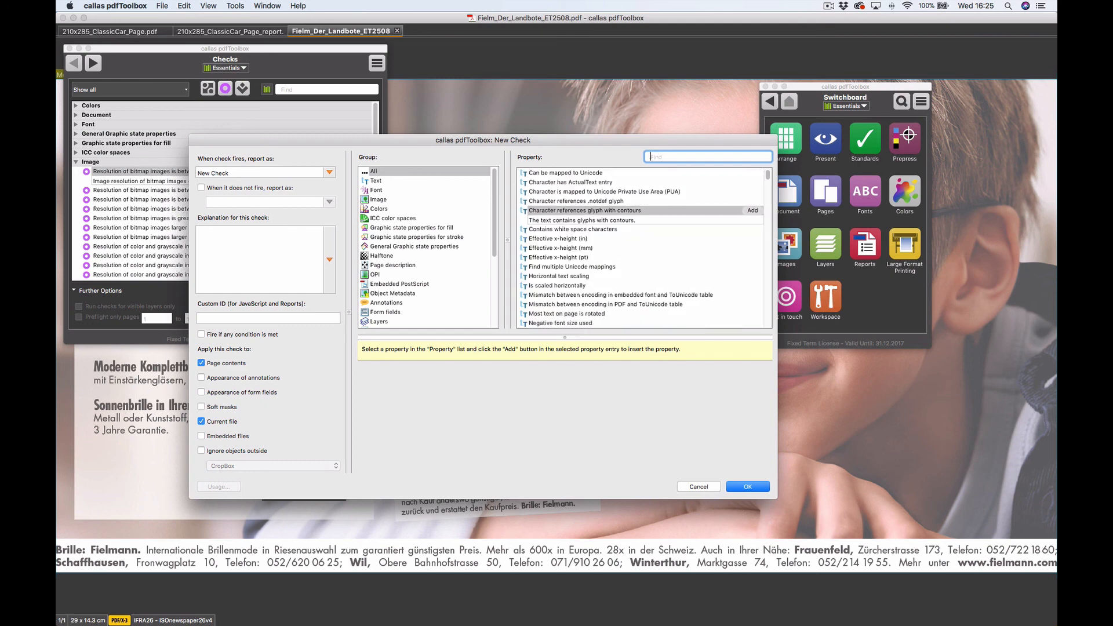
type("map")
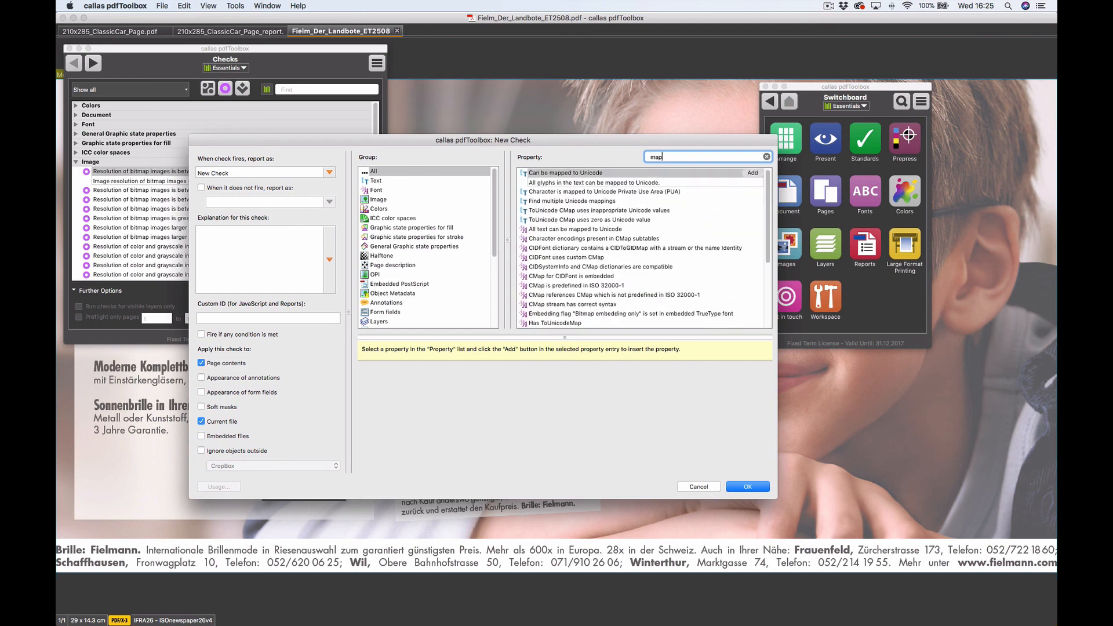
type(" co")
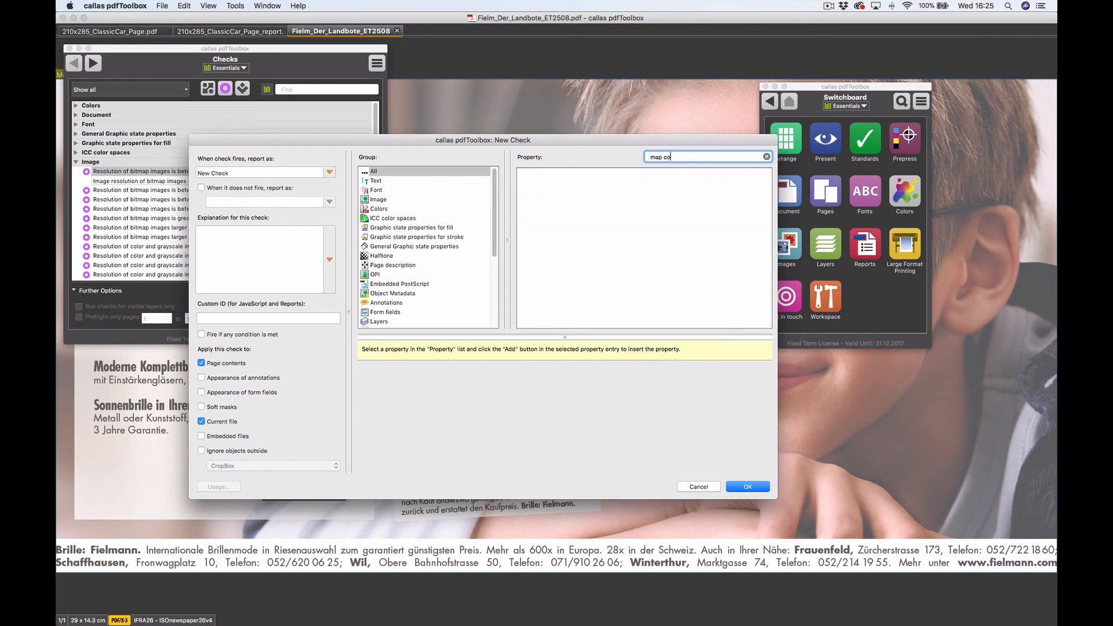
key("BackSpace")
key("BackSpace")
key("BackSpace")
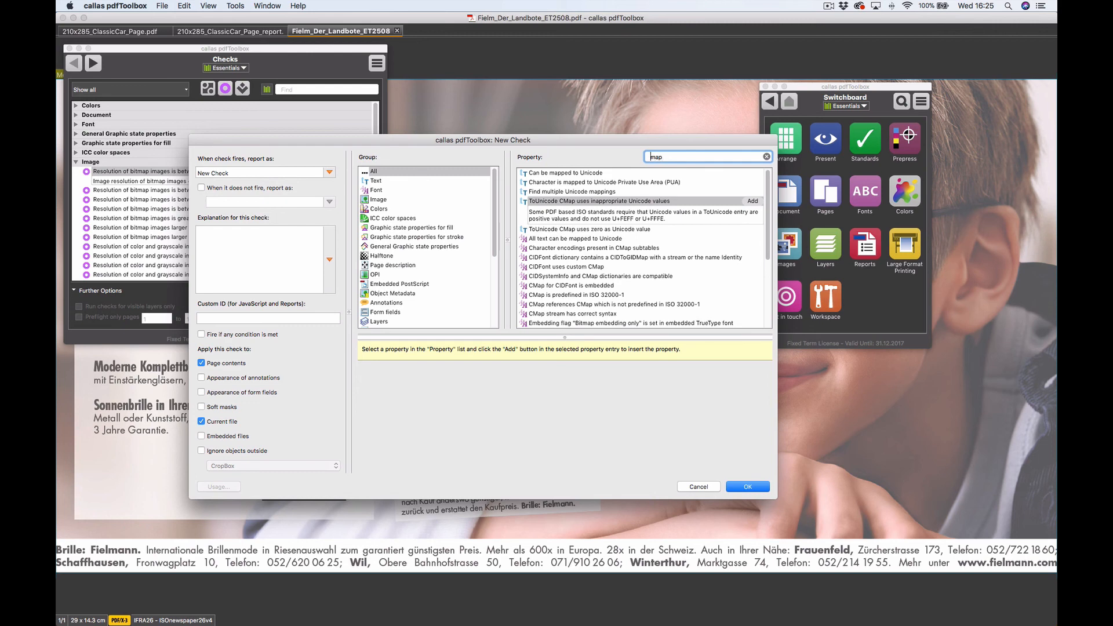
type("re")
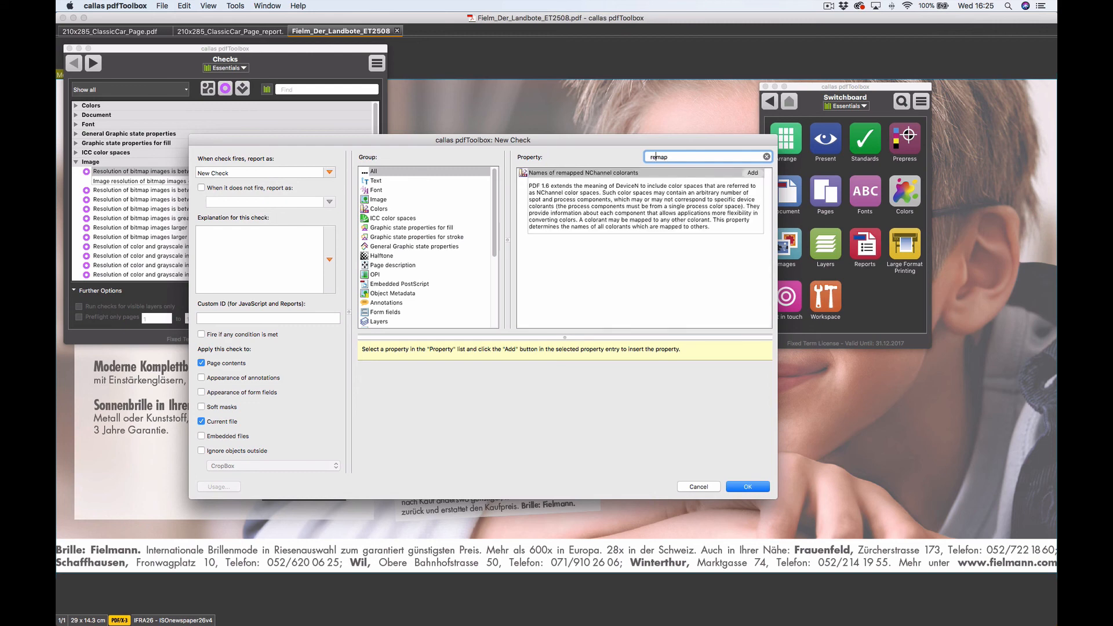
key("BackSpace")
key("BackSpace")
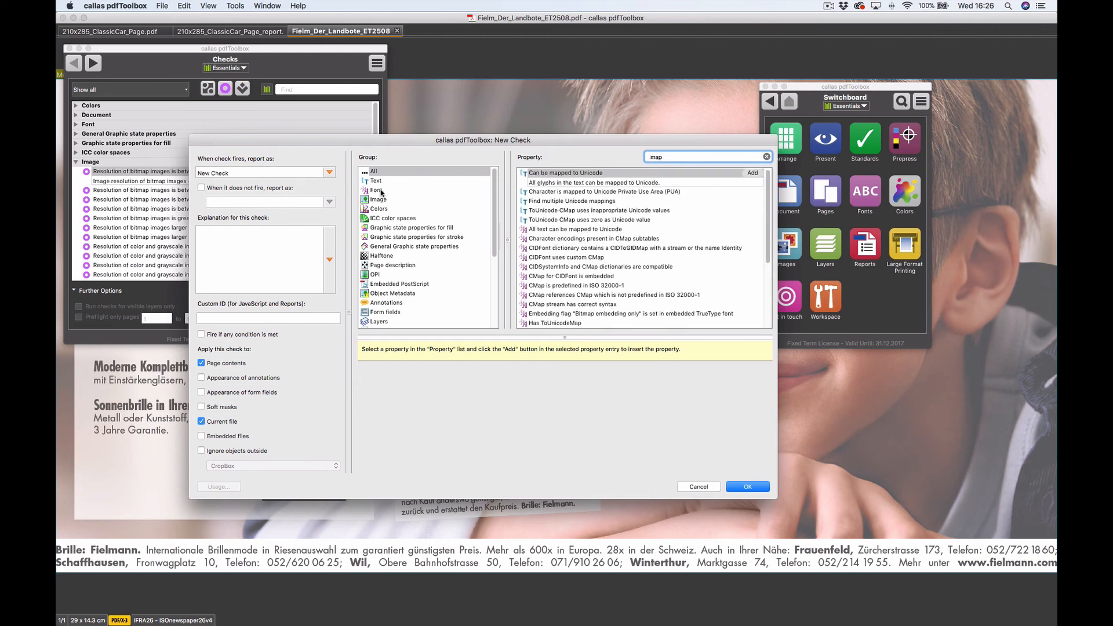
- Filter the "map" matches by the Colors and Image groups, clear the search and list the properties of all groups
left_click(384, 210)
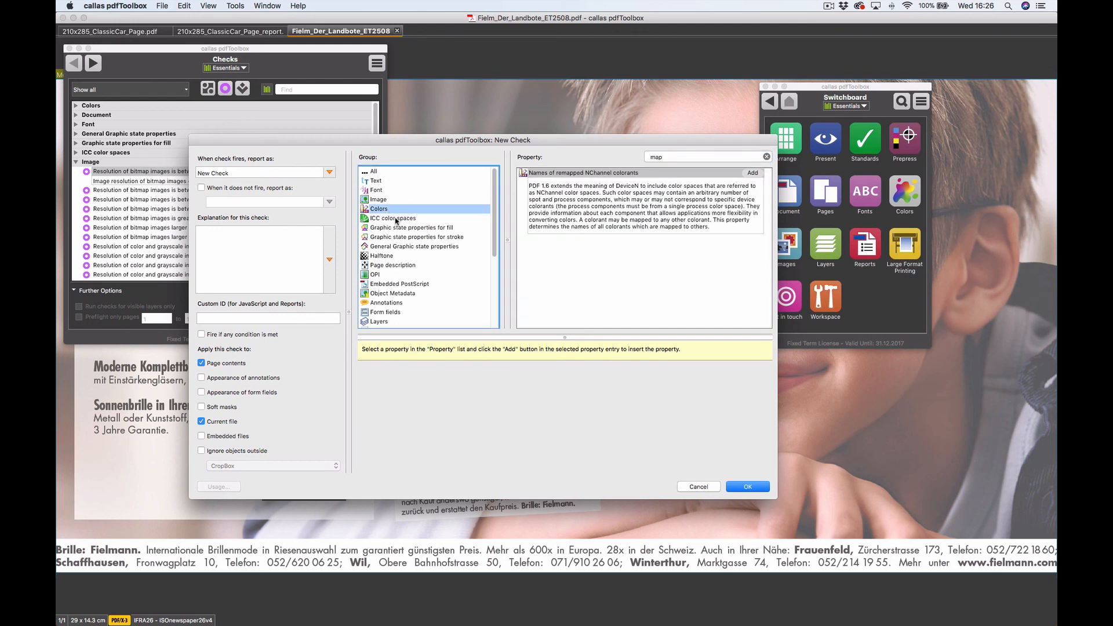
left_click(389, 199)
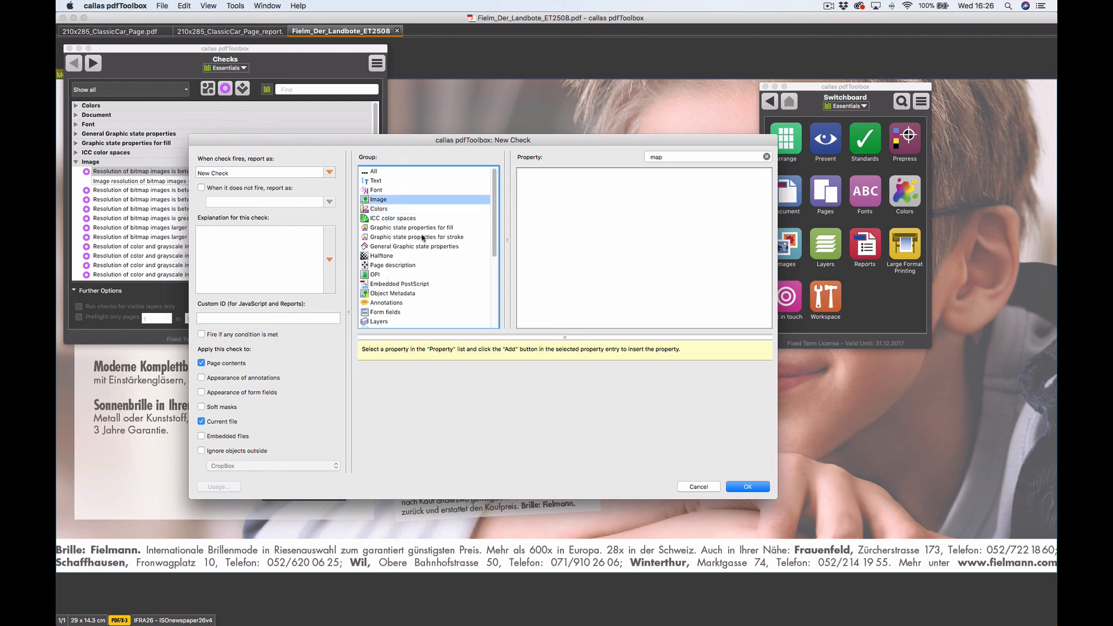
left_click(766, 157)
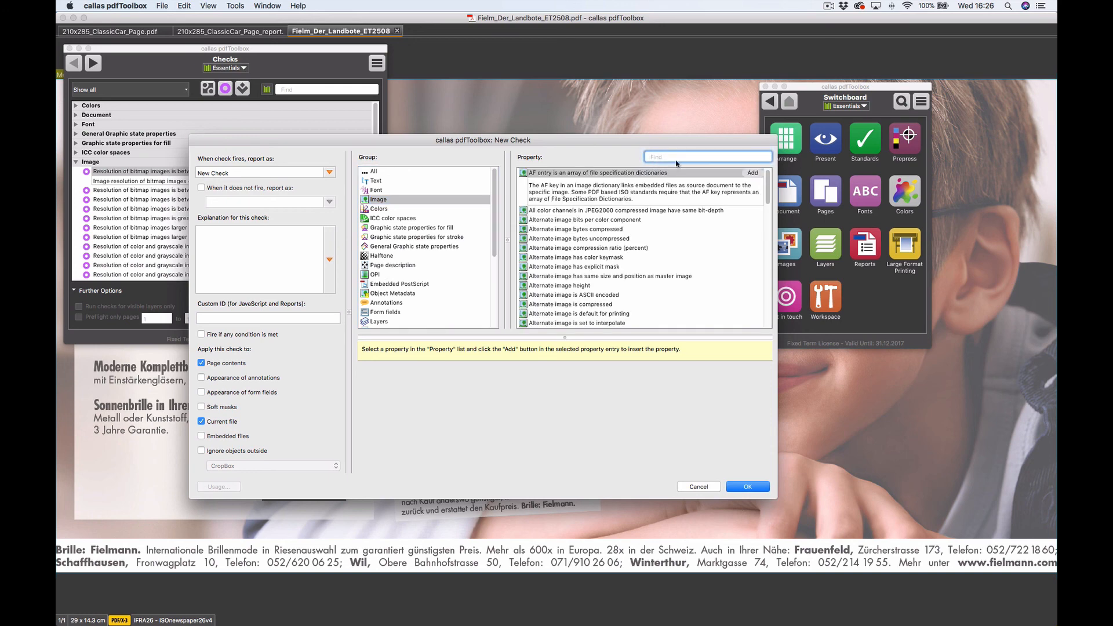
left_click(373, 171)
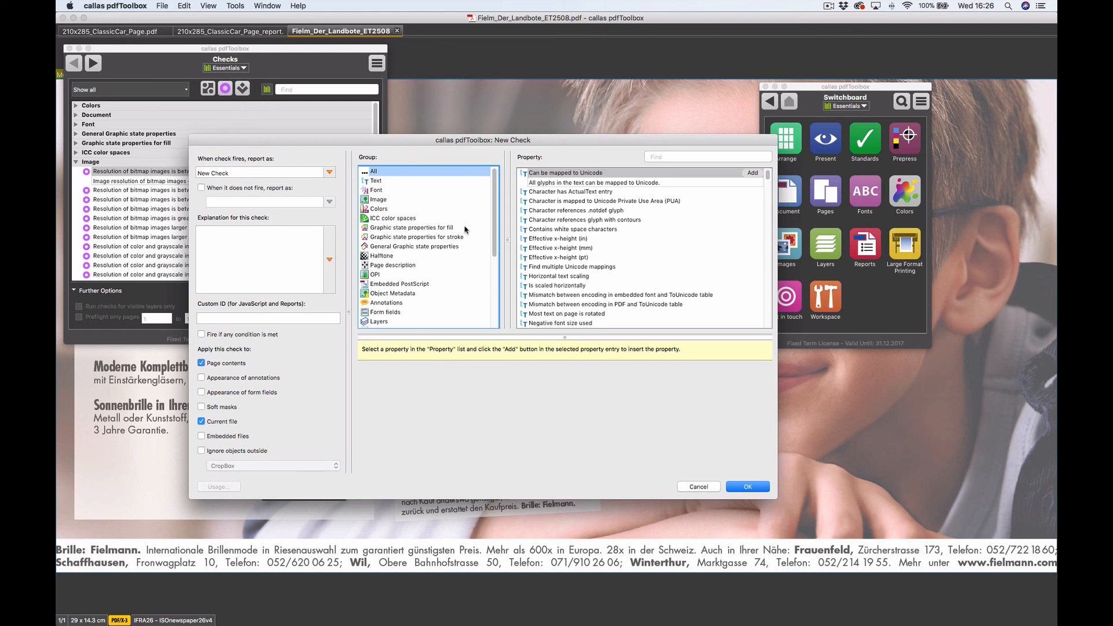
- Add "Alternate color value 1 of spot colors" from the Colors group as a condition of the new check, and discard the check
triple_click(246, 173)
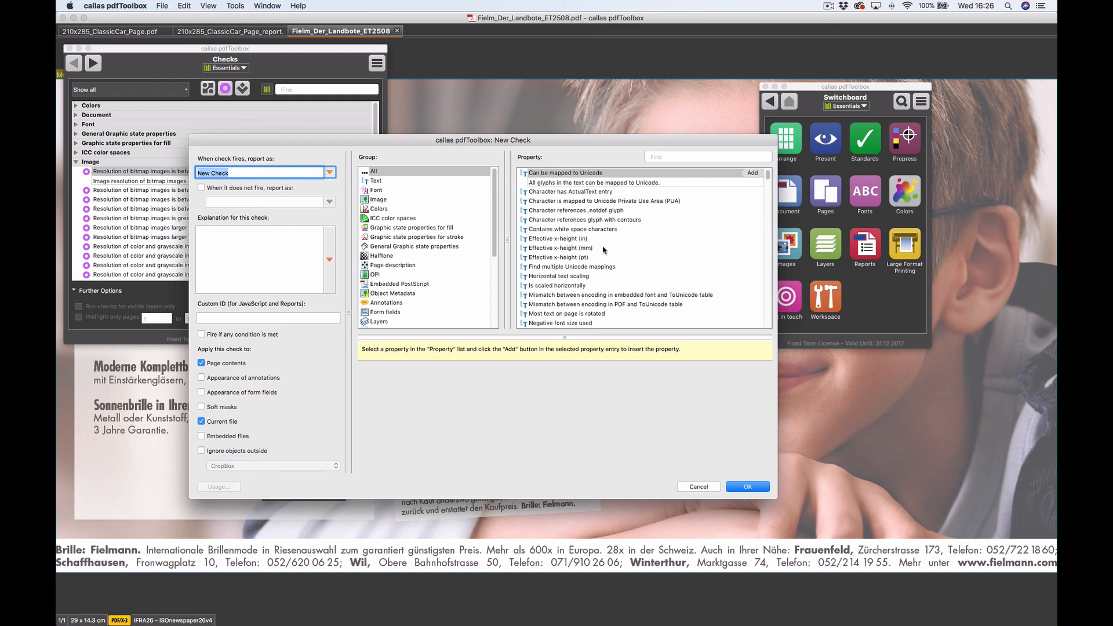
left_click(382, 190)
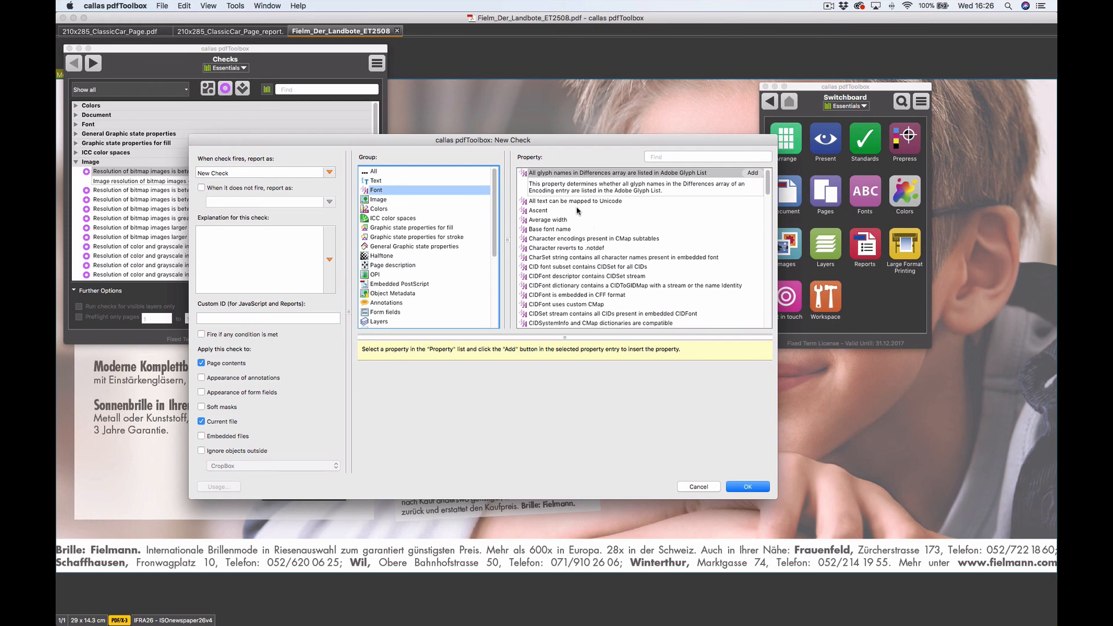
left_click(386, 210)
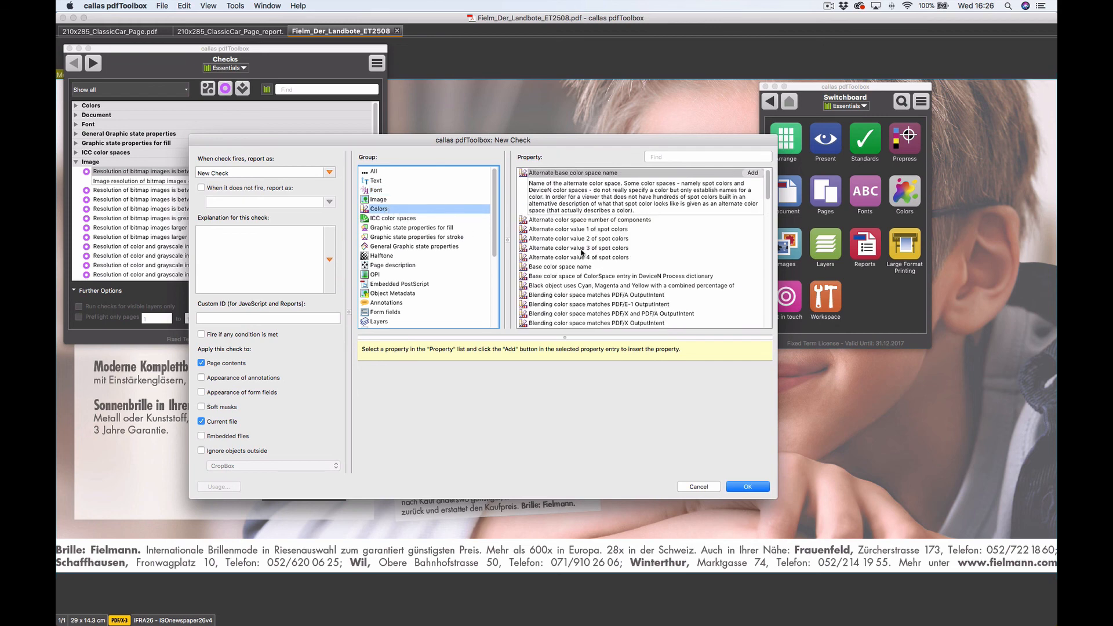
left_click(588, 230)
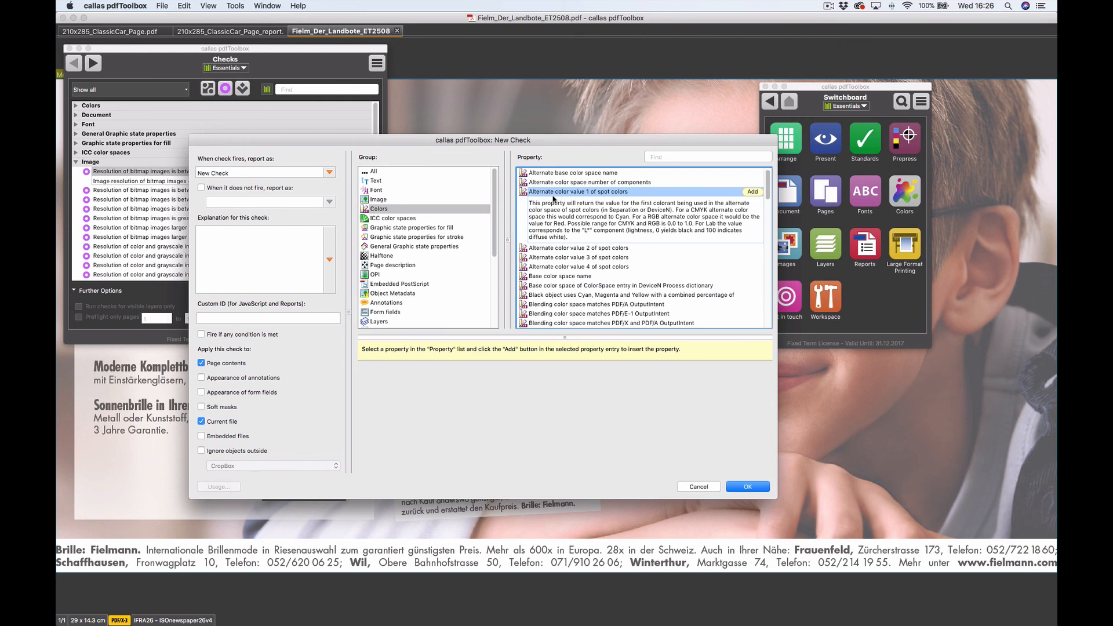
left_click(750, 191)
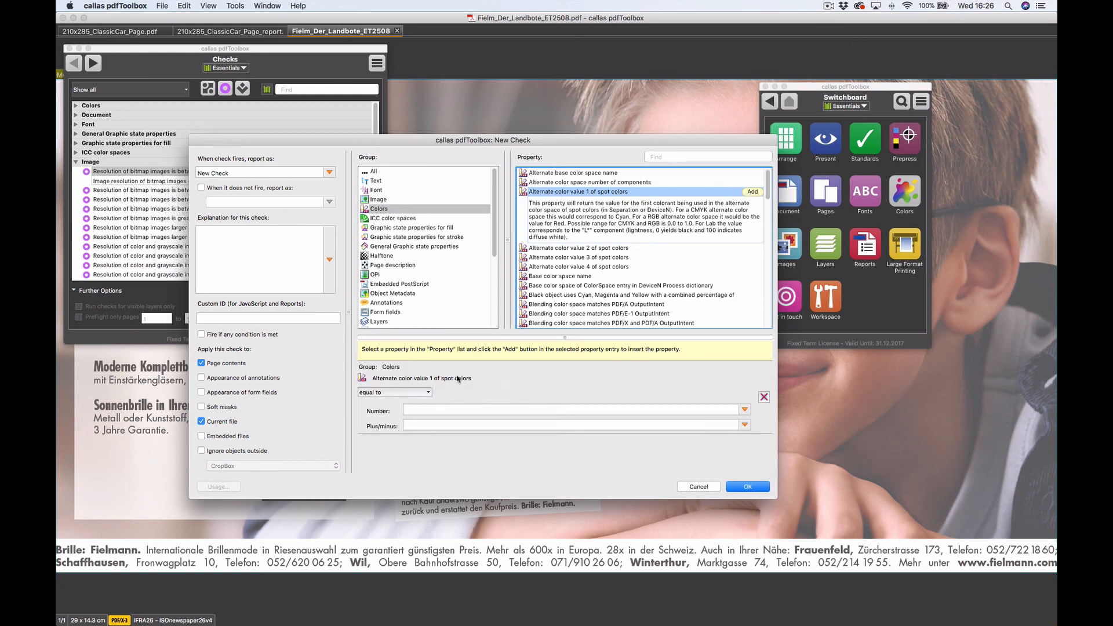
left_click(416, 410)
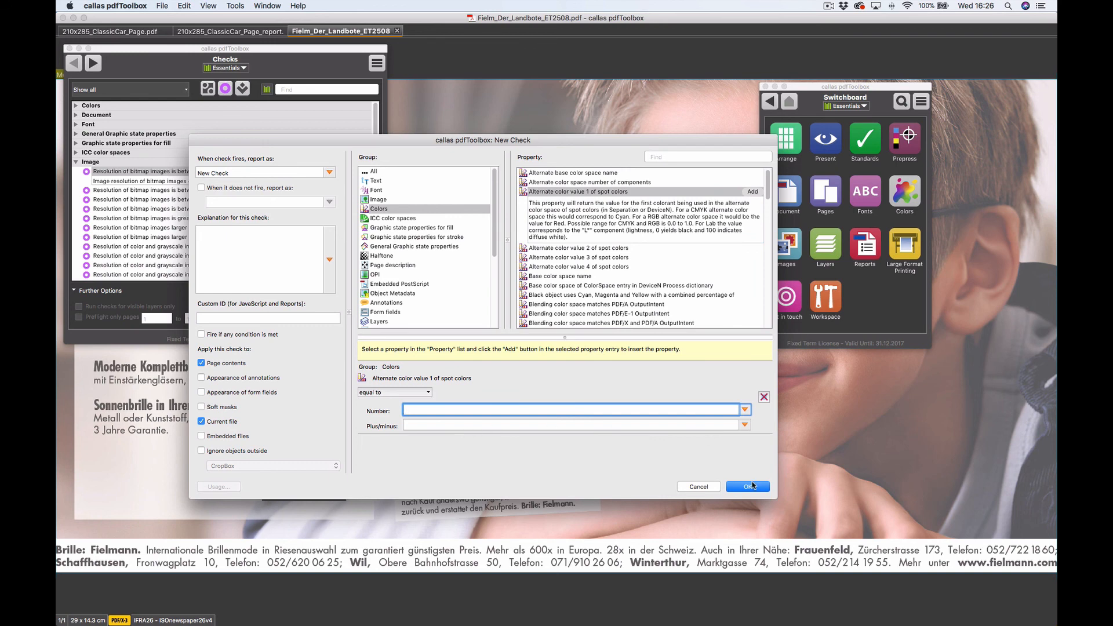
left_click(699, 487)
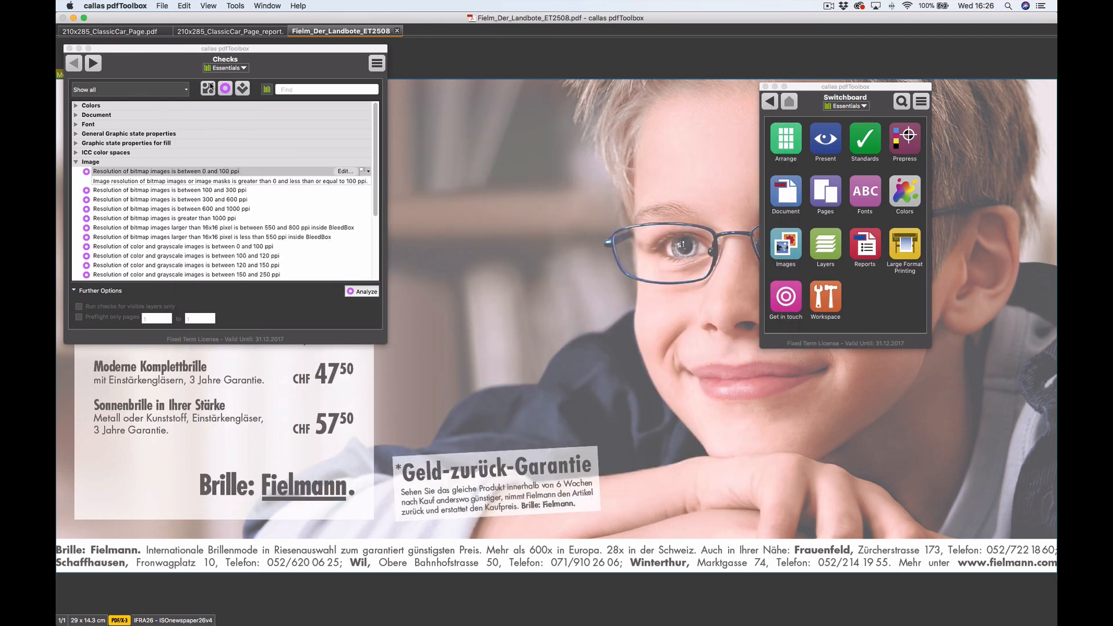
- Create a new profile named "CMYK, Bleed and cutmarks"
left_click(206, 88)
left_click(376, 64)
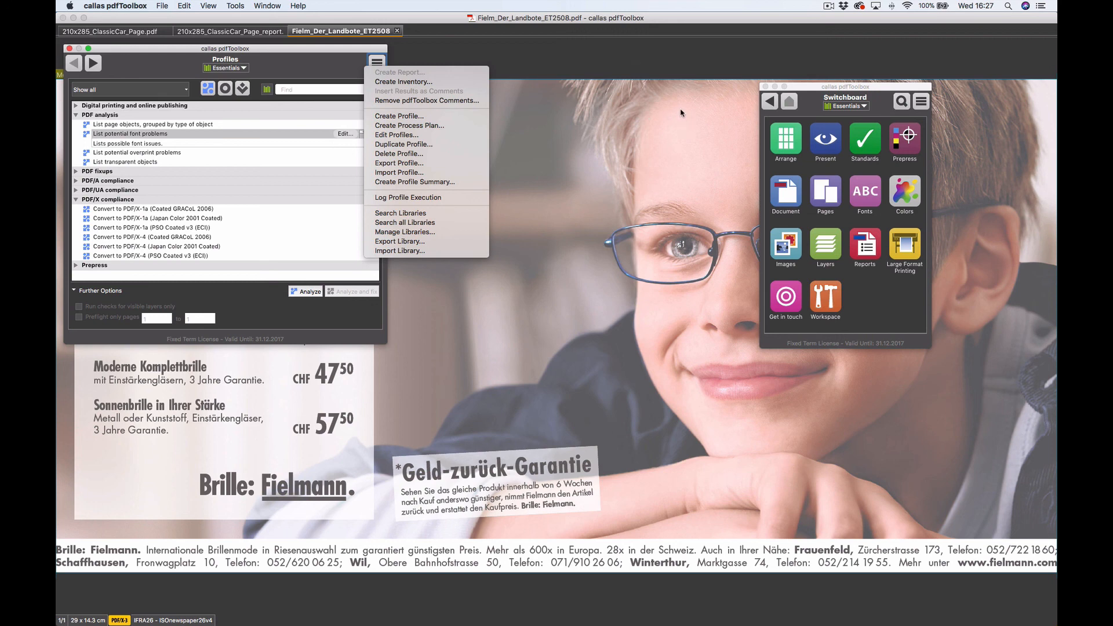
left_click(437, 118)
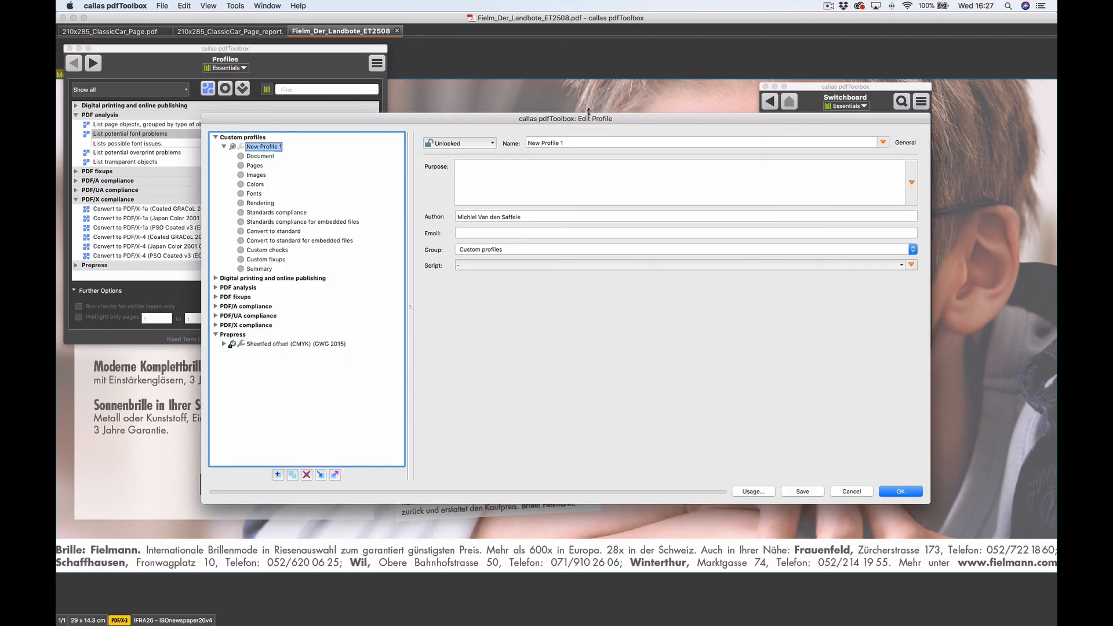
key("Tab")
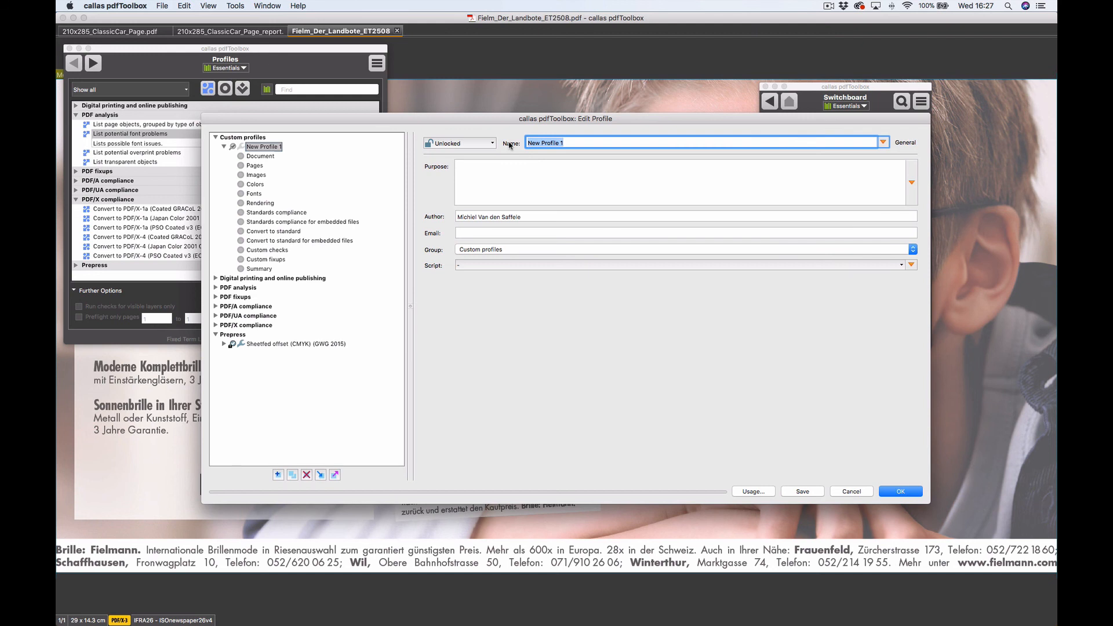
type("CMYK")
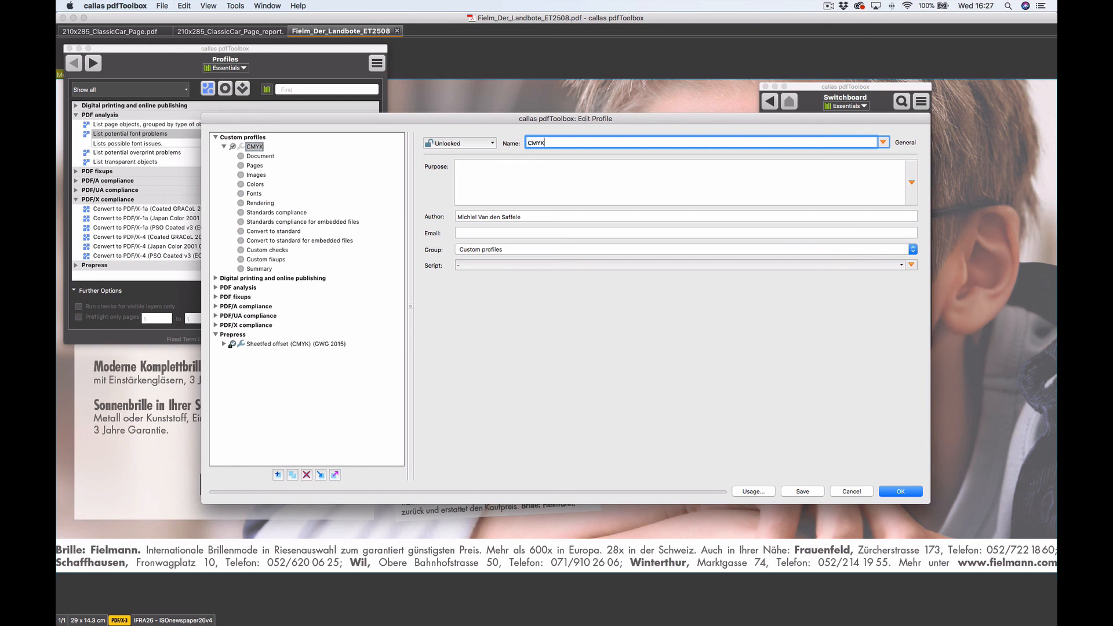
type(", Bleed")
type(" nnd cutmarks")
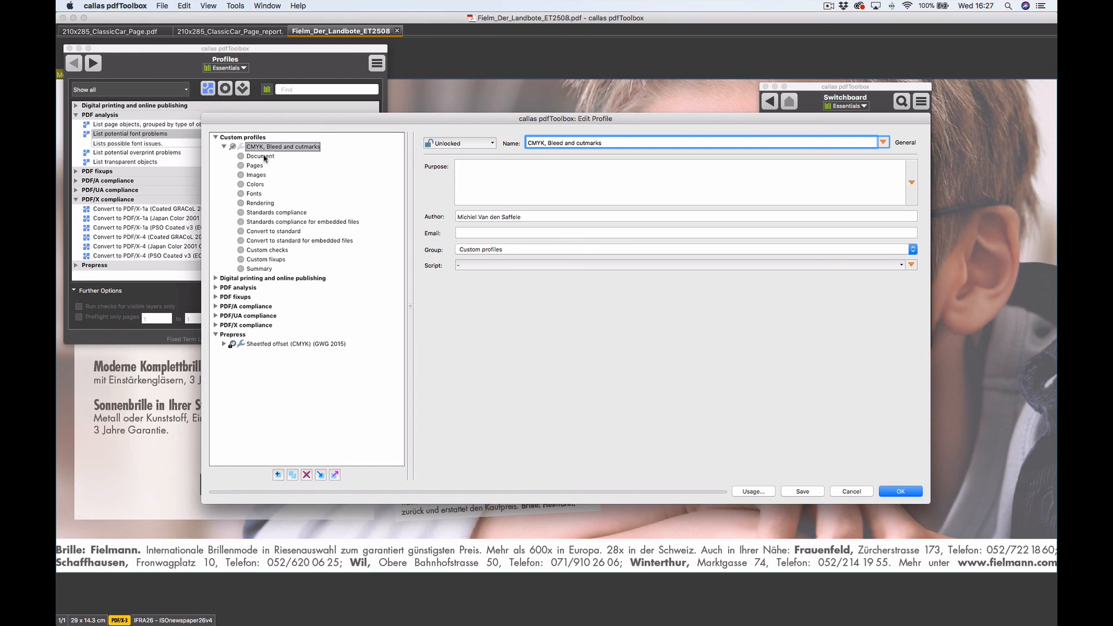
- Add the custom fixup "Convert color to ISO Coated v2 (ECI) (convert spot colors to CMYK)" to the new profile
left_click(258, 251)
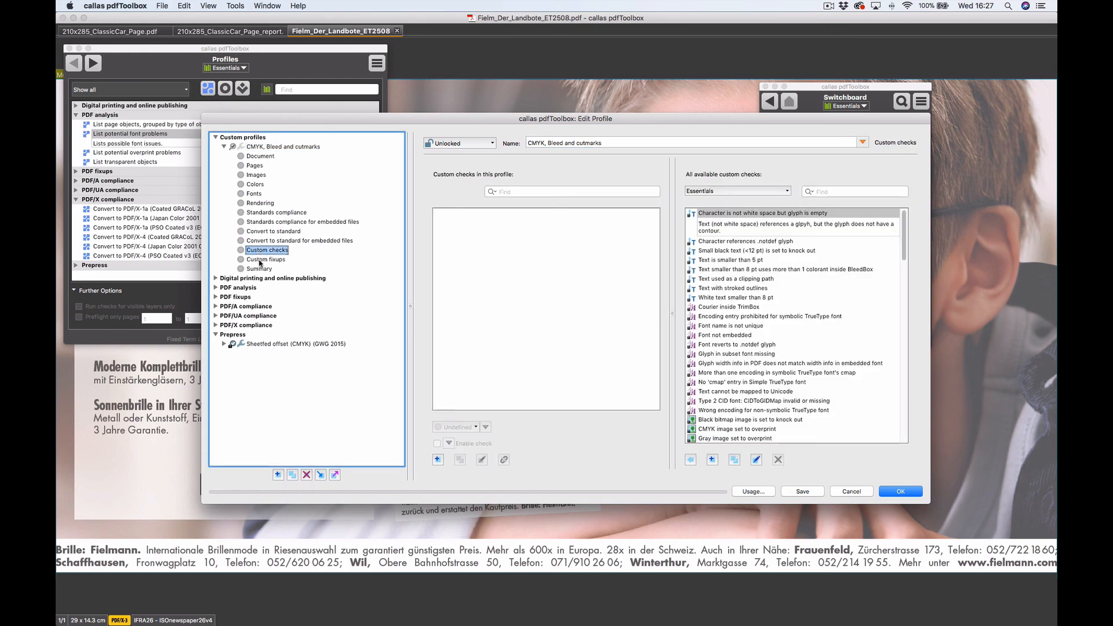
left_click(262, 260)
left_click(859, 191)
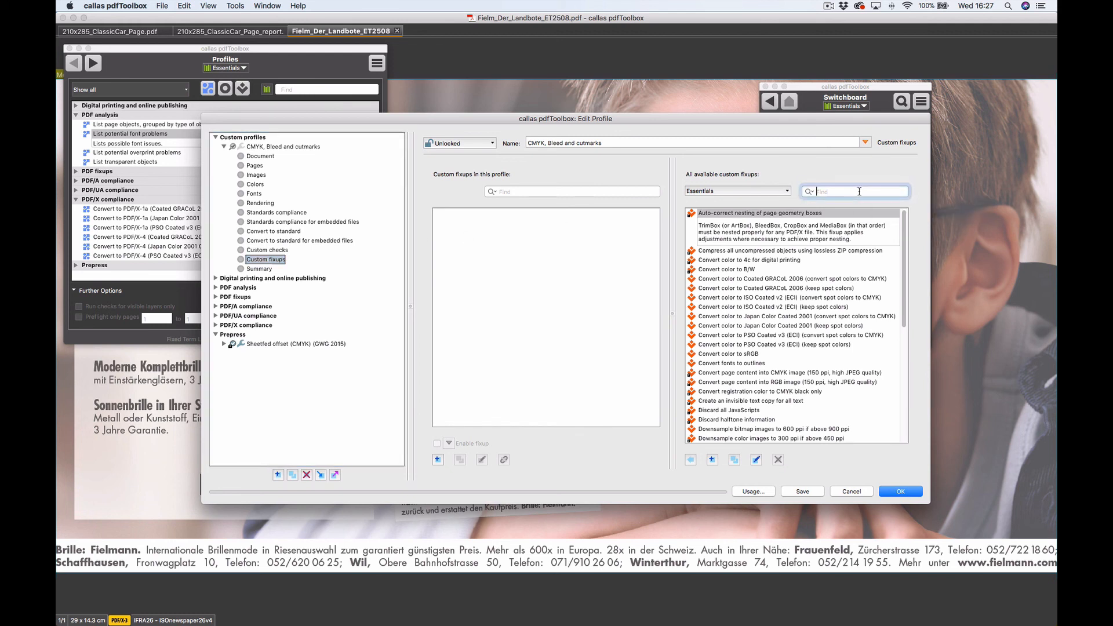
left_click(782, 298)
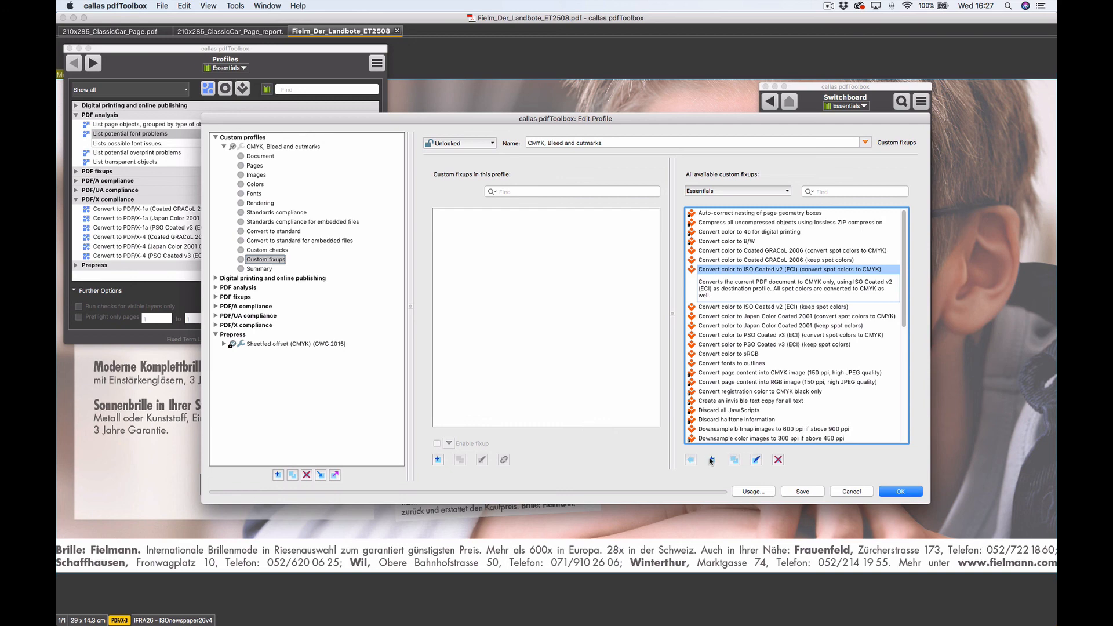
left_click(692, 460)
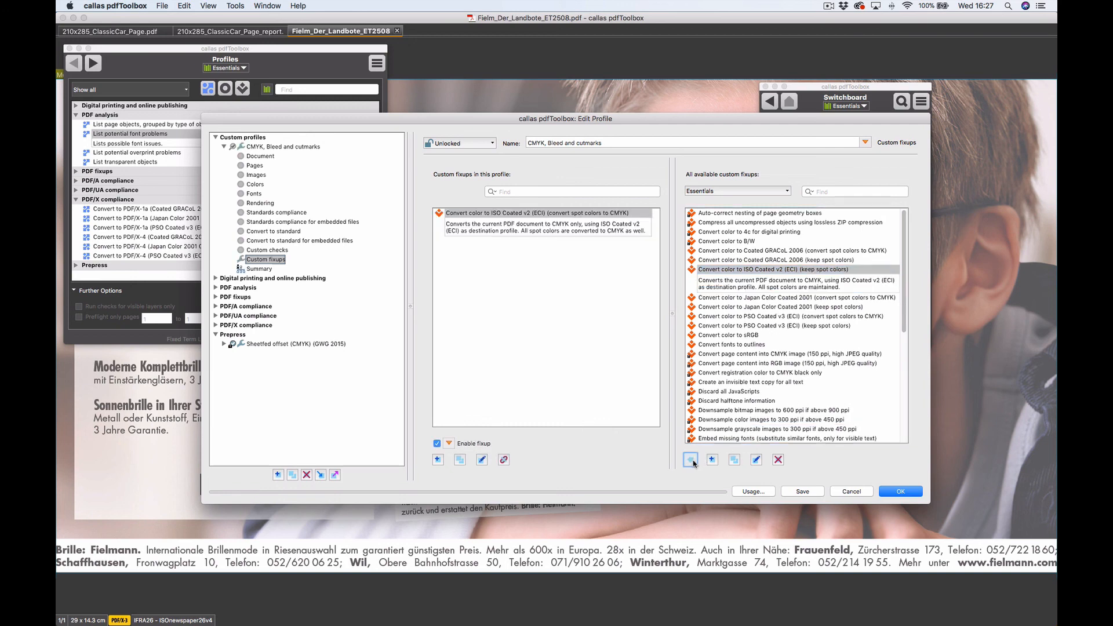
- Search the Prepress, Color and Transparency library's fixups for "bleed" and add "Generate bleed by specified method (Copy 3)" to the profile
left_click(846, 191)
type("bleed")
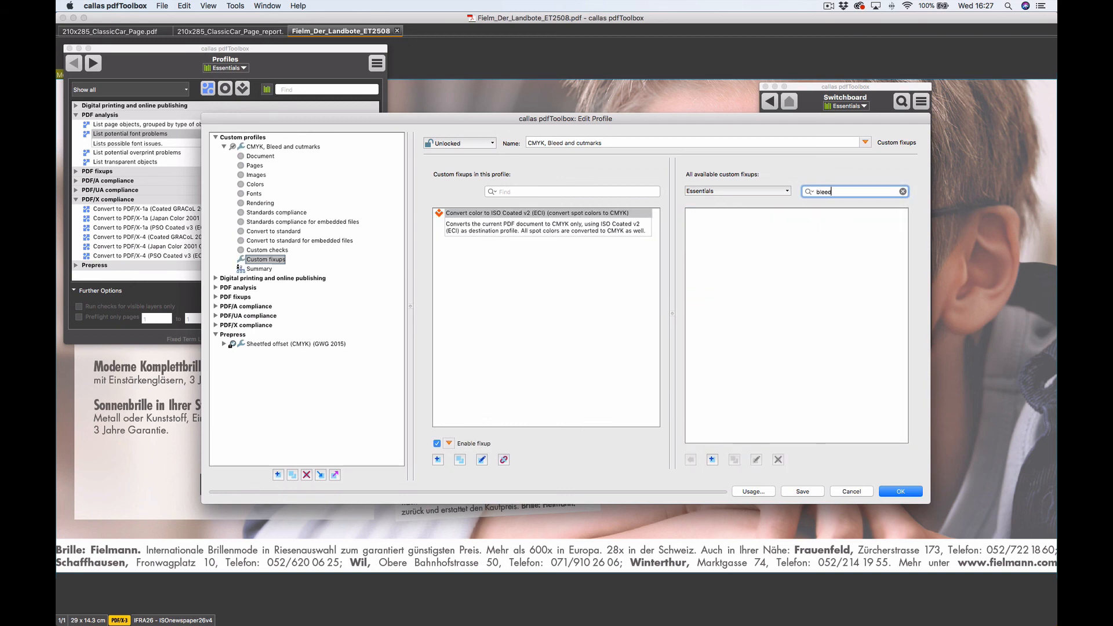
left_click(783, 192)
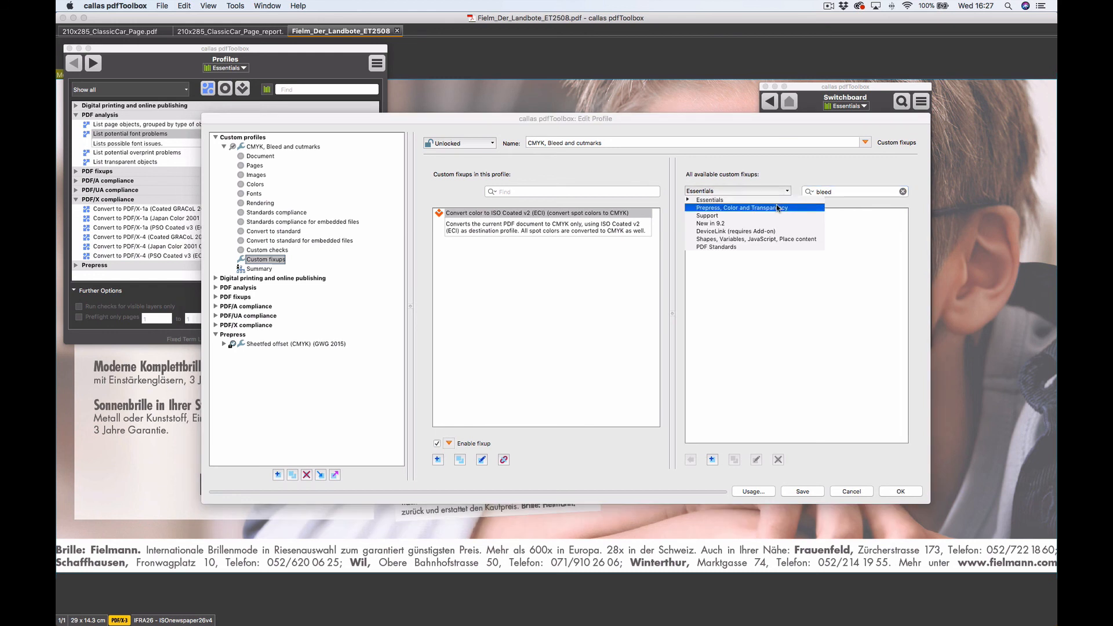
left_click(777, 207)
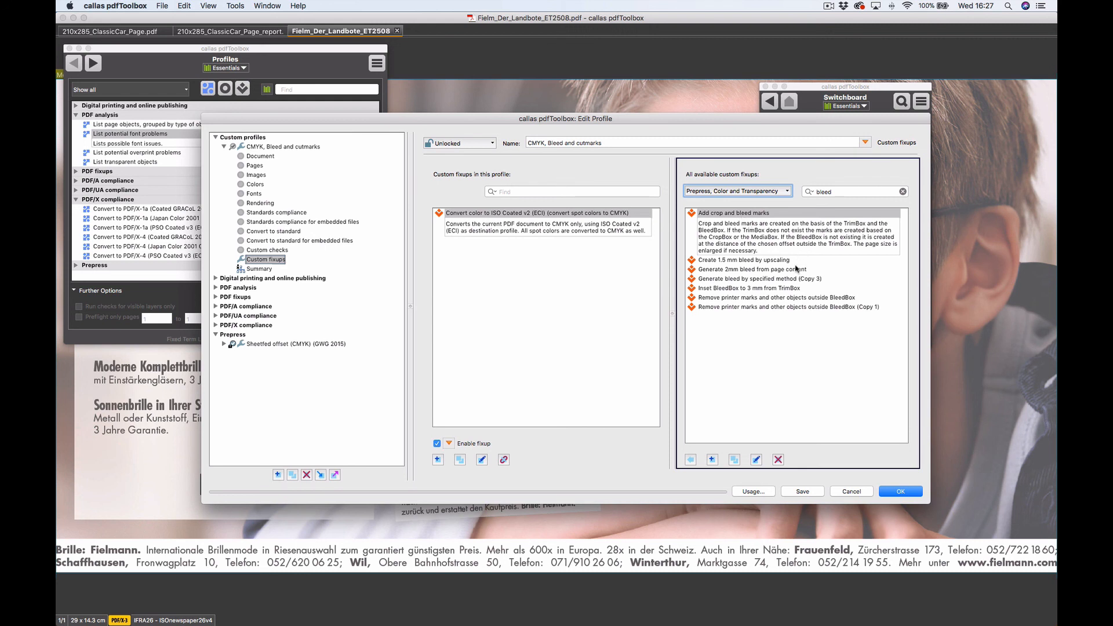
left_click(763, 279)
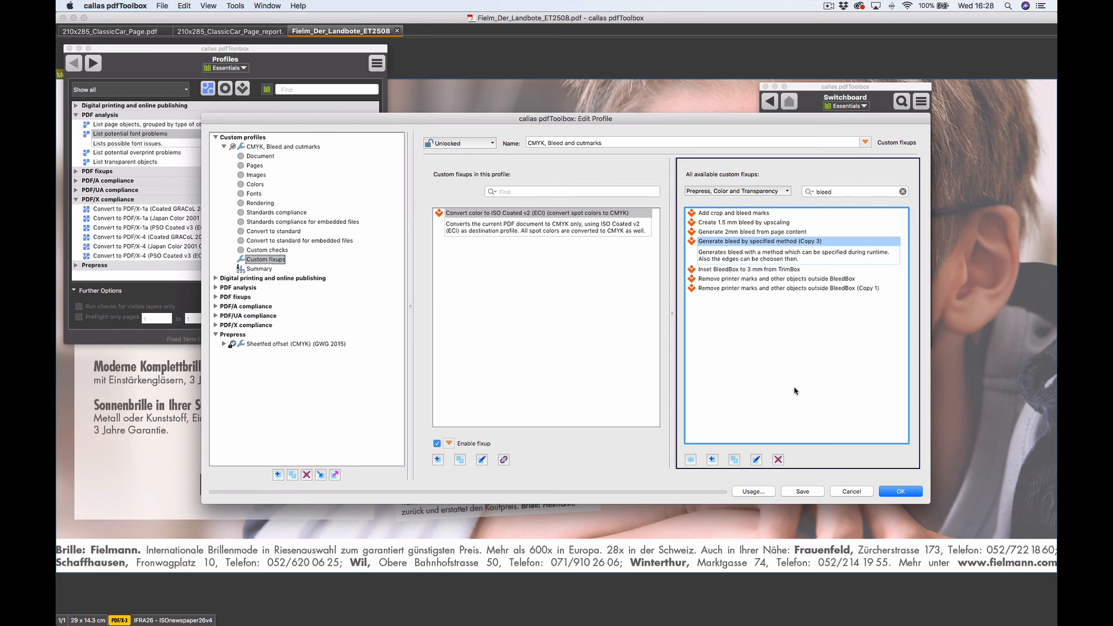
left_click(690, 460)
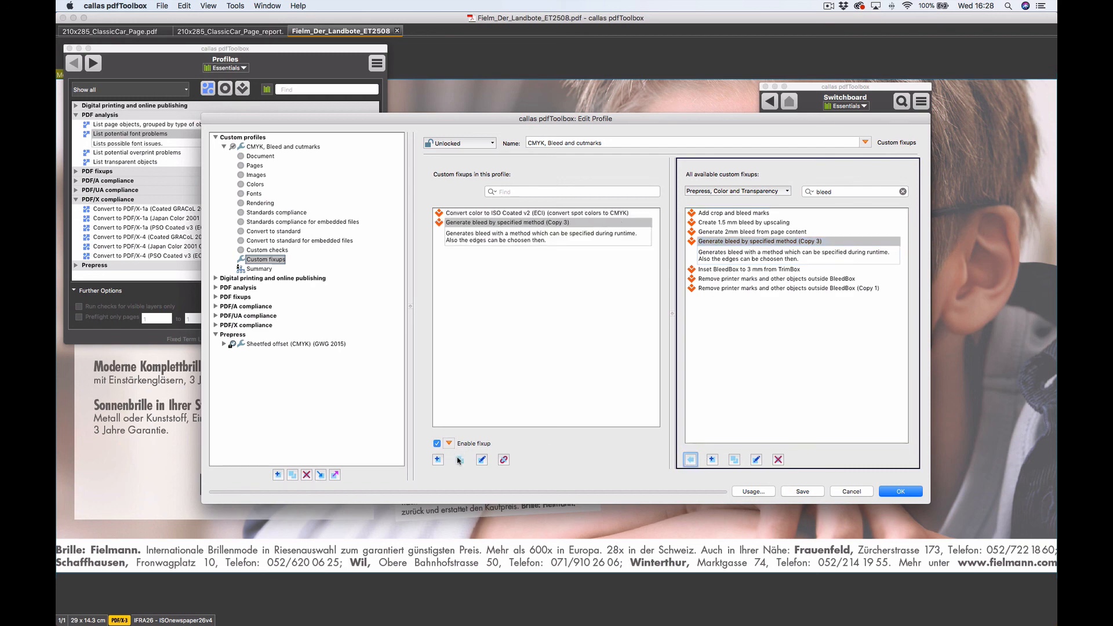
- Edit the profile's bleed generation fixup to use the "Mirror as image (edges and corners)" method with a 3 mm bleed width
left_click(482, 459)
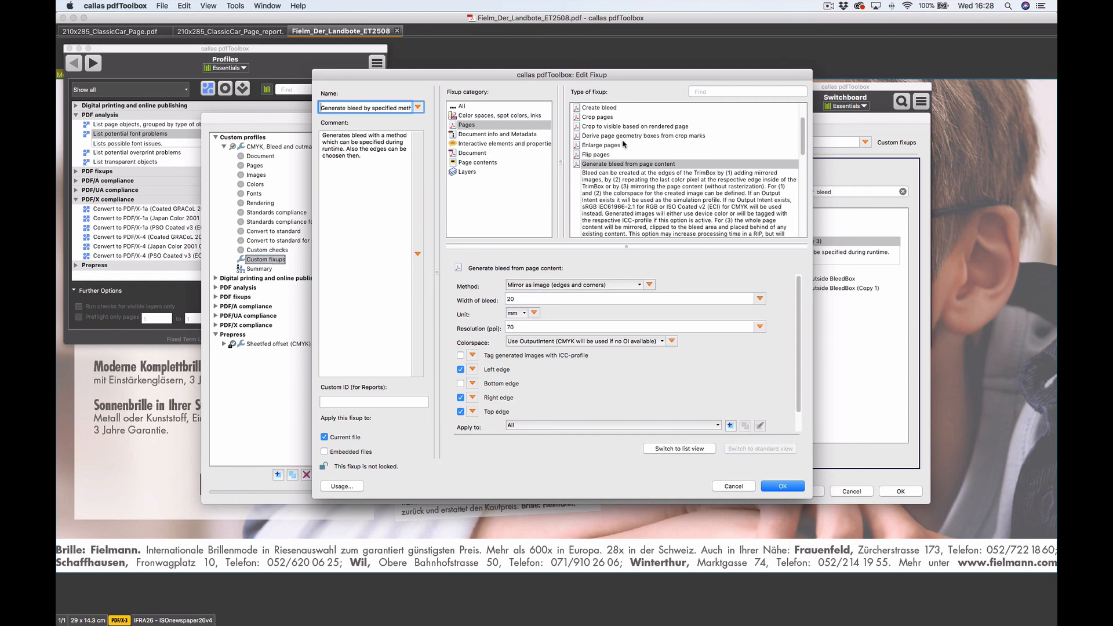
left_click(623, 286)
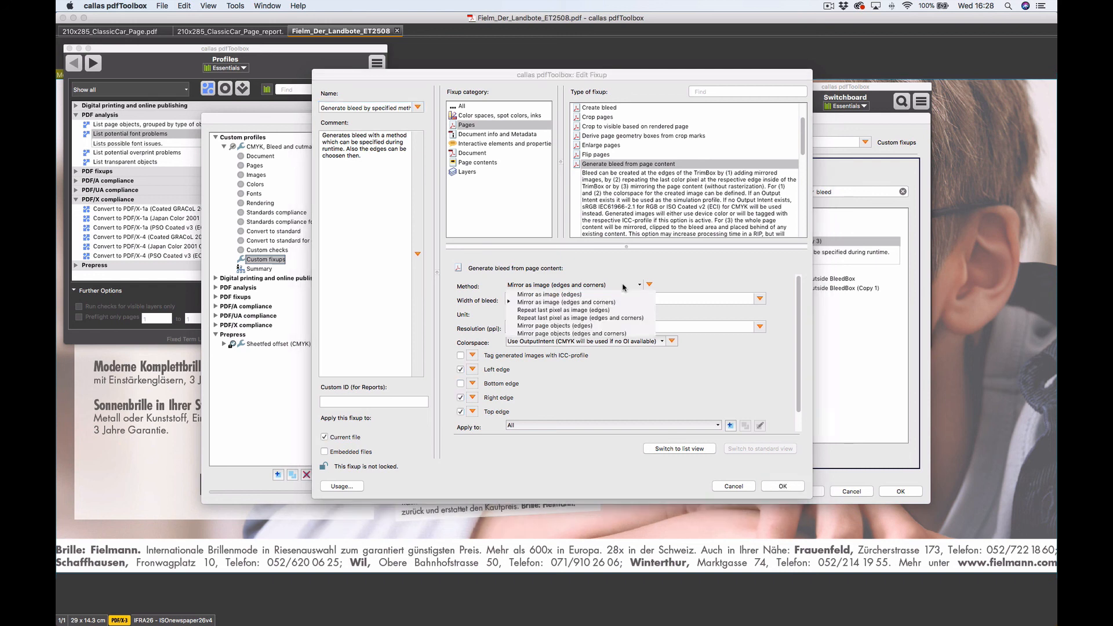
left_click(573, 304)
left_click(530, 299)
type("20")
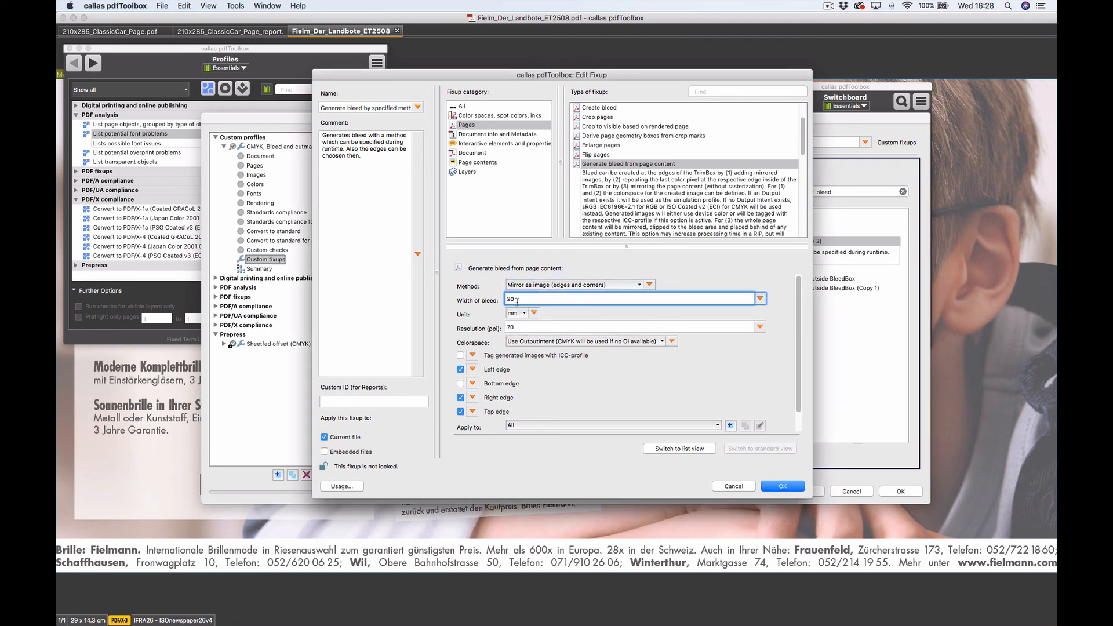
key("BackSpace")
key("BackSpace")
- Set the bleed resolution to 150 ppi with colorspace "Use OutputIntent (CMYK will be used if no OI available)", and accept the fixup
left_click(548, 329)
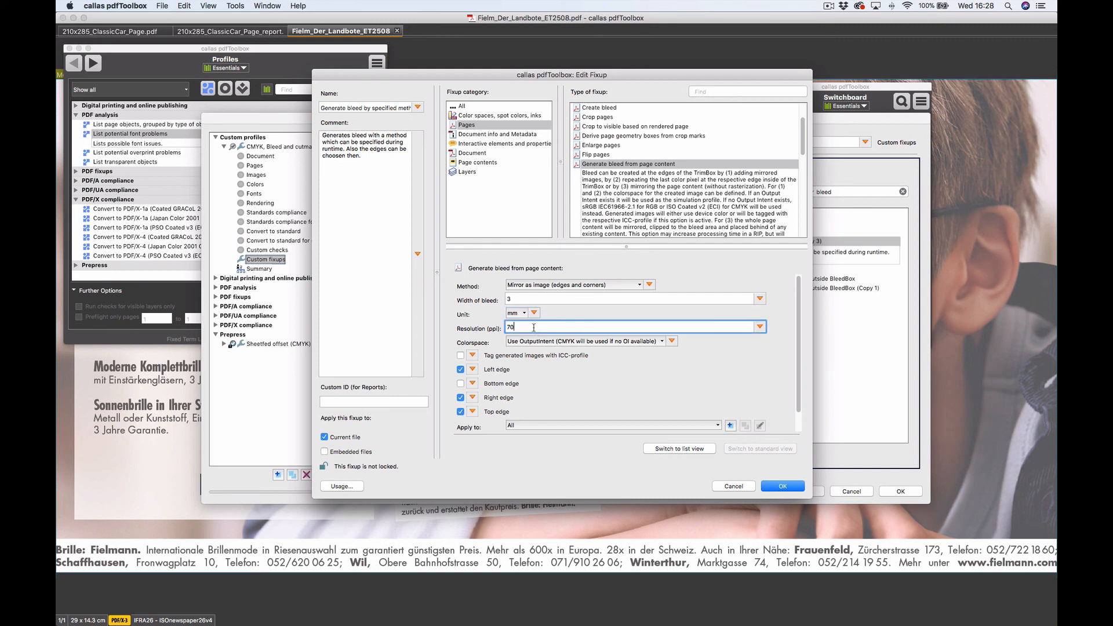
left_click(762, 328)
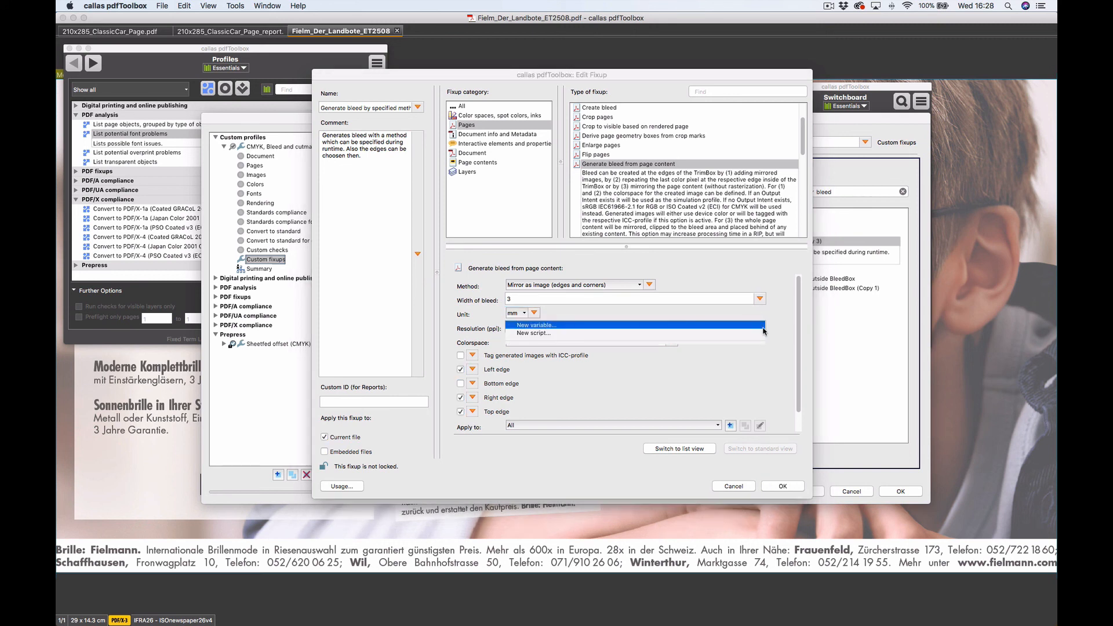
left_click(753, 358)
left_click_drag(533, 331, 506, 330)
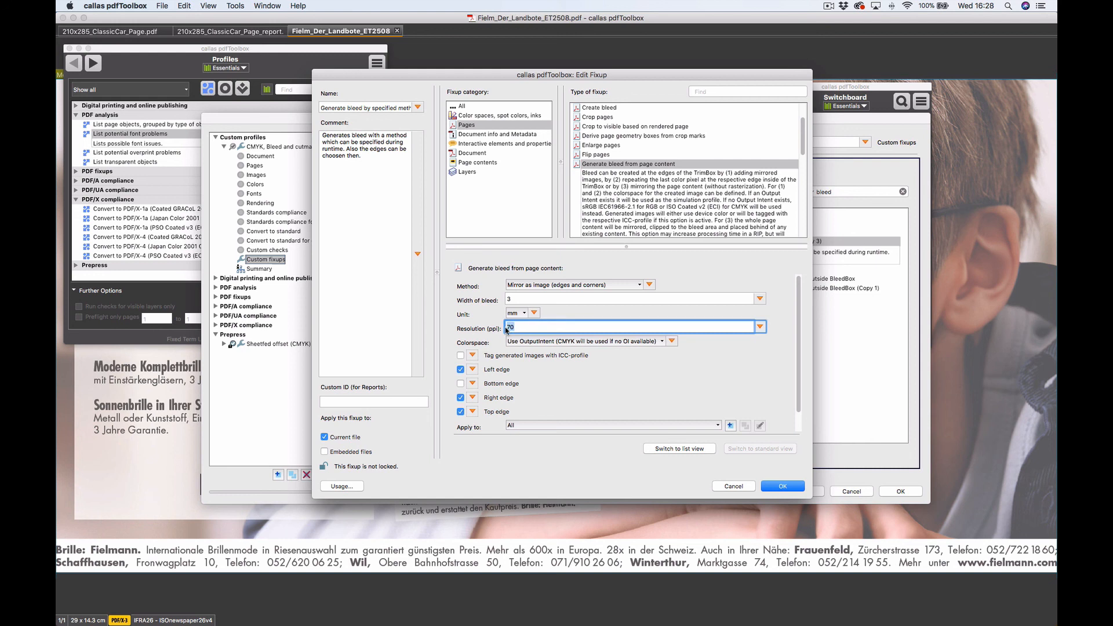
type("15")
left_click(556, 343)
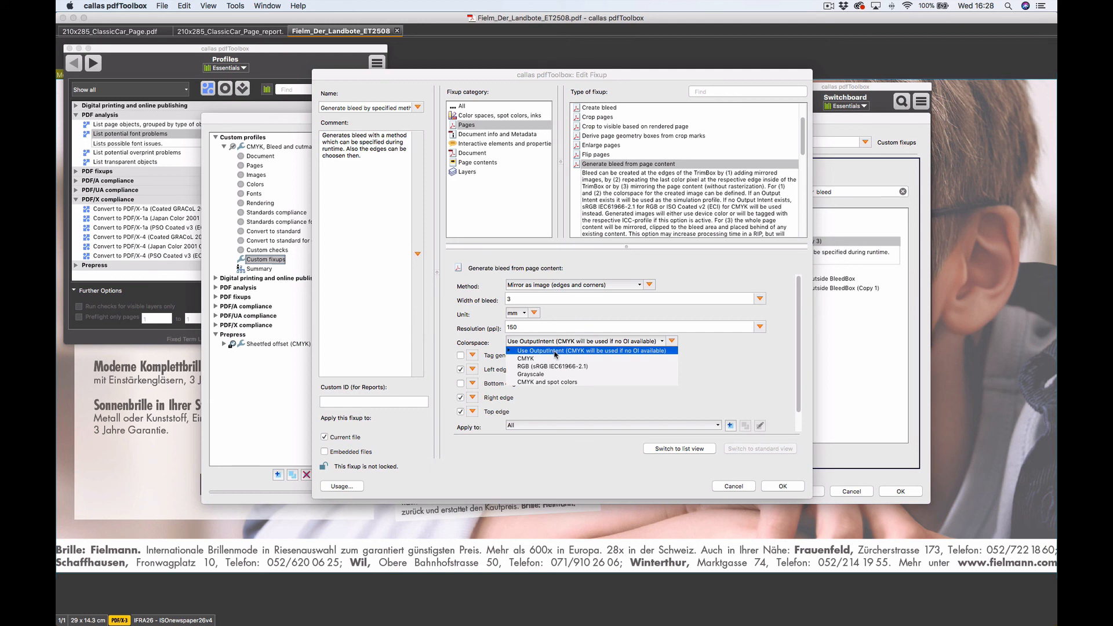
left_click(556, 351)
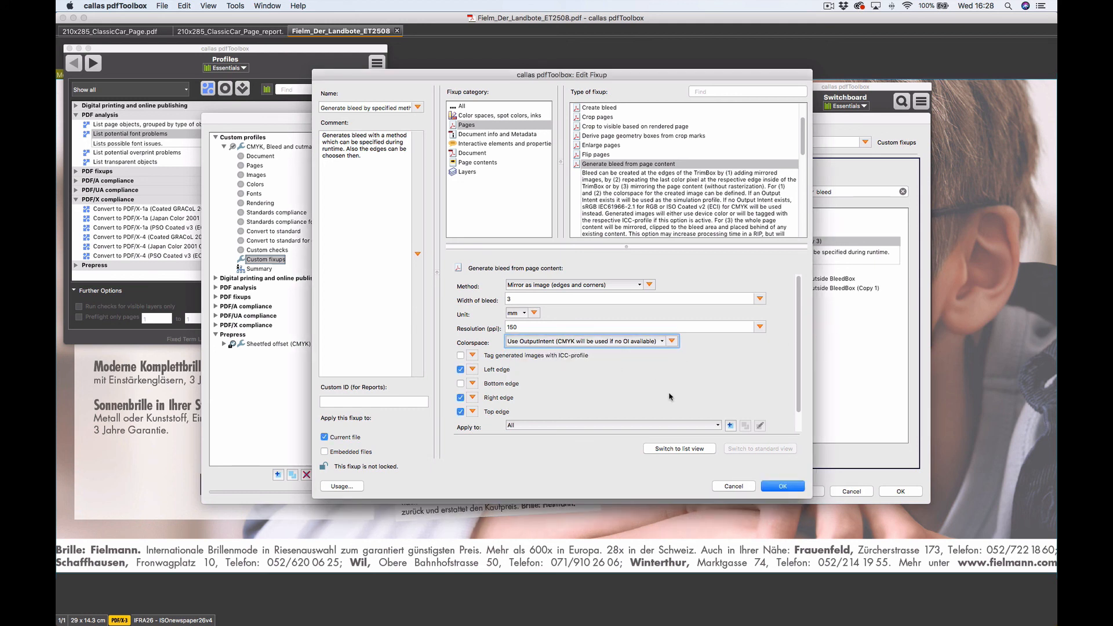
left_click(783, 487)
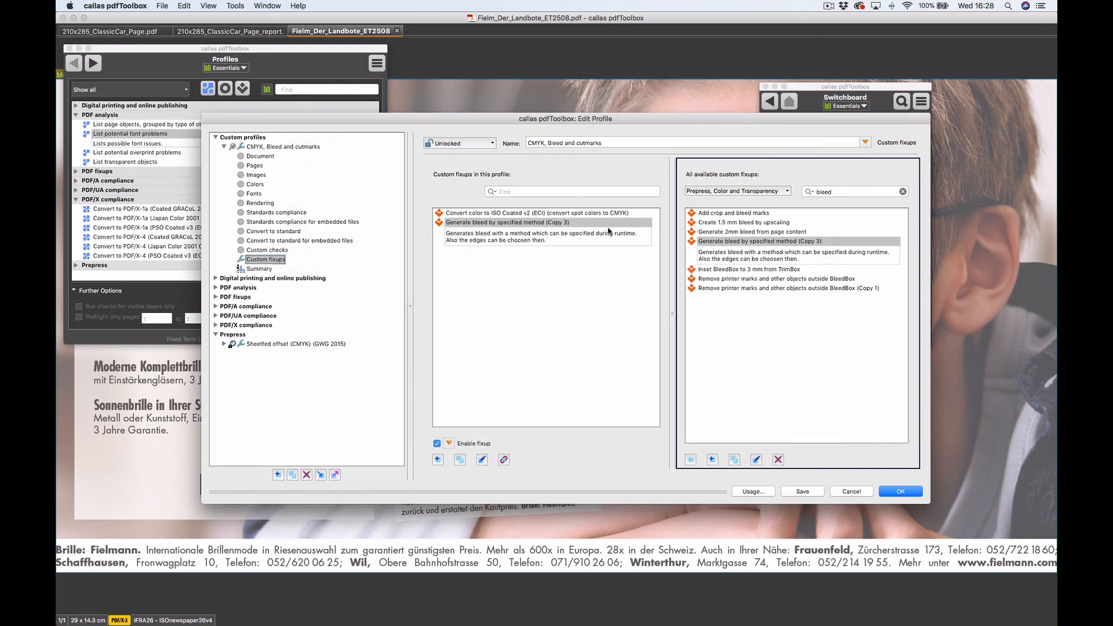
- Add the "Add crop and bleed marks" fixup to the "CMYK, Bleed and cutmarks" profile and save the profile
left_click(722, 214)
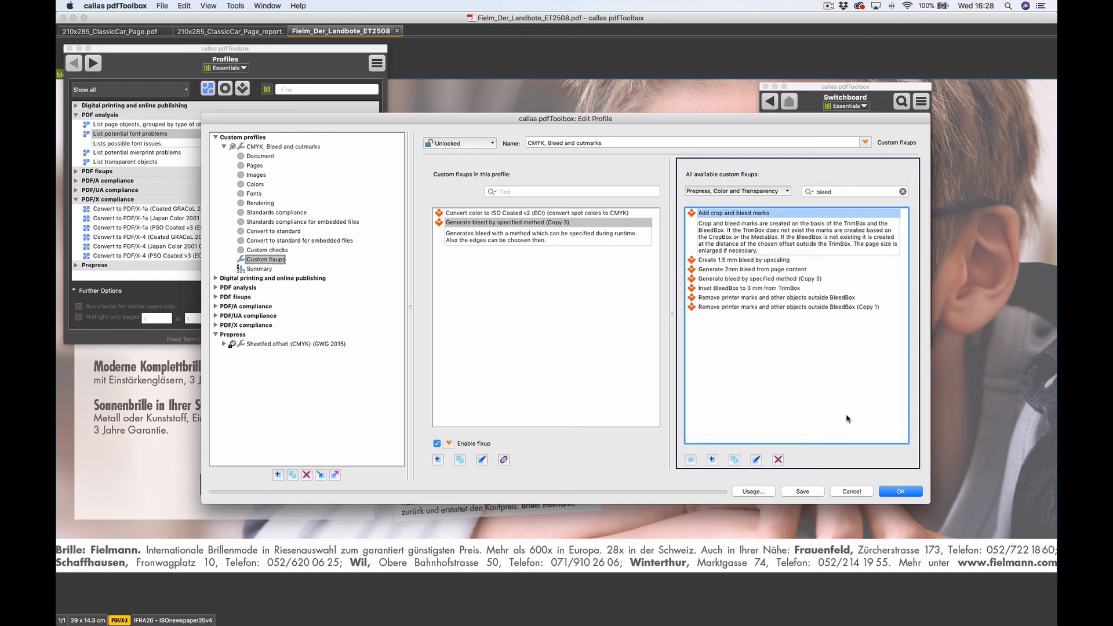
left_click(690, 459)
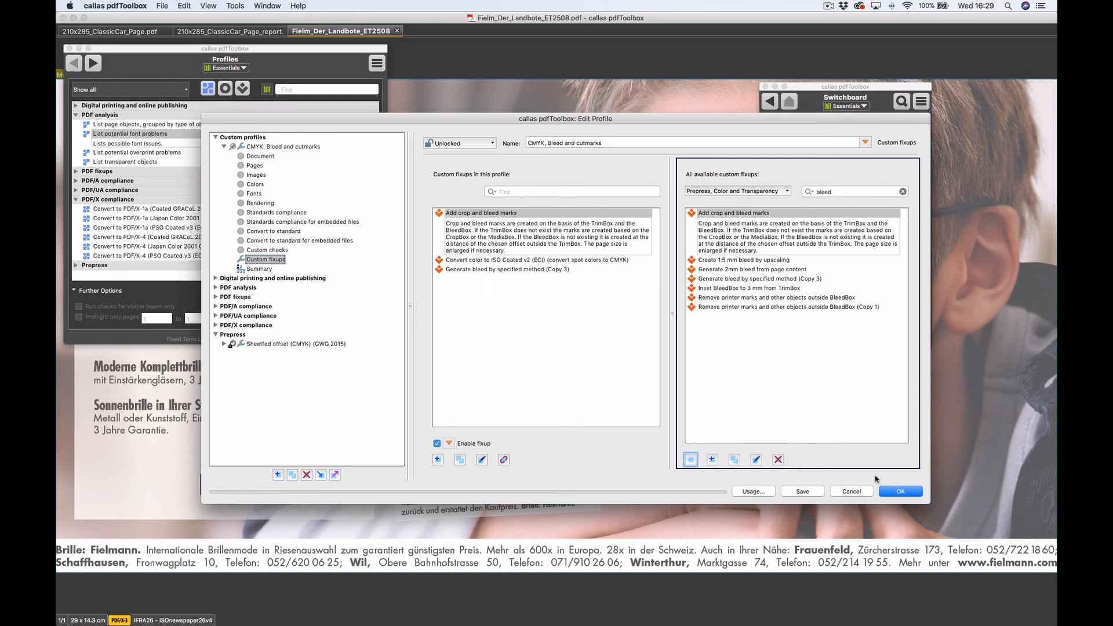
left_click(898, 492)
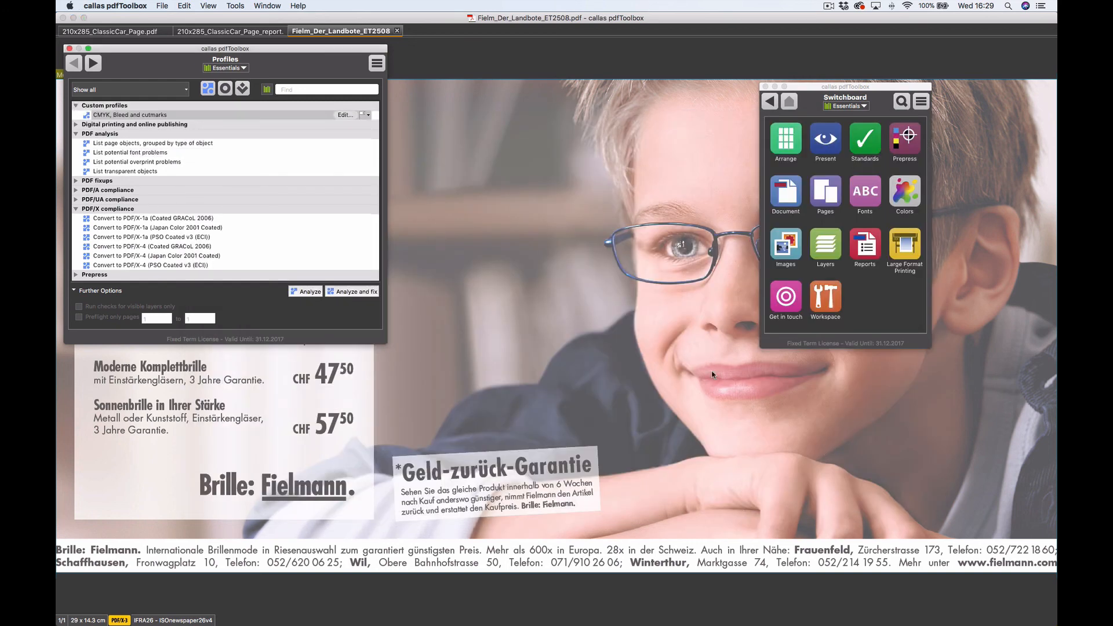
- Analyze and fix the ad with the "CMYK, Bleed and cutmarks" profile, replacing Fielm_Der_Landbote_ET2508.pdf on the Desktop
left_click(197, 118)
left_click(364, 292)
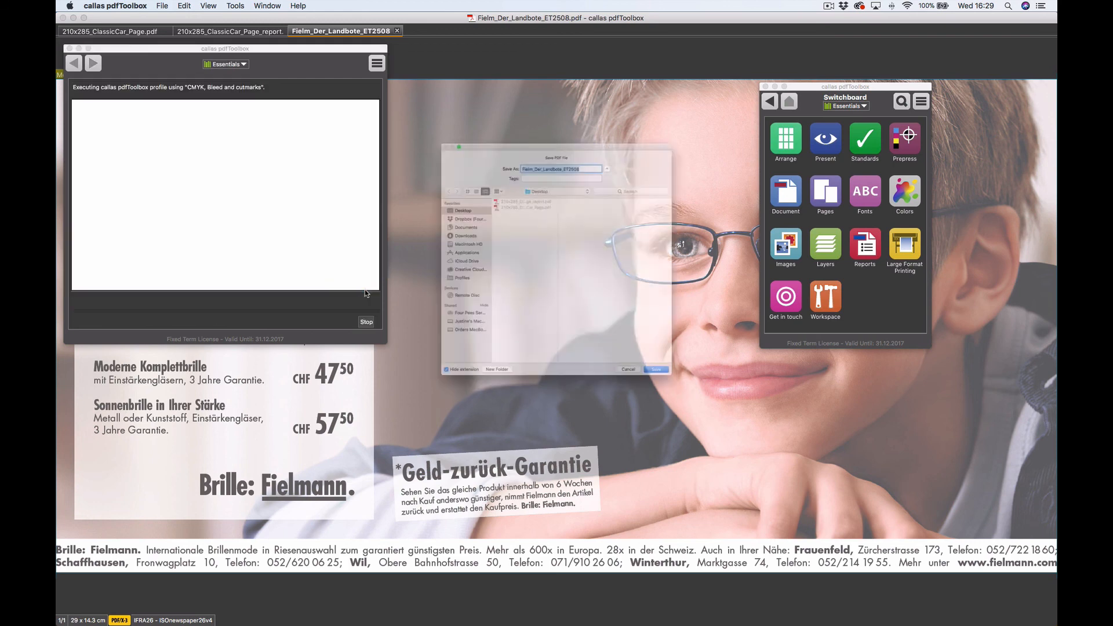
left_click(725, 439)
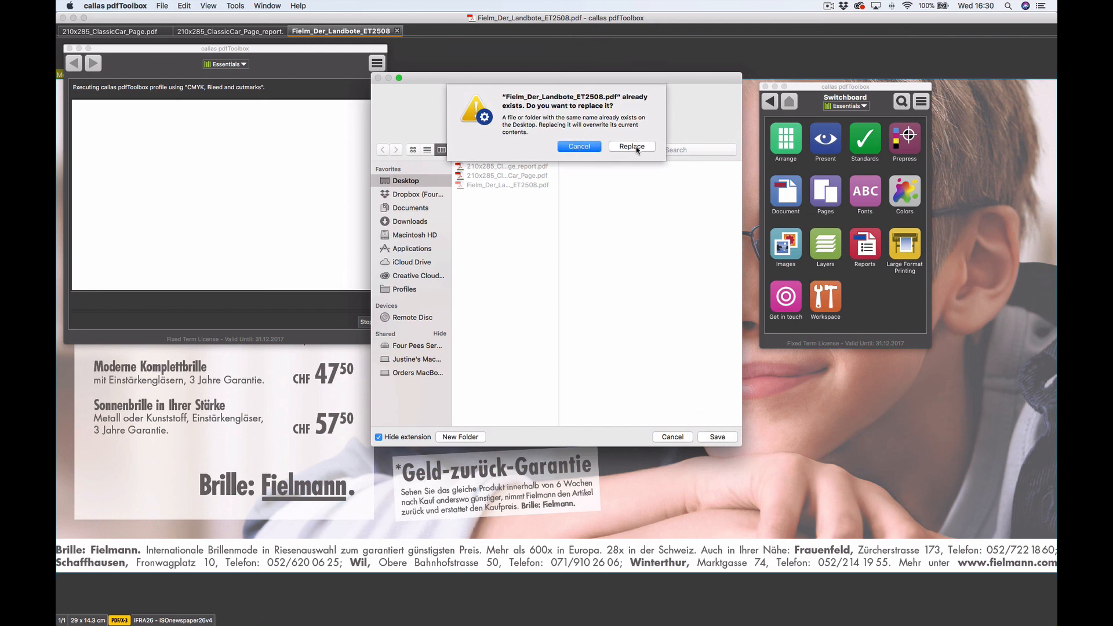
left_click(633, 147)
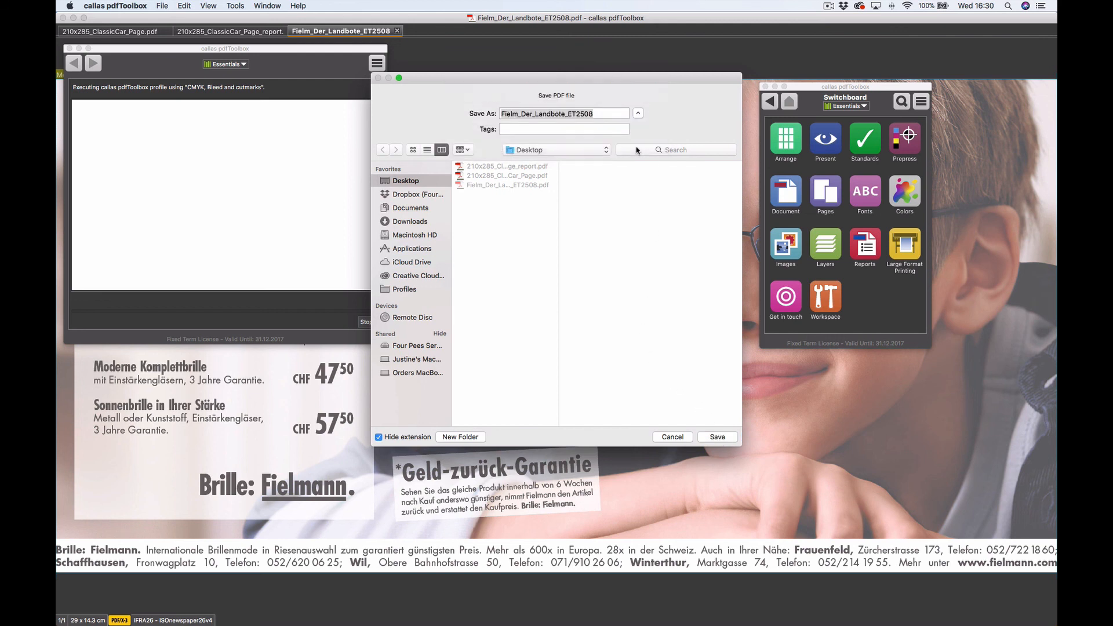
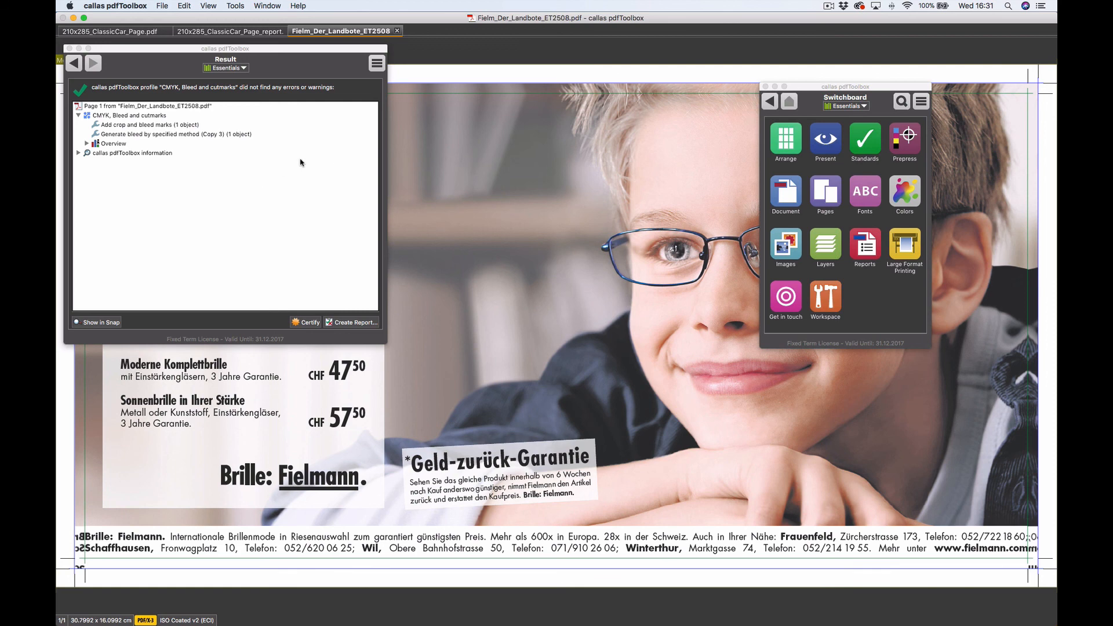
- Return from the results to the profiles list and switch the active library from Essentials to Support
left_click(377, 62)
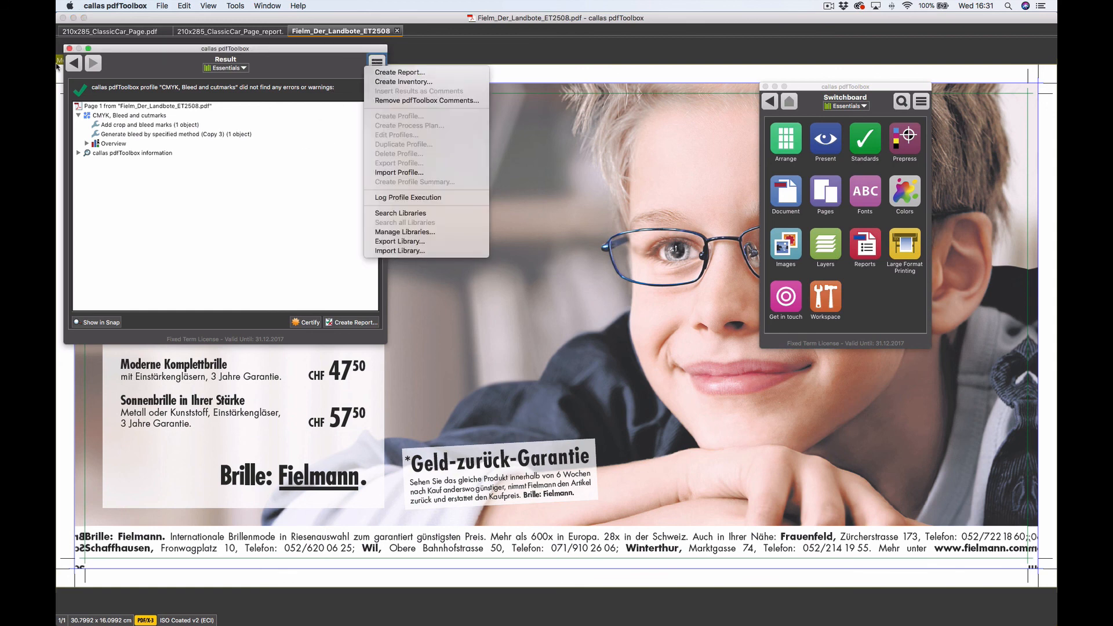
left_click(77, 68)
left_click(77, 68)
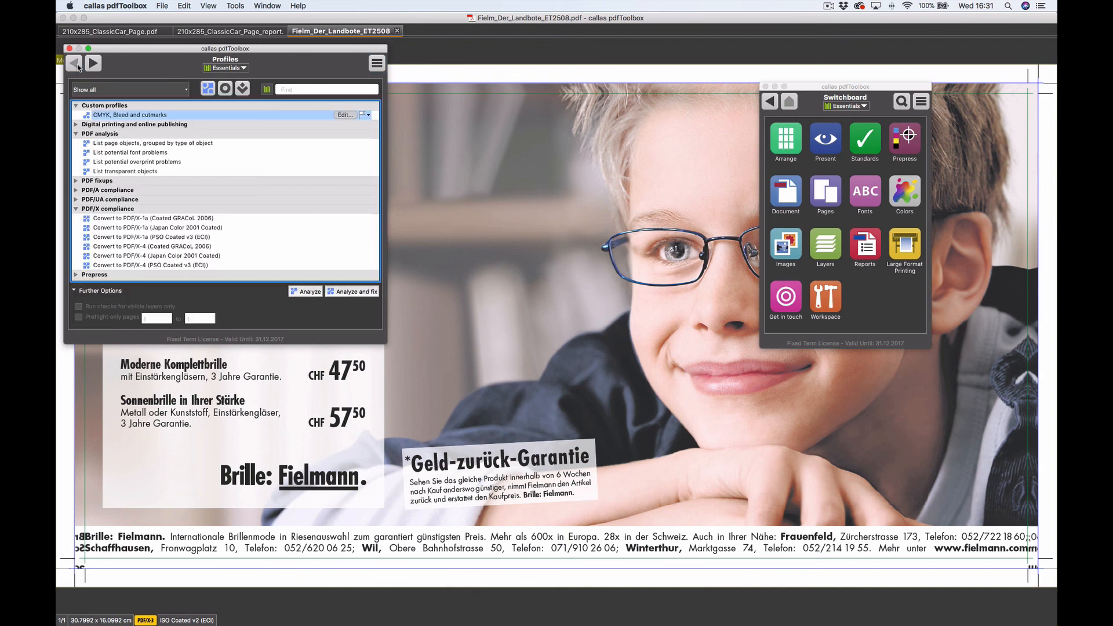
left_click(377, 63)
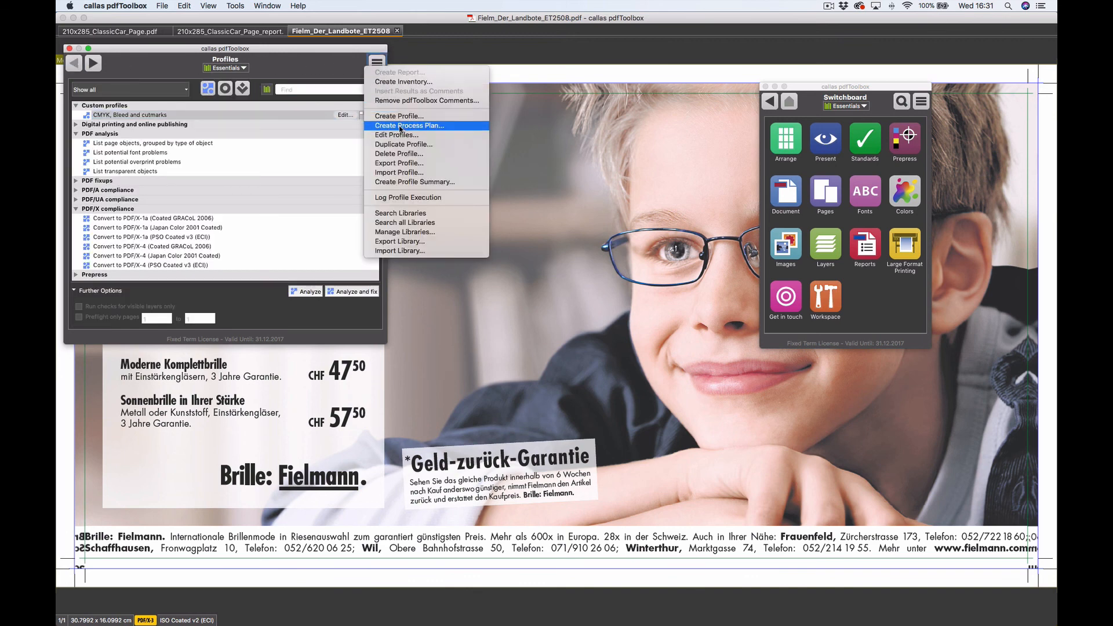
left_click(226, 69)
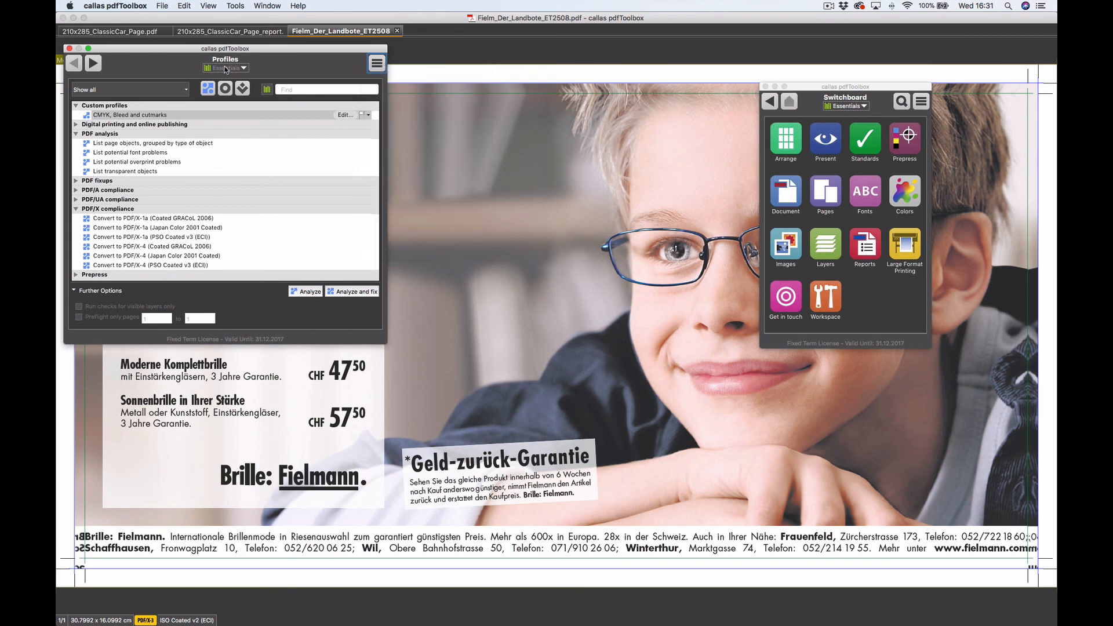
left_click(226, 69)
left_click(237, 144)
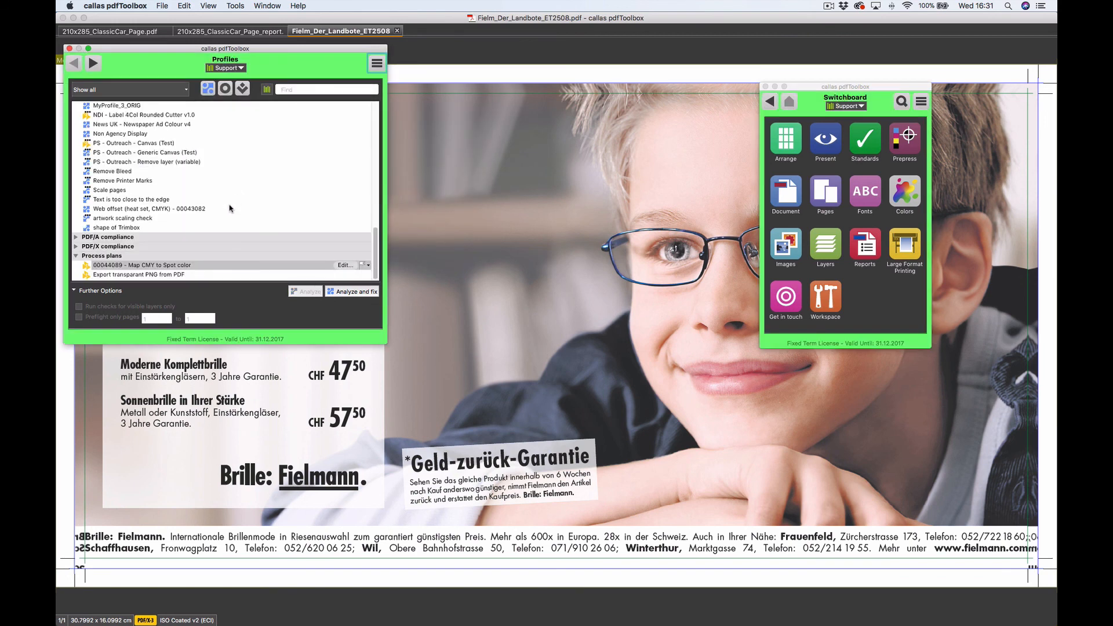
- Open the "Export transparant PNG from PDF" process plan for editing and move the Switchboard window clear of it
left_click(158, 274)
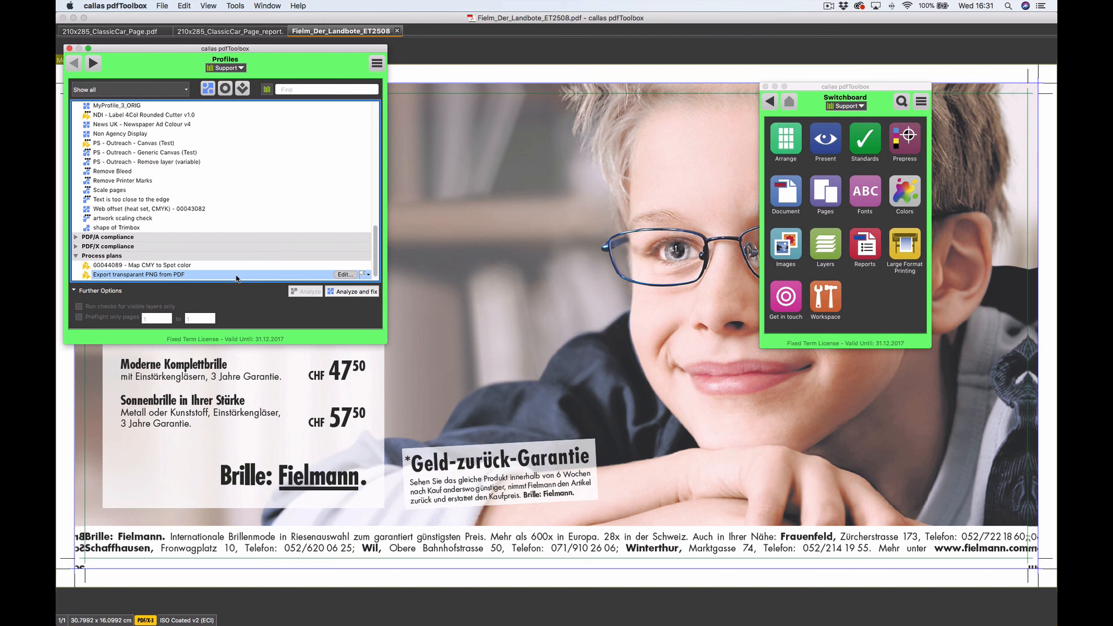
left_click(345, 275)
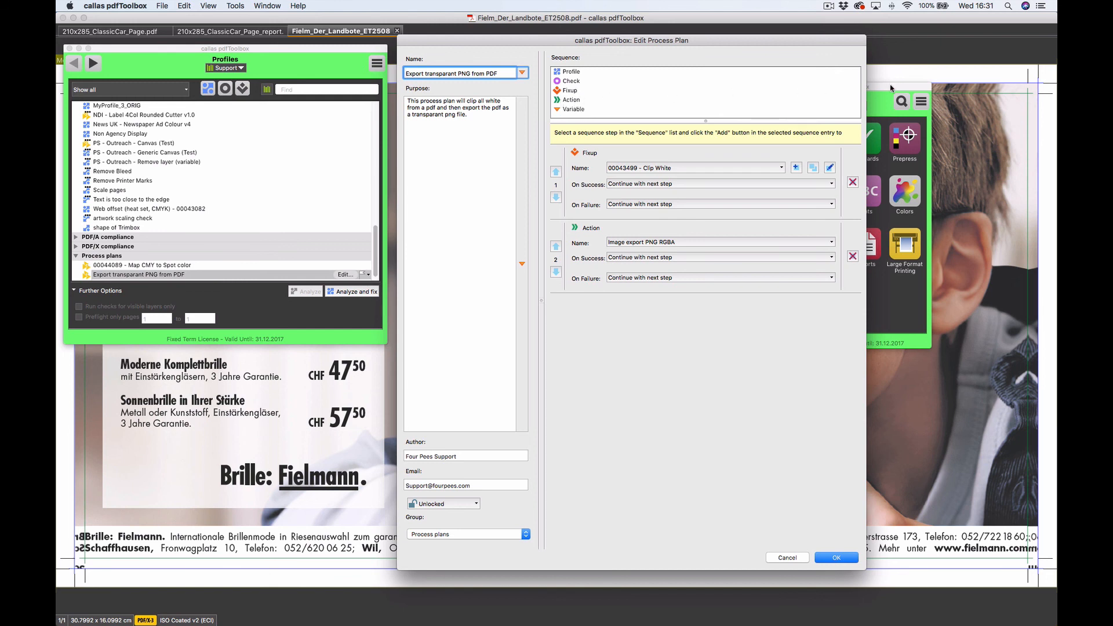
left_click_drag(892, 89, 1005, 88)
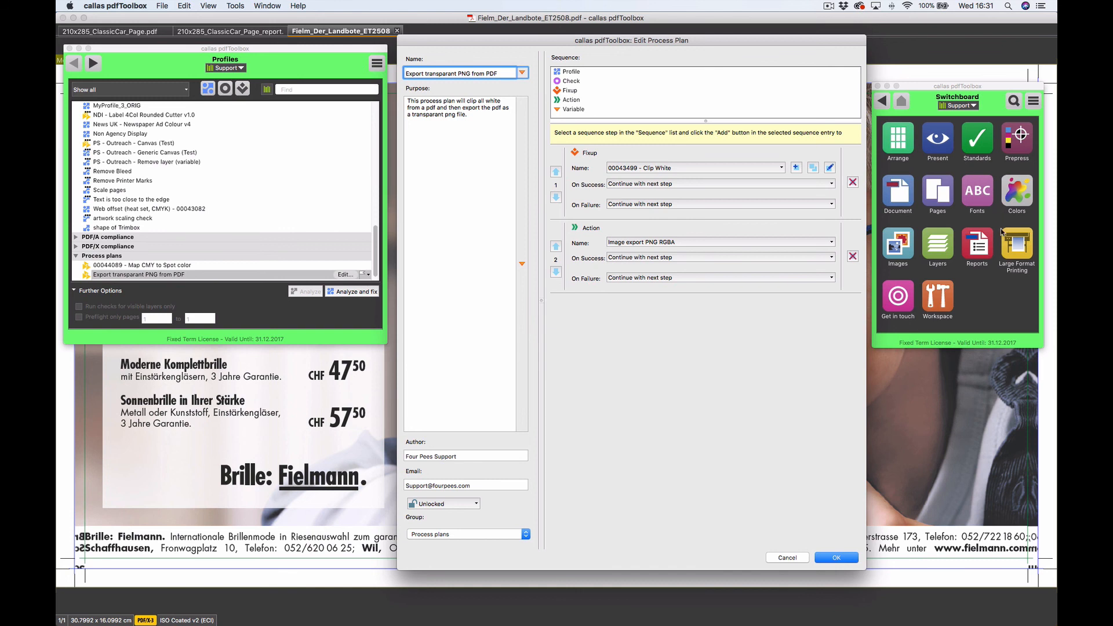
- Add a third sequence step of type Action to the process plan, review its available actions and remove it
left_click(590, 103)
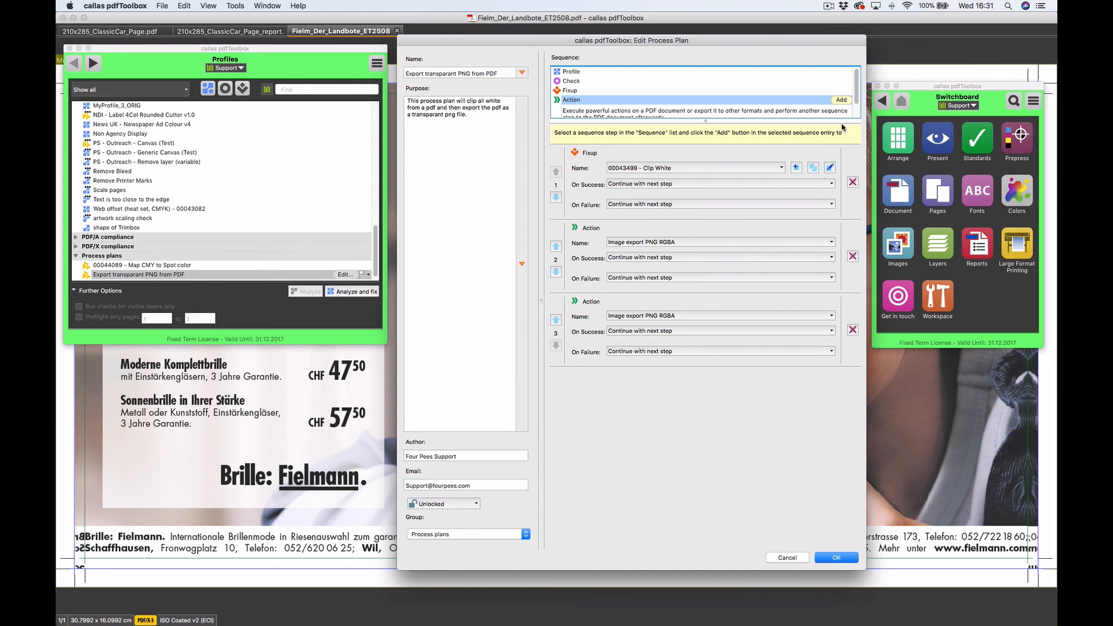
left_click(705, 315)
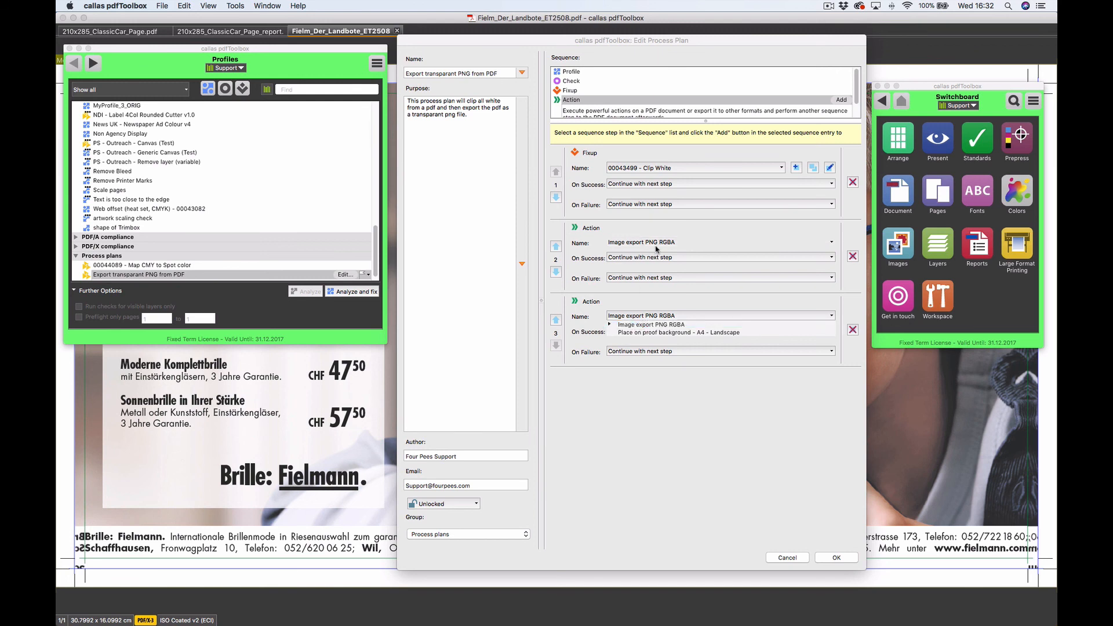
left_click(656, 325)
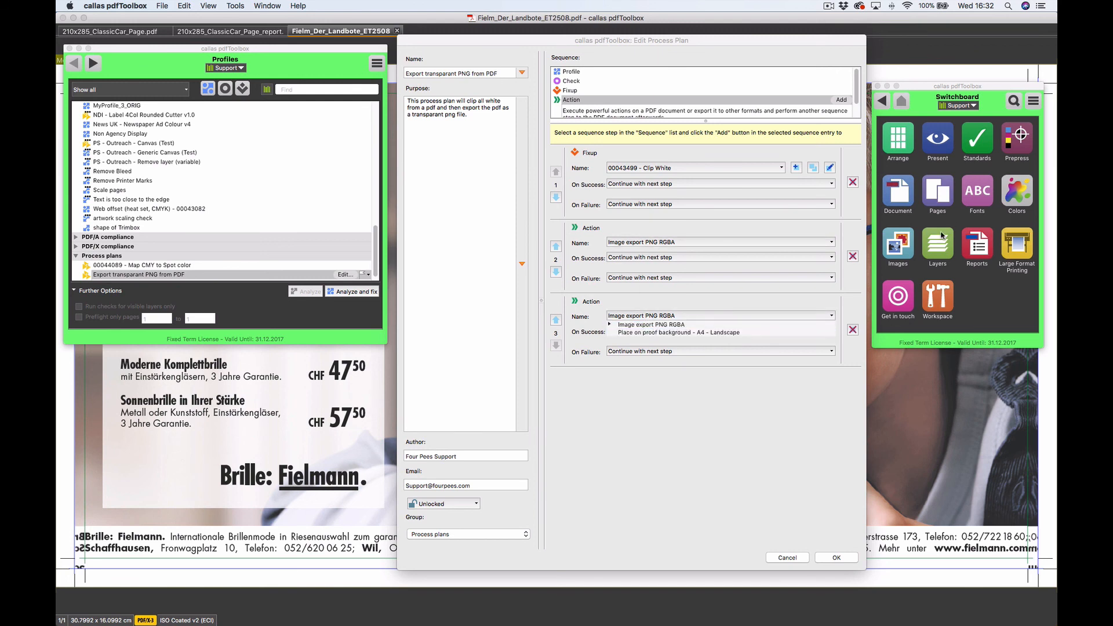
left_click(852, 329)
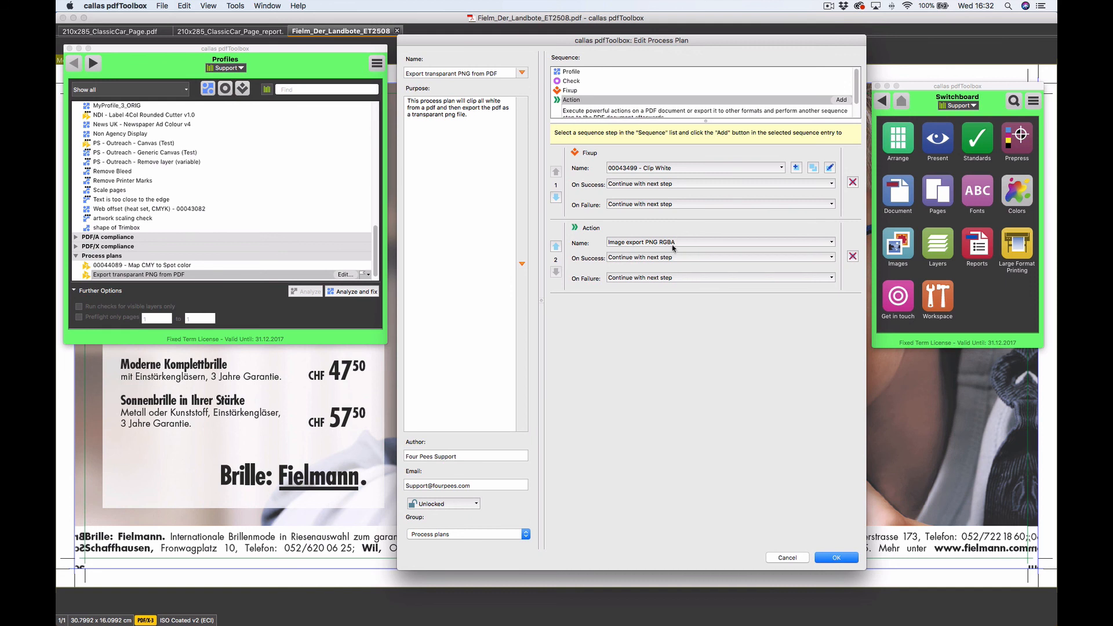
- Move the Clip White fixup below the PNG export action and back up, and close the process plan without saving
left_click(555, 199)
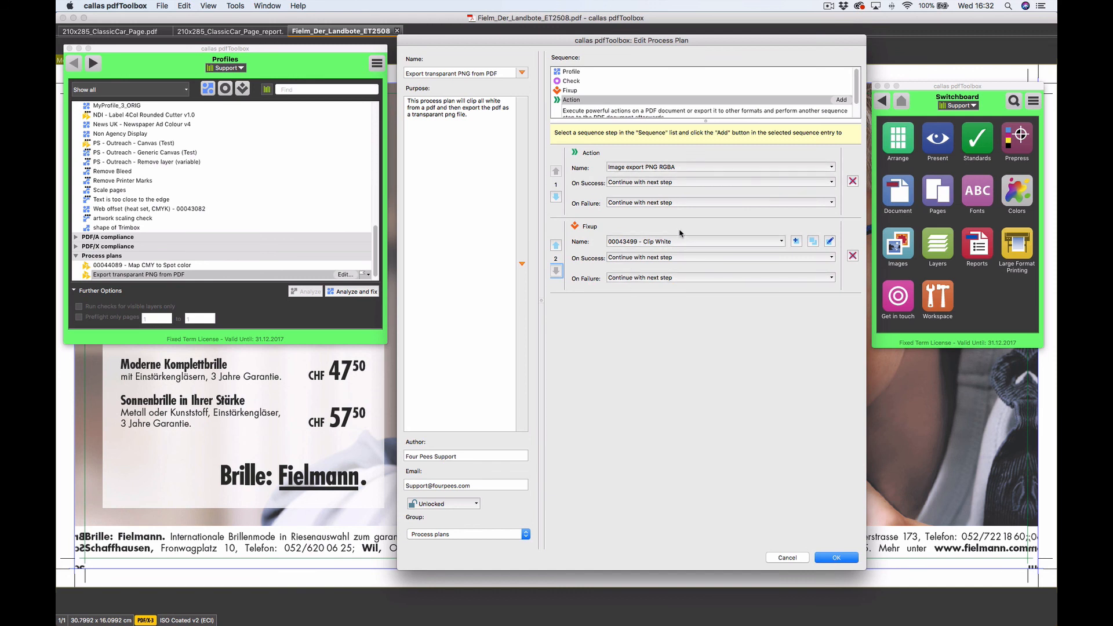
left_click(557, 246)
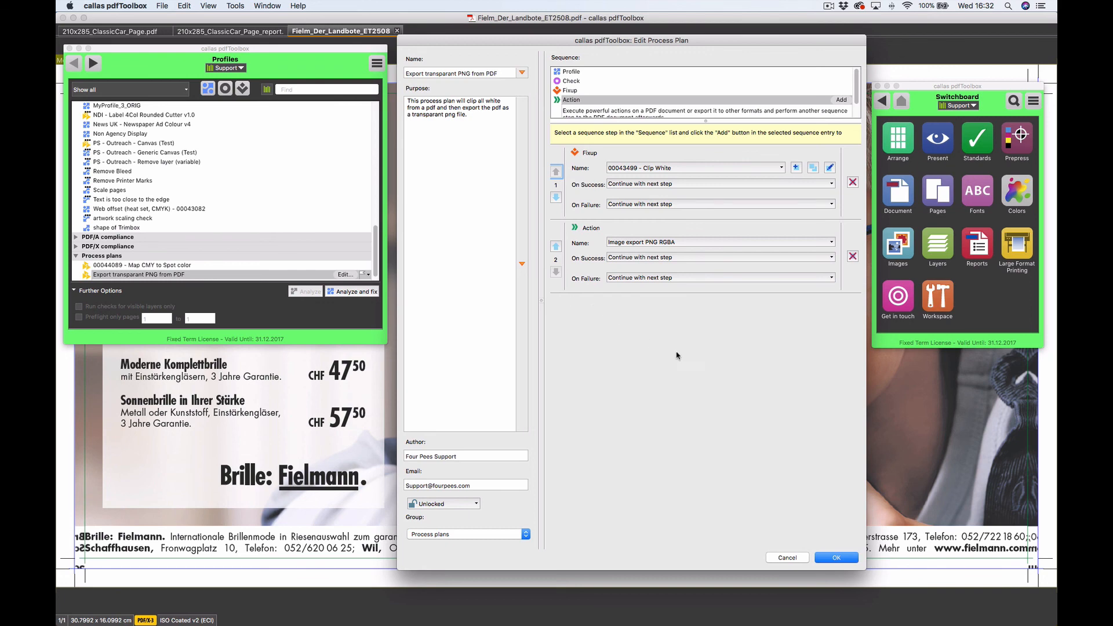
left_click(797, 558)
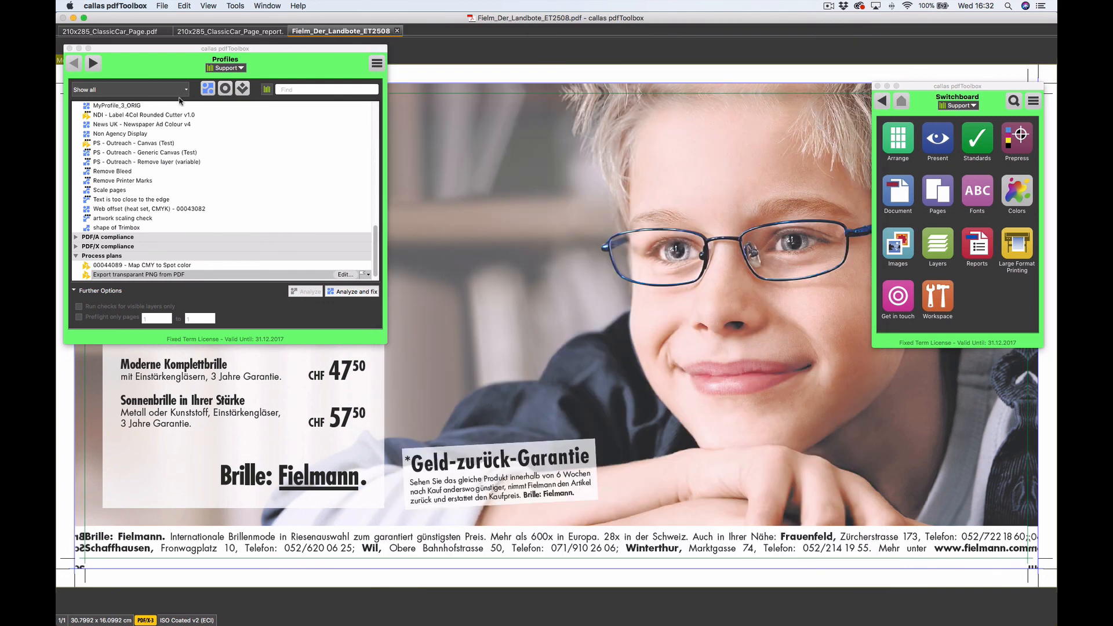
- View the fixups in the Support library and return to its profiles list
left_click(224, 89)
left_click(242, 88)
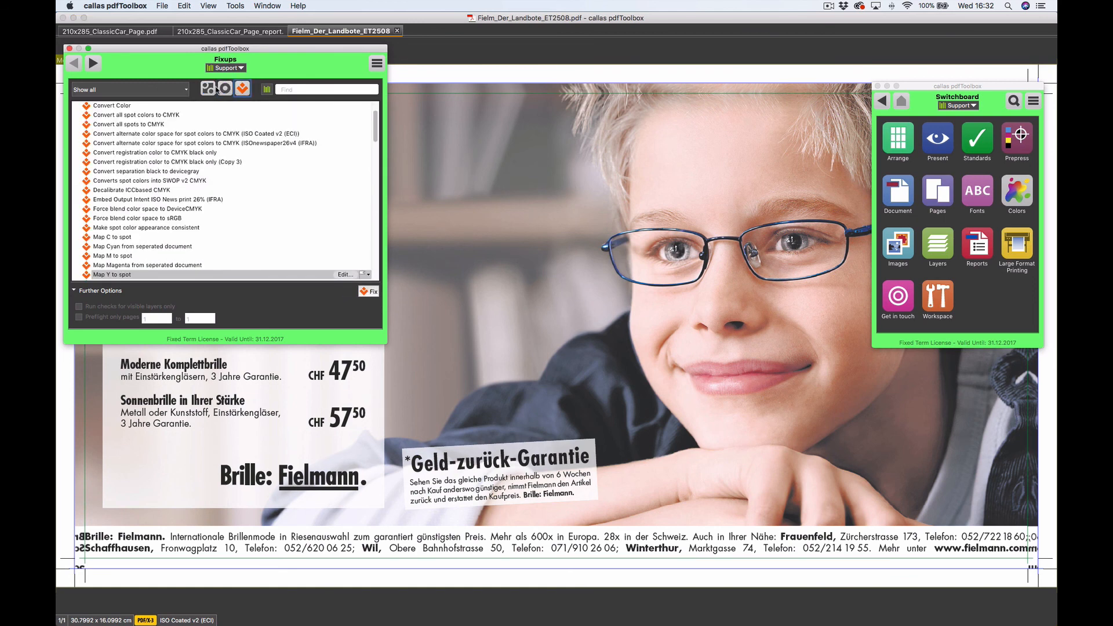
left_click(208, 88)
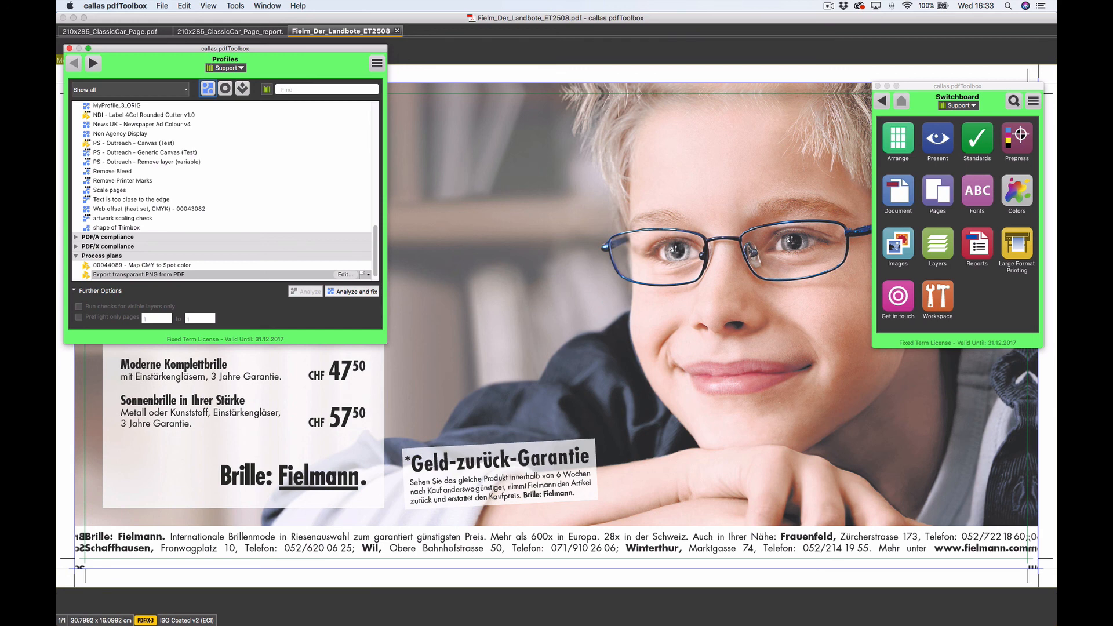
key("super+Tab")
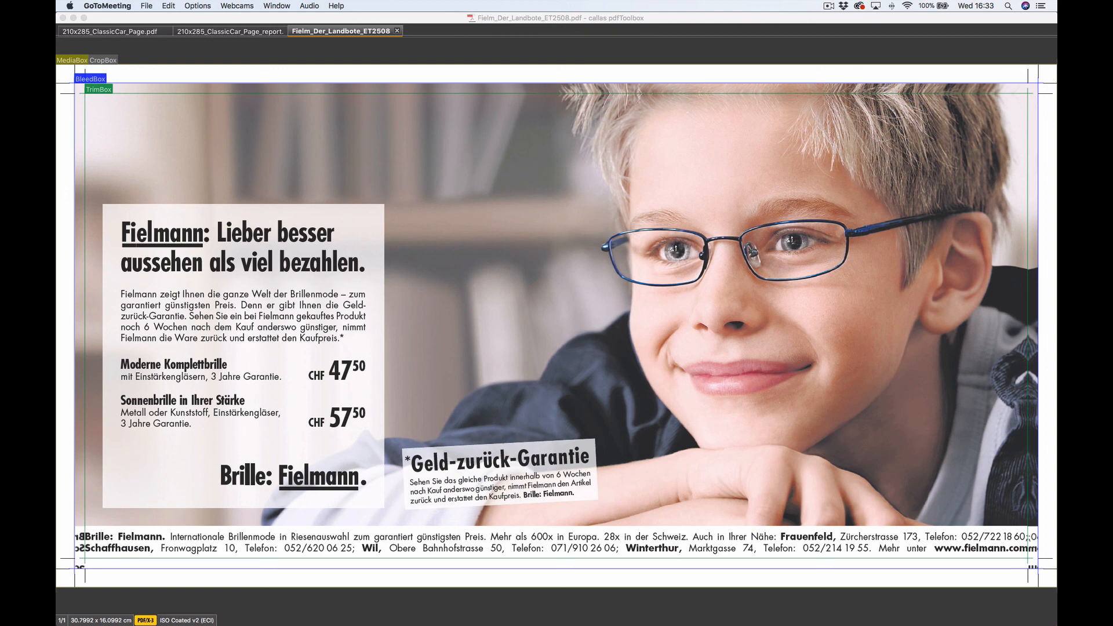
left_click(752, 129)
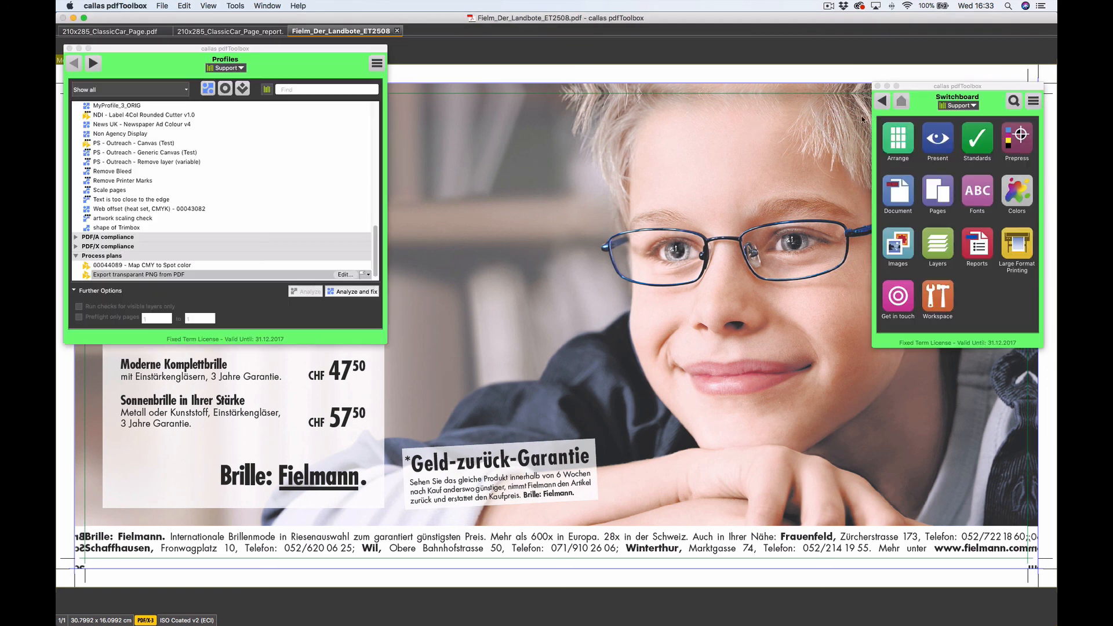
- Open the Fill page arrangement in the Switchboard and review its available page sizes
left_click(908, 141)
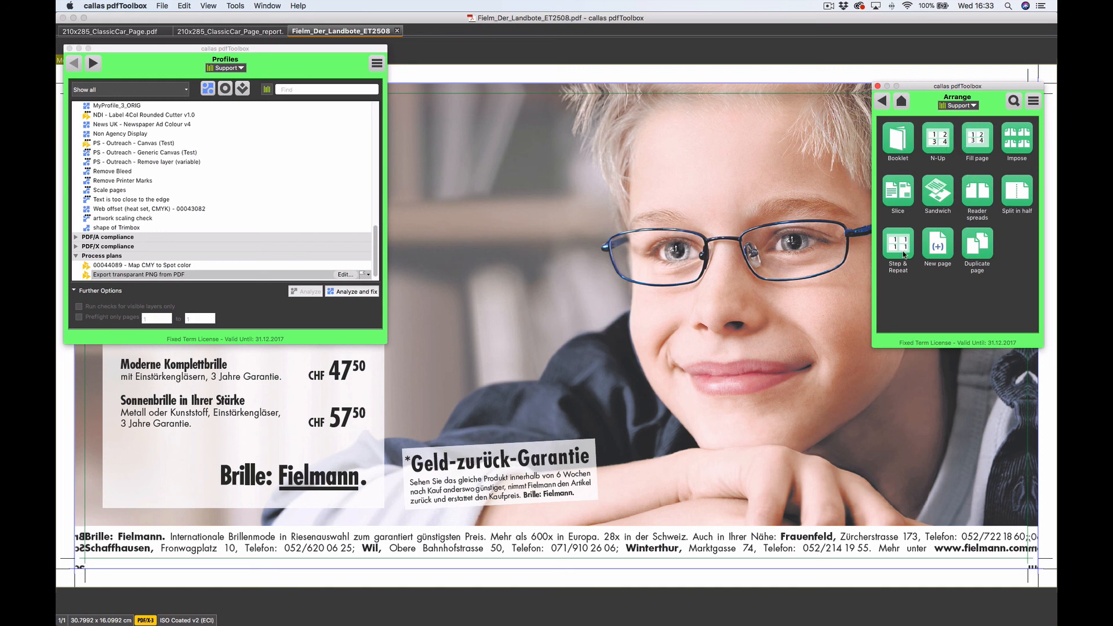
left_click(975, 142)
left_click(946, 183)
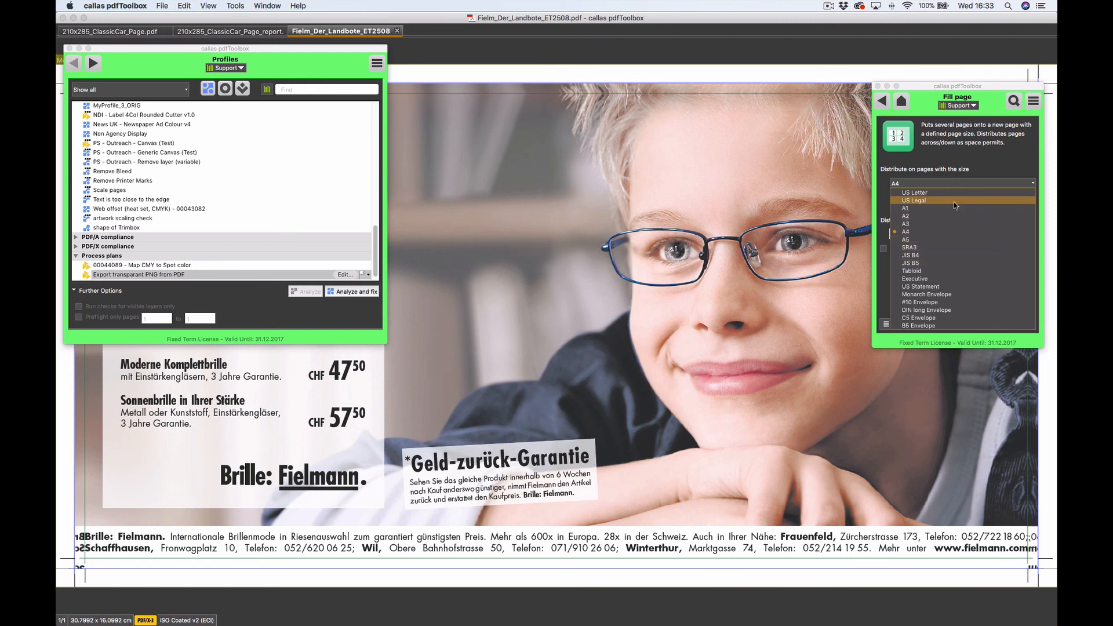
left_click(987, 167)
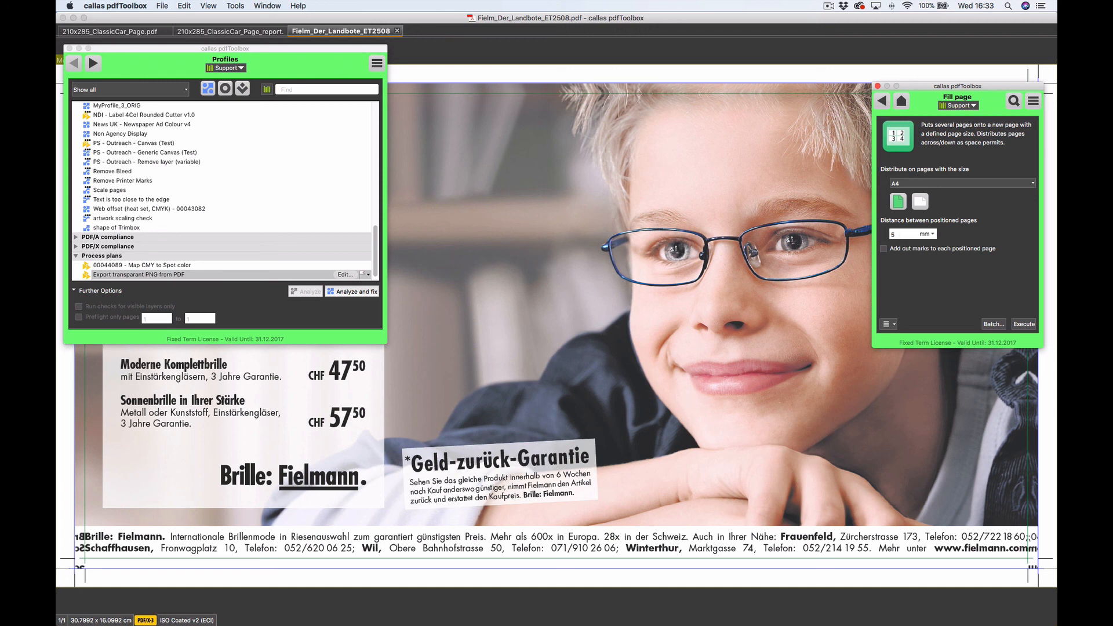
- Open 16-Pages.pdf and look through its pages
left_click_drag(58, 232, 524, 165)
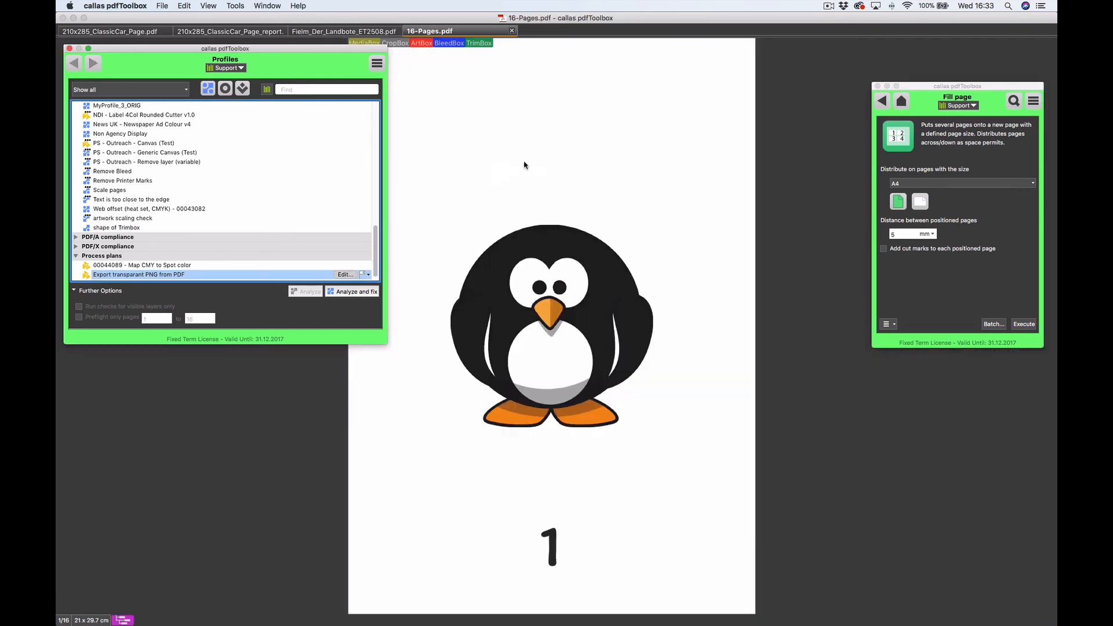
scroll(556, 178, "down", 7)
scroll(557, 179, "up", 7)
- Run Fill page on 16-Pages.pdf with A1 as the page size and cut marks added to each positioned page
left_click(953, 183)
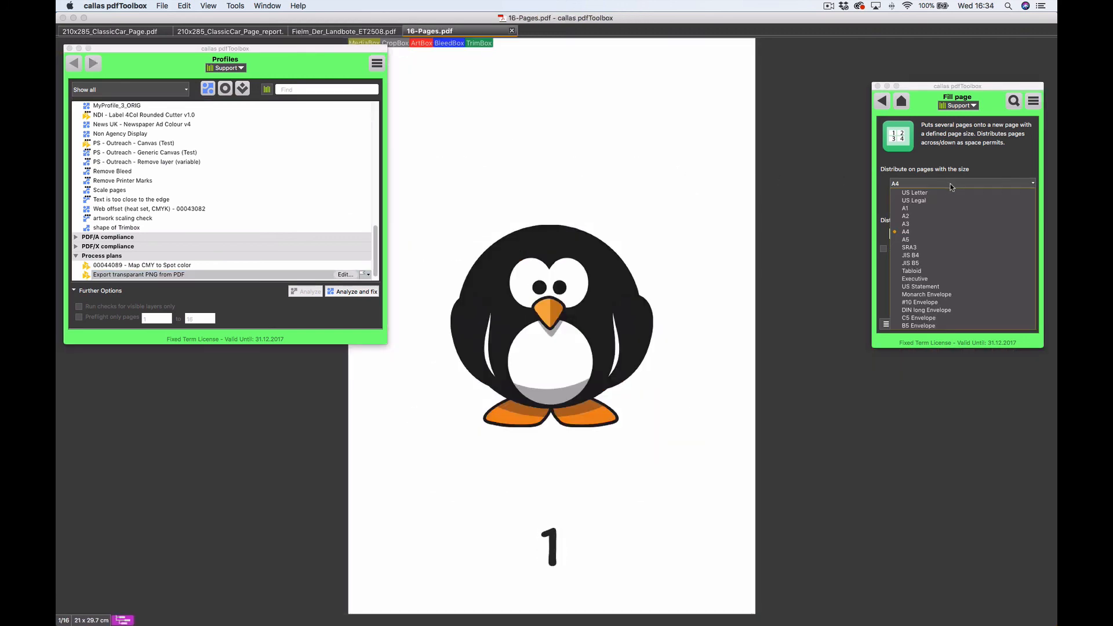
left_click(940, 208)
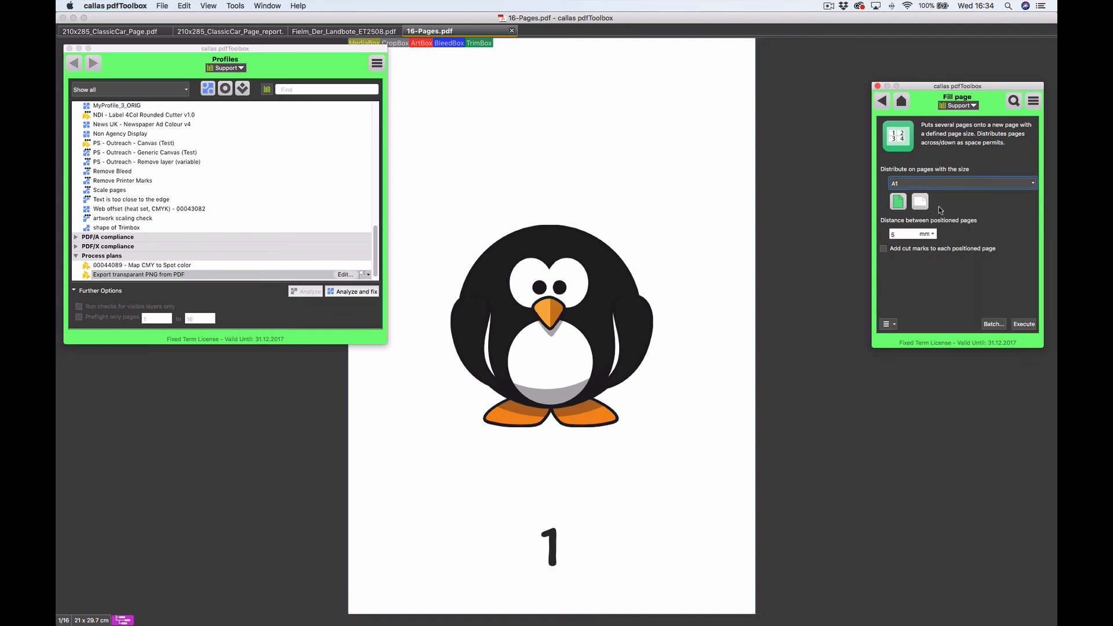
left_click(884, 249)
left_click(1022, 324)
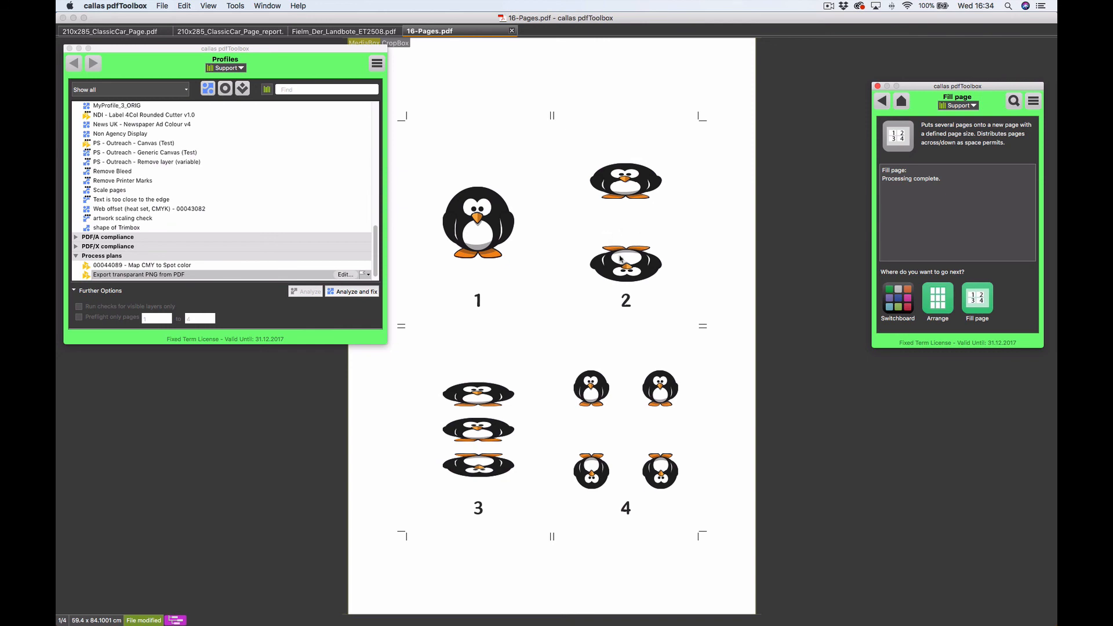
- Page through the filled A1 sheets to check the page placement and cut marks, and return to the first sheet
scroll(630, 242, "down", 3)
scroll(631, 242, "down", 1)
scroll(634, 254, "down", 1)
scroll(633, 255, "down", 3)
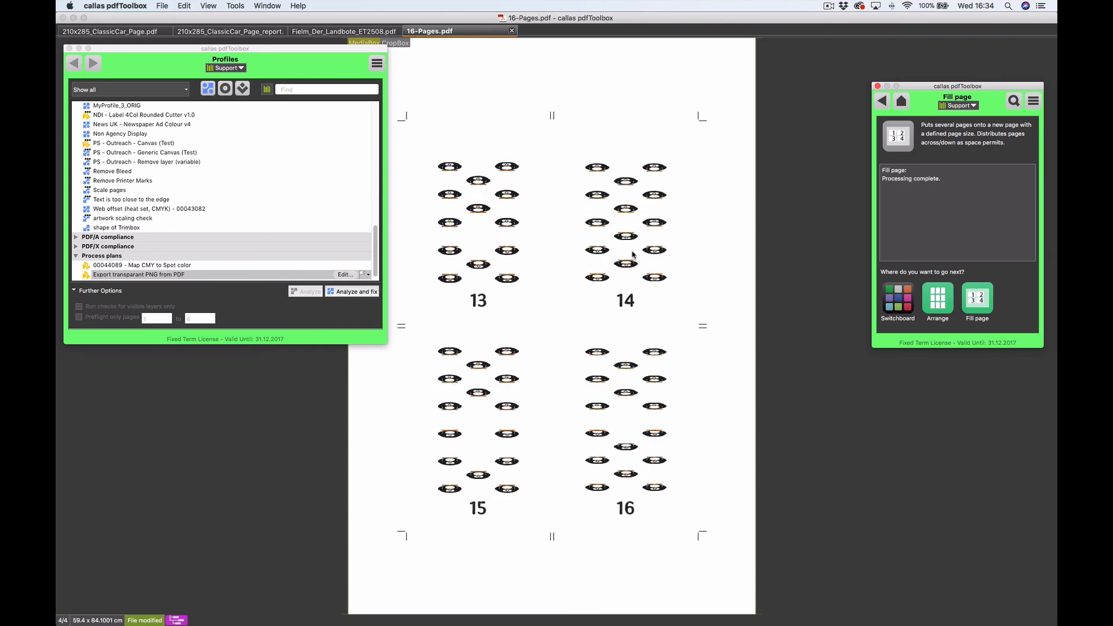
scroll(612, 429, "down", 3)
scroll(475, 131, "up", 3)
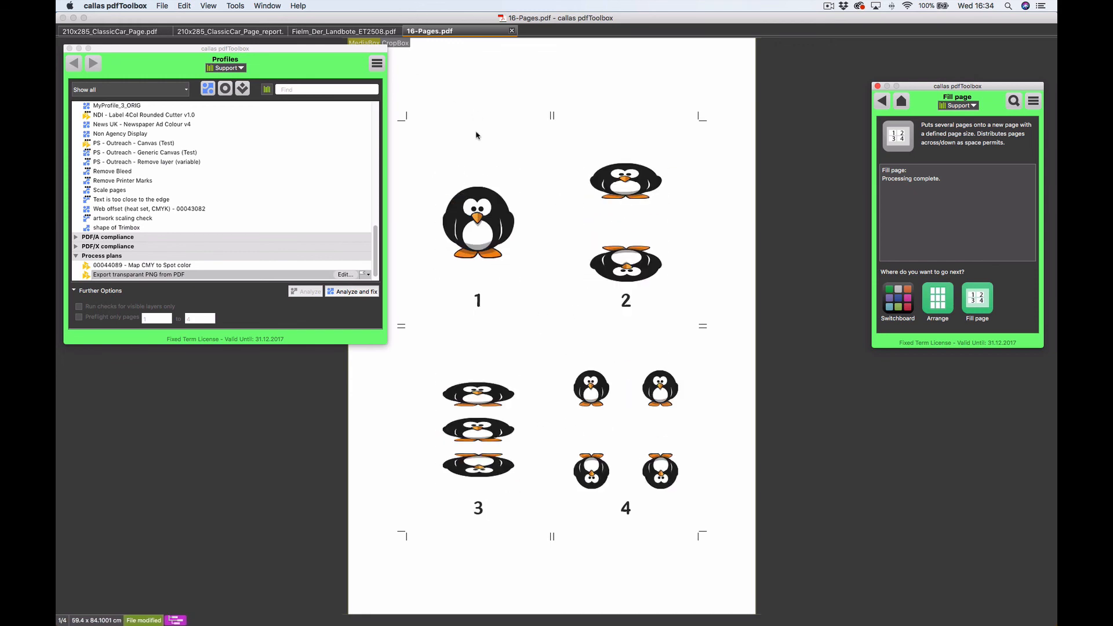
- Return to the Fill page settings and review the page sizes offered for distribution
left_click(882, 102)
left_click(957, 183)
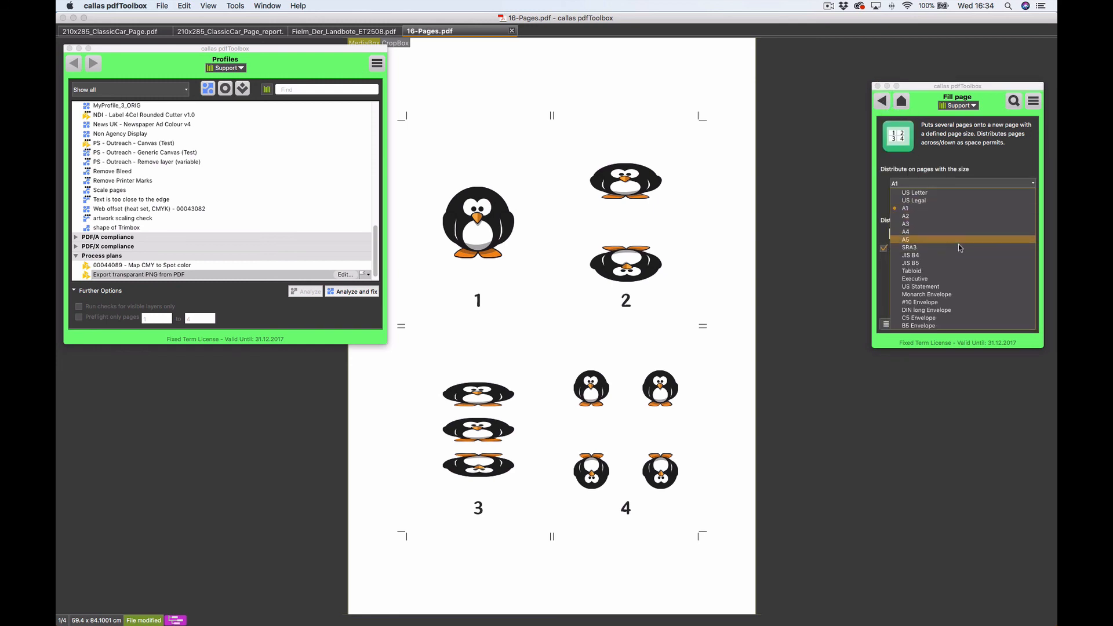
left_click(978, 160)
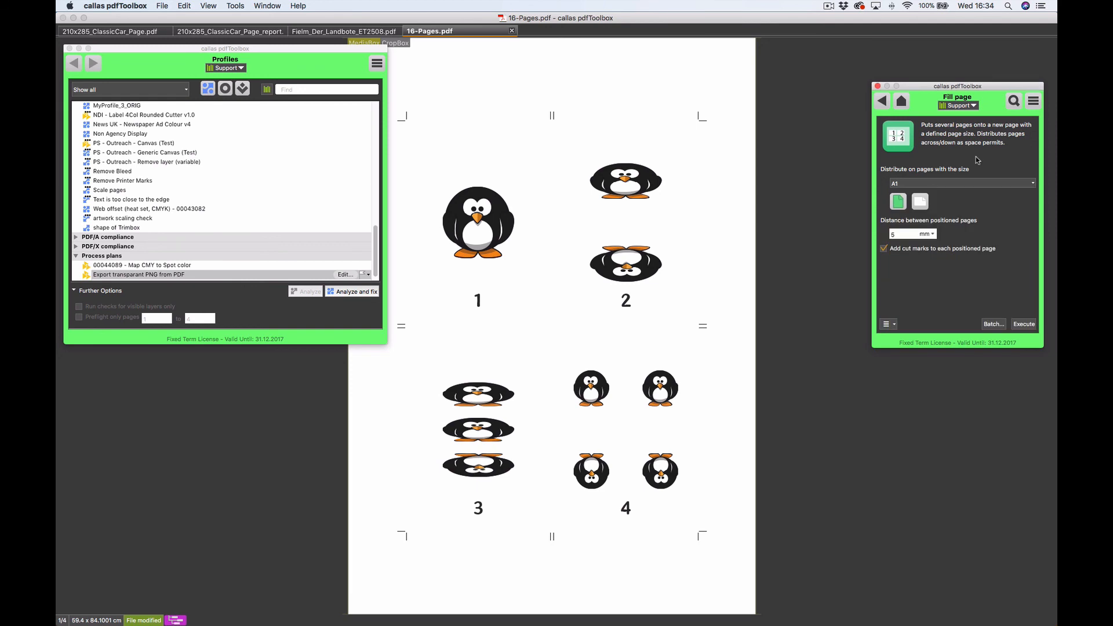
- Open the sheet size definitions in PageSizes.txt, review the predefined and user-defined entries, and close the file
left_click(893, 324)
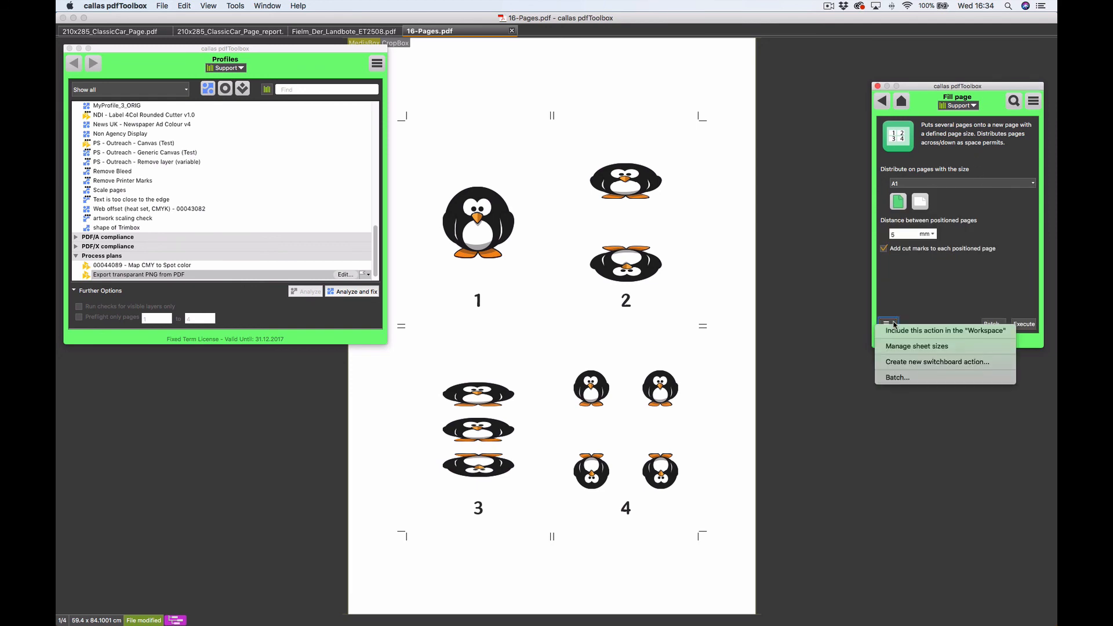
left_click(910, 348)
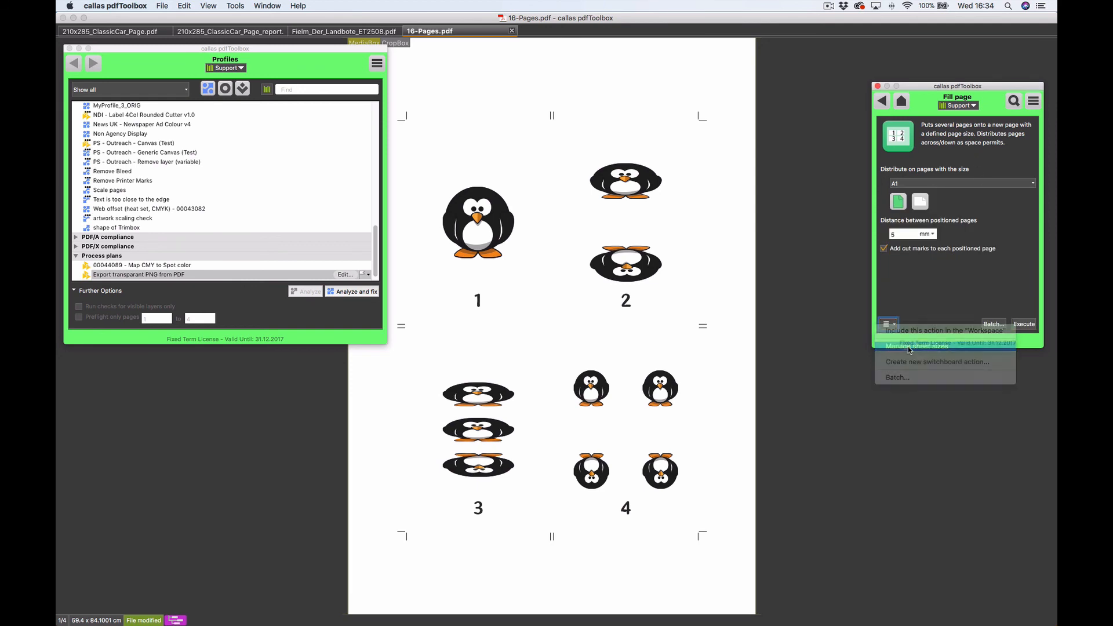
scroll(321, 271, "down", 5)
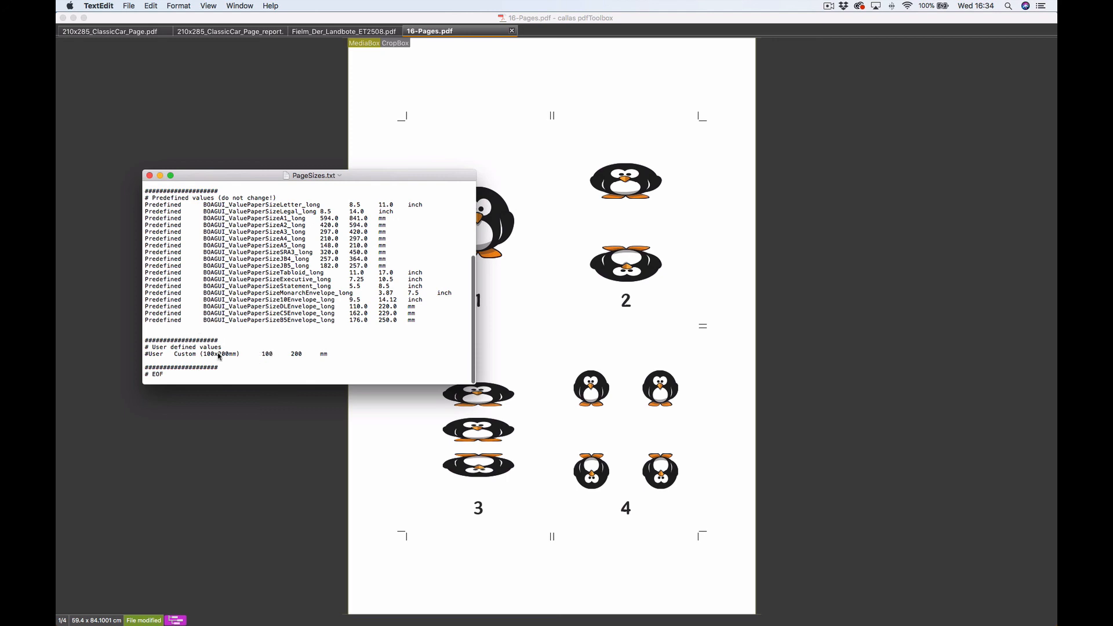
scroll(219, 357, "up", 10)
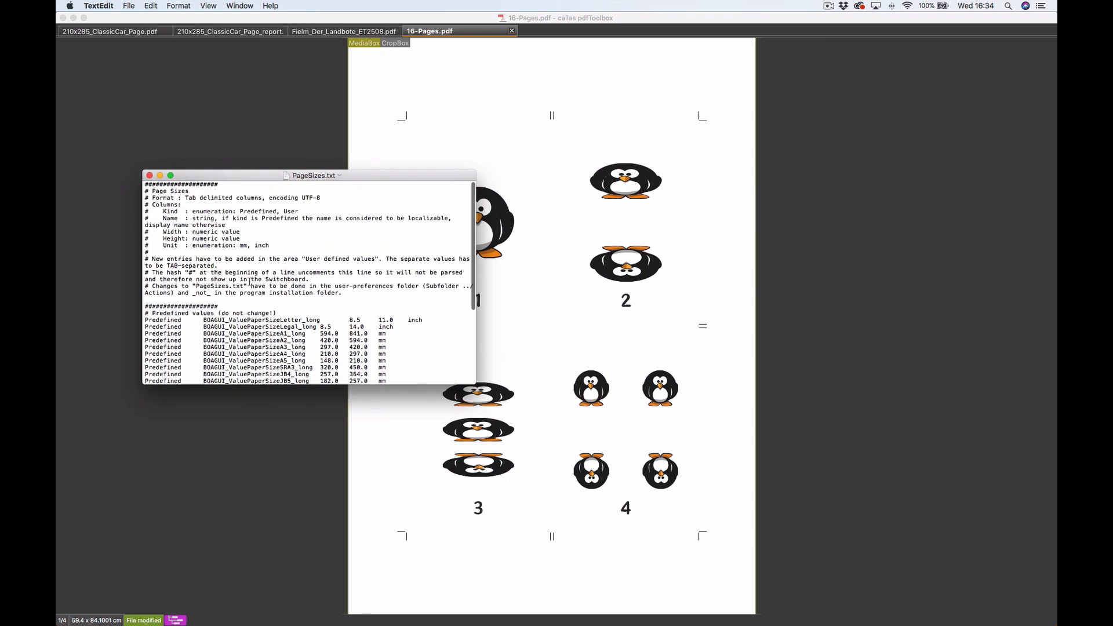
scroll(273, 313, "down", 5)
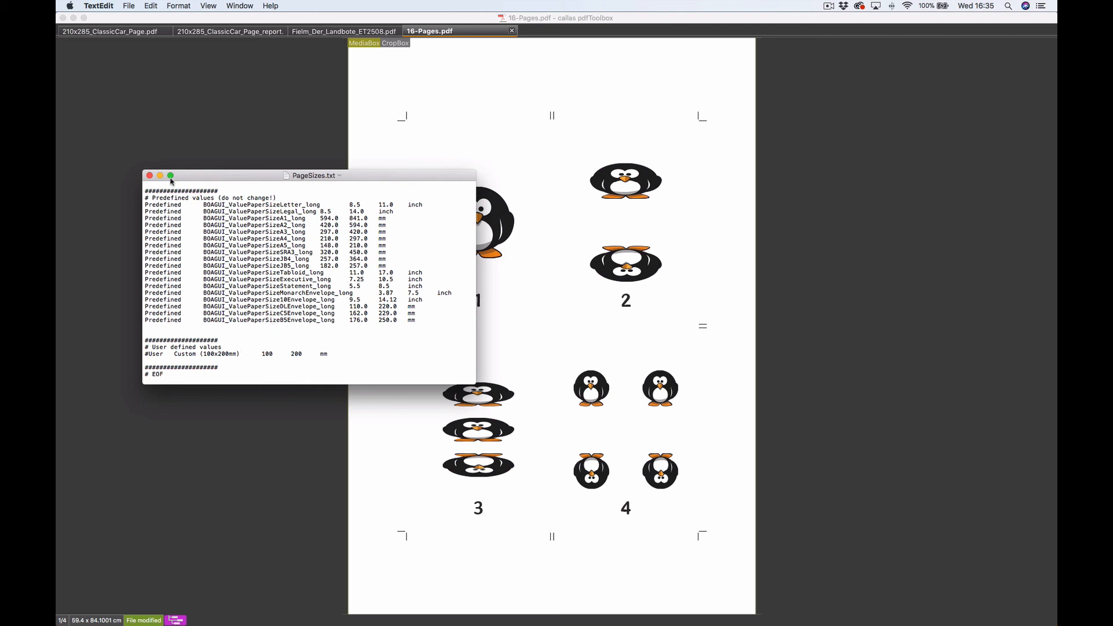
left_click(149, 175)
left_click(174, 170)
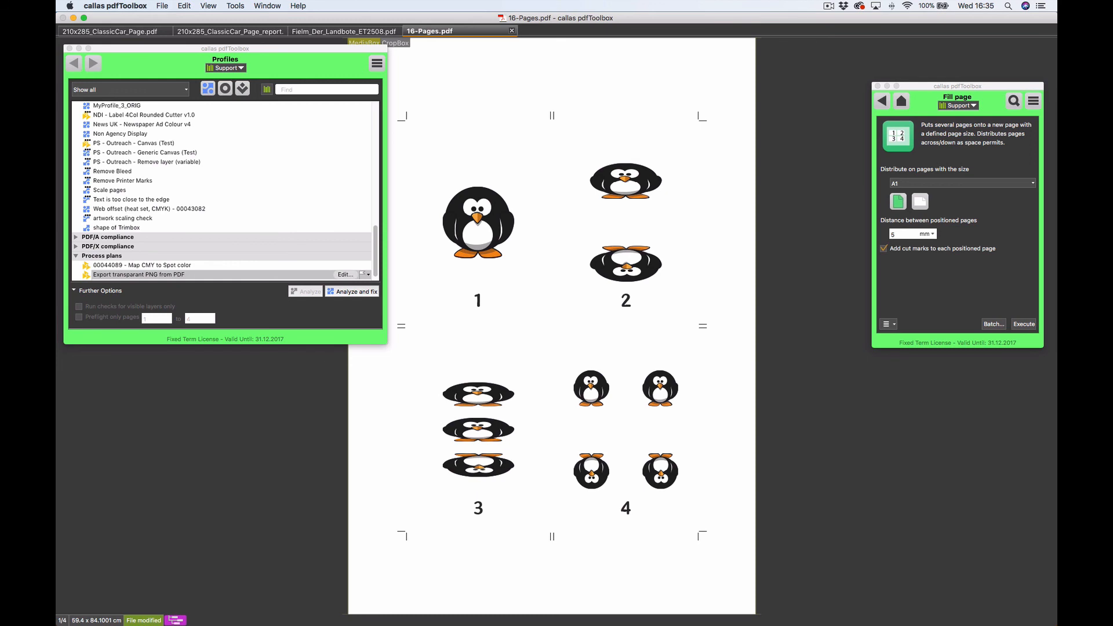
key("super+Tab")
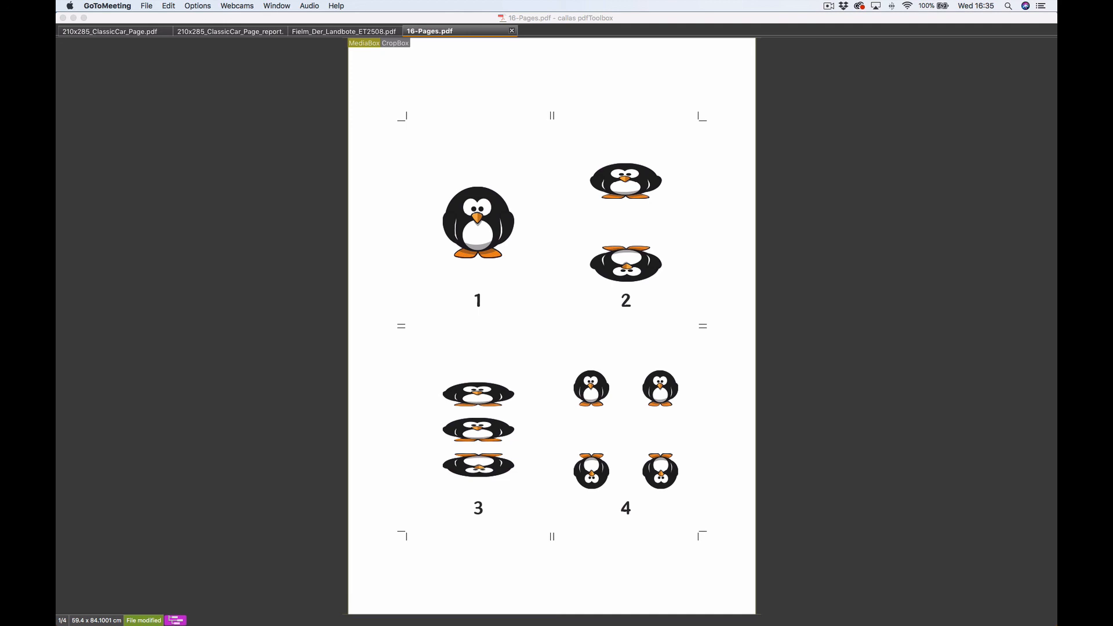
left_click(363, 296)
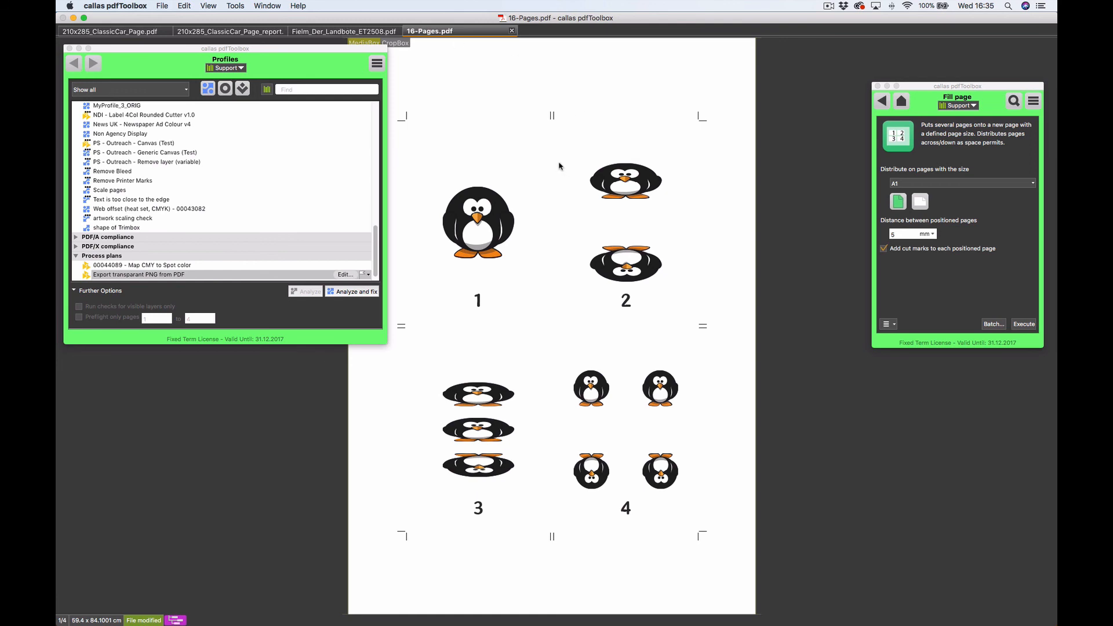
- Run the Colors report from the Switchboard's Reports group on 16-Pages.pdf
left_click(902, 101)
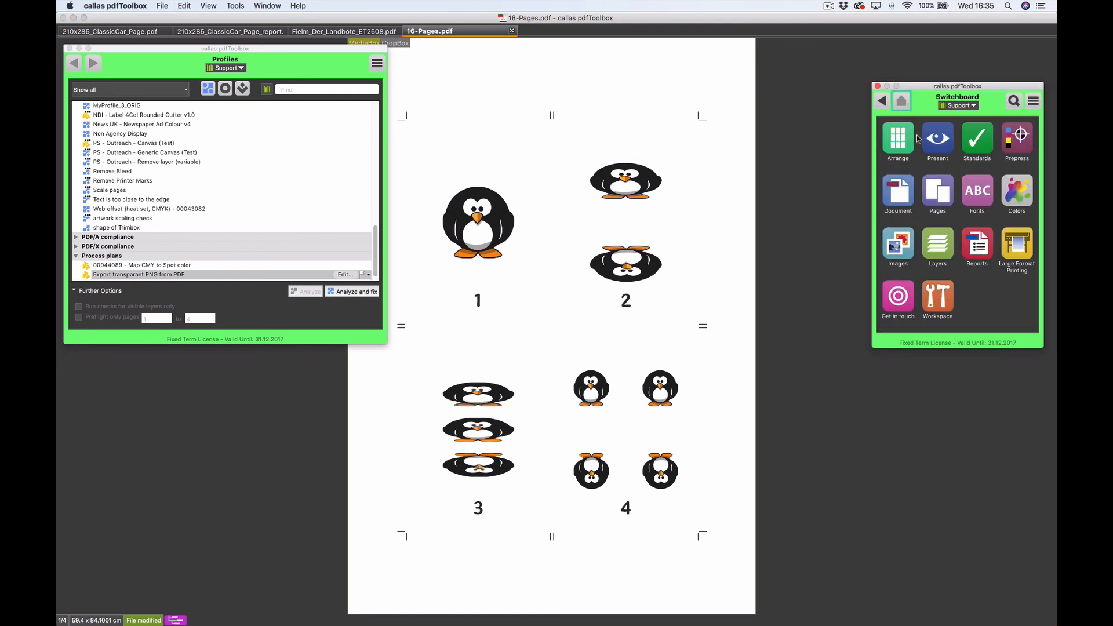
left_click(984, 244)
left_click(980, 145)
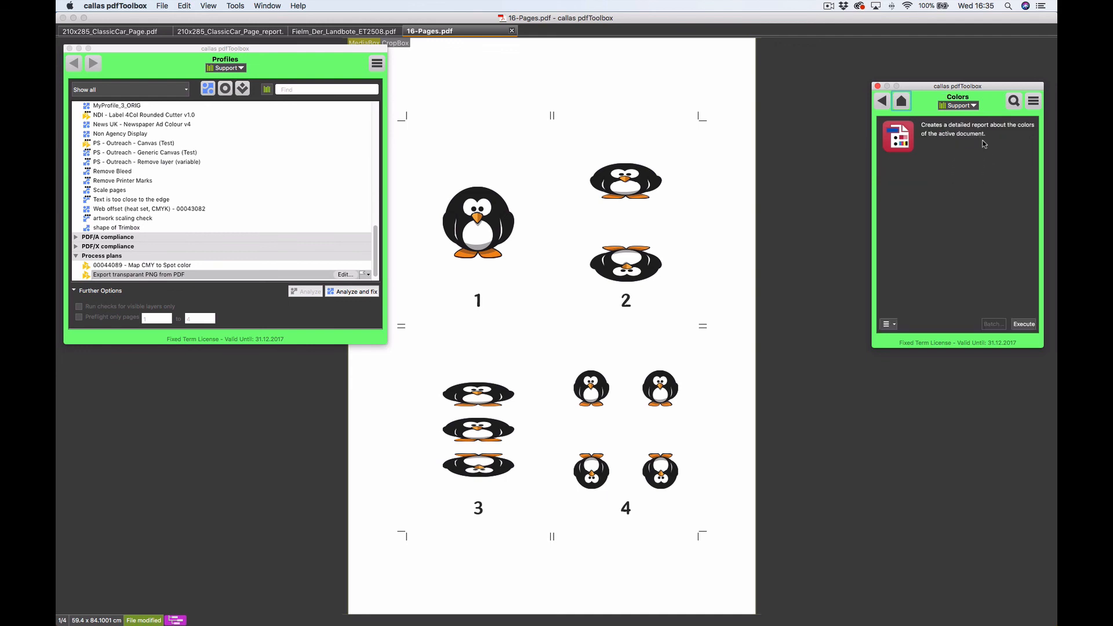
left_click(1019, 327)
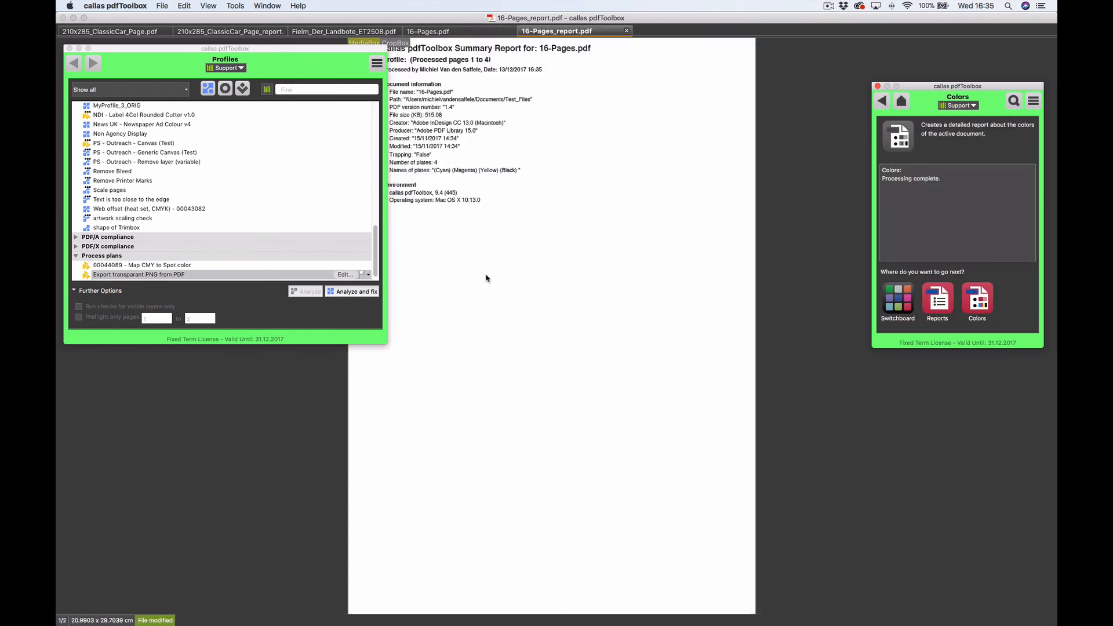
- Examine the color report's summary and color space pages, narrowing the Profiles window so it does not cover them
scroll(486, 279, "down", 1)
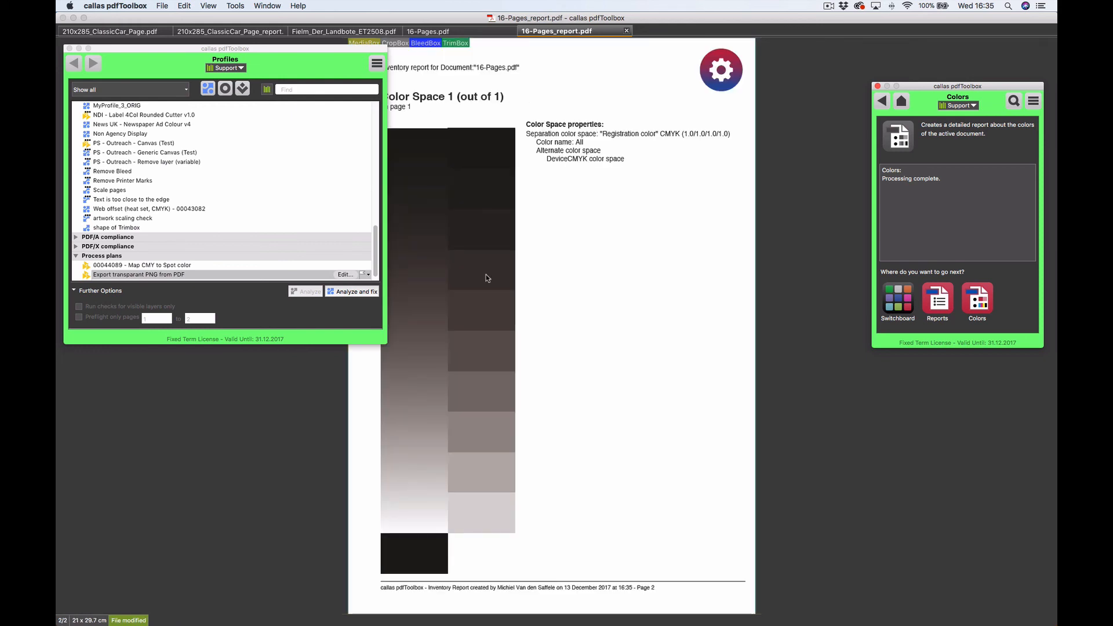
scroll(487, 277, "up", 1)
scroll(487, 277, "down", 1)
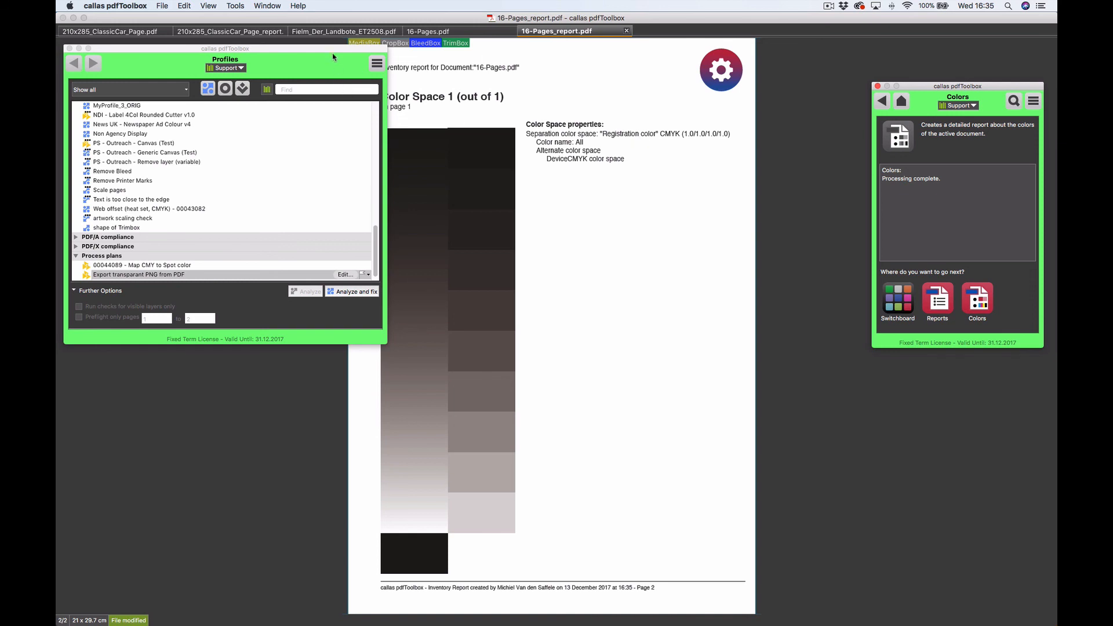
left_click_drag(386, 54, 327, 56)
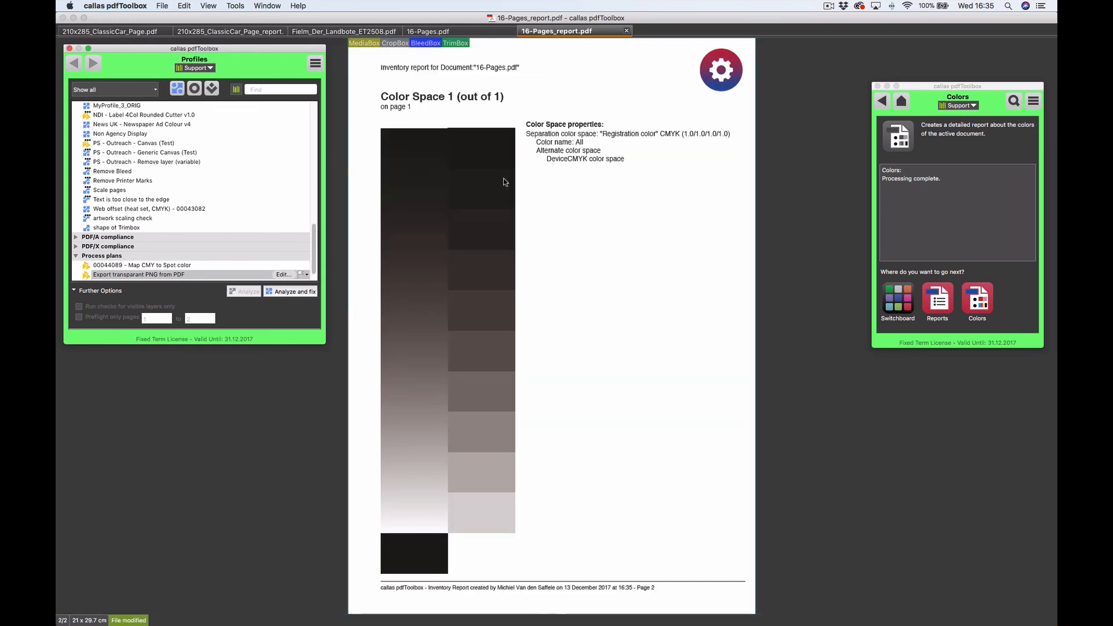
scroll(506, 182, "up", 2)
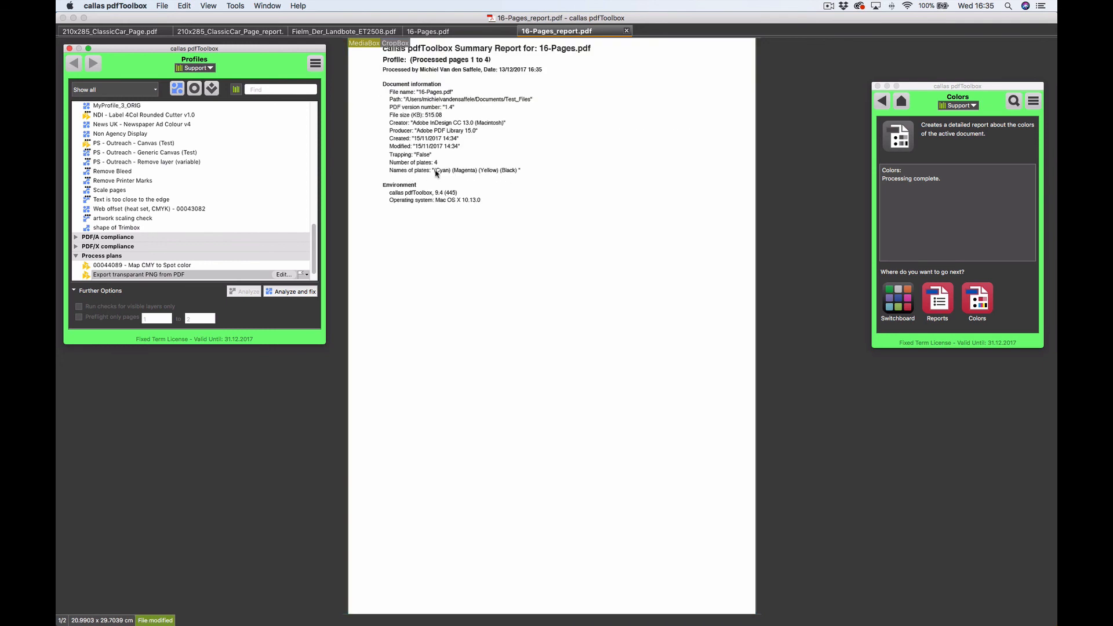
scroll(513, 174, "down", 2)
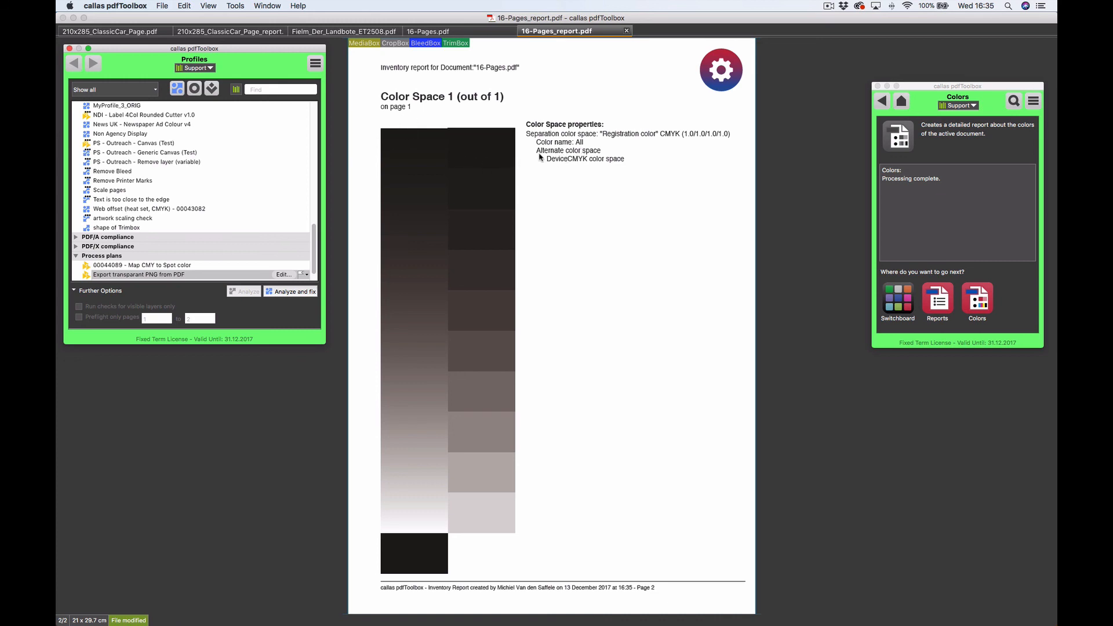
scroll(573, 168, "up", 2)
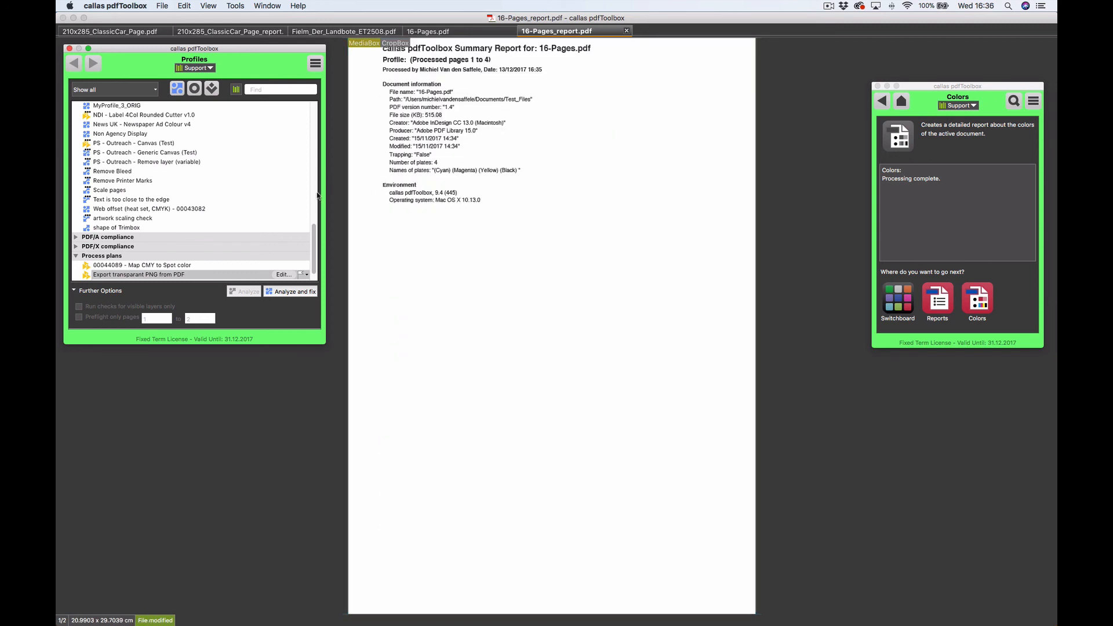
- Run the Images report on Fielm_Der_Landbote_ET2508.pdf
left_click(951, 302)
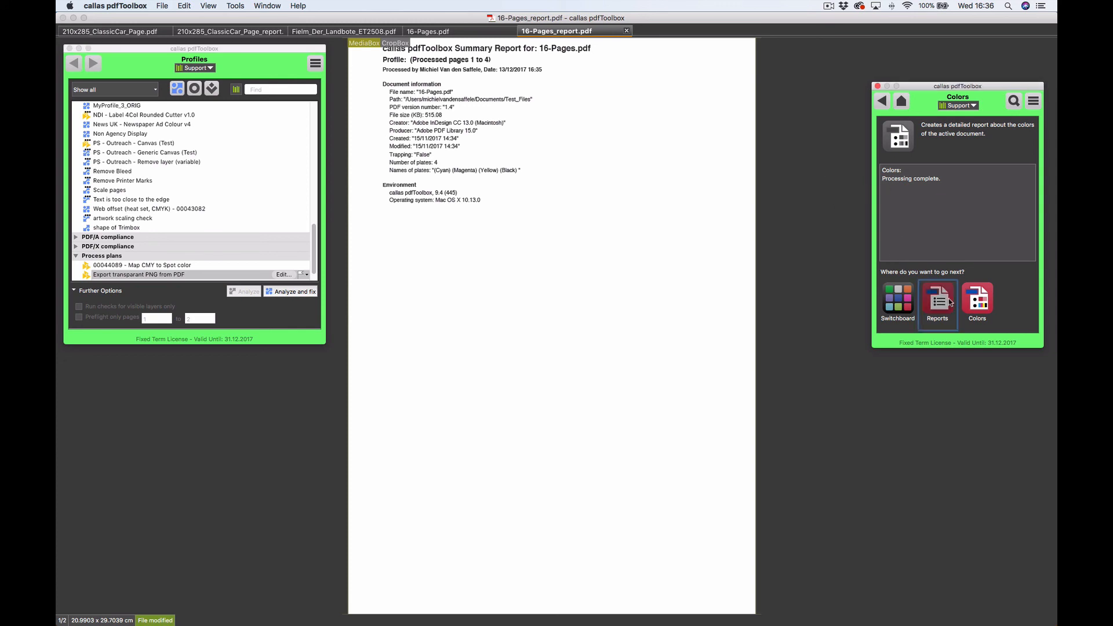
left_click(937, 147)
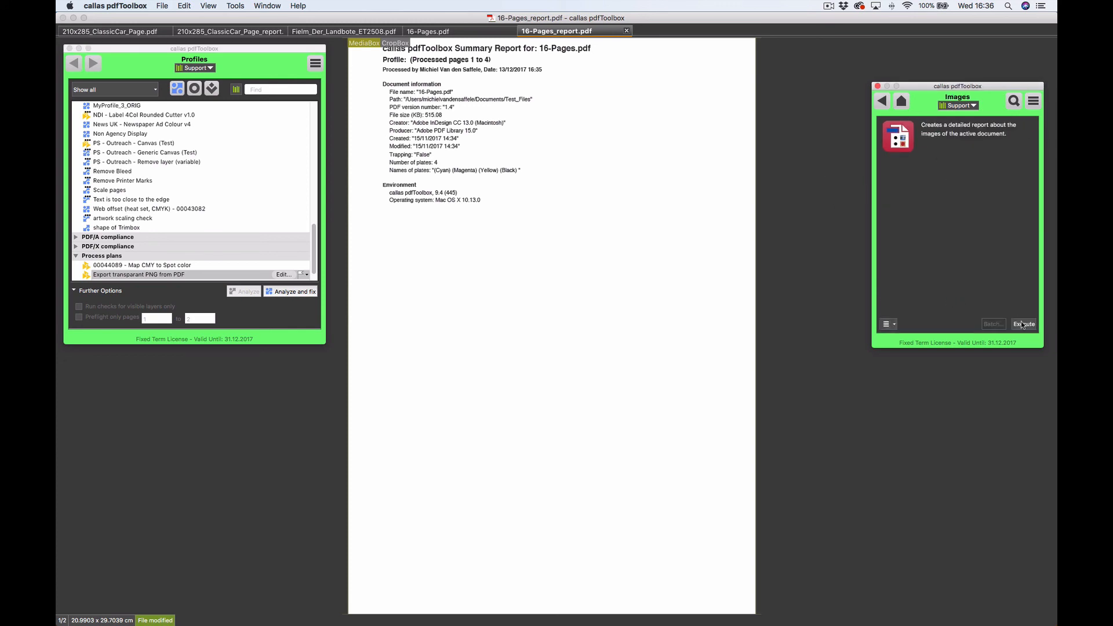
left_click(433, 32)
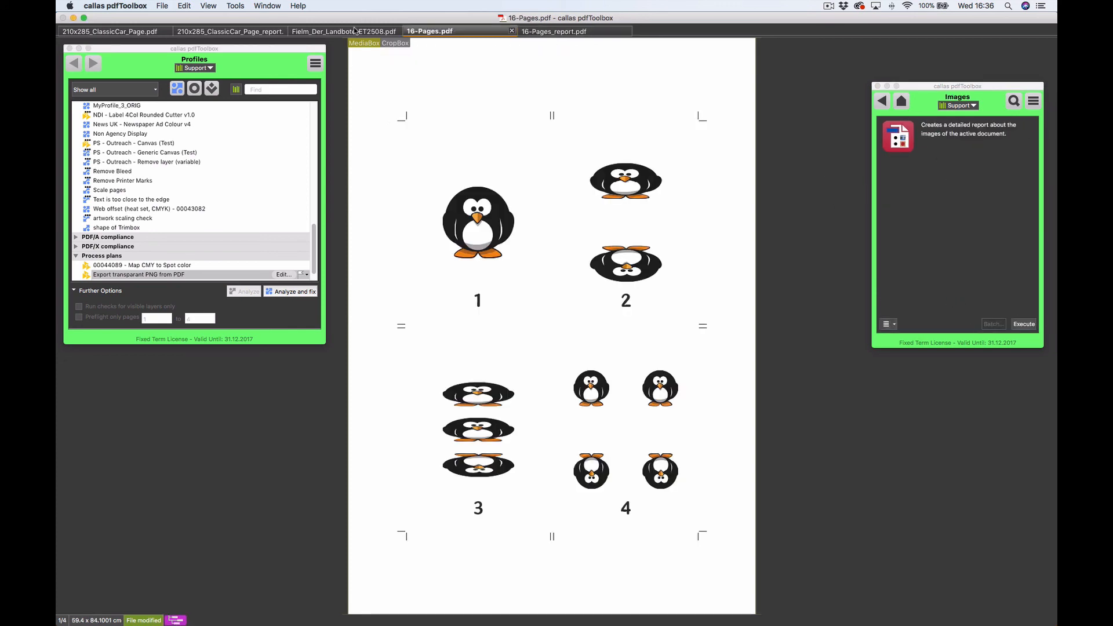
left_click(355, 31)
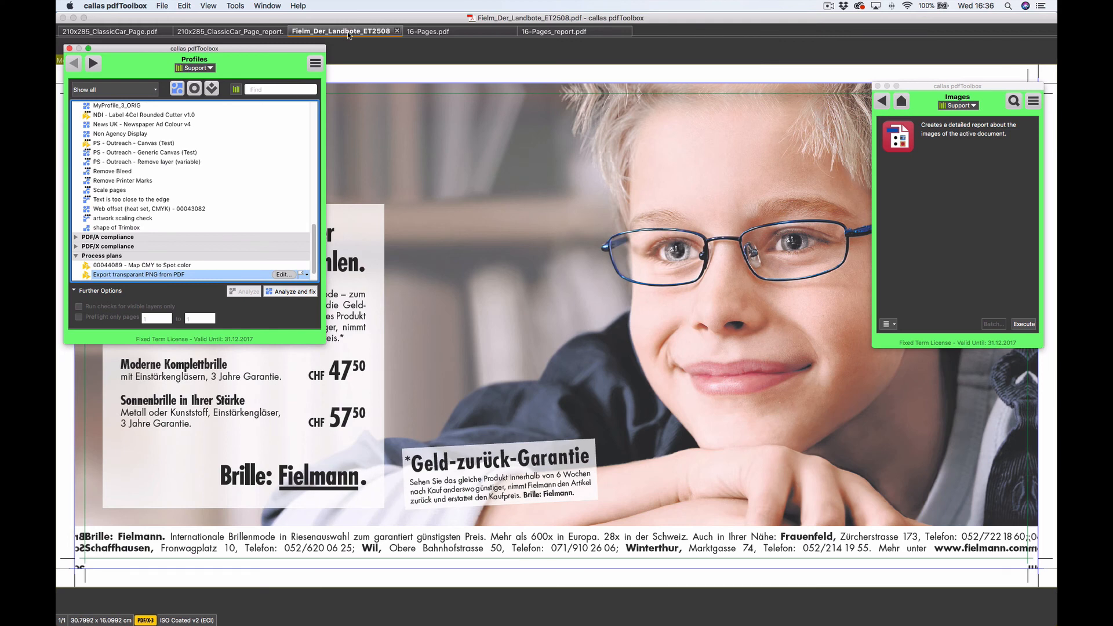
left_click(1022, 324)
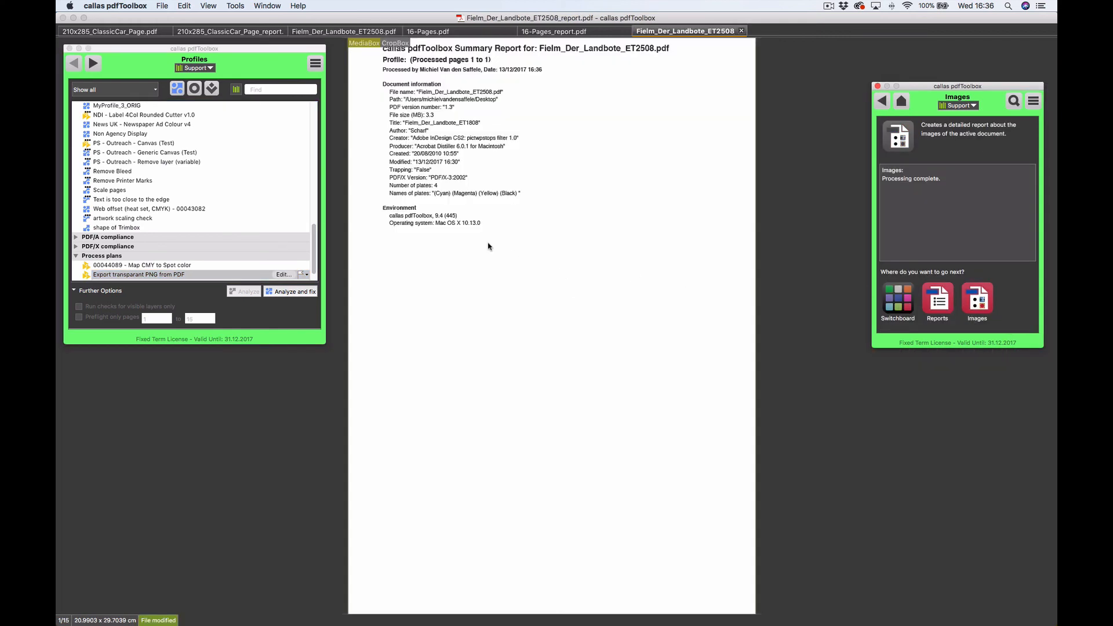
- Page through the Fielm_Der_Landbote_ET2508 image report and examine the properties listed for its images
scroll(488, 246, "down", 15)
scroll(487, 246, "up", 15)
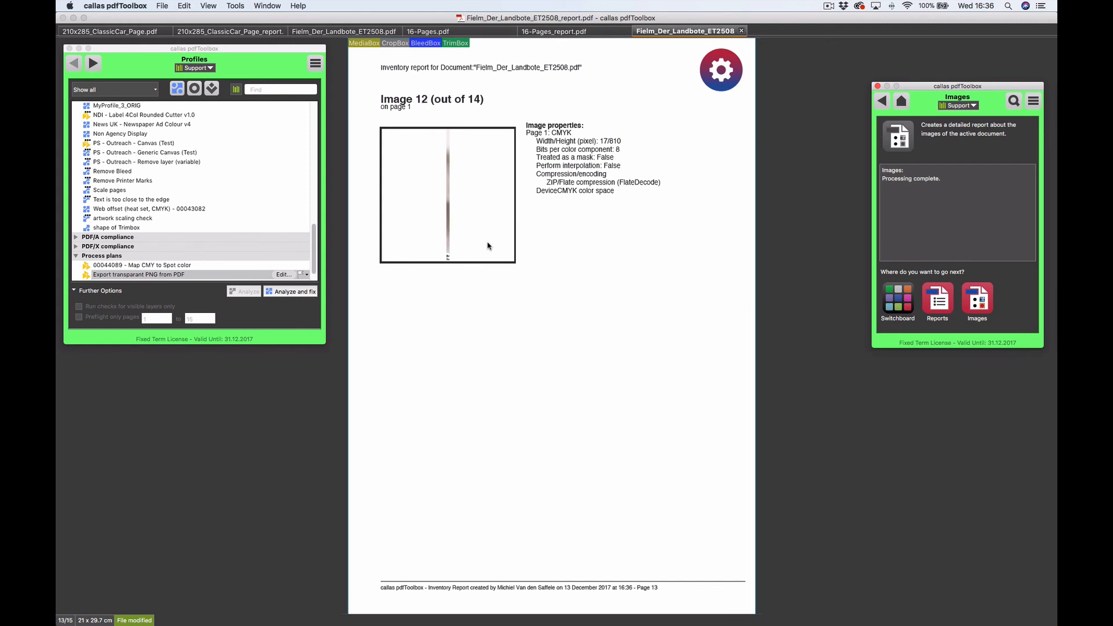
scroll(488, 246, "down", 2)
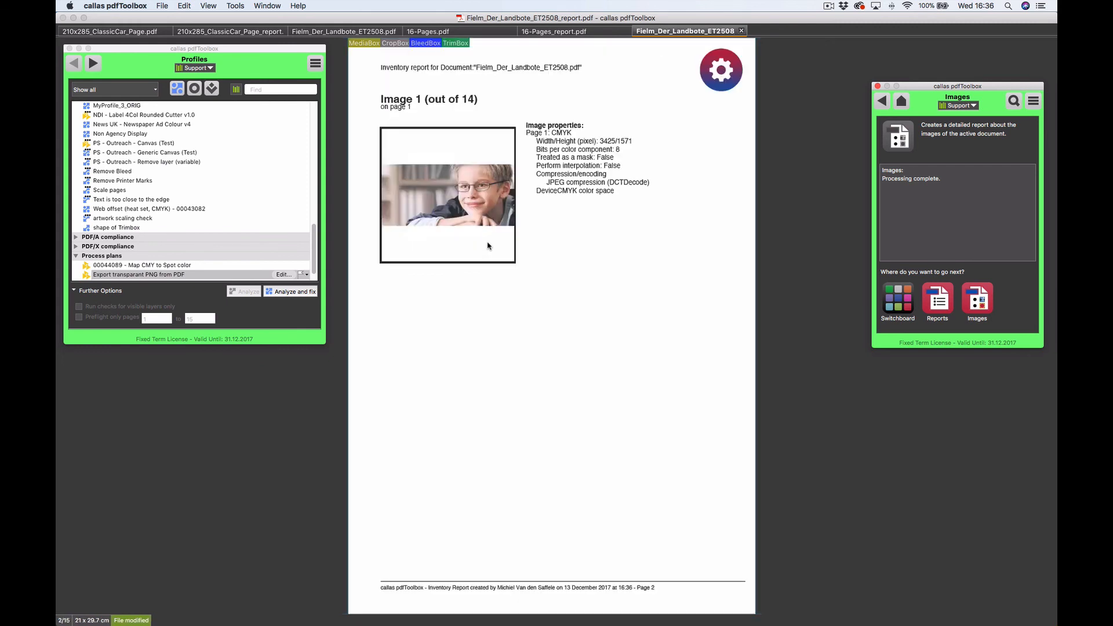
scroll(488, 246, "up", 2)
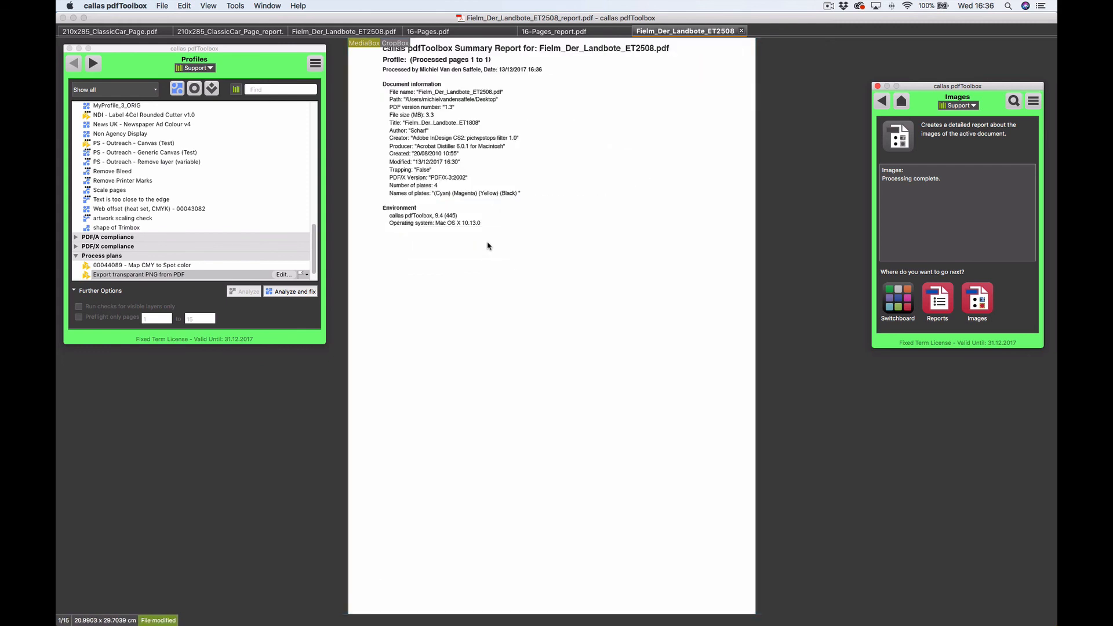
scroll(488, 246, "down", 6)
scroll(487, 246, "up", 2)
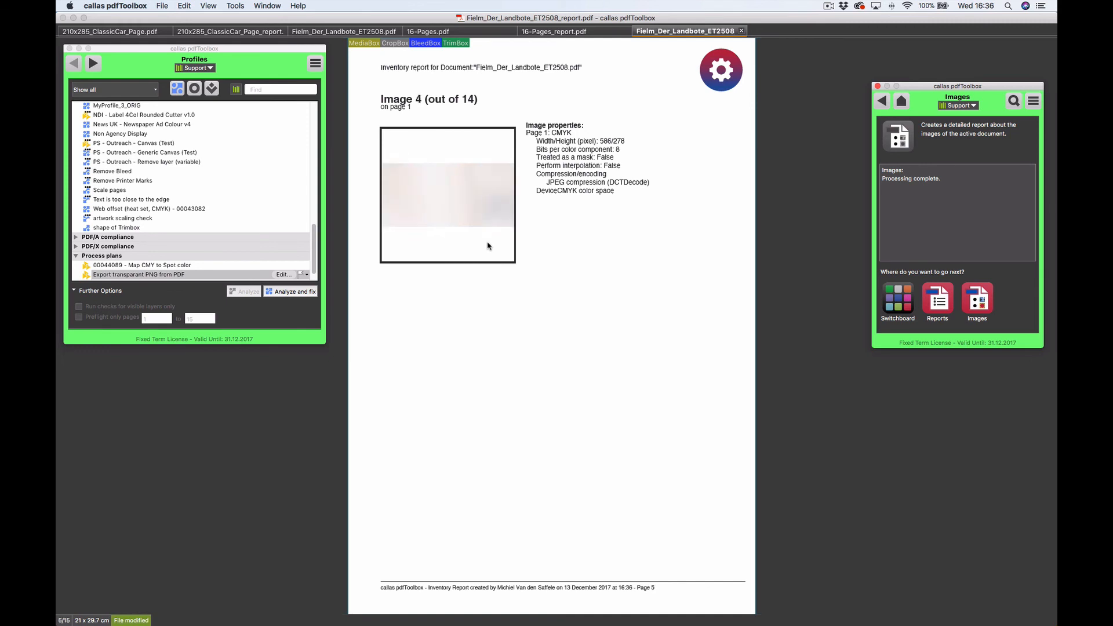
scroll(488, 246, "up", 3)
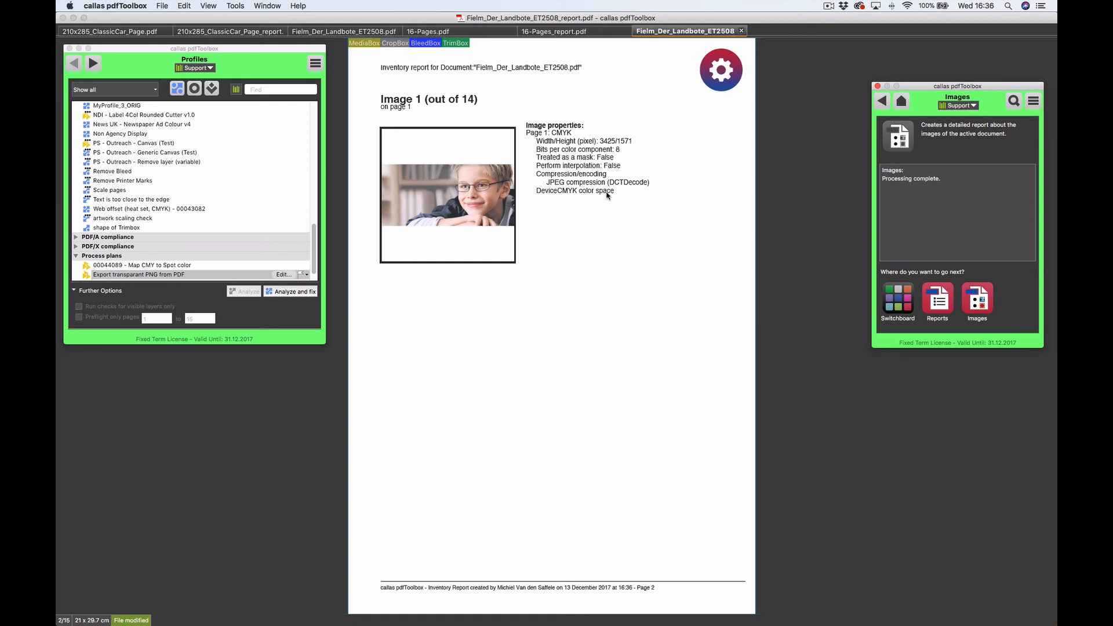
- Run the Images report on 210x285_ClassicCar_Page.pdf
left_click(247, 33)
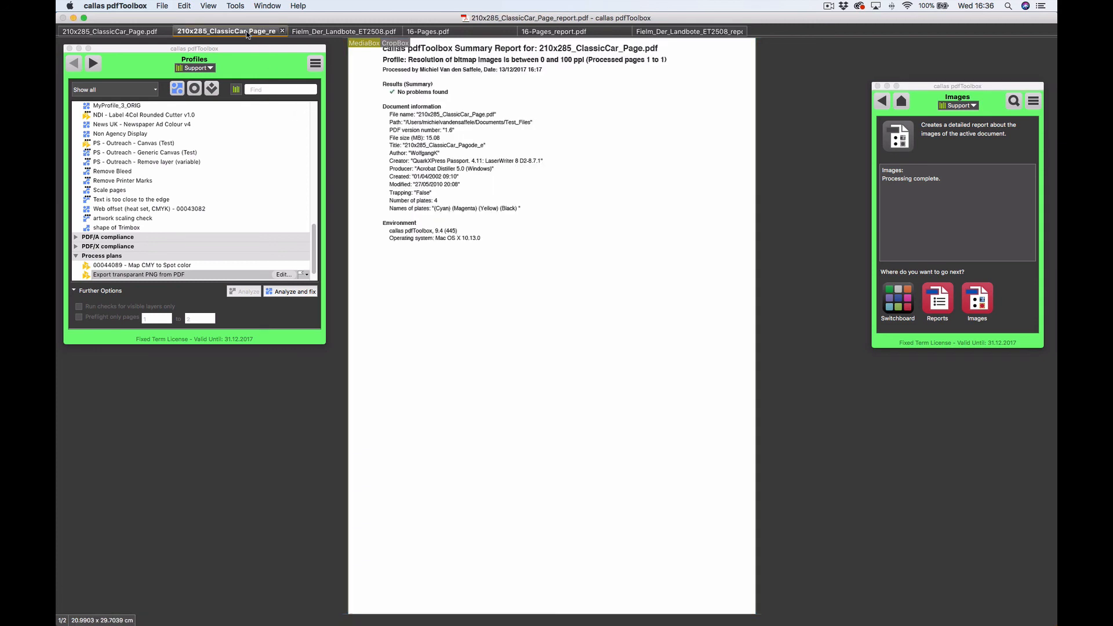
left_click(140, 33)
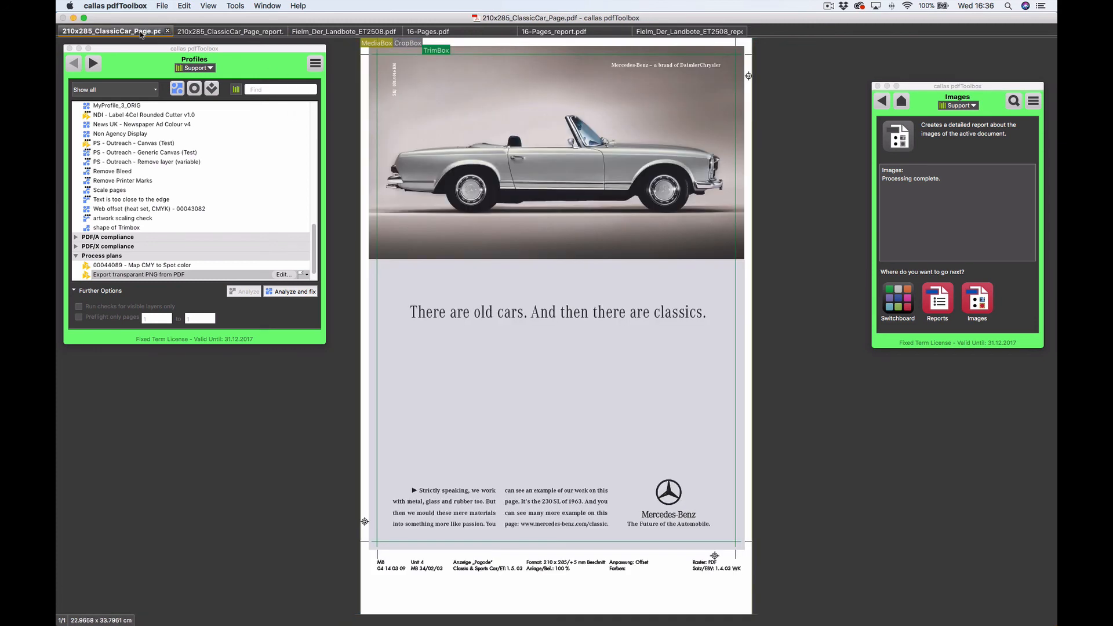
left_click(975, 305)
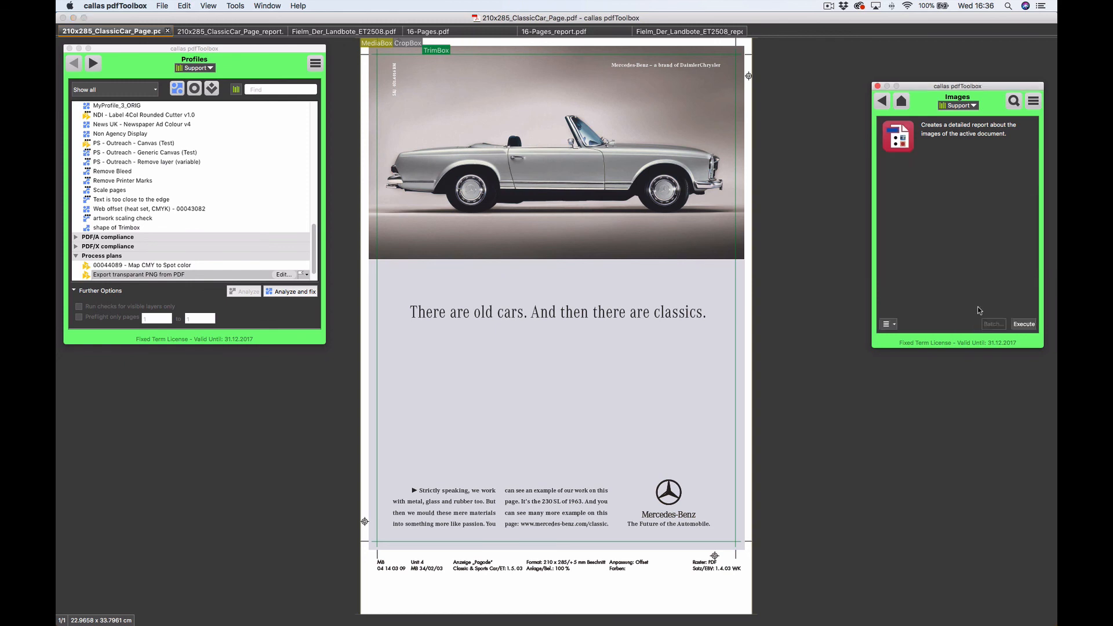
left_click(1023, 325)
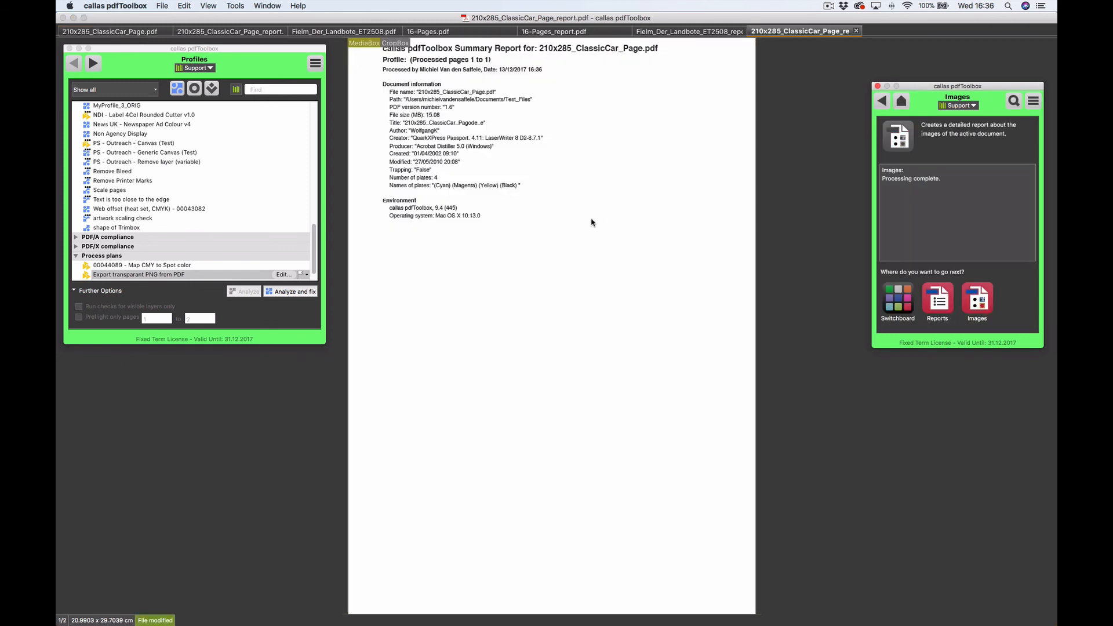
- Examine the image properties in the 210x285_ClassicCar_Page report, and return to the Reports group
key("Page_Down")
key("Page_Up")
key("Page_Down")
key("Page_Down")
key("Page_Down")
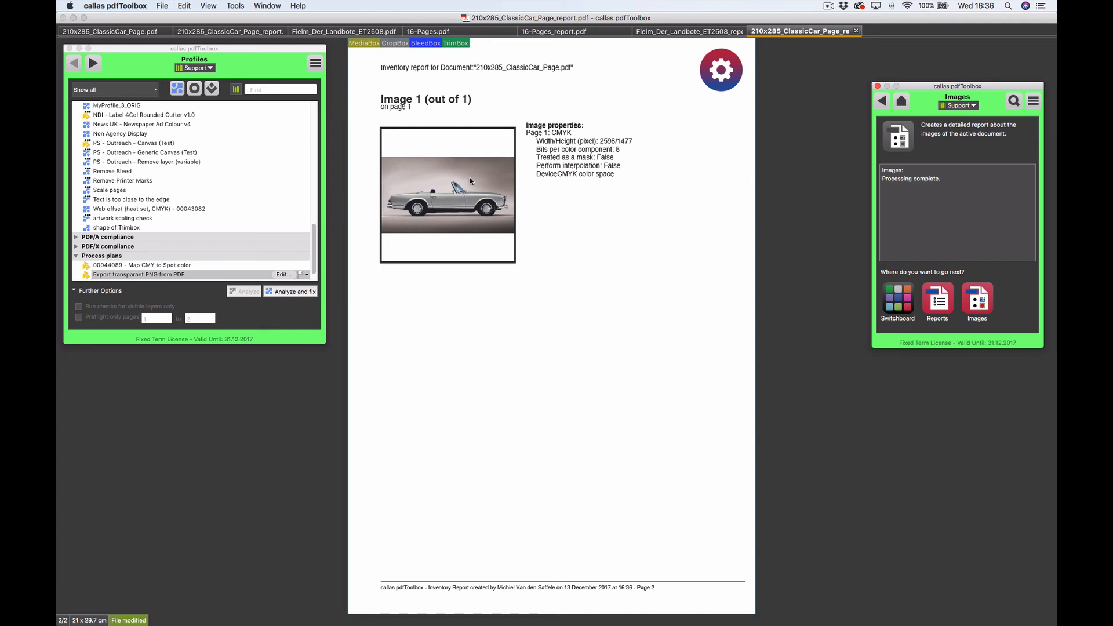
left_click(883, 102)
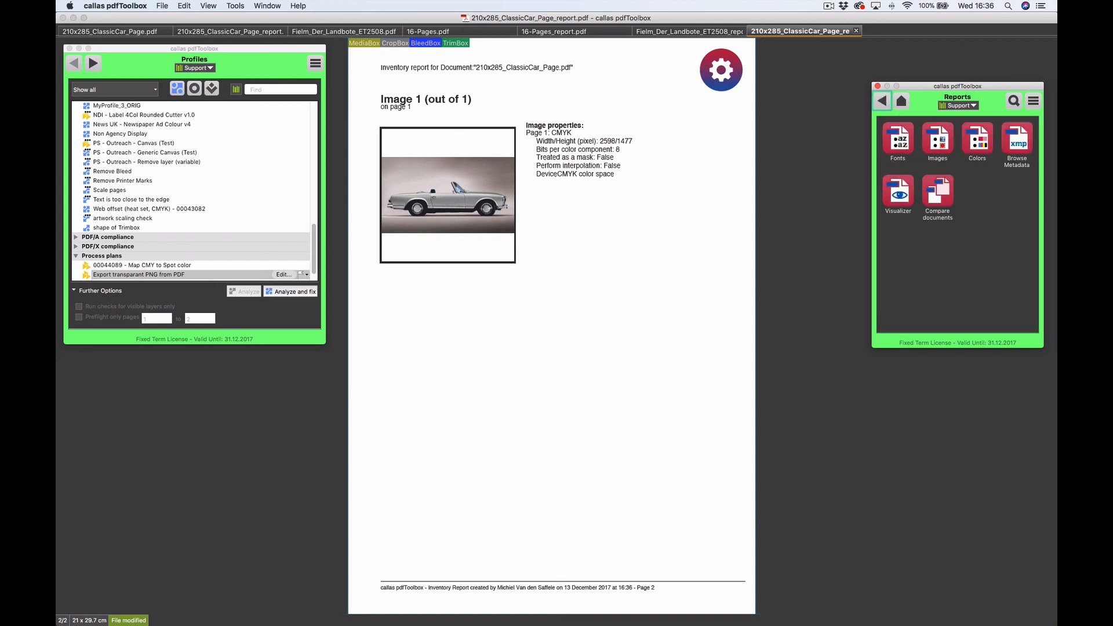
- Examine the list of libraries available for the profiles, keeping the Support library selected
key("super+Tab")
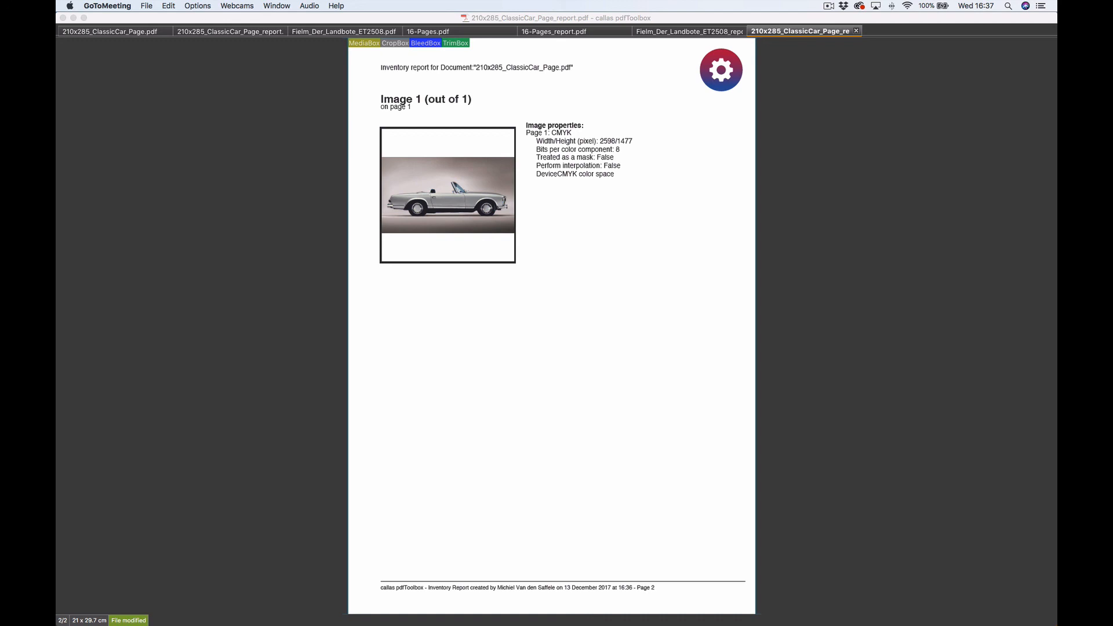
left_click(283, 277)
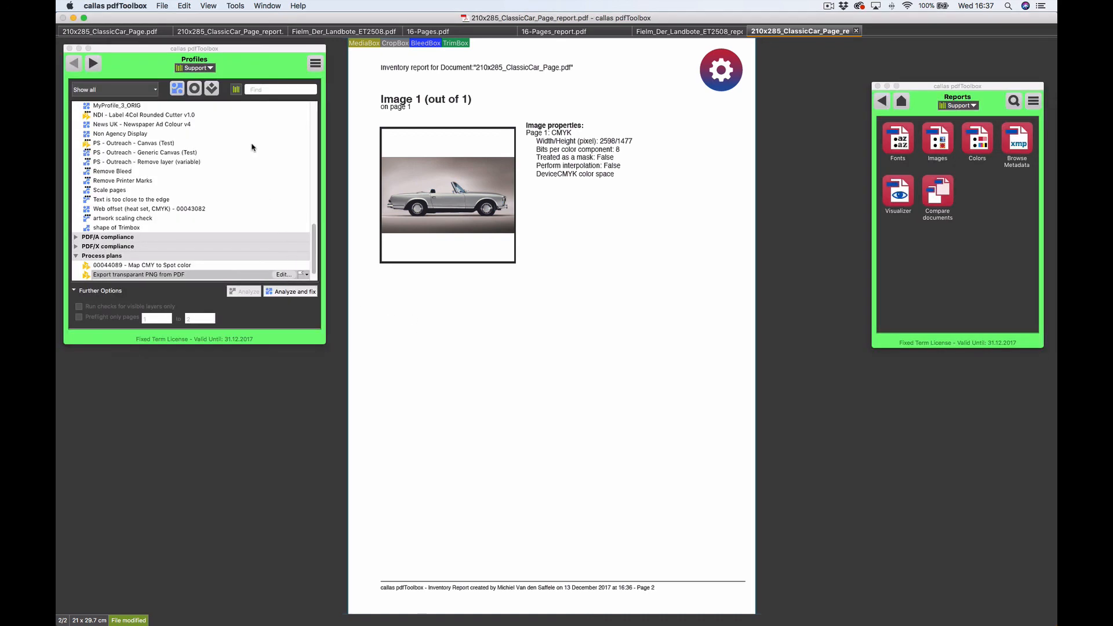
left_click(200, 68)
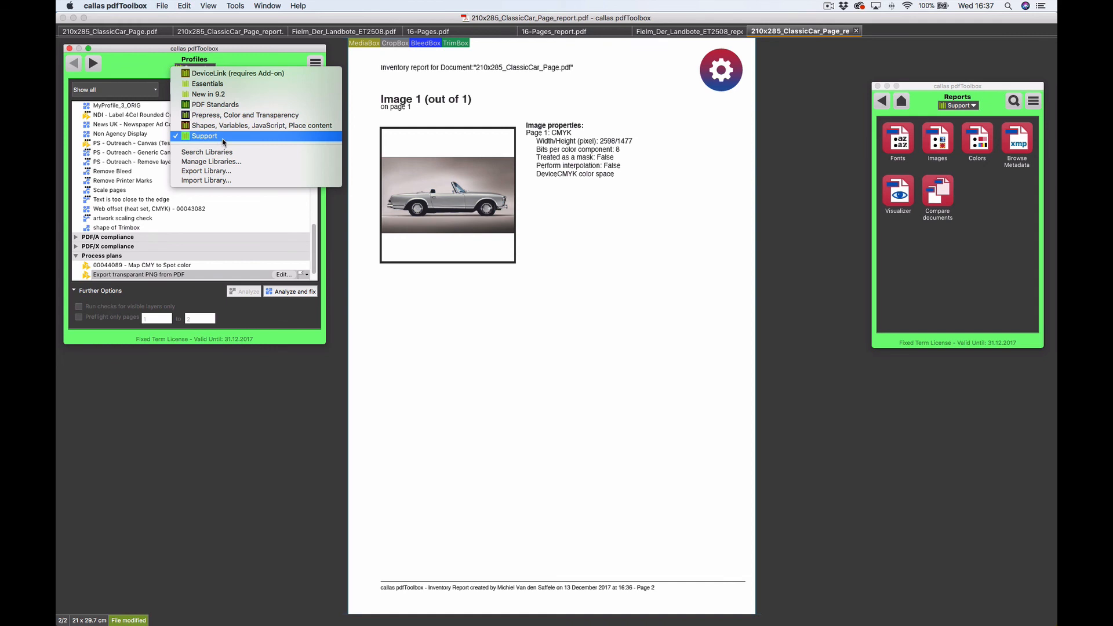
left_click(223, 142)
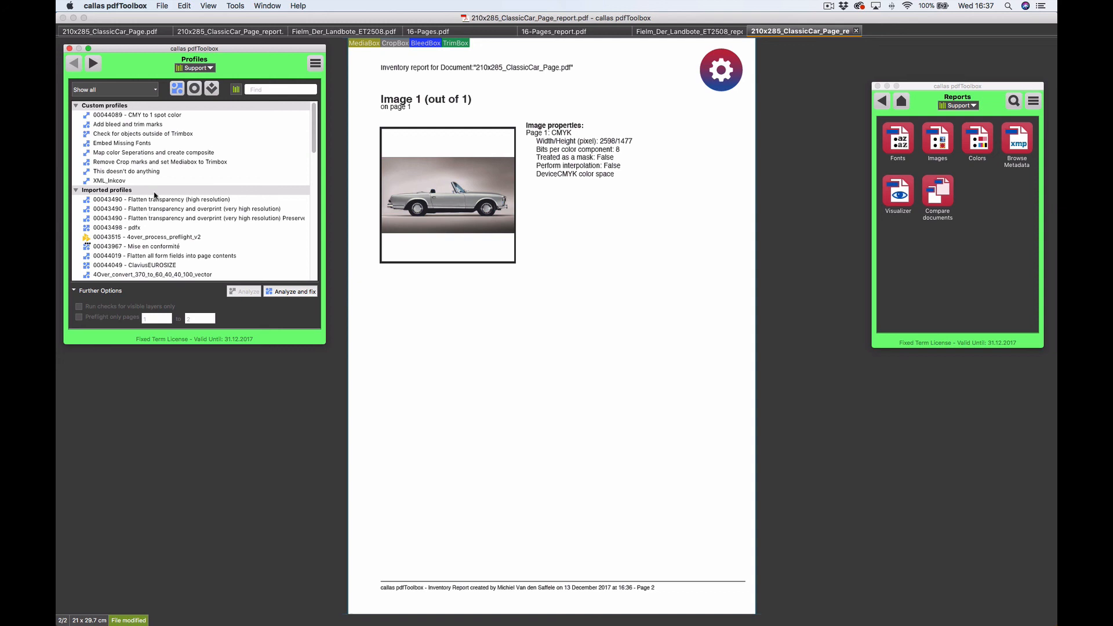
left_click(196, 68)
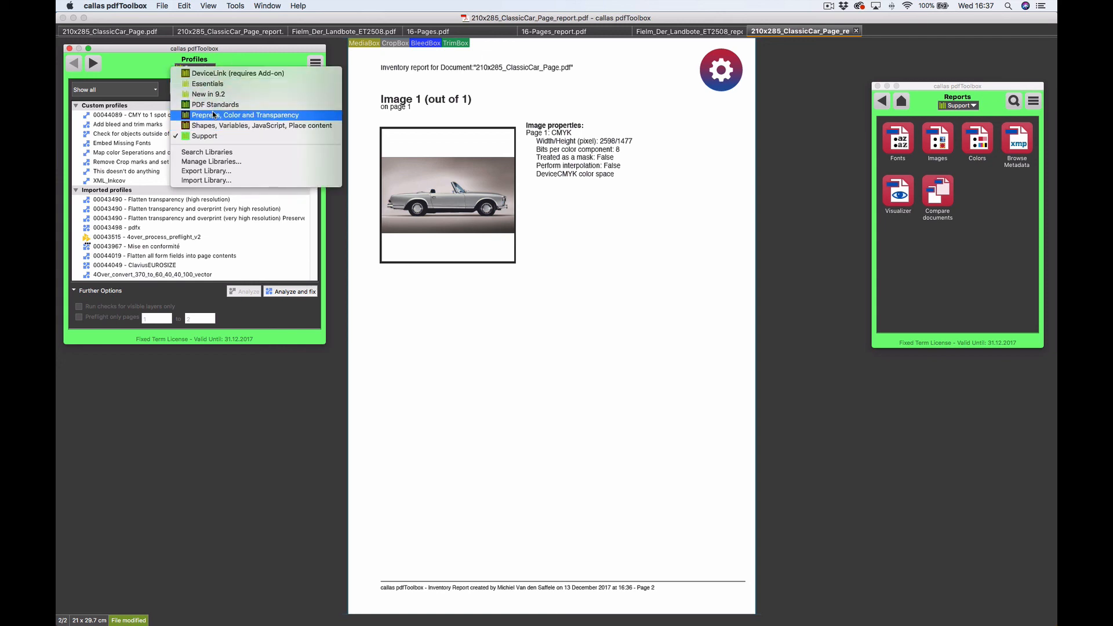
left_click(236, 66)
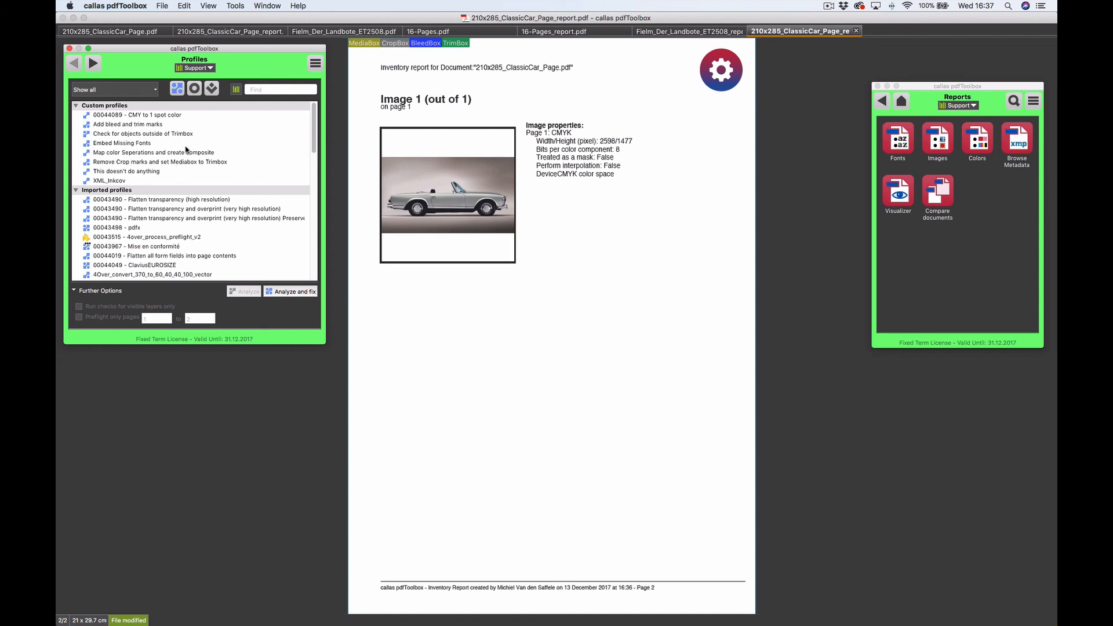
- Try setting up a new library named My library, described as "All the profiles I made myself", with Empty Library as its initial profile set
left_click(314, 66)
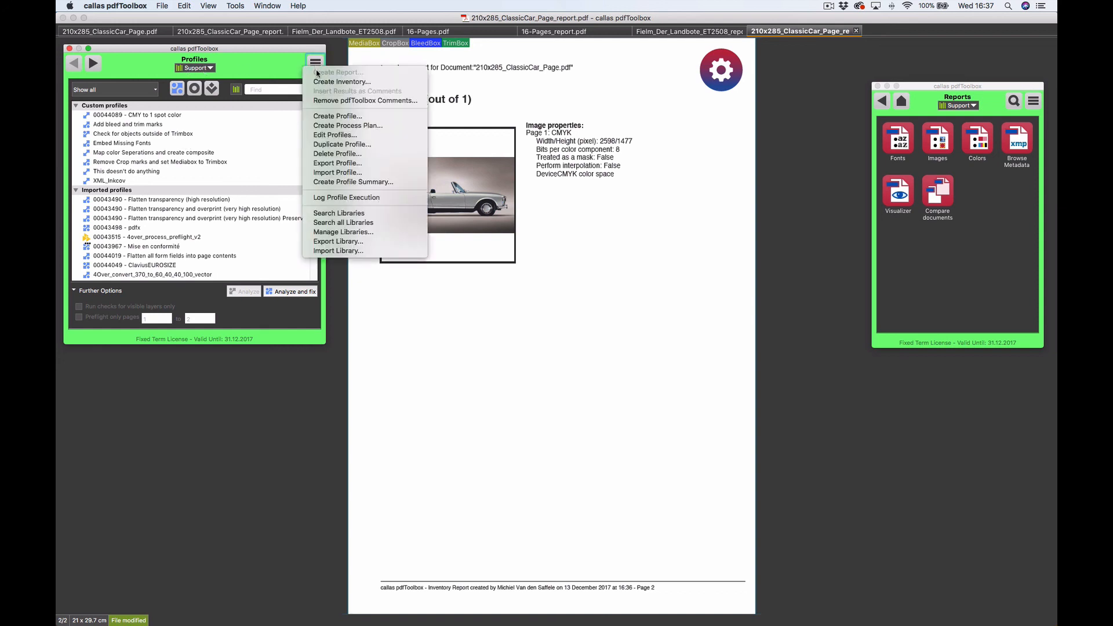
left_click(365, 232)
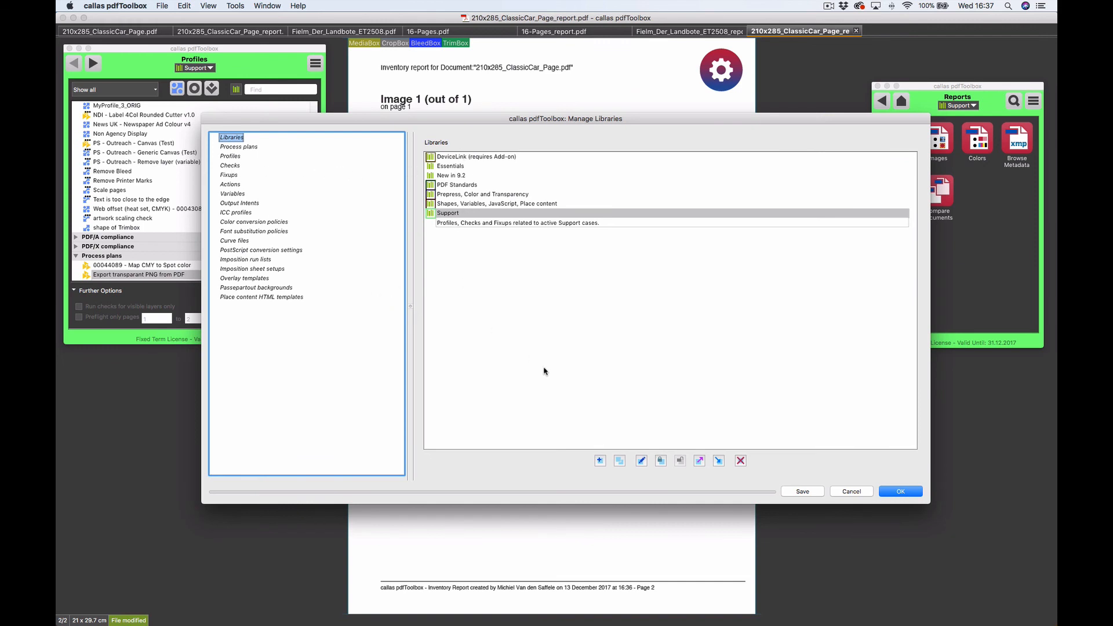
left_click(600, 461)
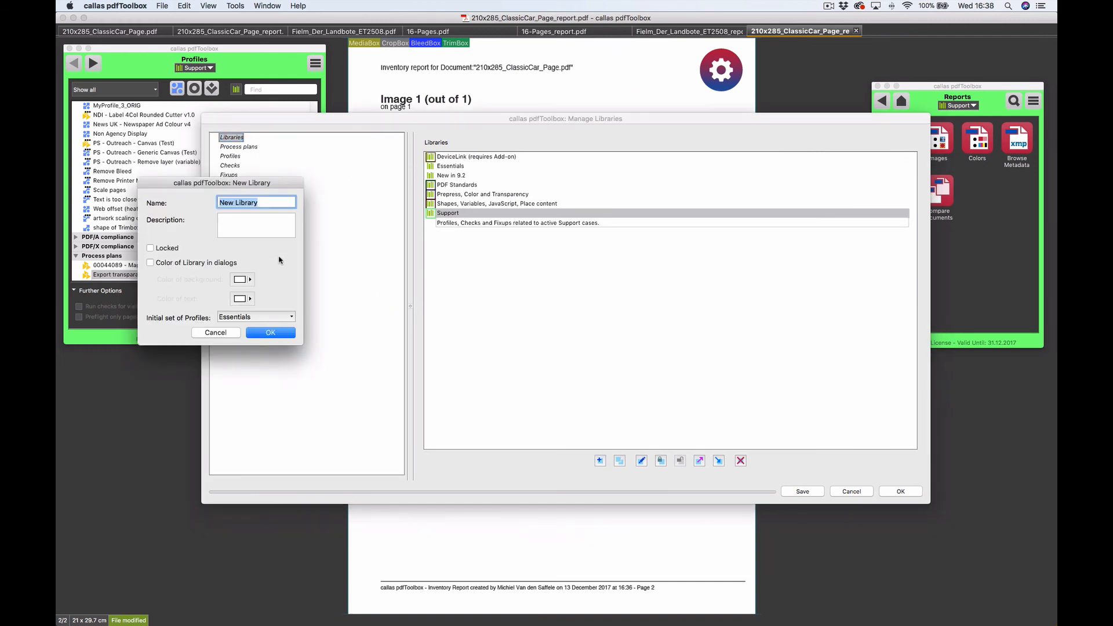
type("My library")
left_click(256, 218)
type("All the")
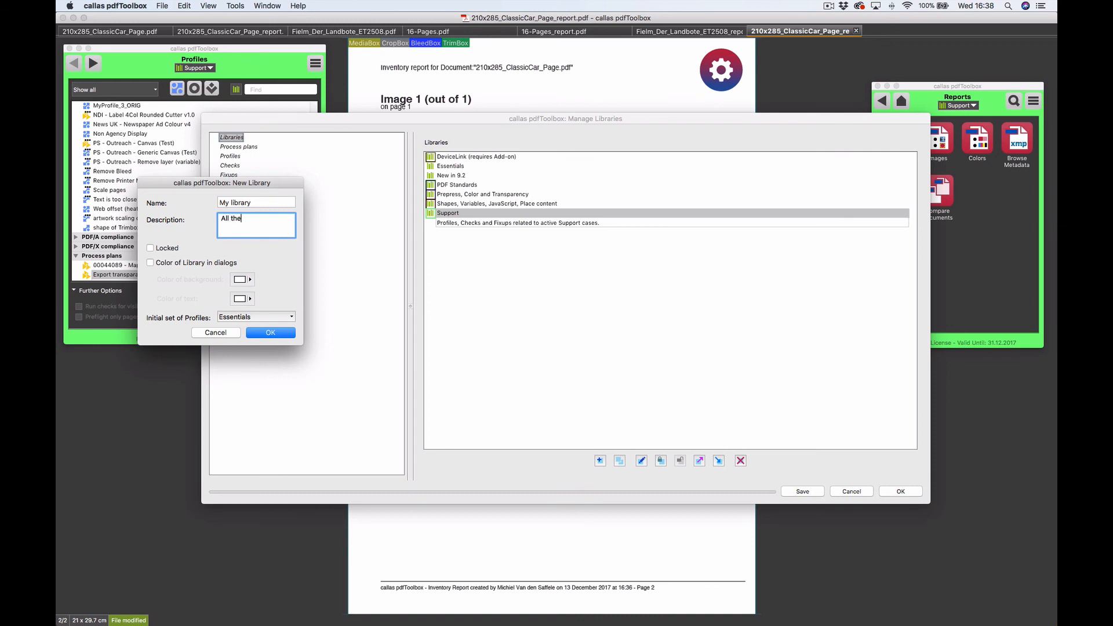
type(" profiles I made myself")
left_click(262, 316)
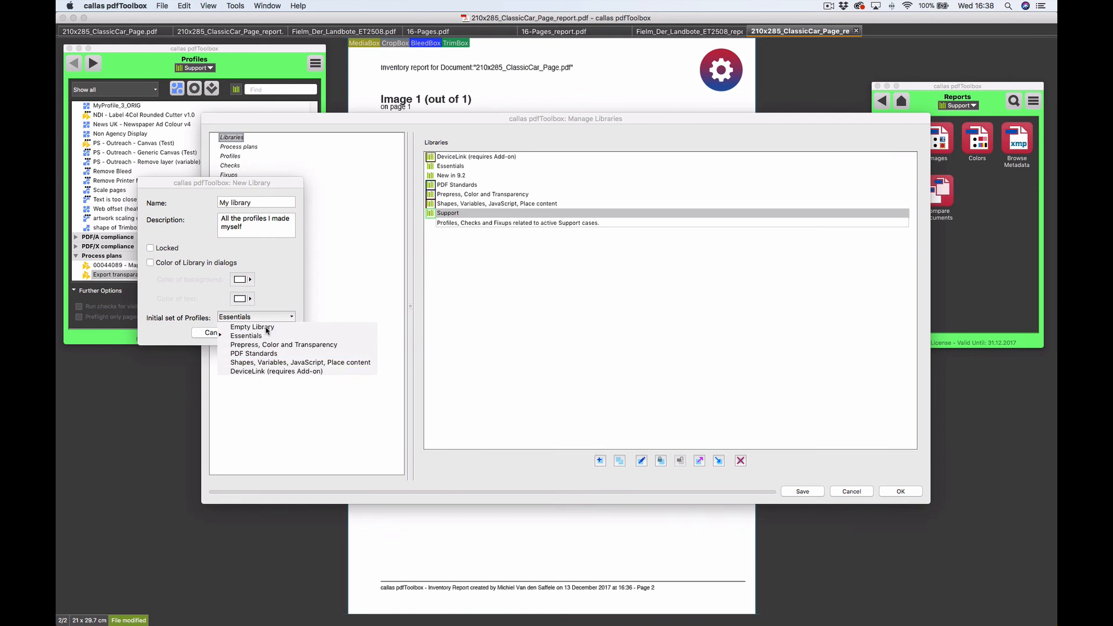
left_click(266, 327)
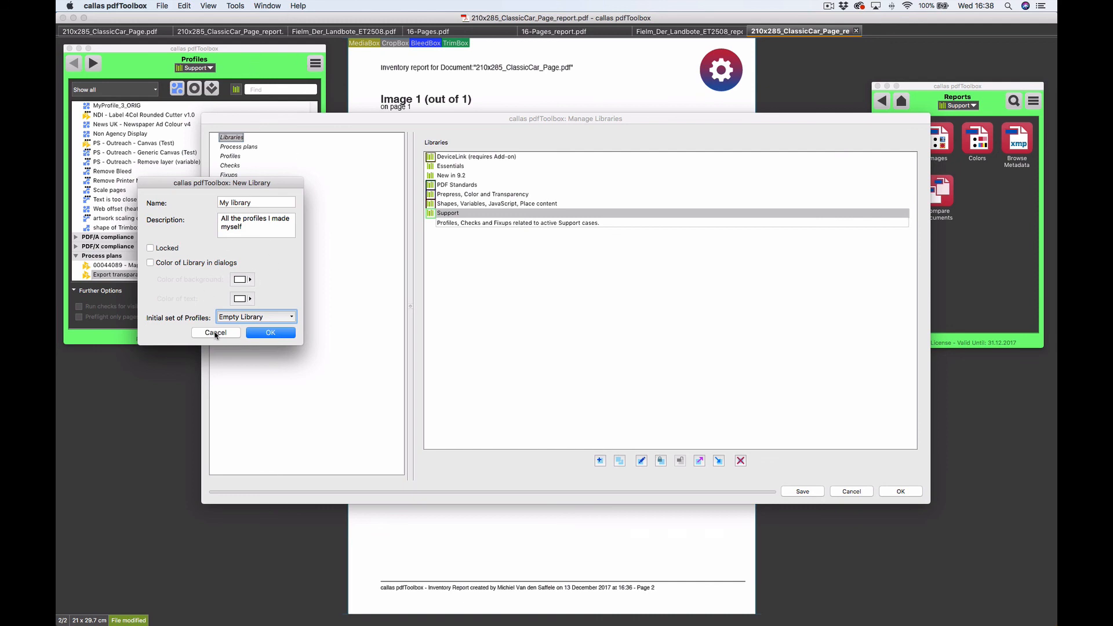
left_click(217, 334)
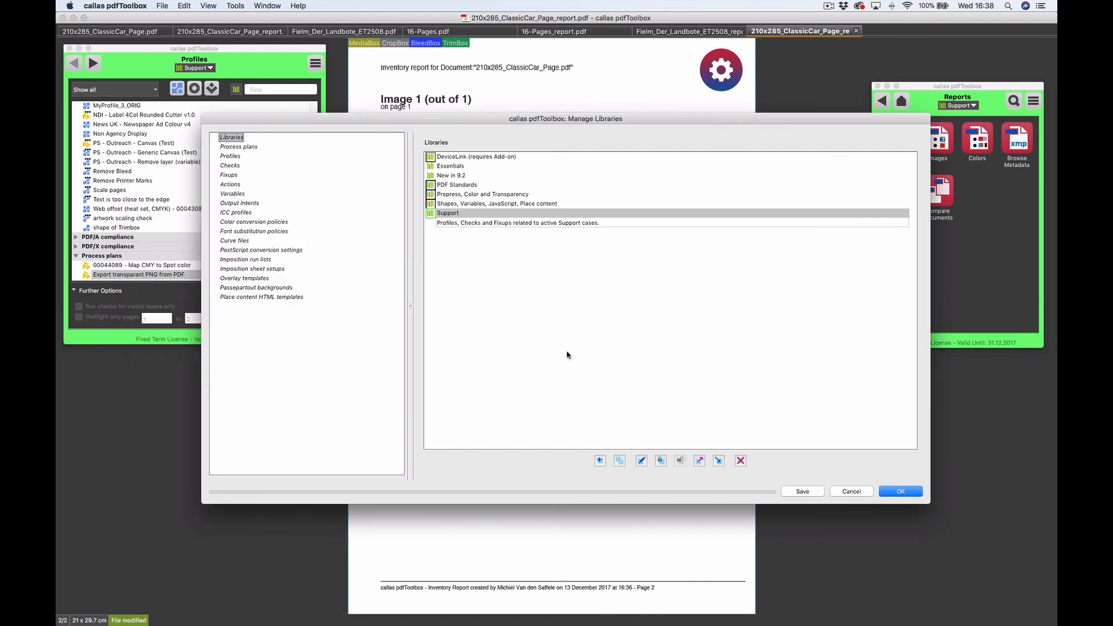
left_click(857, 490)
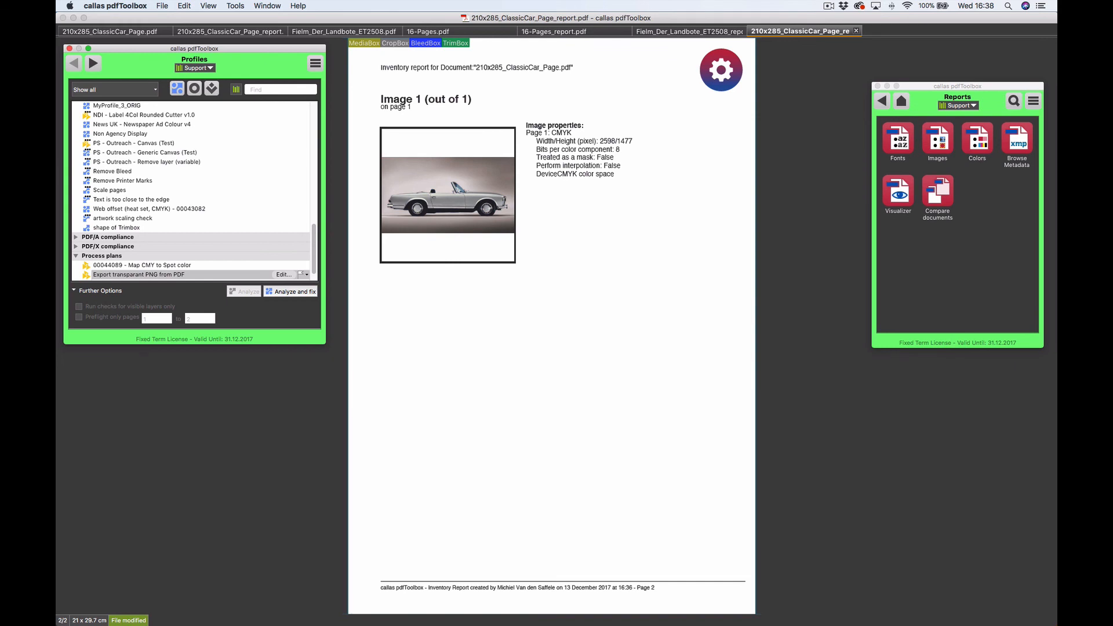
- Examine the tools offered in the Pages, Document and Prepress groups of the Switchboard
key("super+Tab")
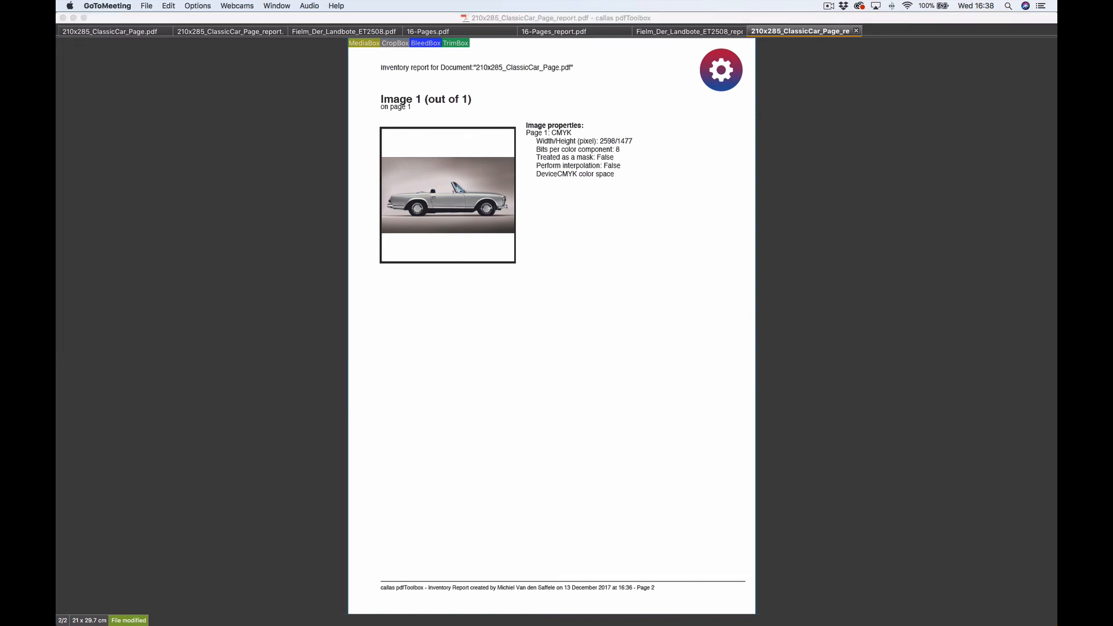
left_click(589, 244)
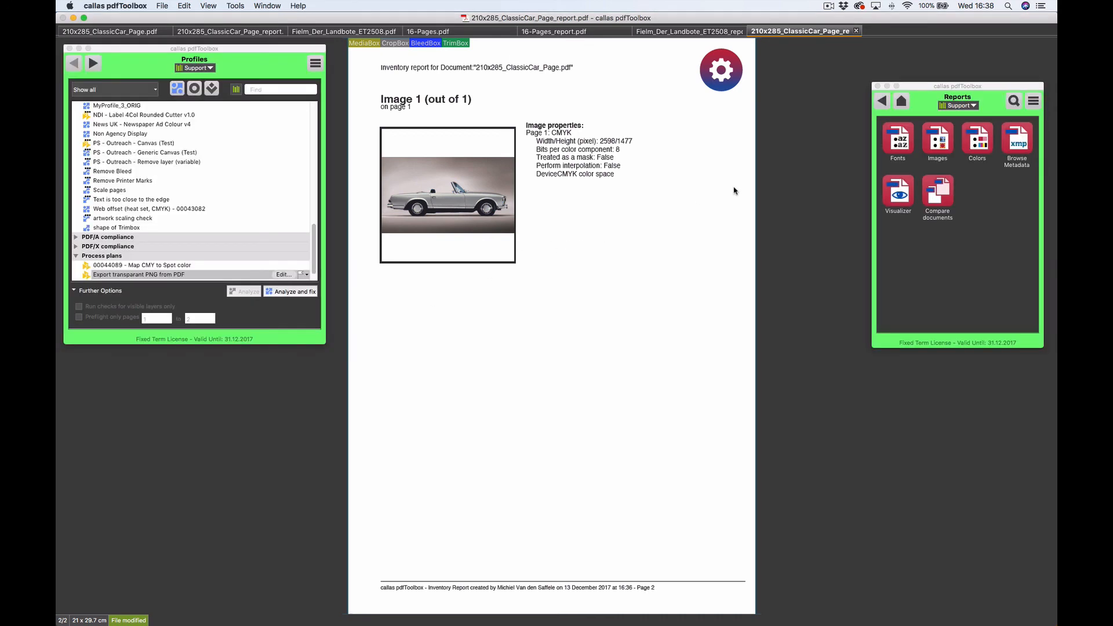
left_click(903, 102)
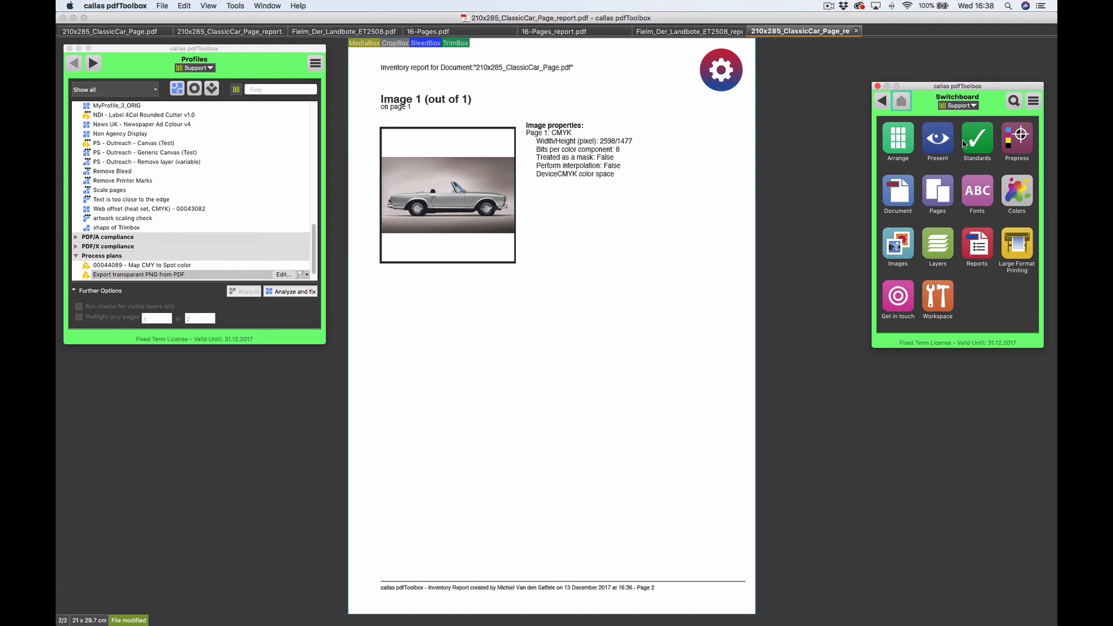
left_click(939, 186)
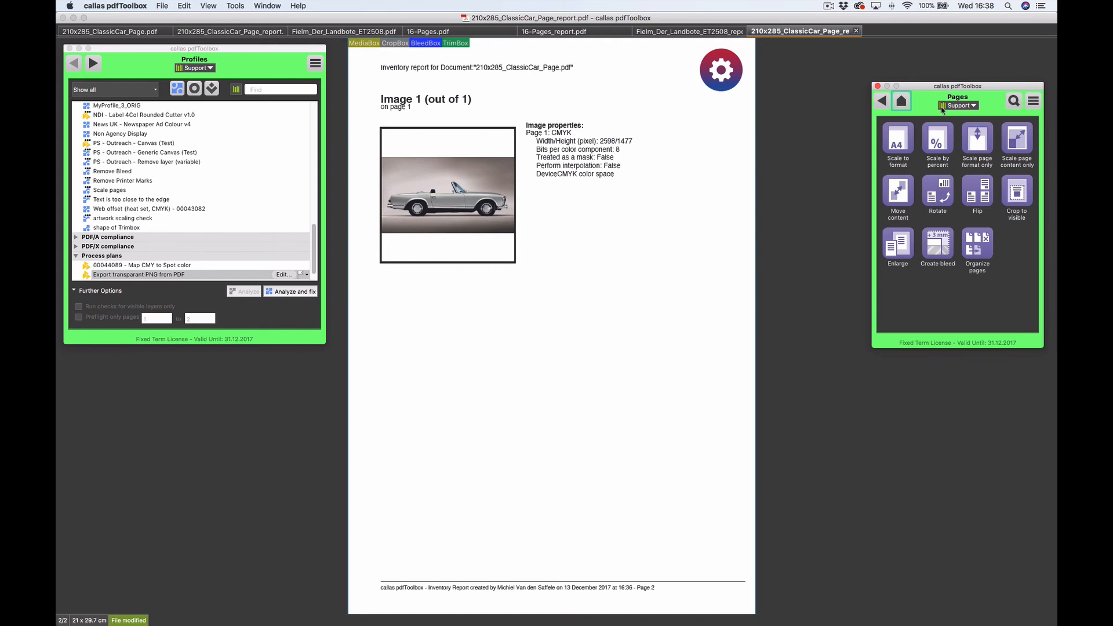
left_click(883, 102)
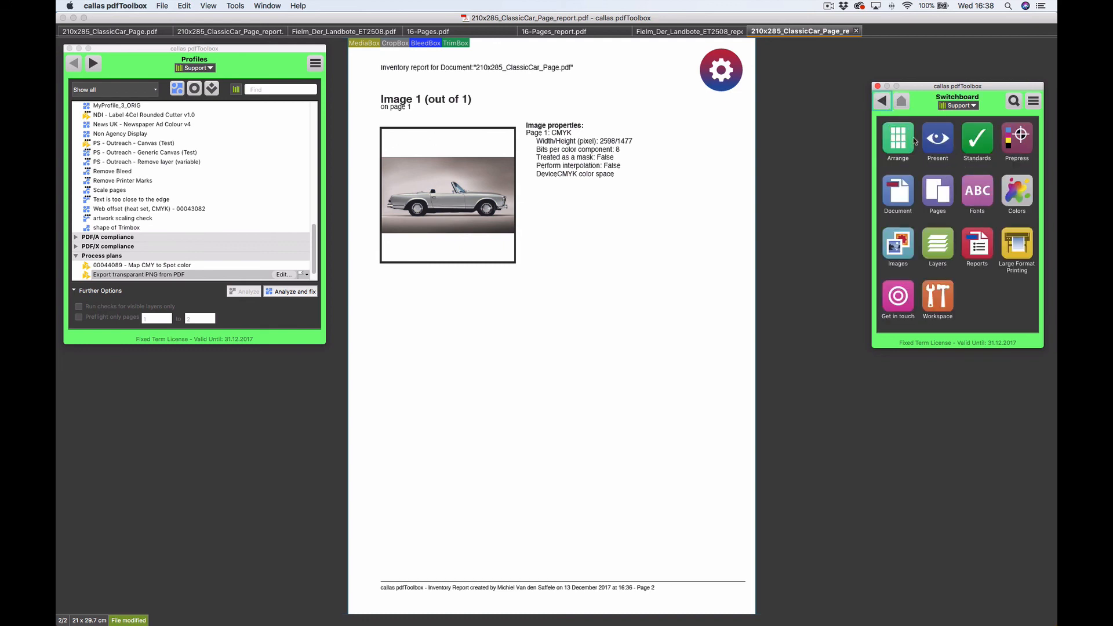
left_click(895, 187)
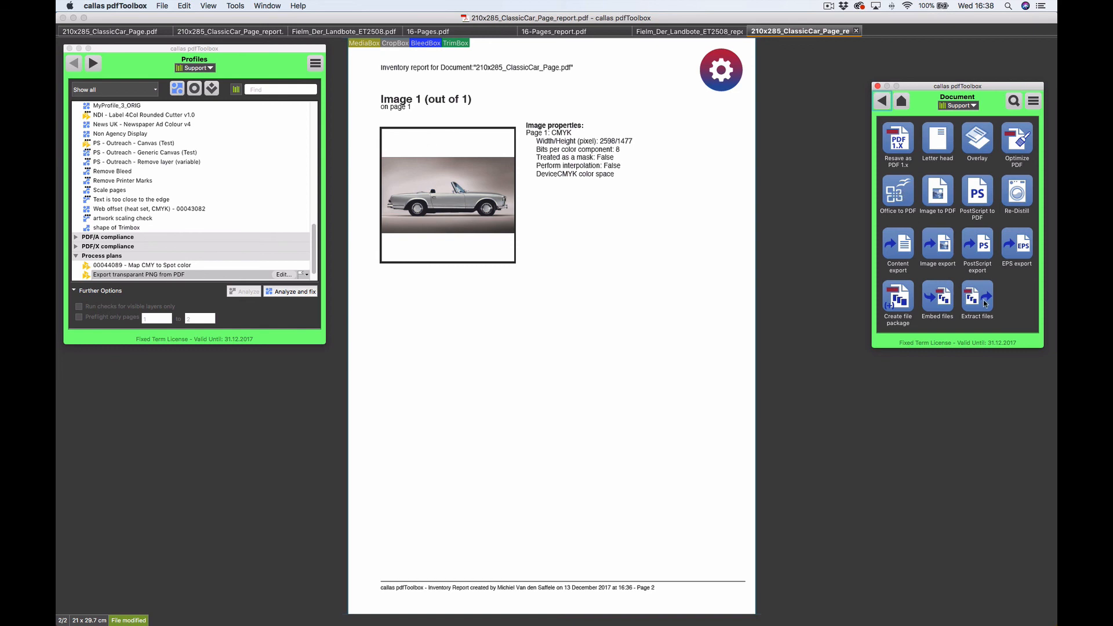
left_click(882, 102)
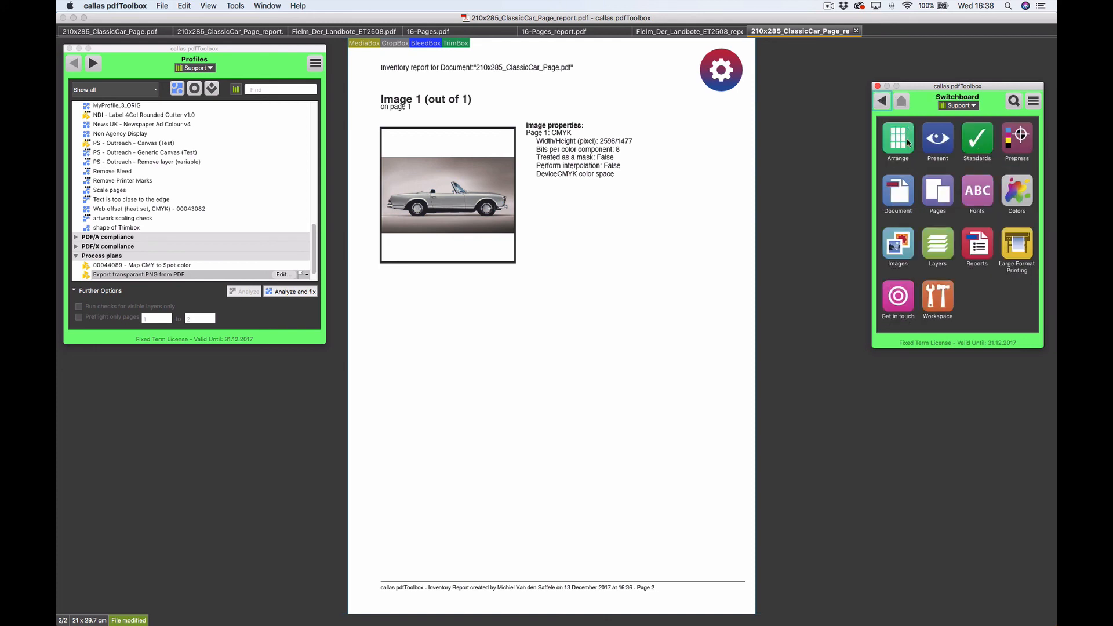
left_click(1021, 150)
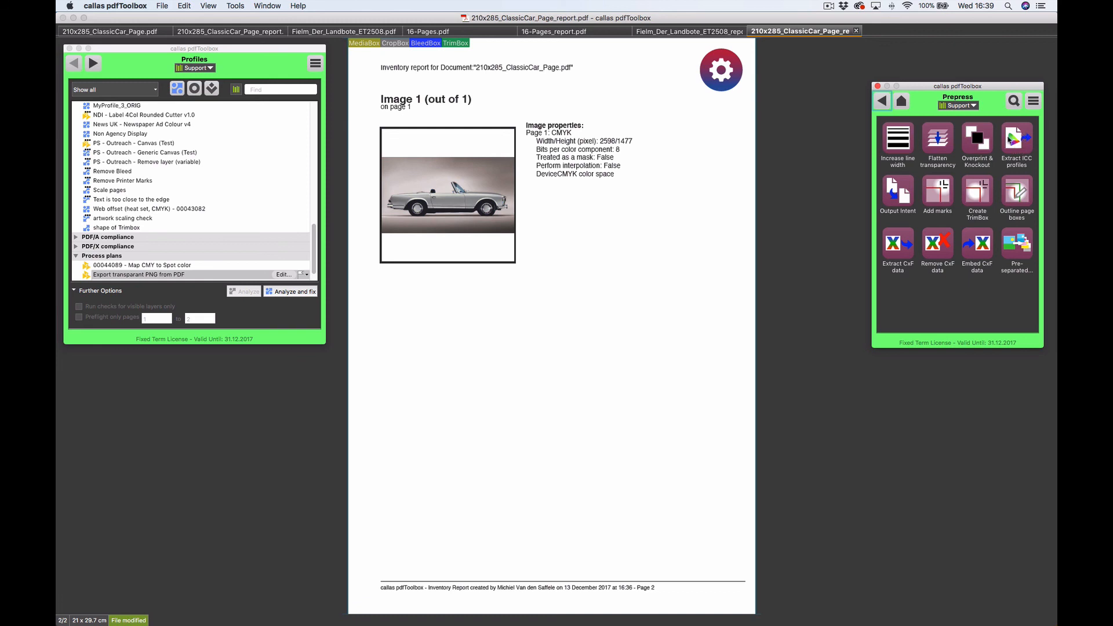
left_click(882, 102)
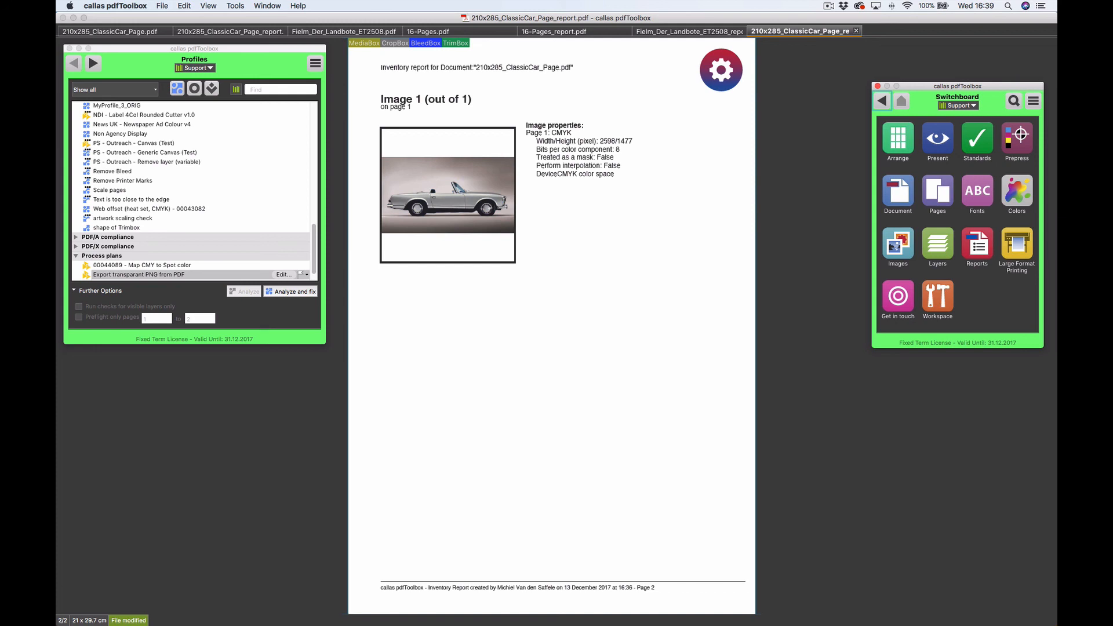
- Look through the open documents and open Rectangular label - Penguins for Life.pdf
key("super+Tab")
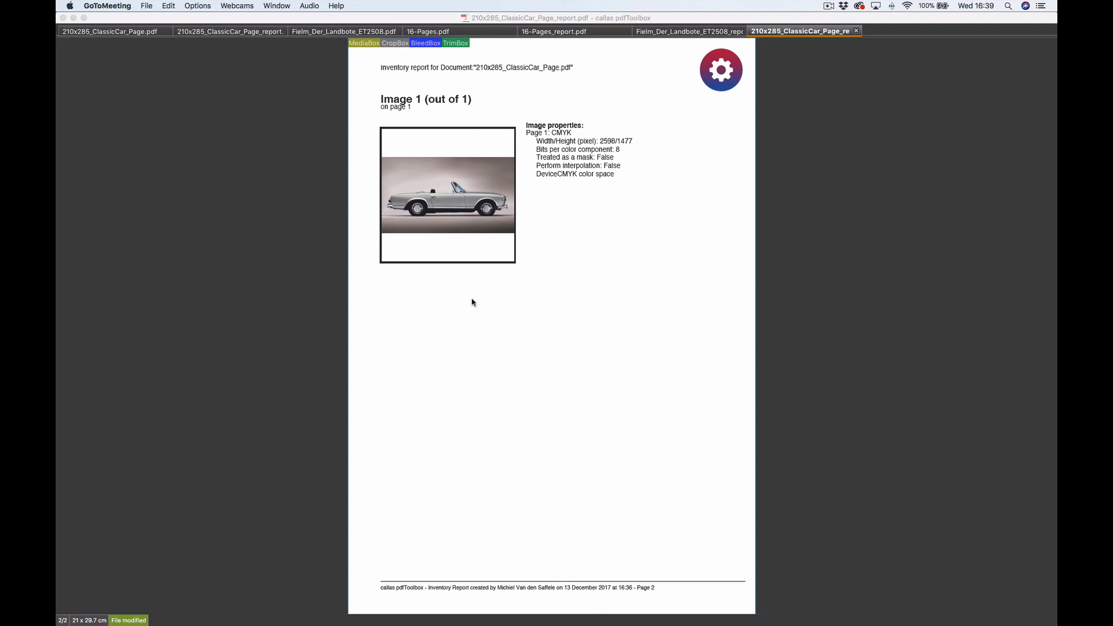
left_click(449, 32)
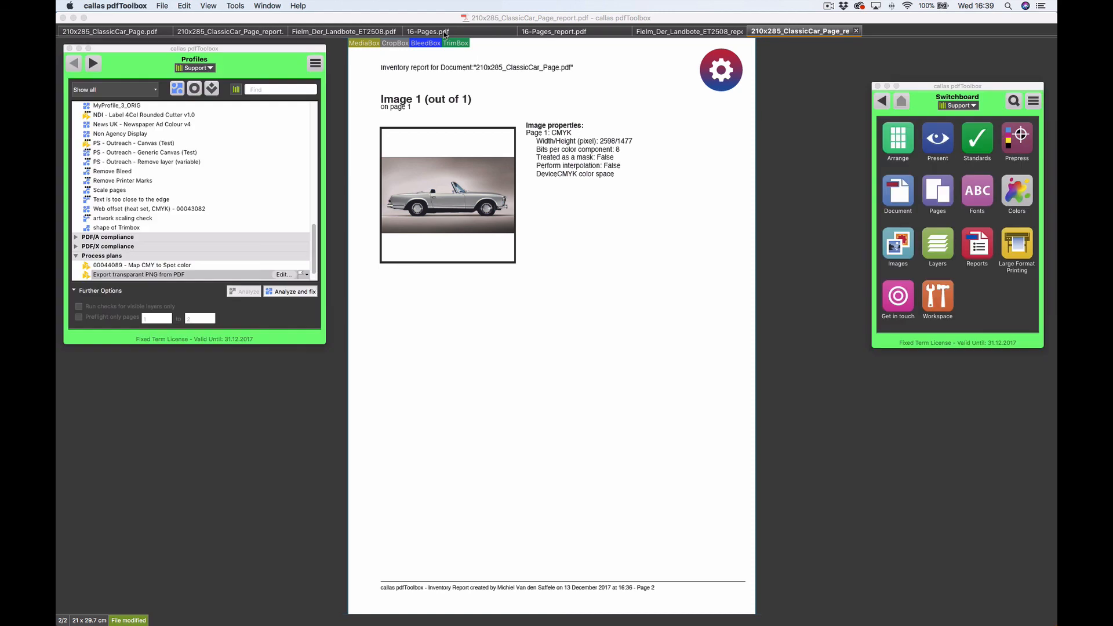
left_click(708, 34)
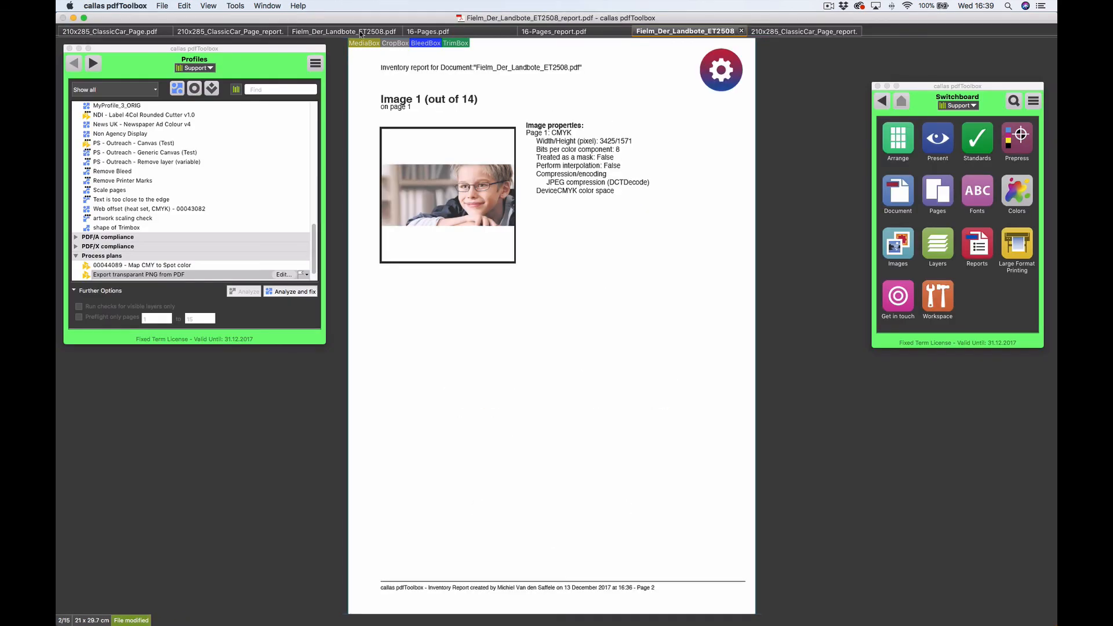
left_click(316, 32)
left_click(230, 32)
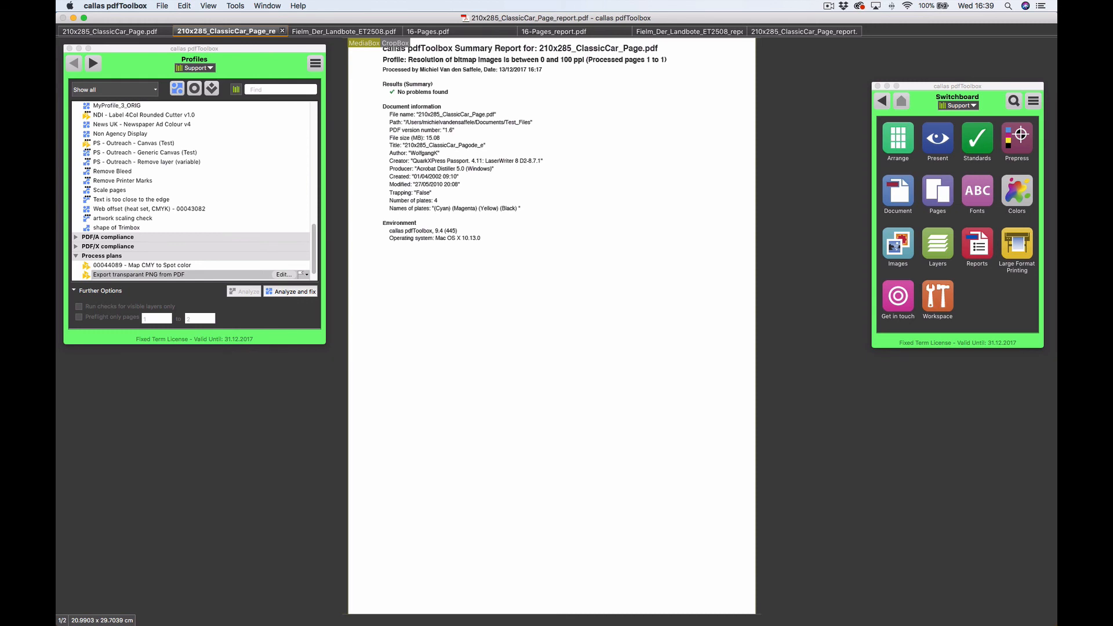
left_click_drag(58, 334, 385, 318)
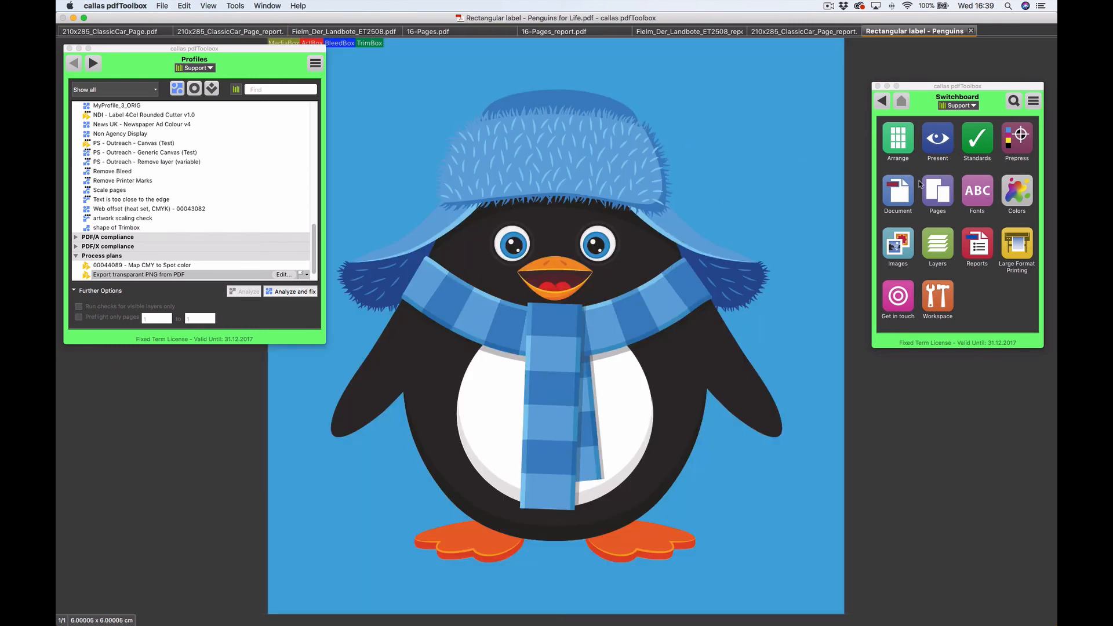
- Set up the Large Format Printing Add bleed tool with top, bottom, left and right widths of 5 mm
left_click(1013, 246)
left_click(975, 145)
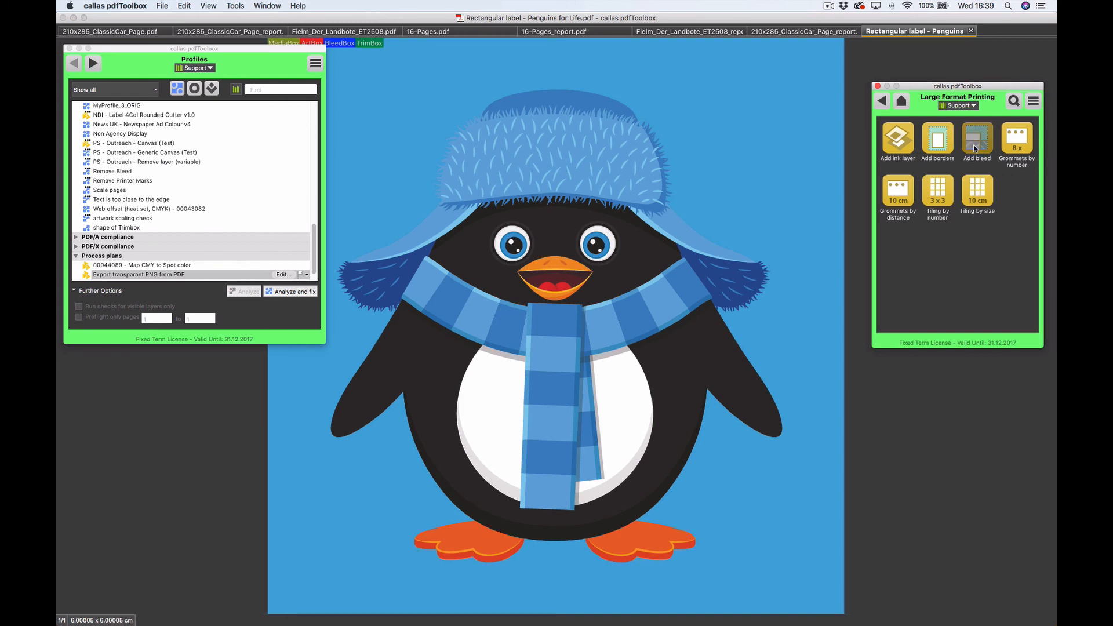
left_click_drag(913, 181, 884, 187)
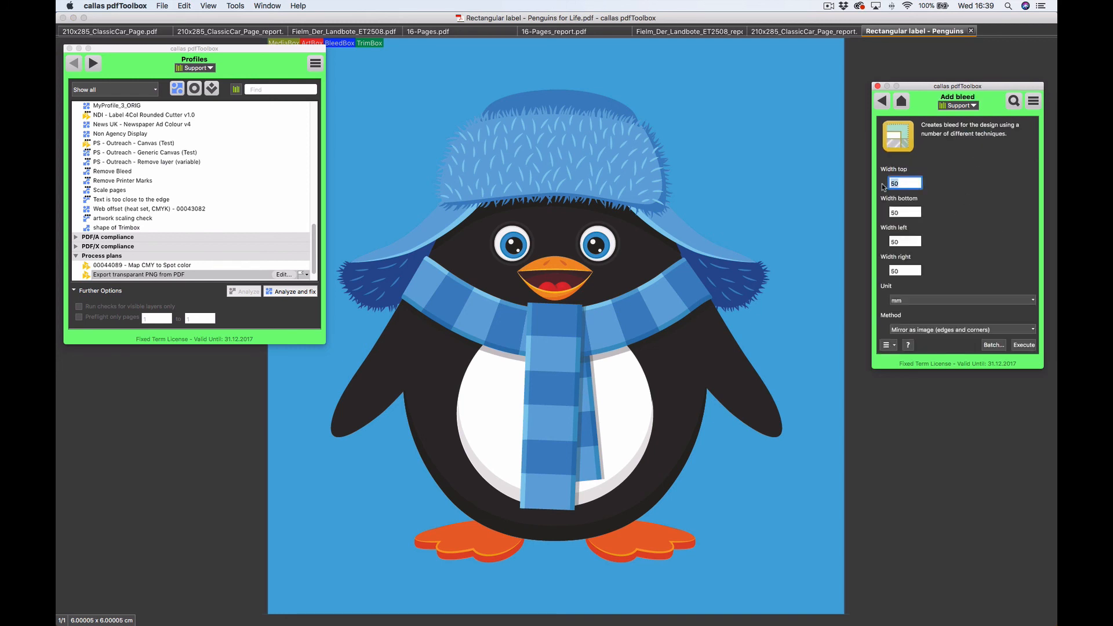
type("5")
key("Tab")
type("5")
key("Tab")
type("5")
key("Tab")
type("5")
key("Tab")
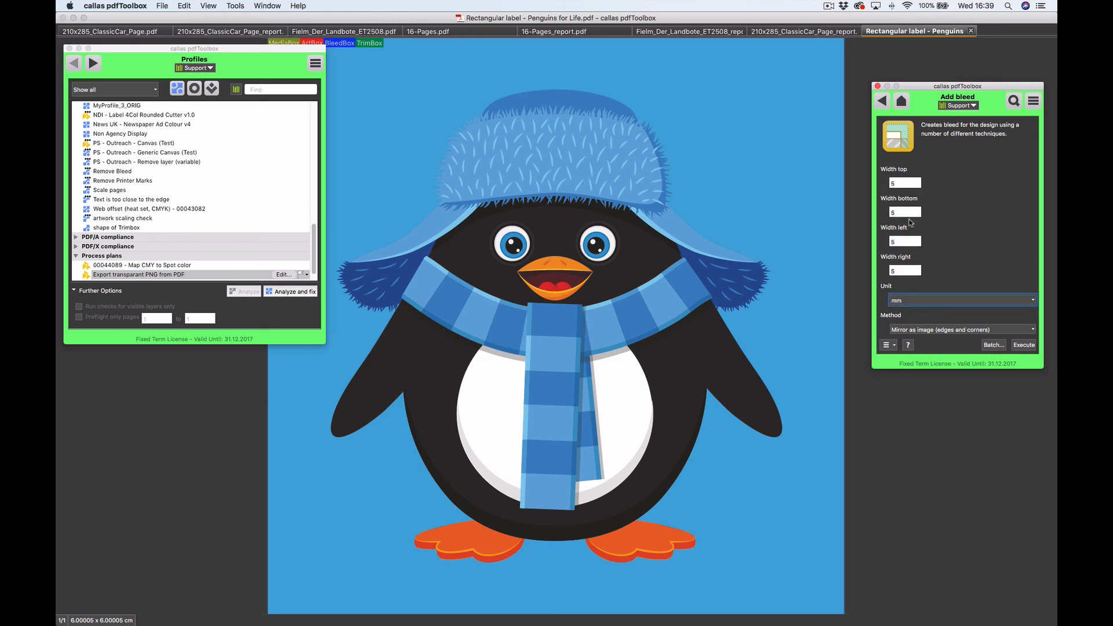
- Execute Add bleed, save Rectangular label - Penguins for Life to the Desktop, and move the Profiles window clear of the page box labels
left_click(1023, 346)
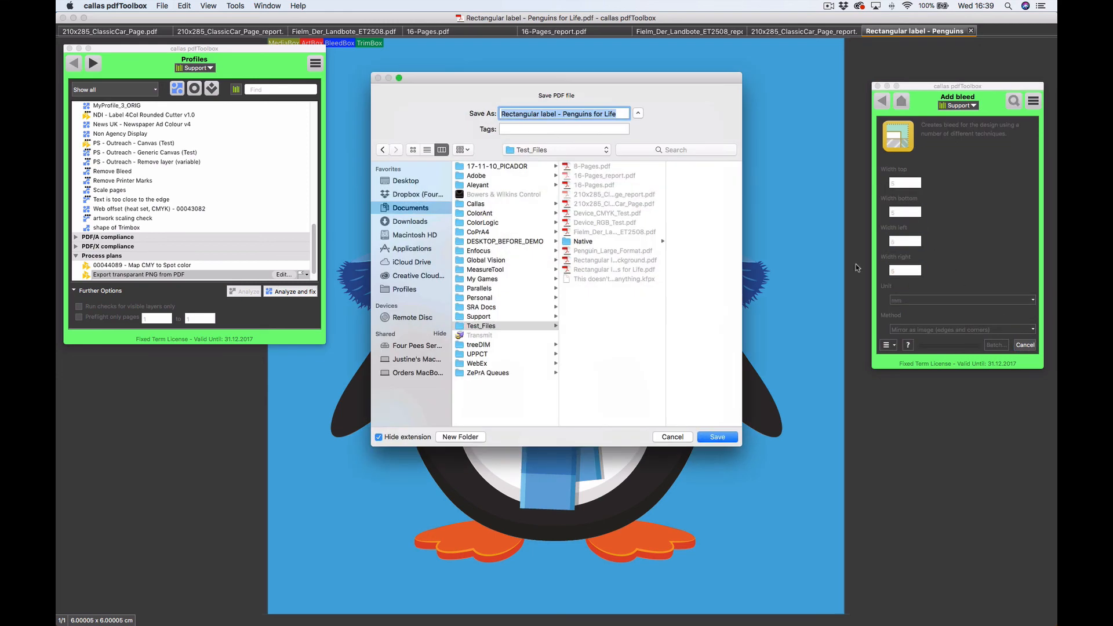
left_click(400, 182)
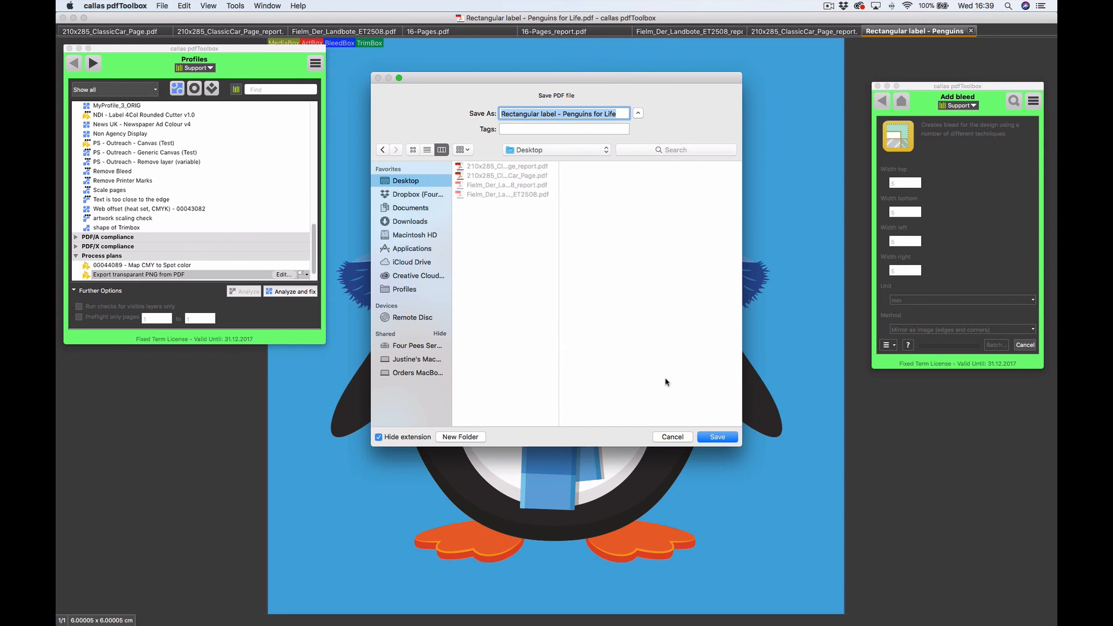
left_click(717, 437)
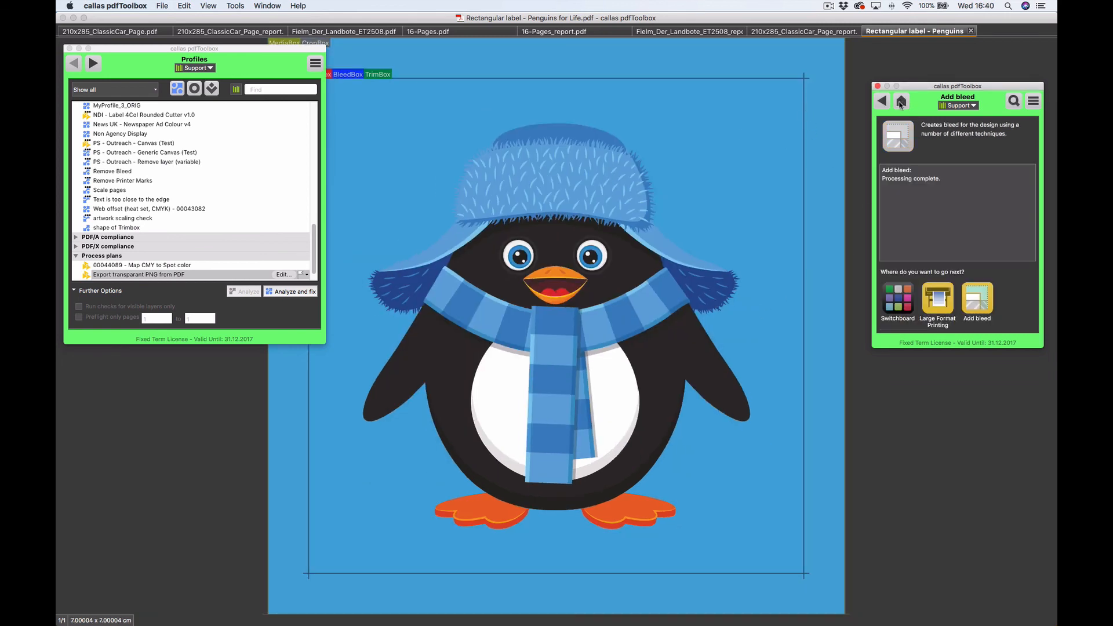
left_click_drag(314, 44, 313, 140)
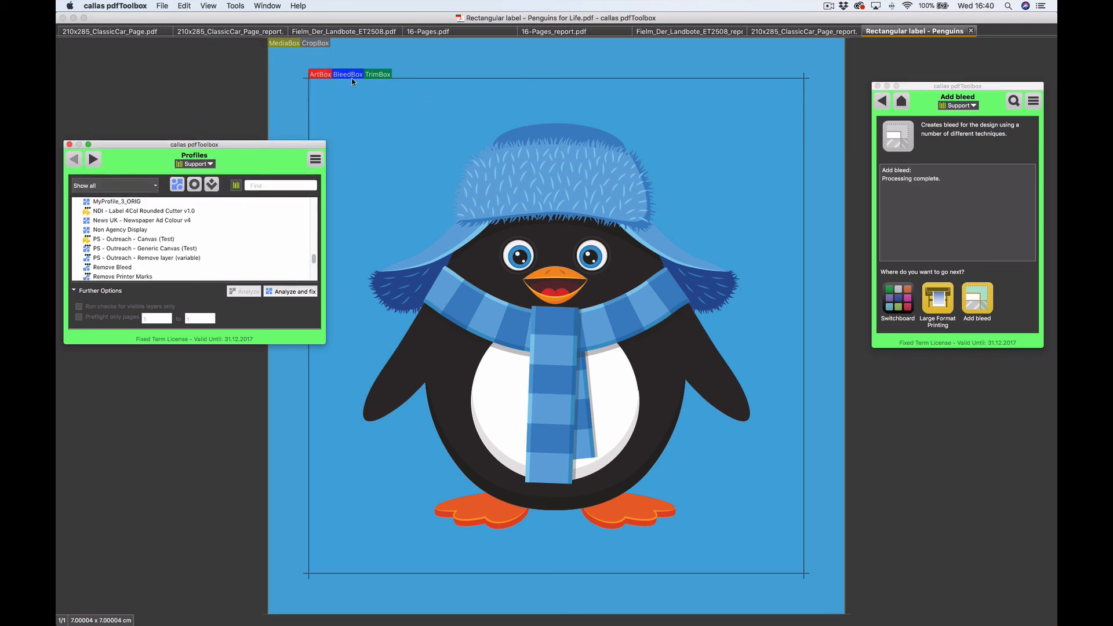
- Enlarge the Profiles window and look through the Large Format Printing tools of the Switchboard
left_click_drag(291, 141, 300, 89)
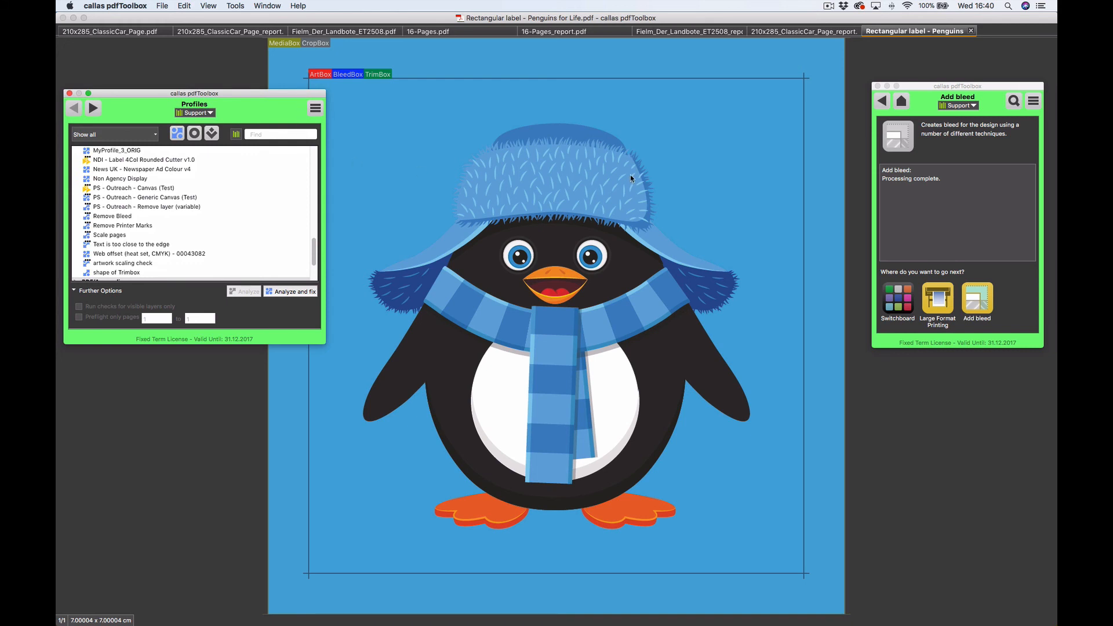
left_click(882, 102)
left_click(901, 103)
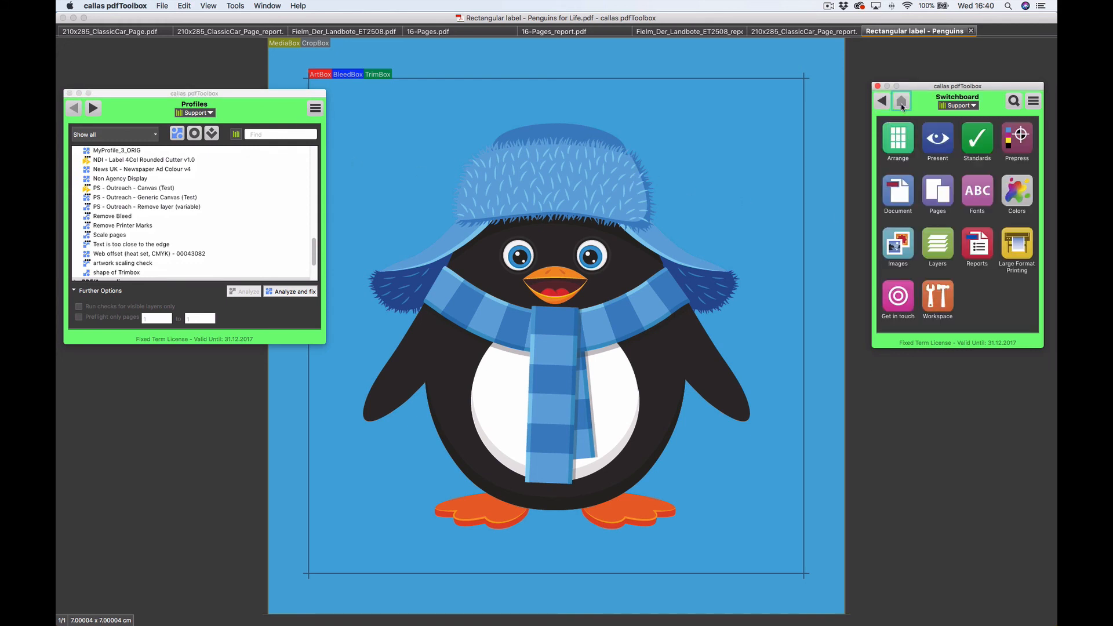
left_click(1009, 247)
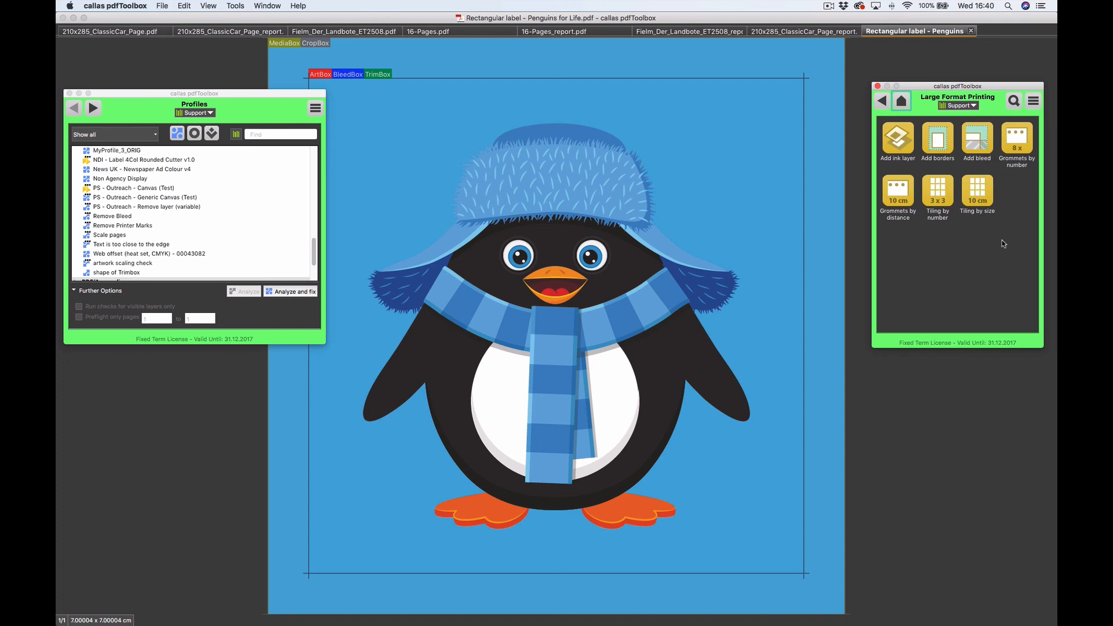
left_click(898, 104)
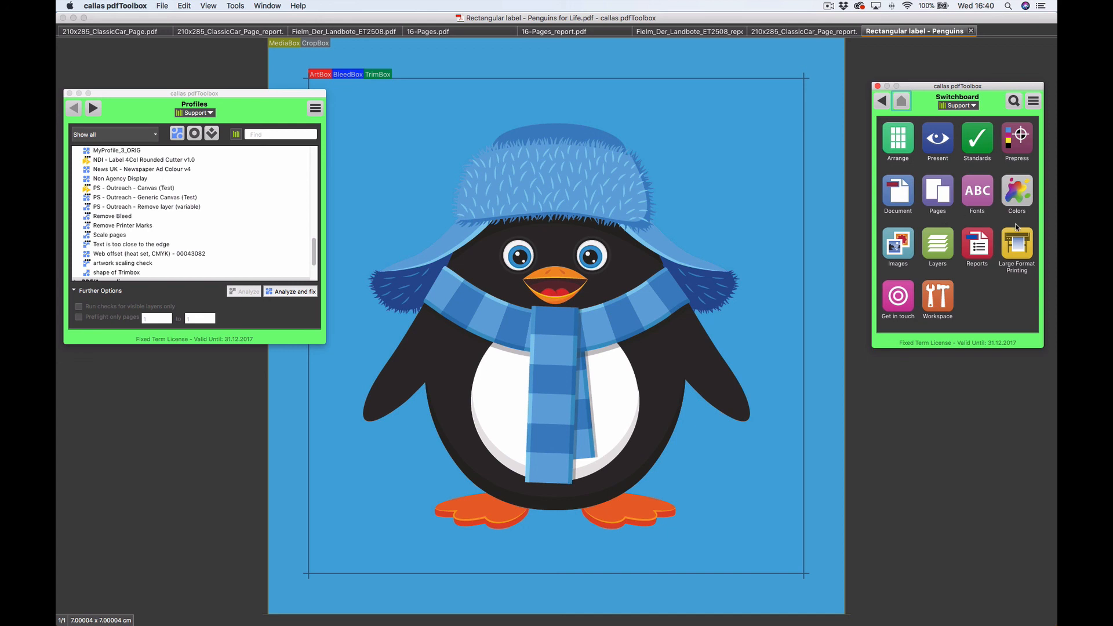
- Outline the penguin label's TrimBox with a 1 pt spot-color line on a layer, replacing Rectangular label - Penguins for Life on the Desktop
left_click(1015, 144)
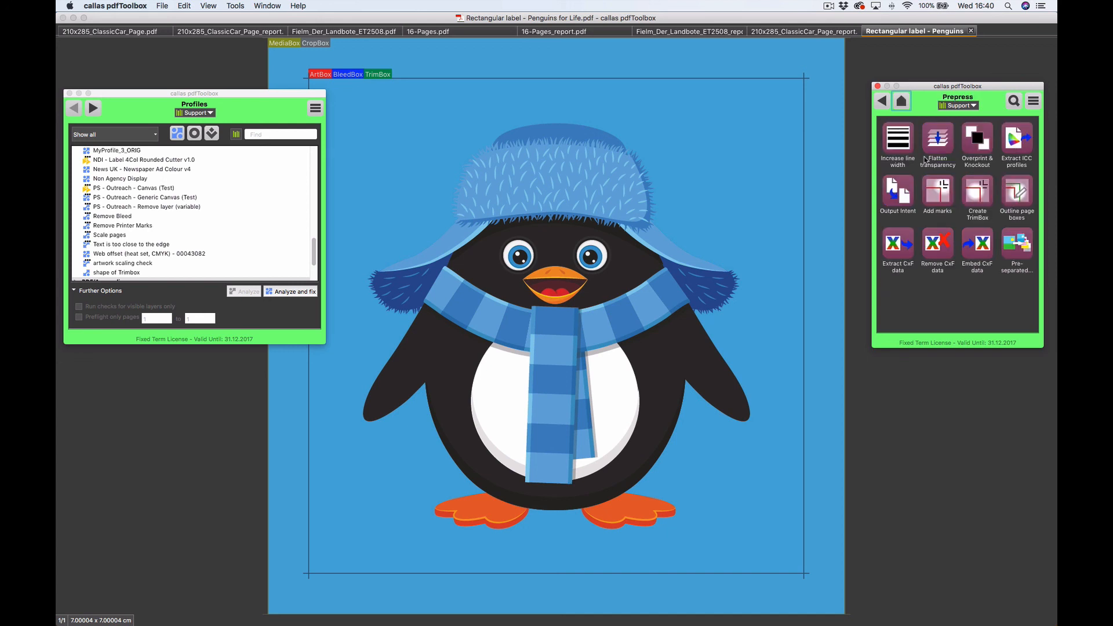
left_click(1018, 197)
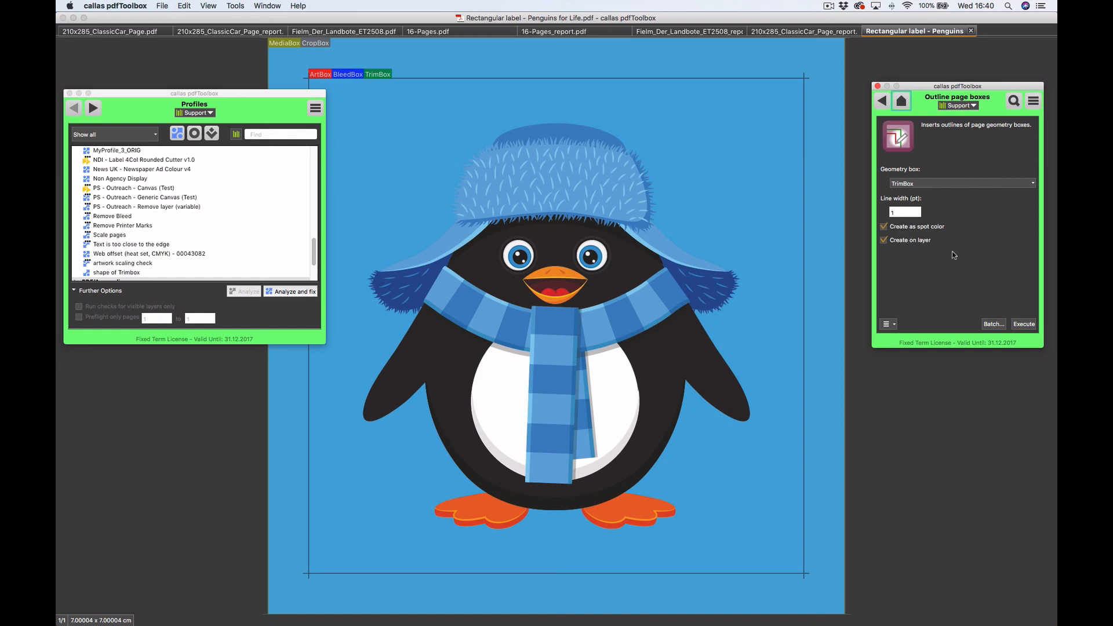
left_click(1024, 325)
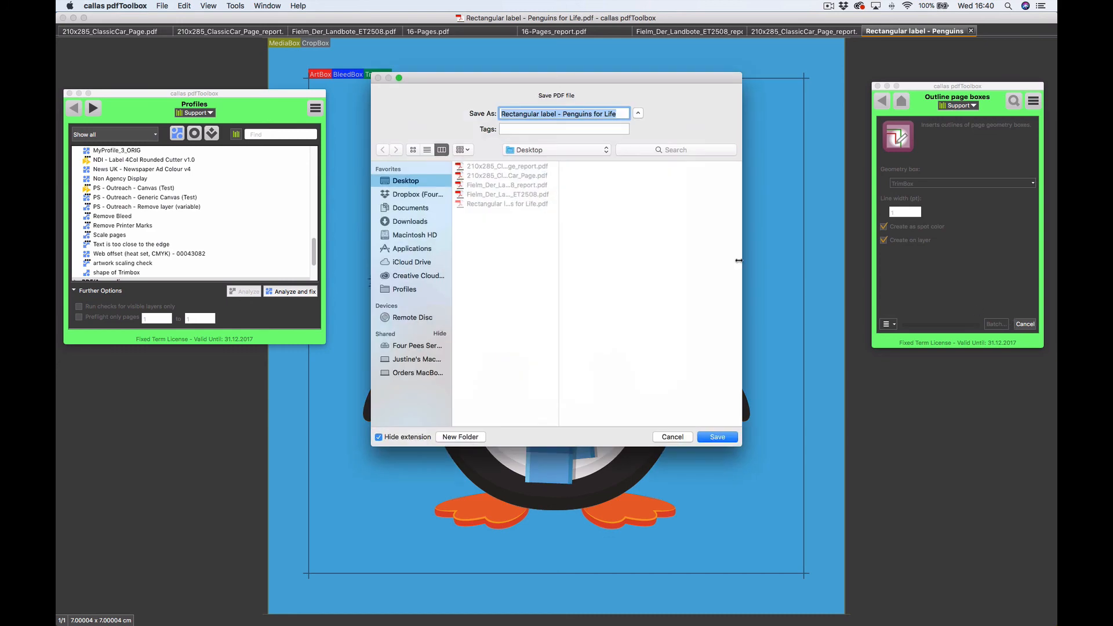
left_click(727, 436)
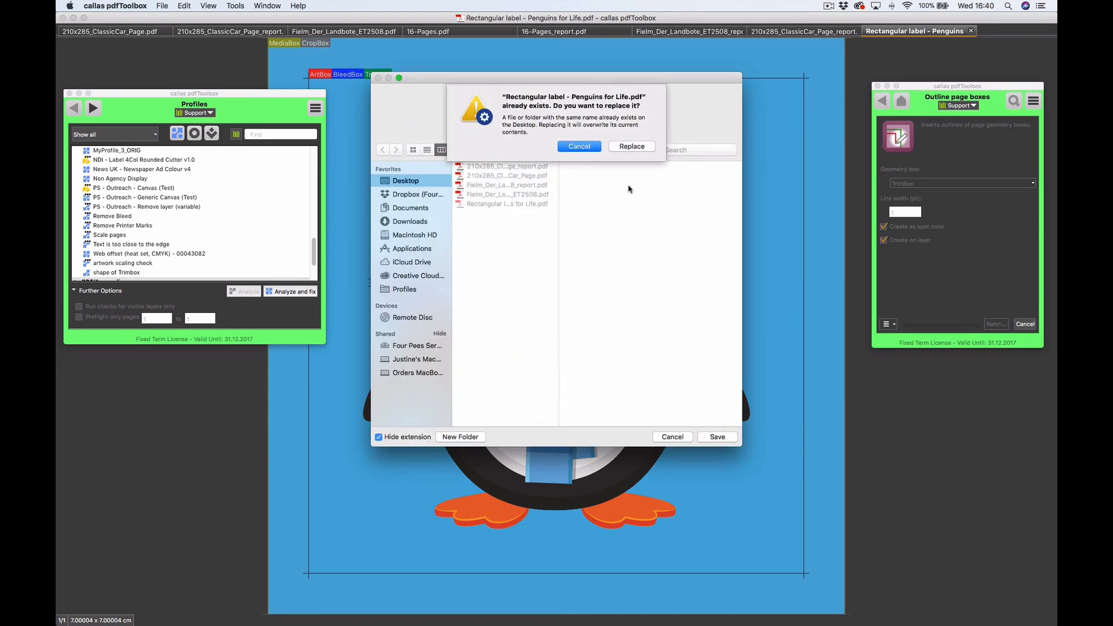
left_click(637, 149)
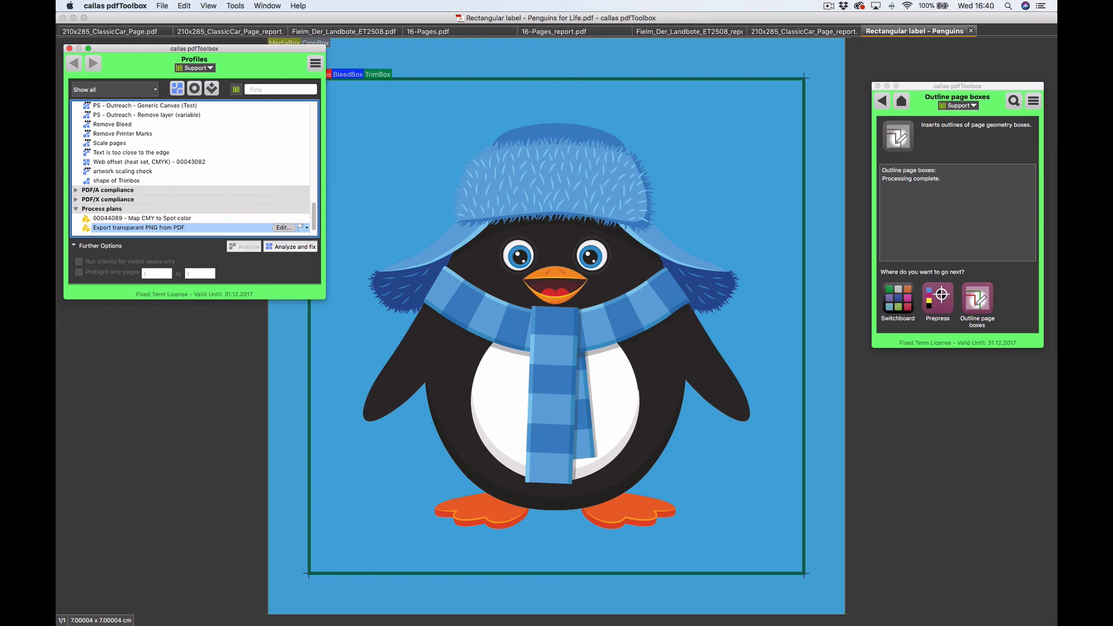
key("super+Tab")
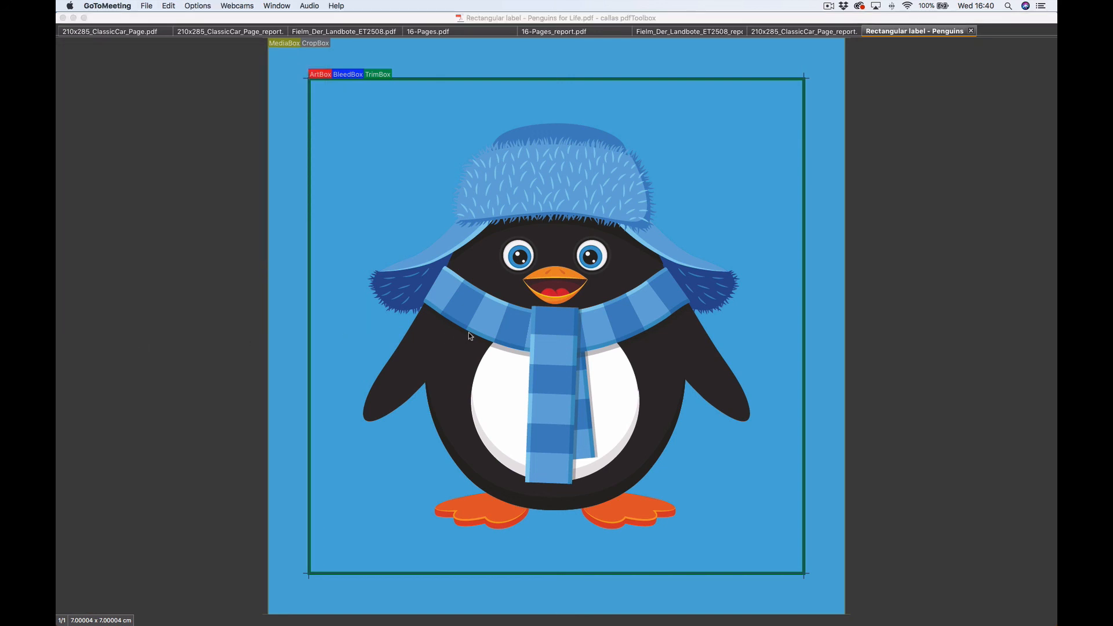
left_click(634, 200)
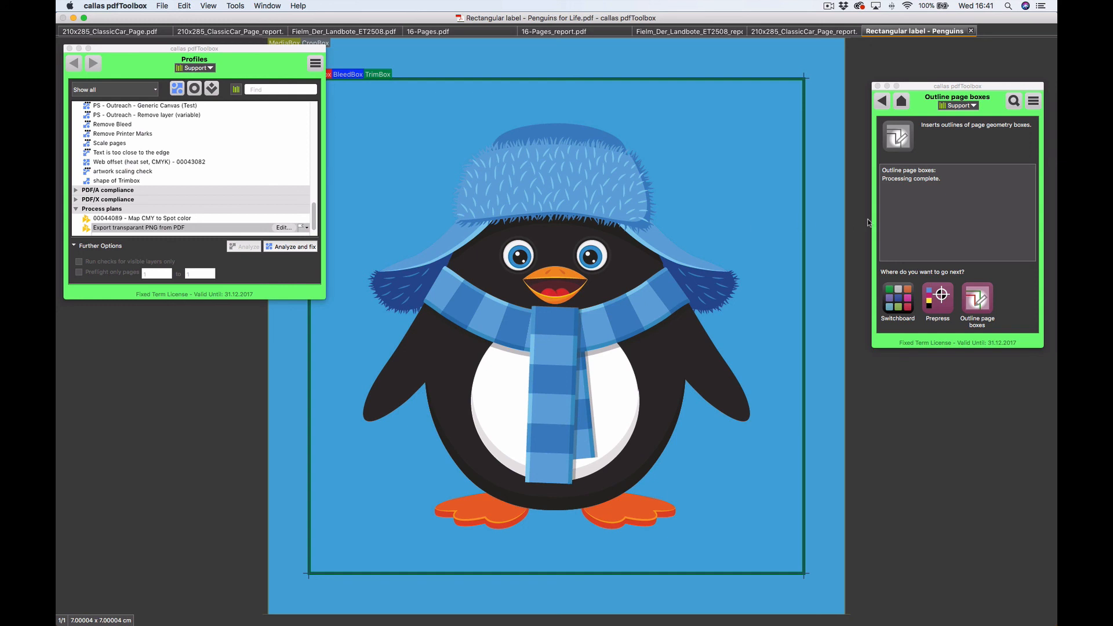
- Return the Switchboard to its overview of tool groups and make the Profiles window taller
left_click(882, 100)
left_click(902, 101)
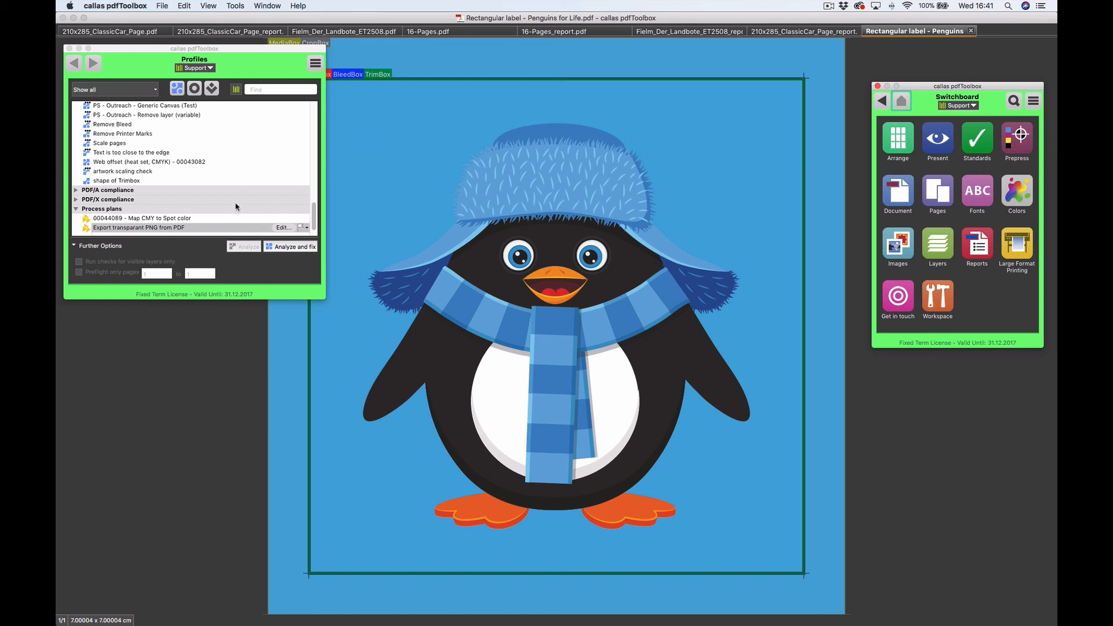
left_click_drag(252, 301, 252, 342)
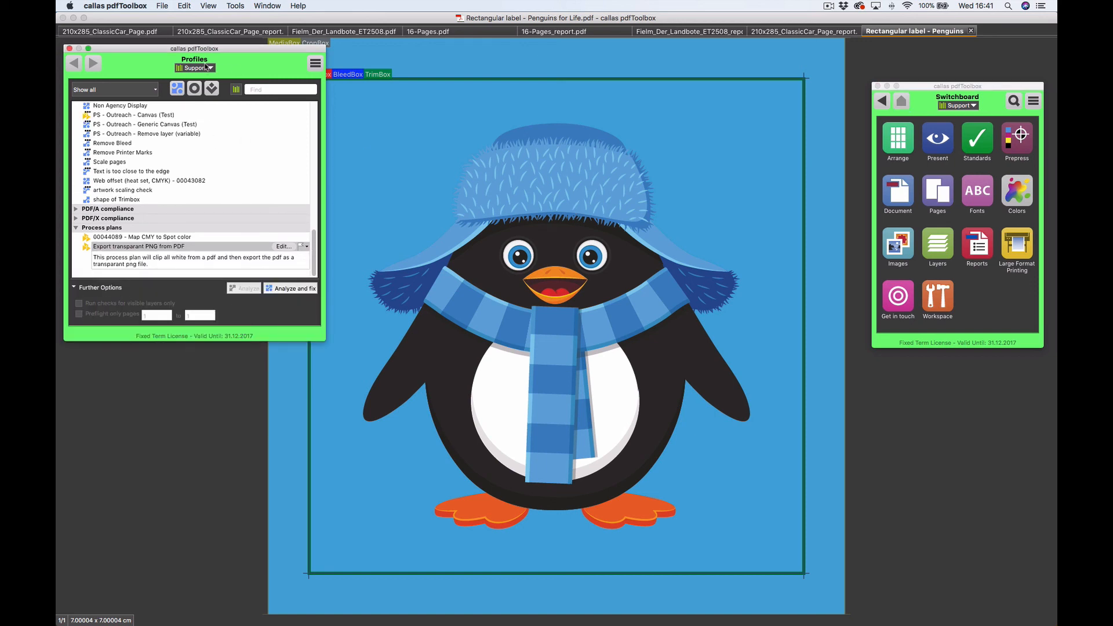
- Switch to the Shapes, Variables, JavaScript, Place content library and expand its PDF analysis and PDF fixups profile groups
left_click(206, 69)
left_click(221, 126)
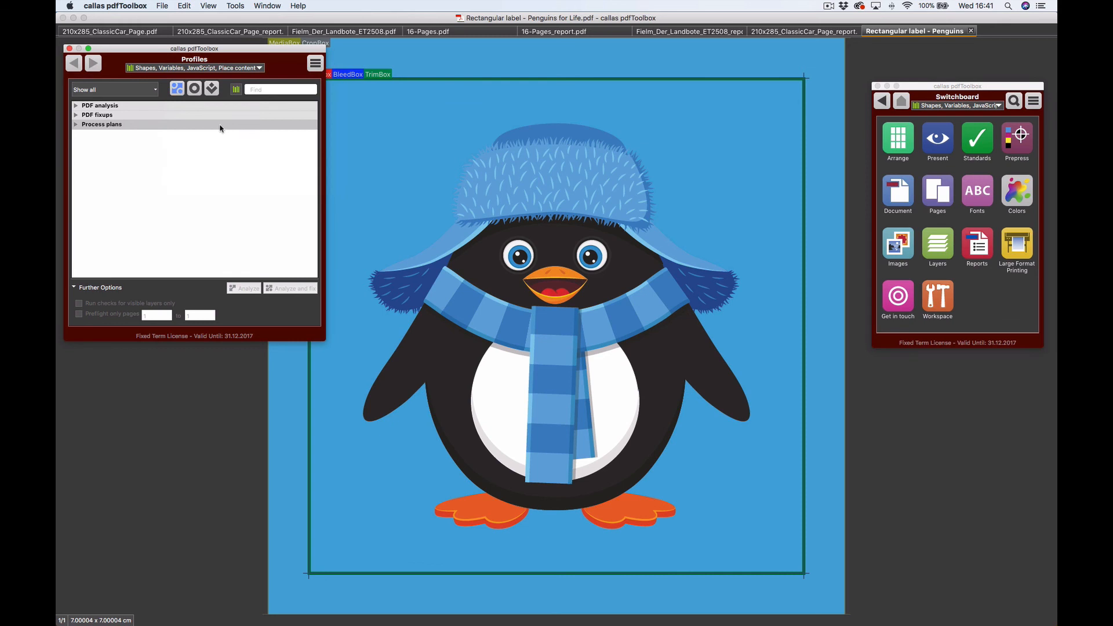
left_click(76, 115)
left_click(76, 105)
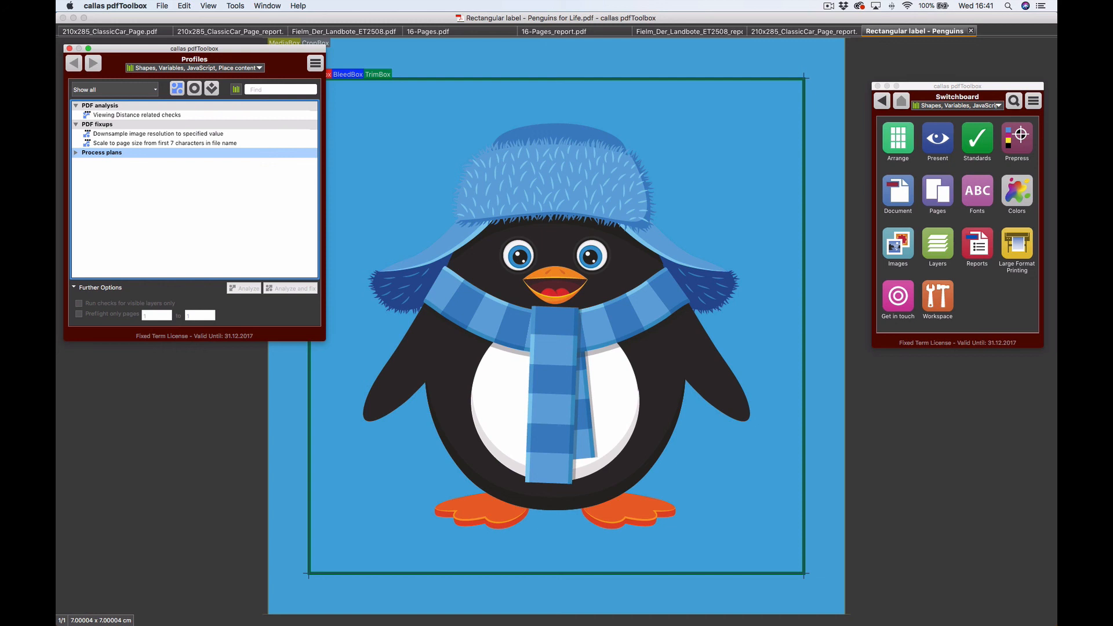
key("super+Tab")
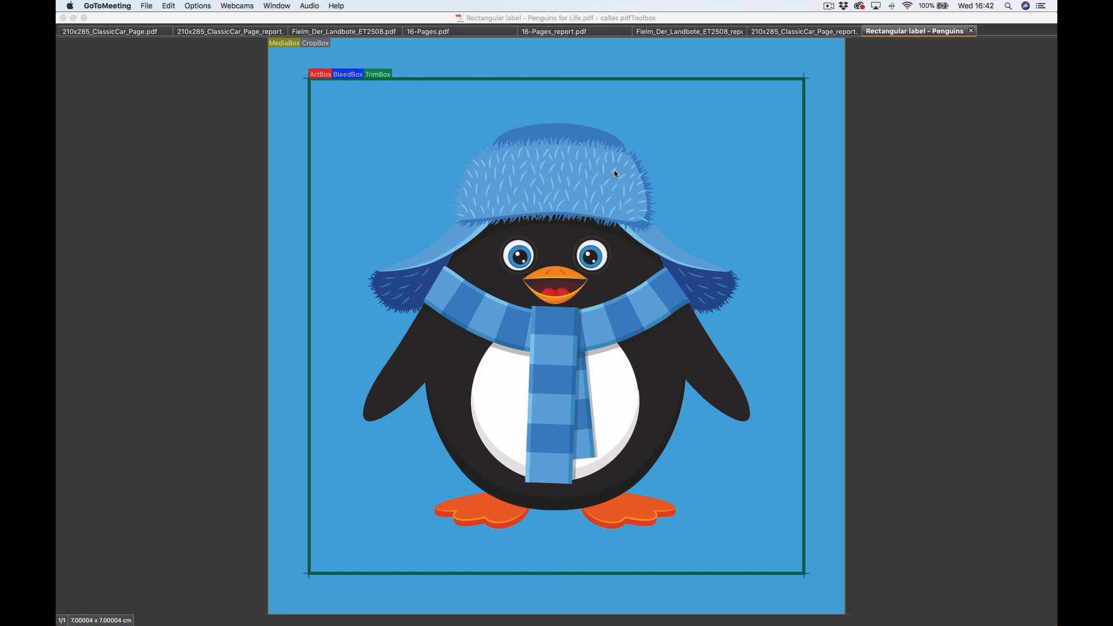
left_click(605, 202)
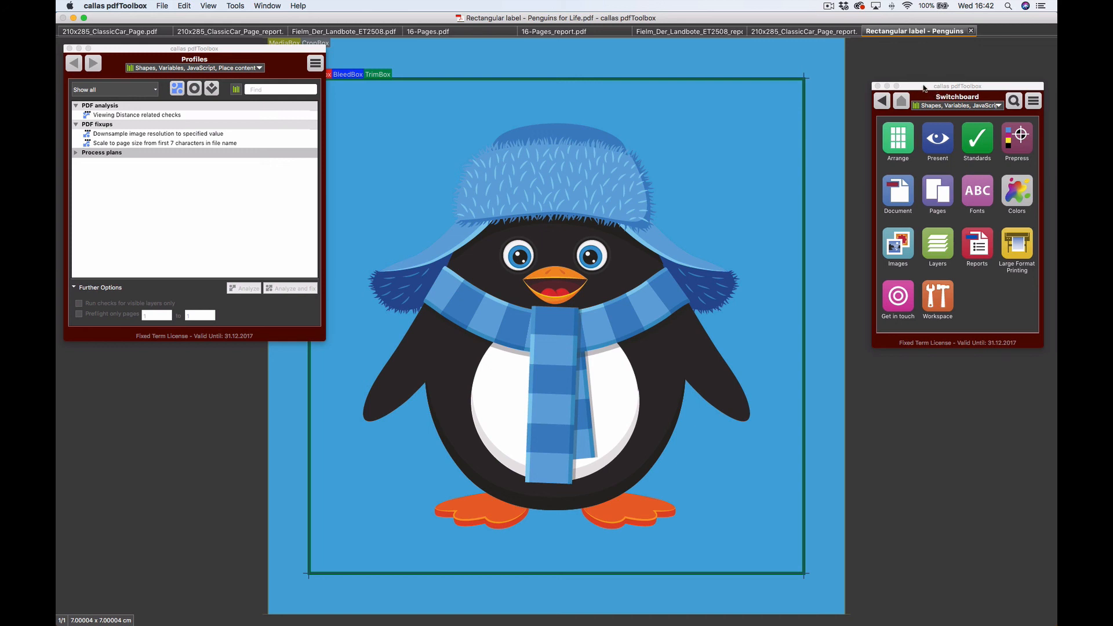
- Make Essentials the active library
left_click(165, 67)
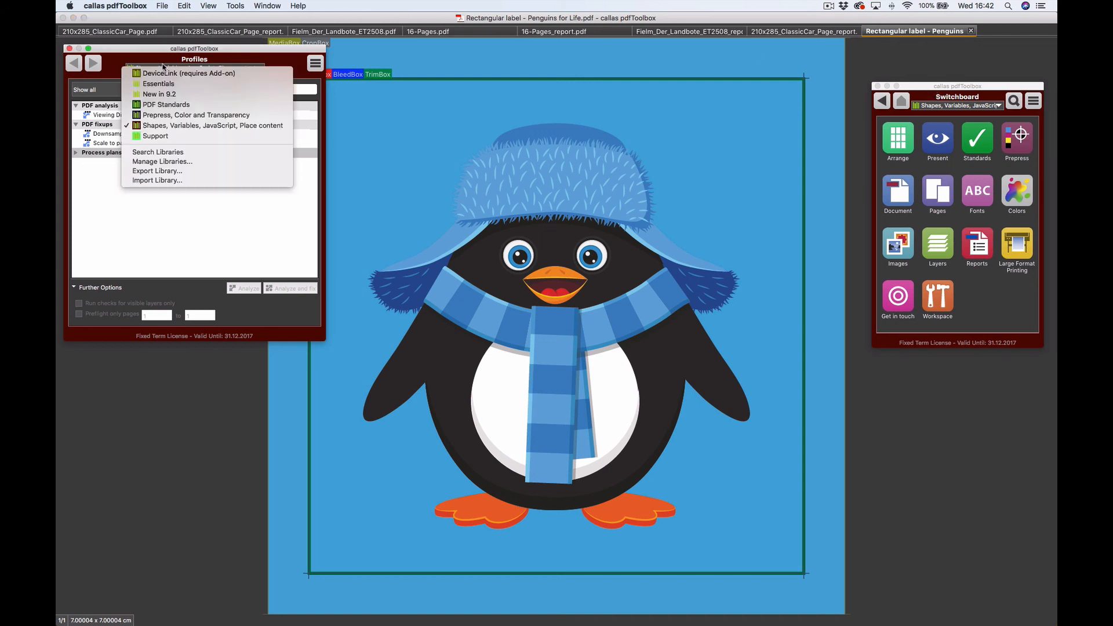
left_click(174, 85)
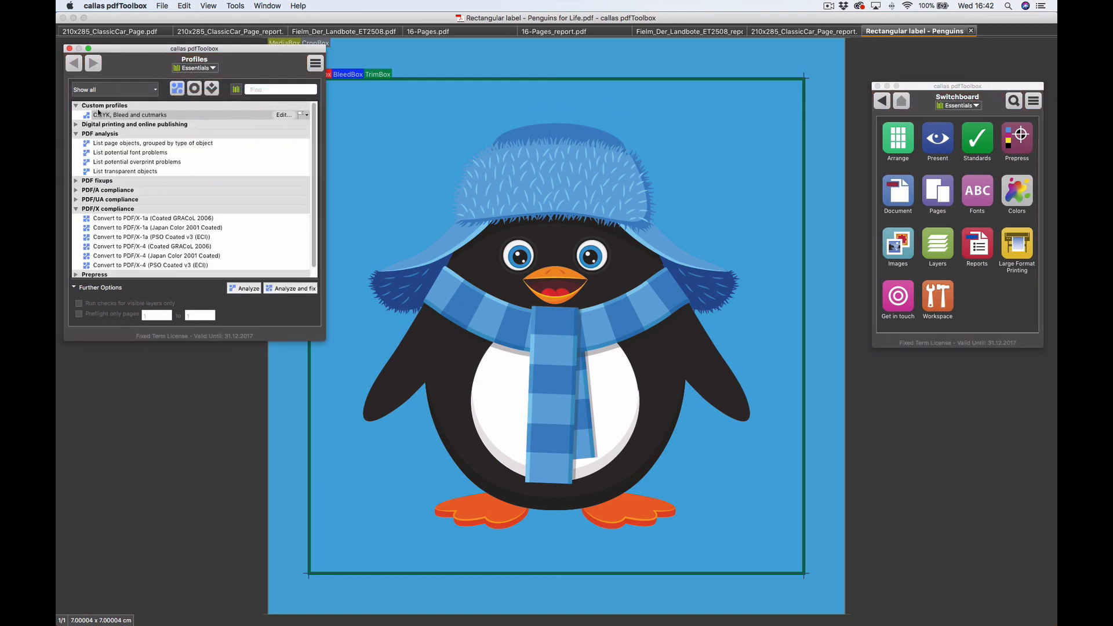
- Close all open documents and reports, discarding the changes in the modified ones
left_click(133, 32)
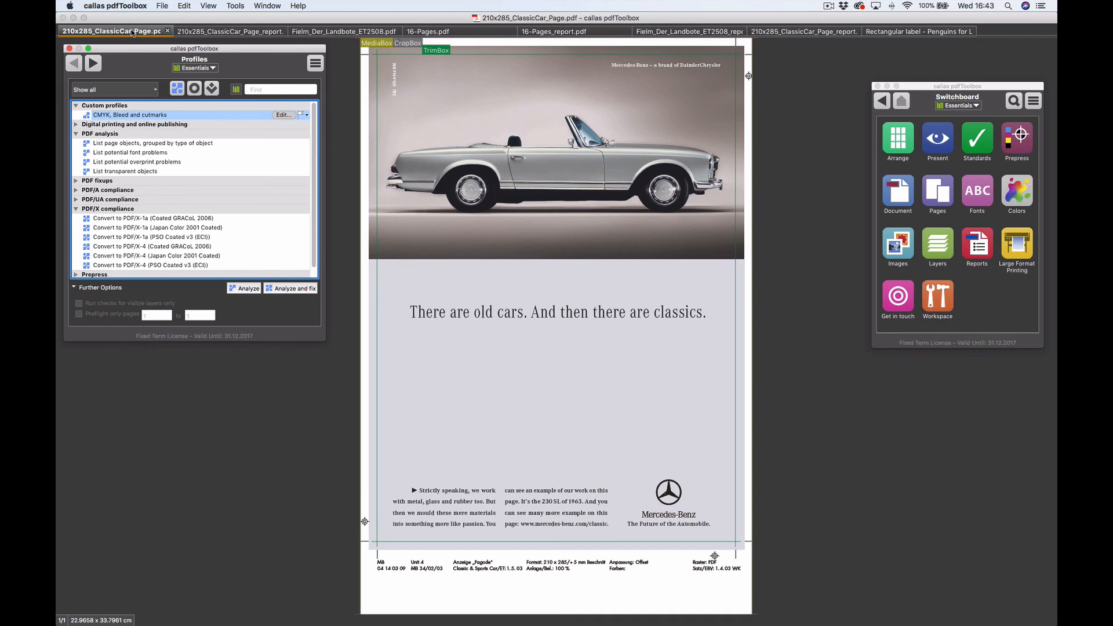
left_click(167, 32)
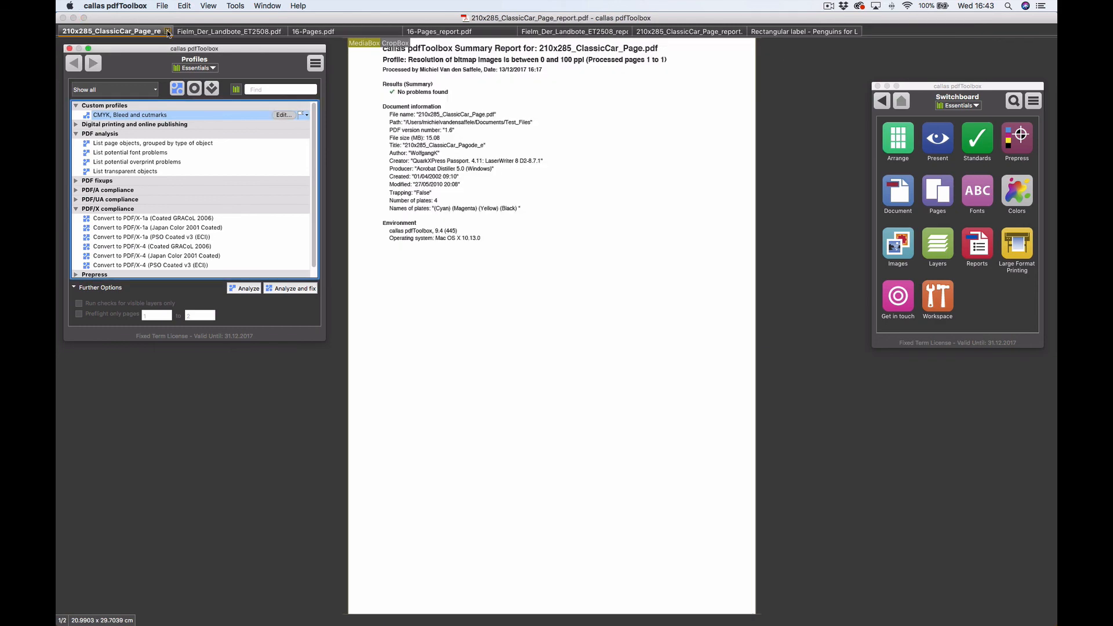
left_click(167, 31)
left_click(168, 32)
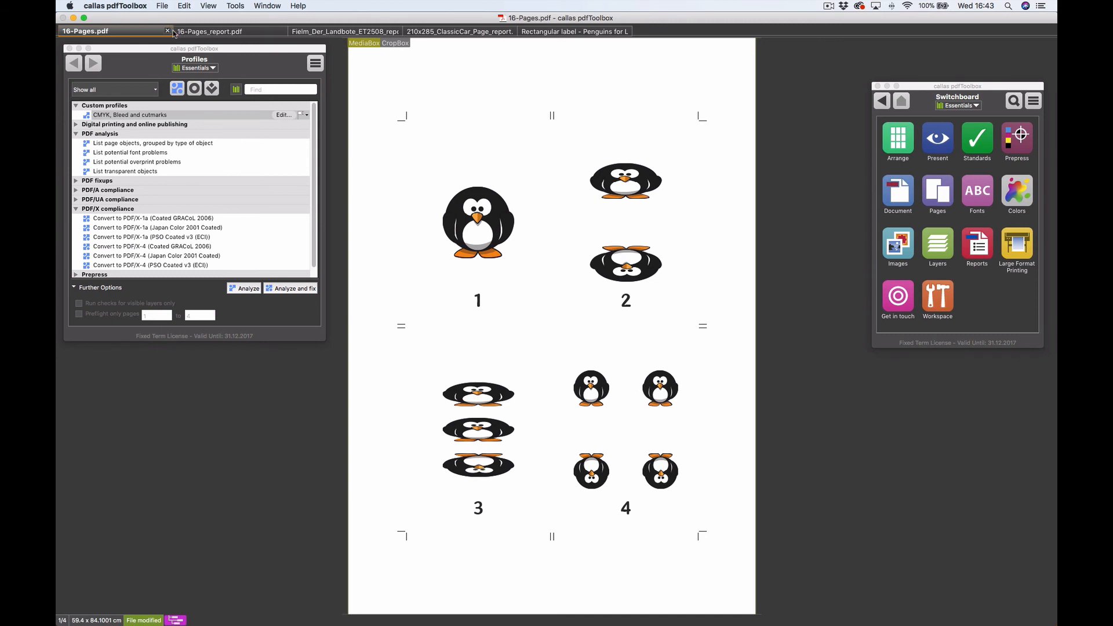
left_click(278, 33)
left_click(282, 33)
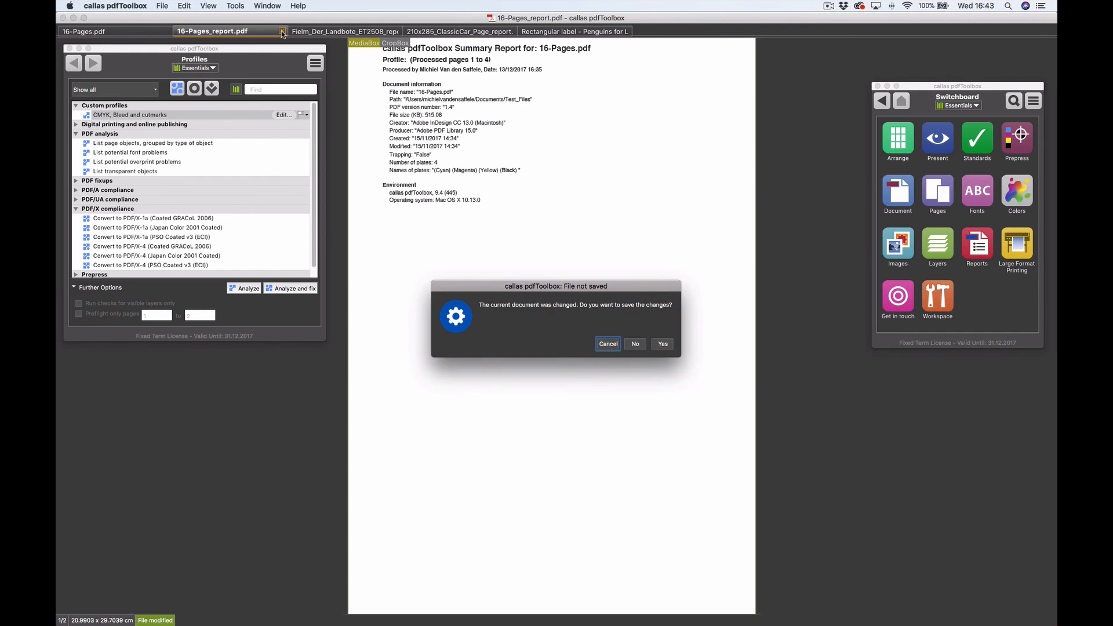
left_click(633, 343)
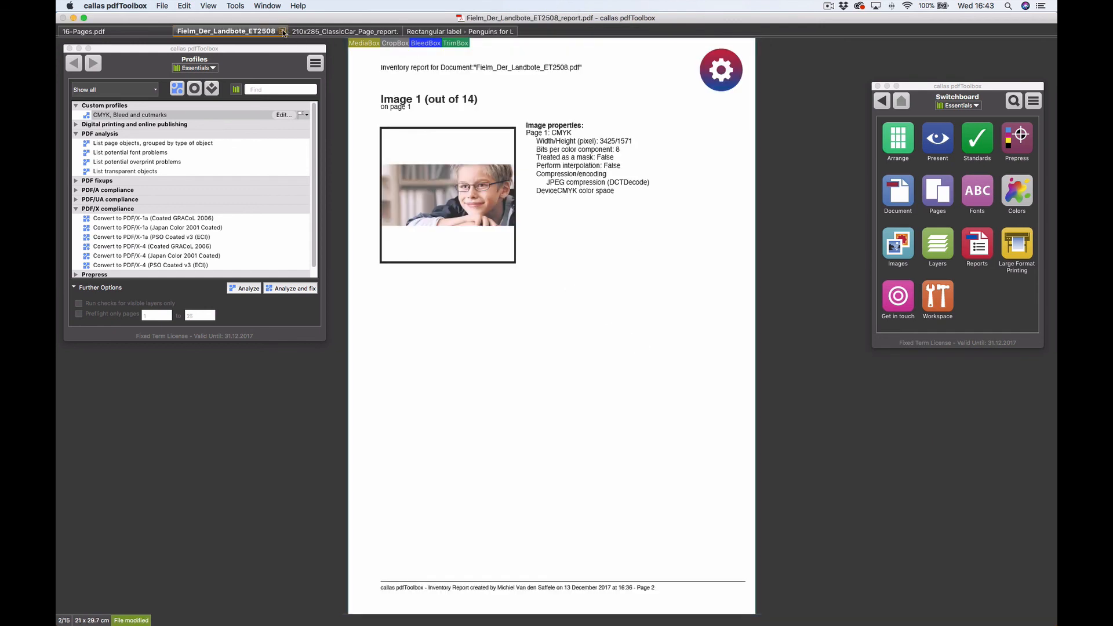
left_click(636, 344)
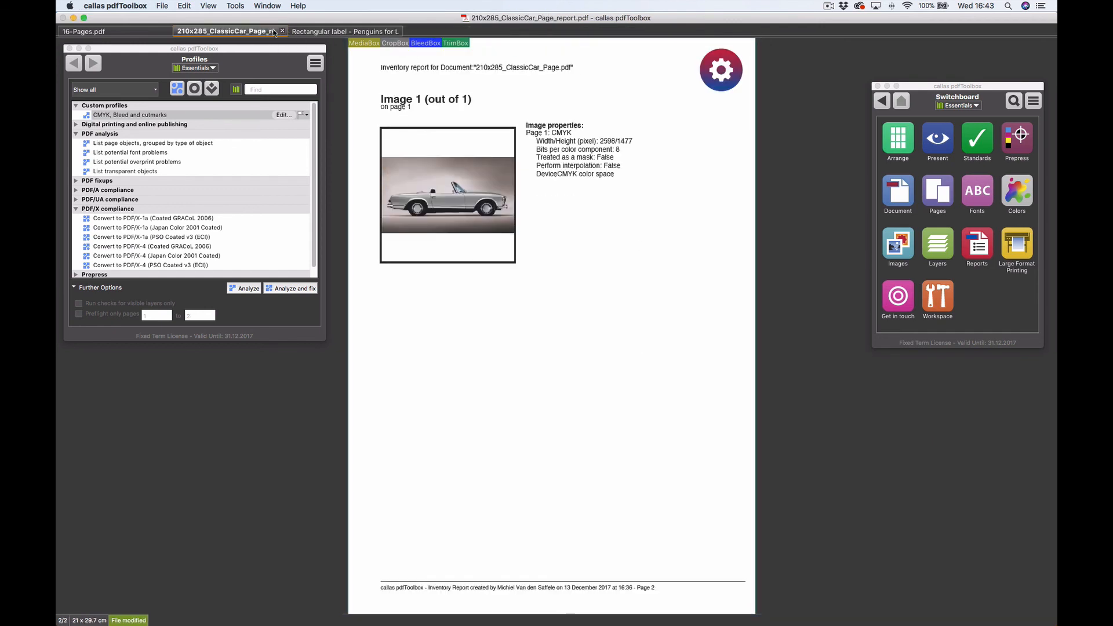
left_click(636, 343)
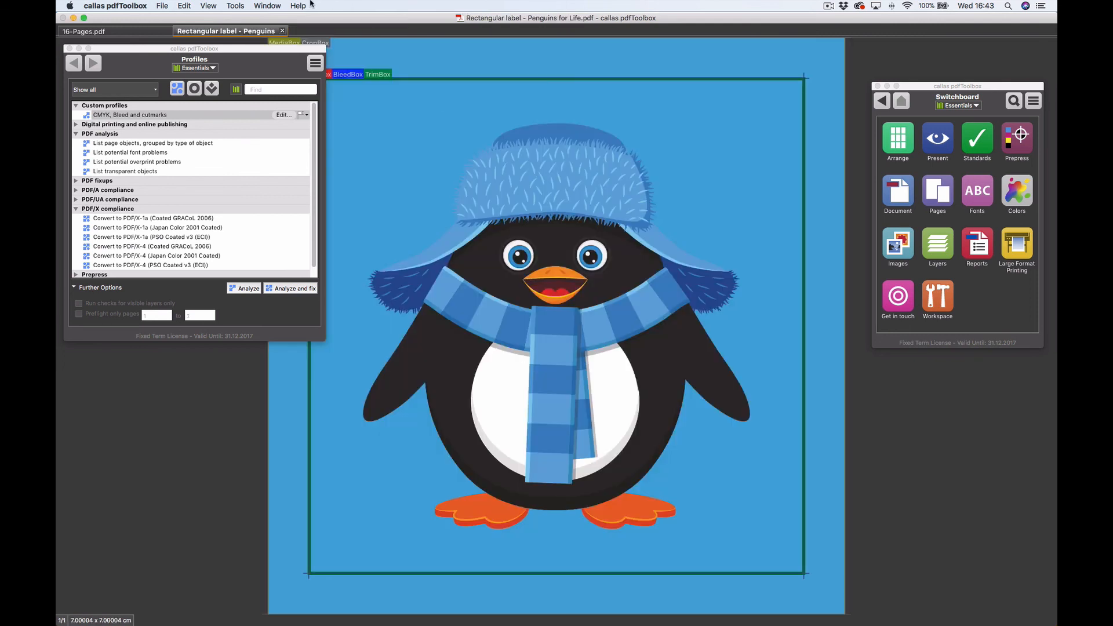
left_click(282, 31)
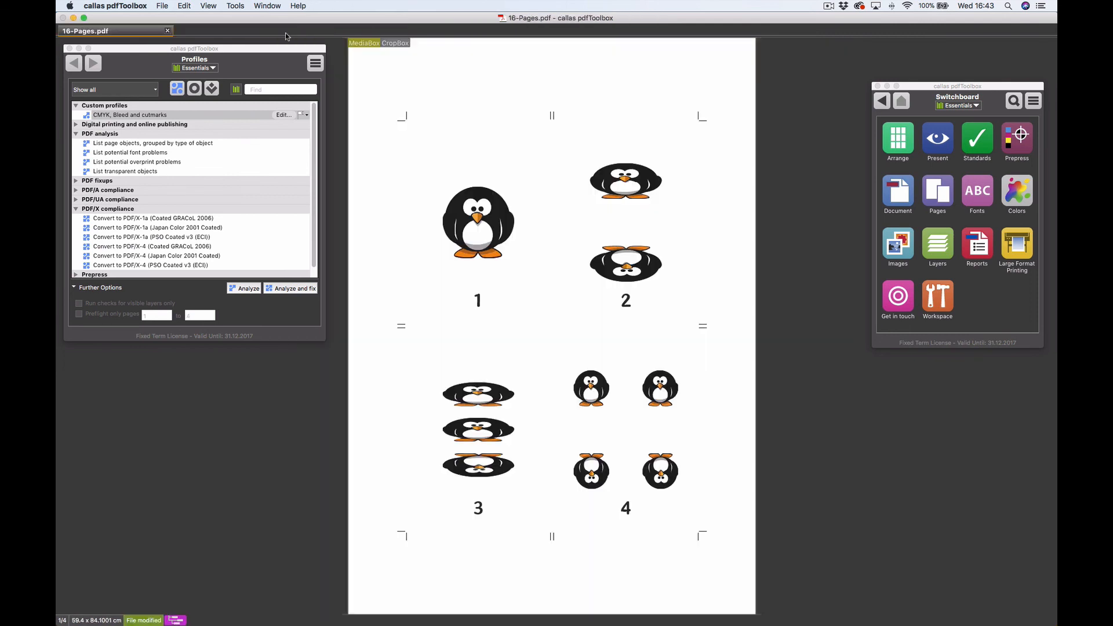
left_click(167, 31)
left_click(636, 344)
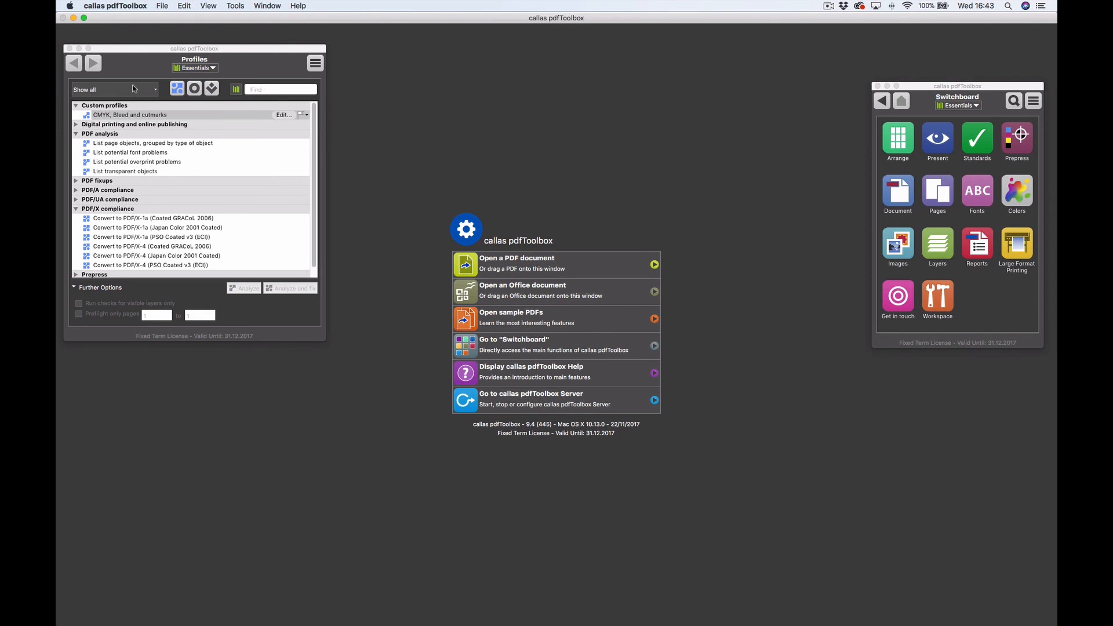
- Close the Profiles and Switchboard windows and open 210x285_ClassicCar_Page.pdf
left_click(69, 49)
left_click(877, 86)
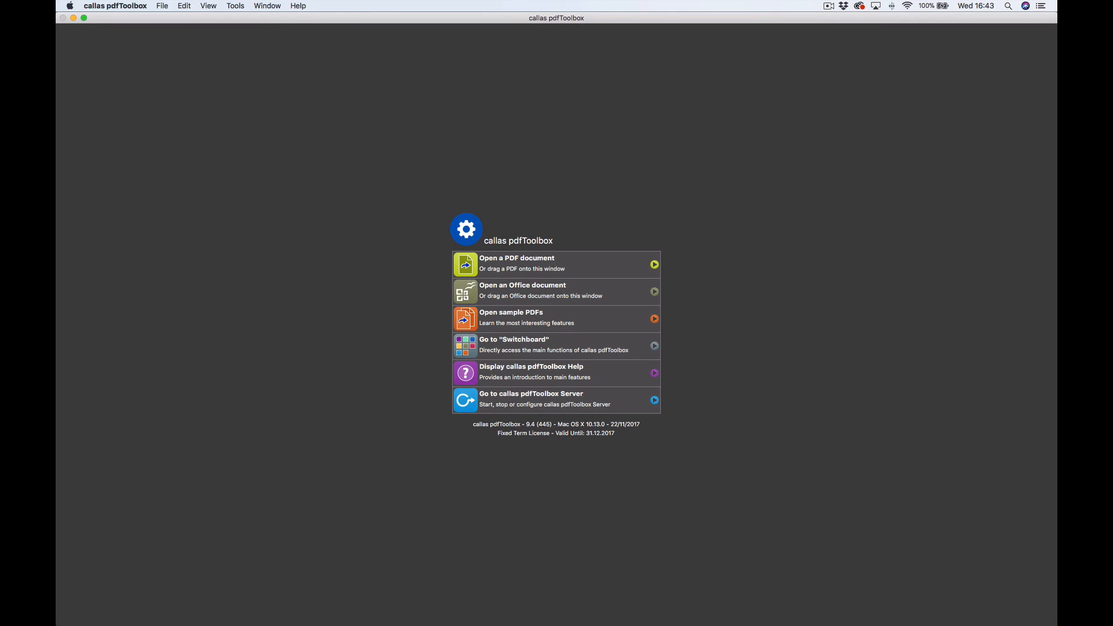
left_click_drag(58, 291, 315, 297)
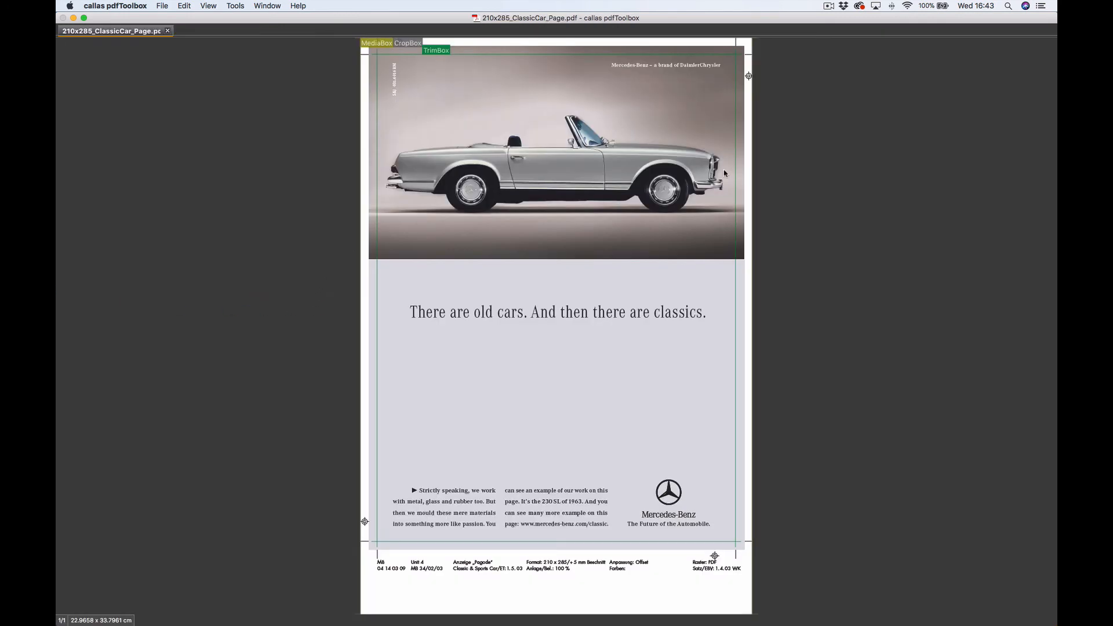
- Visualize the classic car page's ink coverage with highlighting and look over the other available visualization modes
left_click(210, 5)
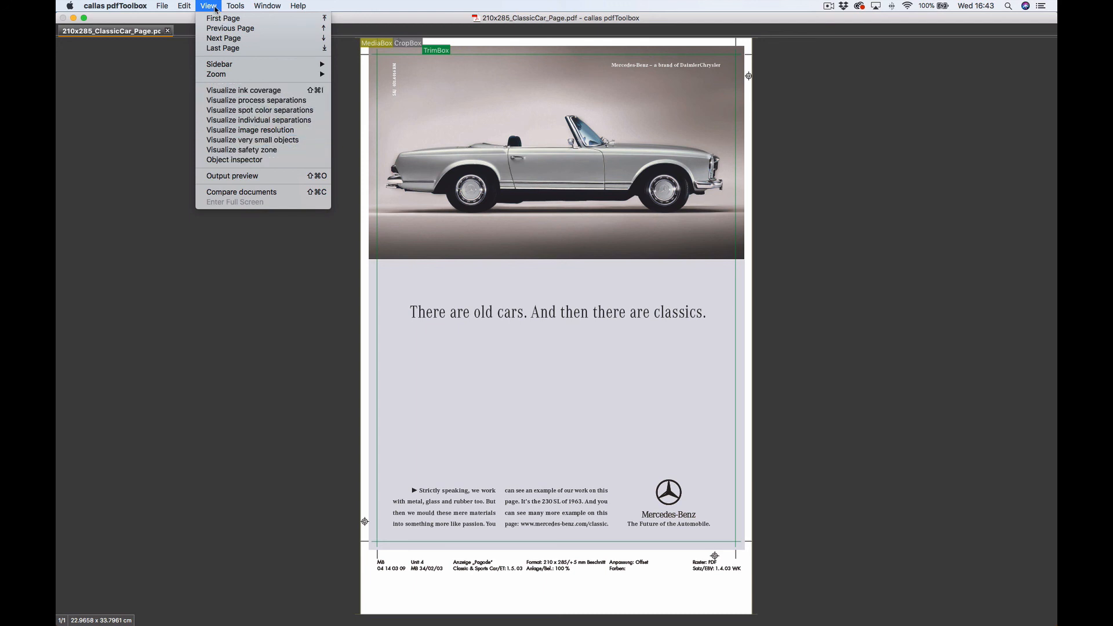
mouse_move(231, 7)
left_click(237, 91)
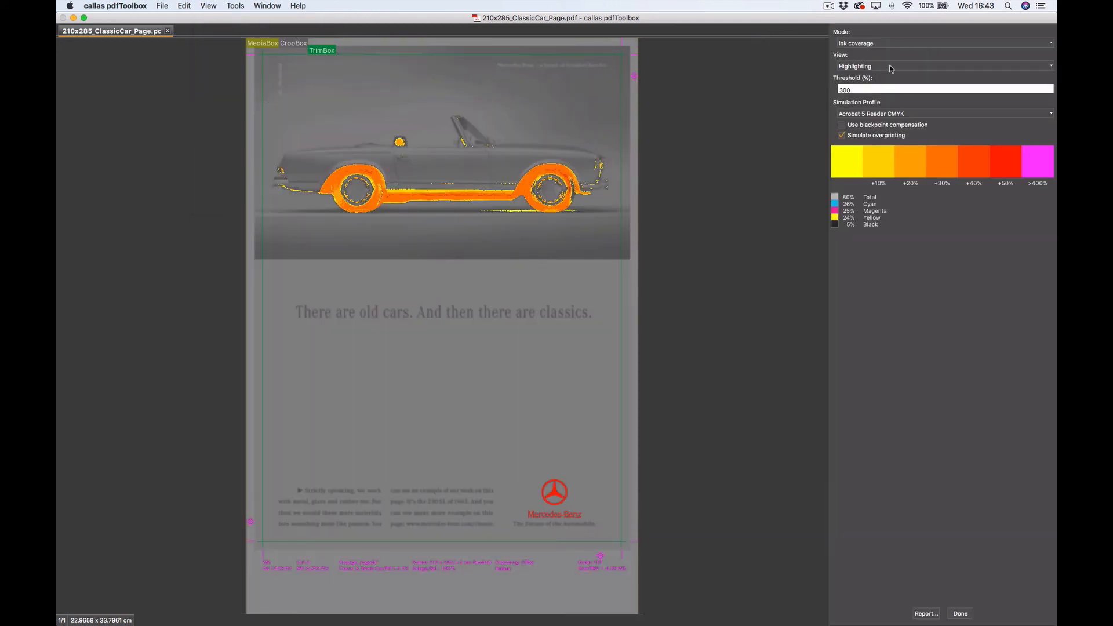
left_click(868, 44)
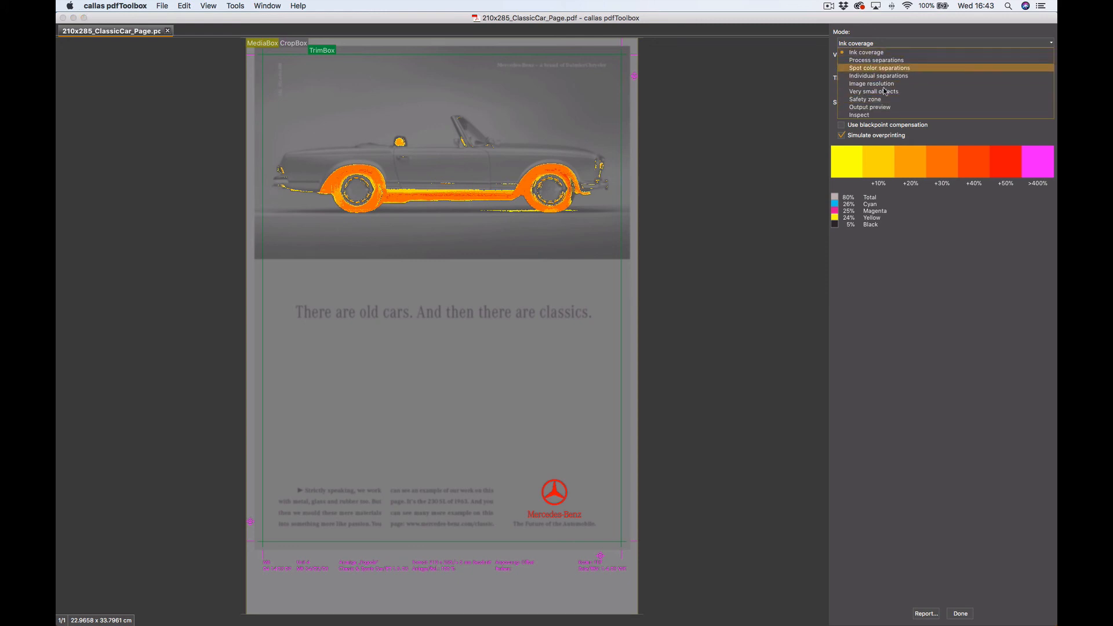
left_click(870, 52)
left_click(209, 6)
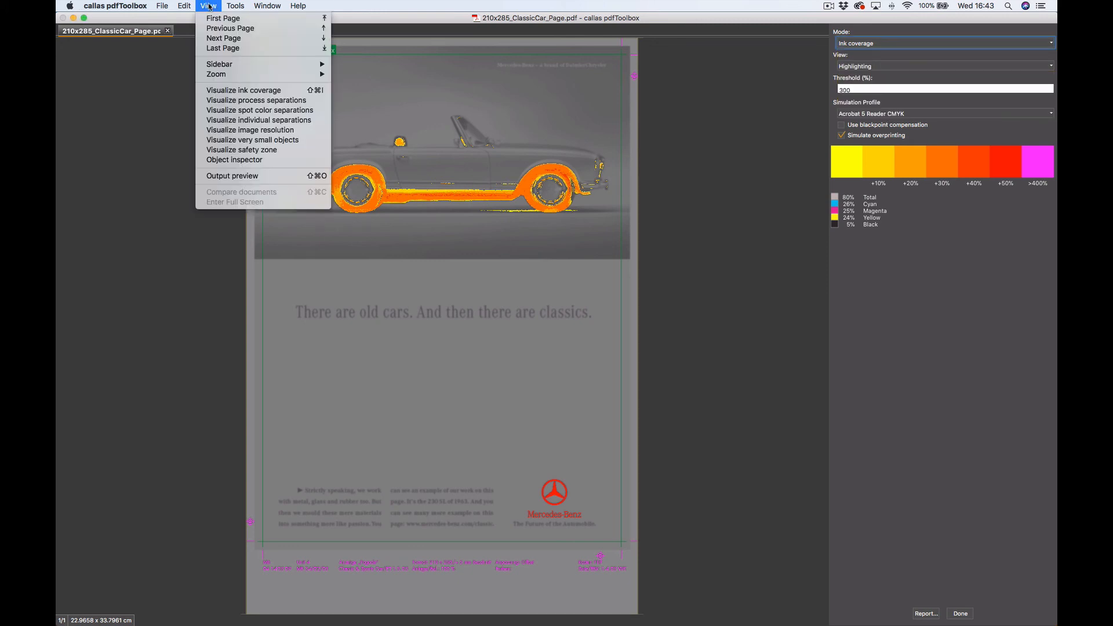
left_click(940, 43)
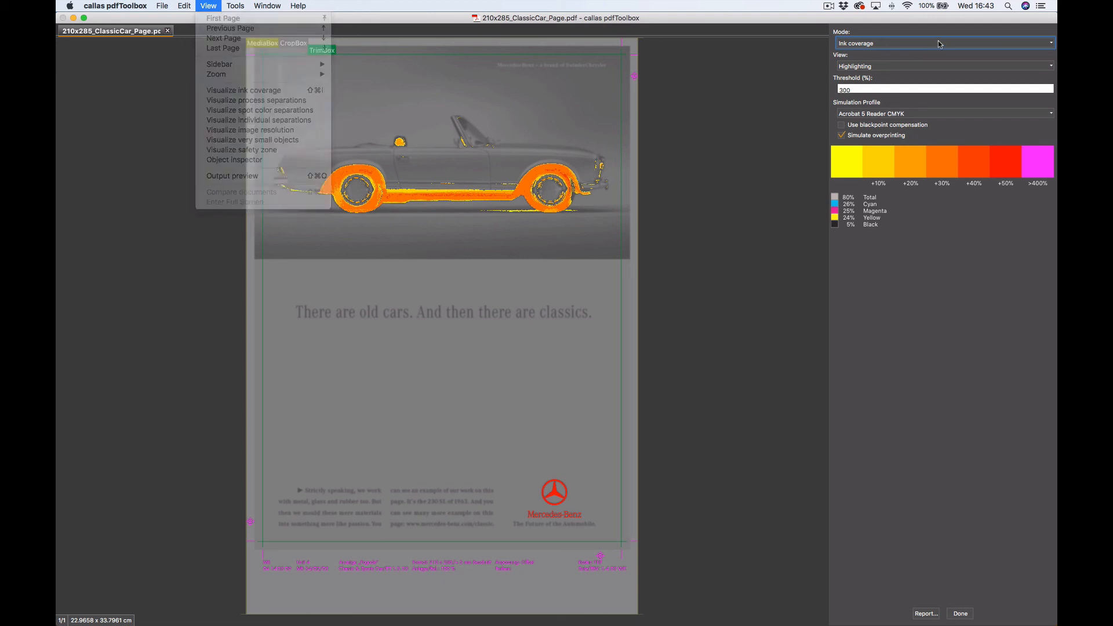
- Keep the Ink coverage mode with highlighting and set its threshold to 270%
left_click(939, 43)
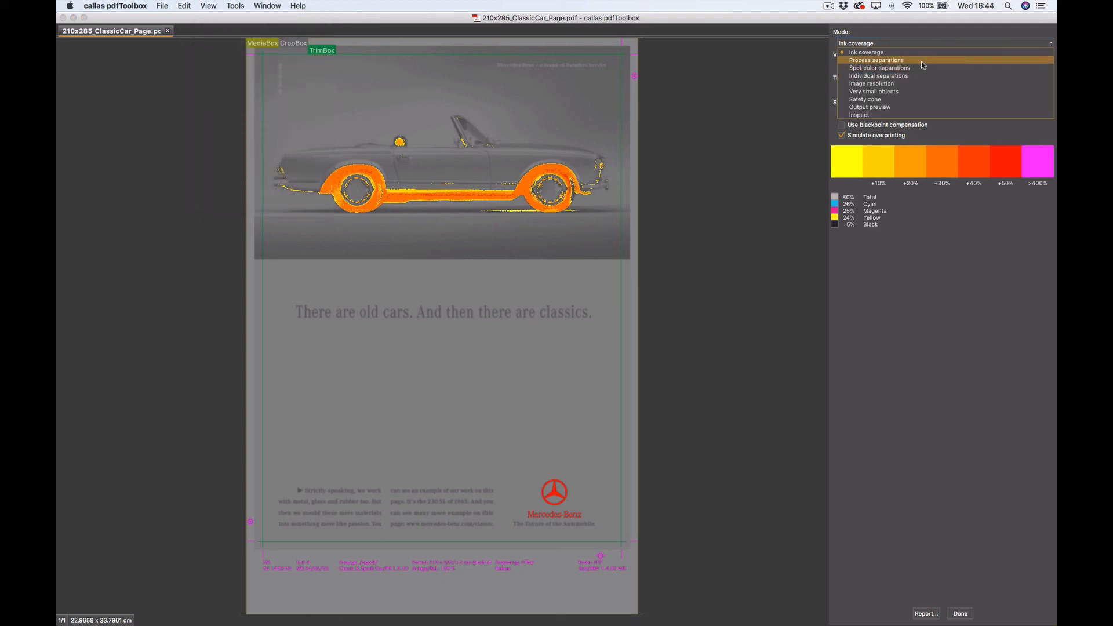
left_click(921, 51)
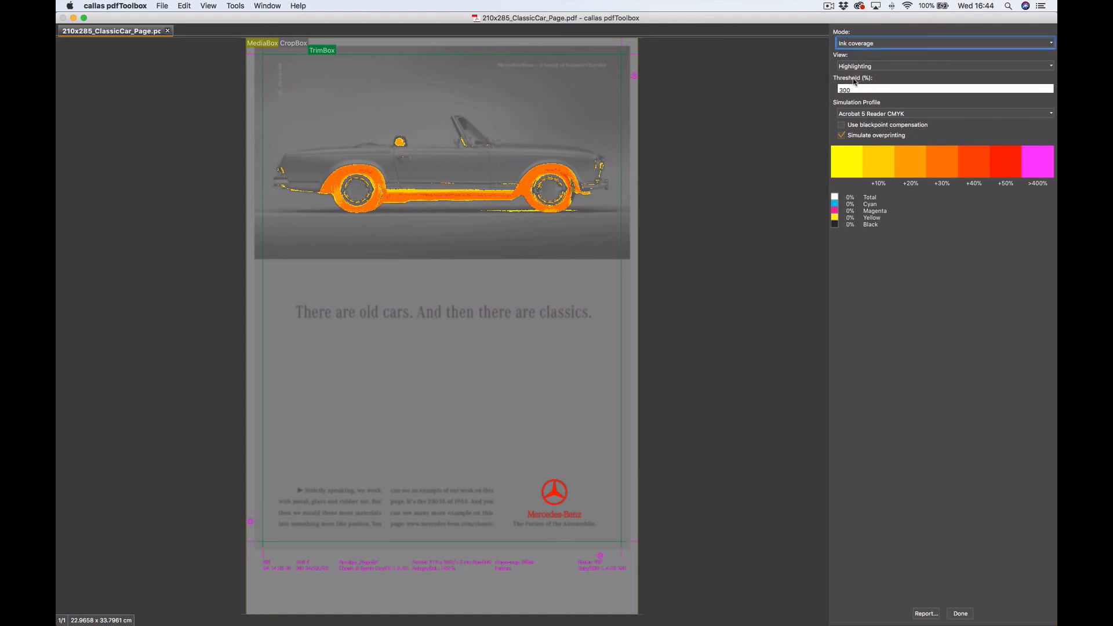
left_click_drag(854, 90, 821, 91)
type("270")
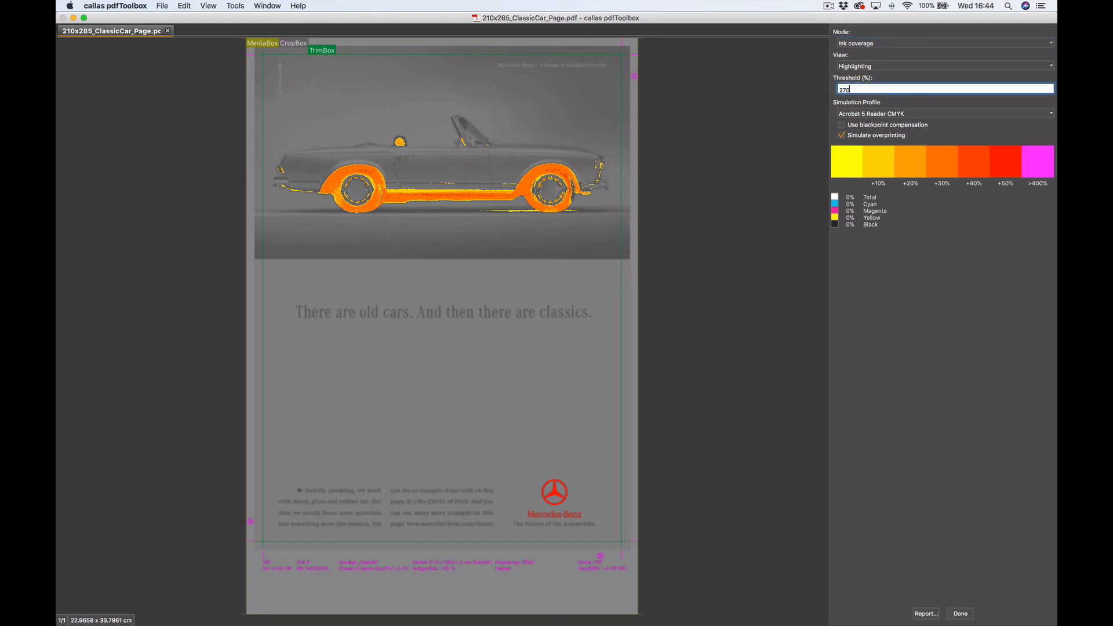
key("Return")
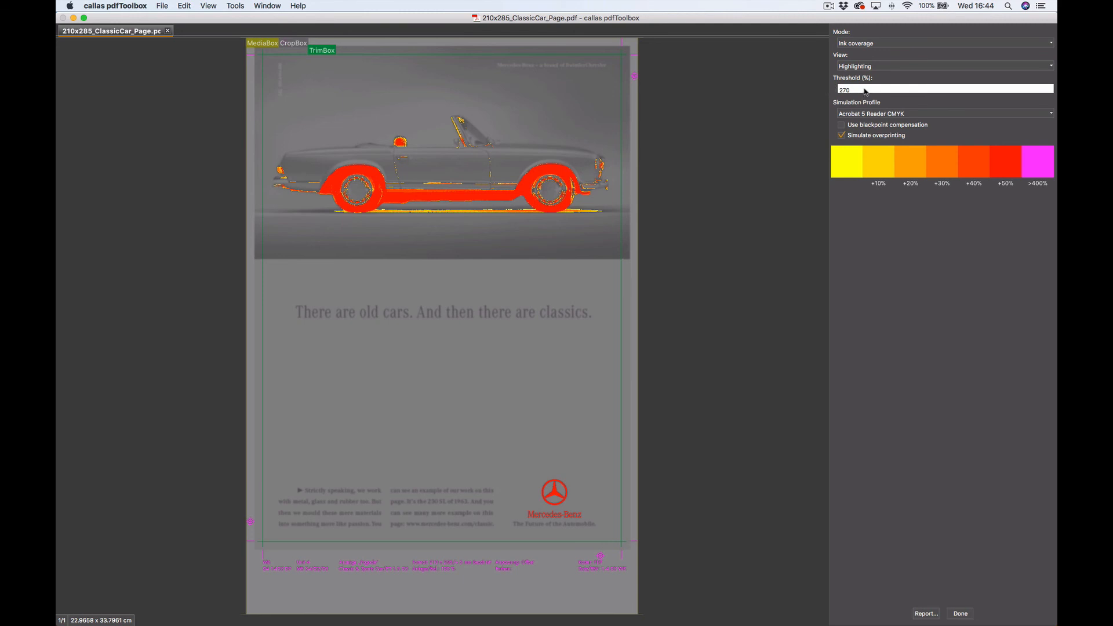
- Try an ink coverage threshold of 360% on the classic car page and return it to 270%
left_click(865, 89)
left_click_drag(865, 89, 799, 93)
type("360")
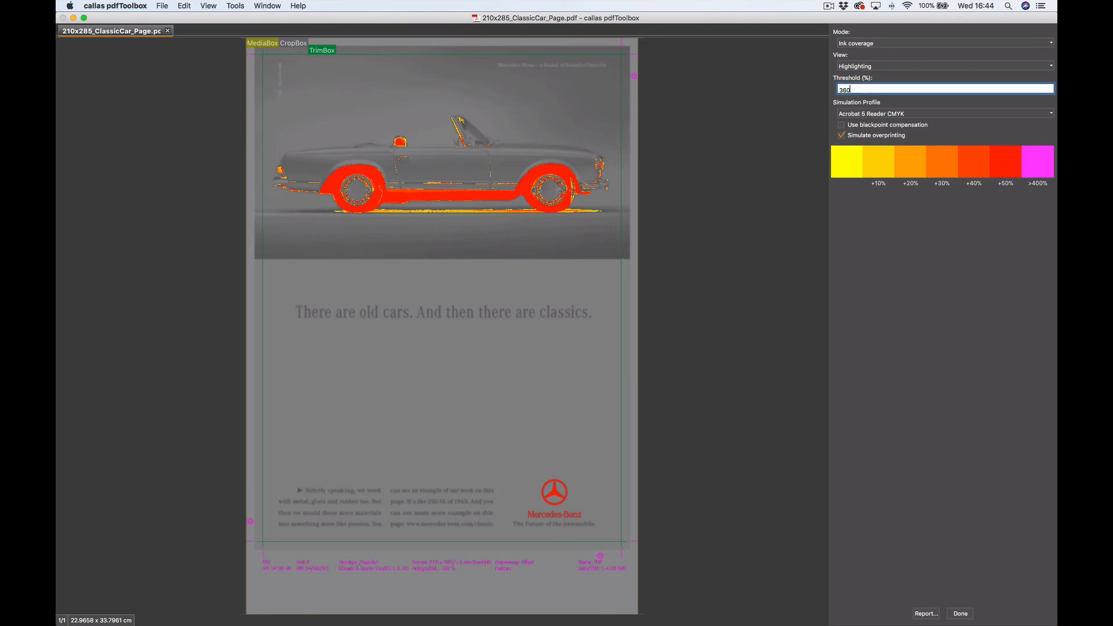
key("Return")
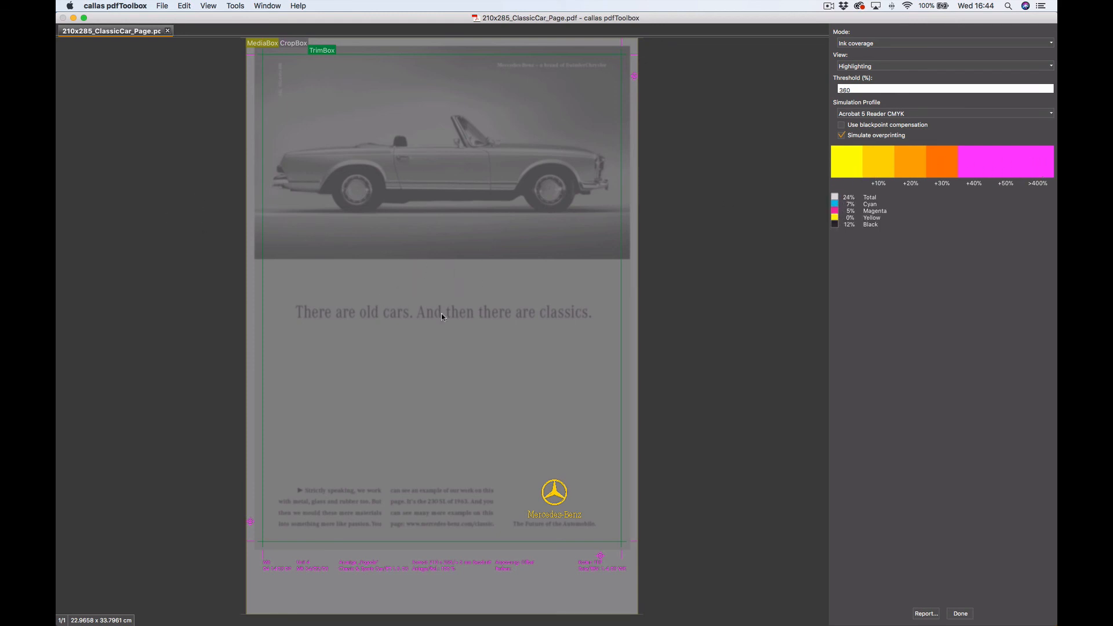
double_click(845, 90)
type("270")
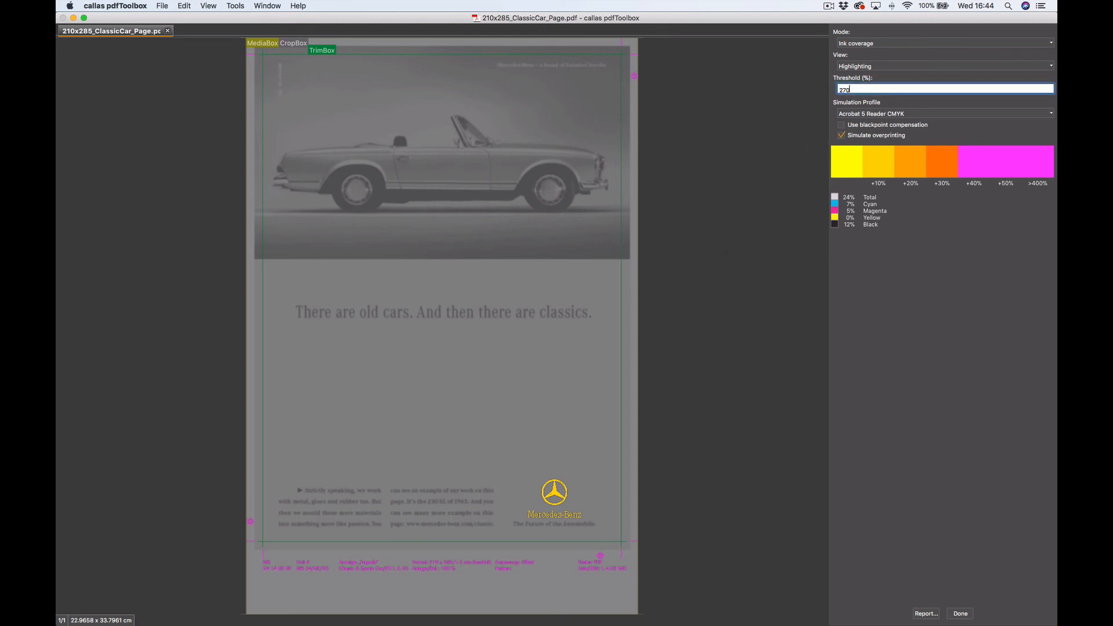
key("Return")
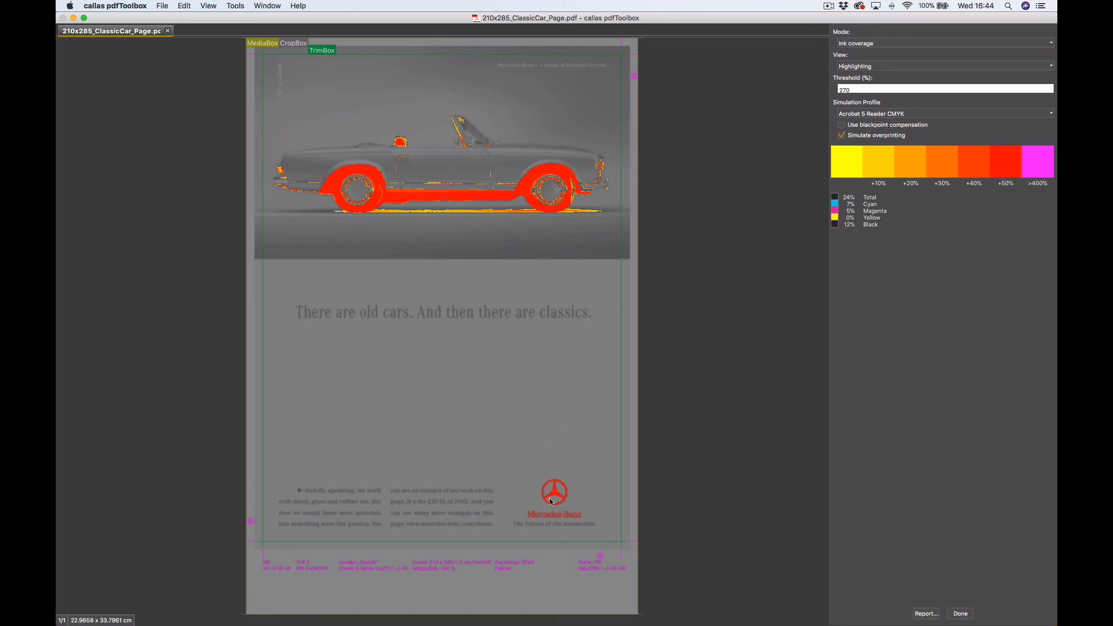
- Set the ink coverage threshold to 360%
double_click(843, 91)
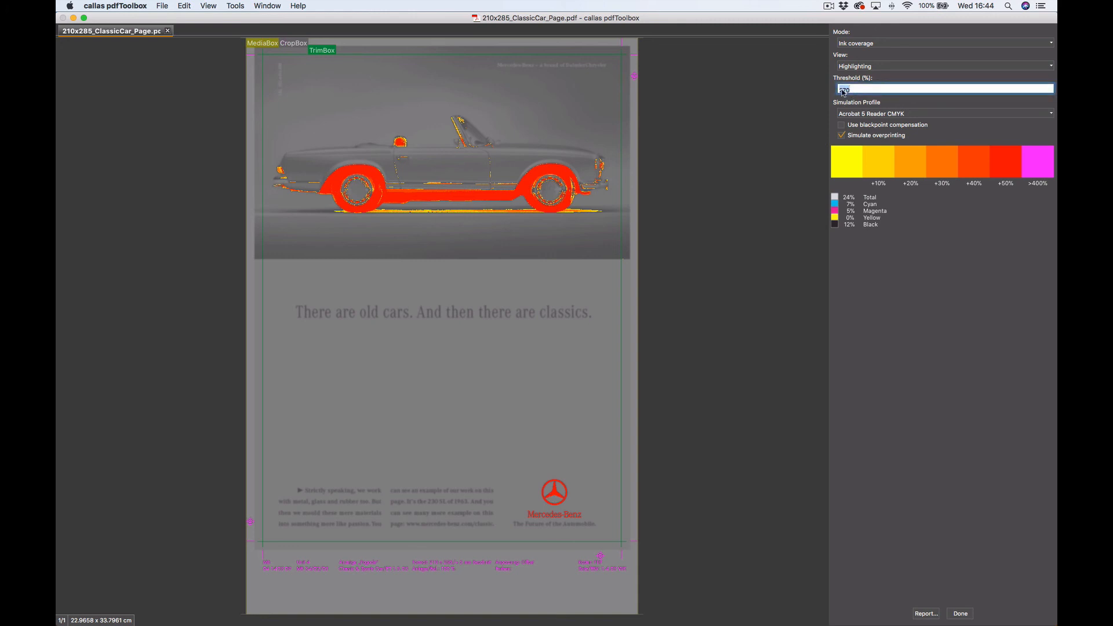
type("360")
key("Return")
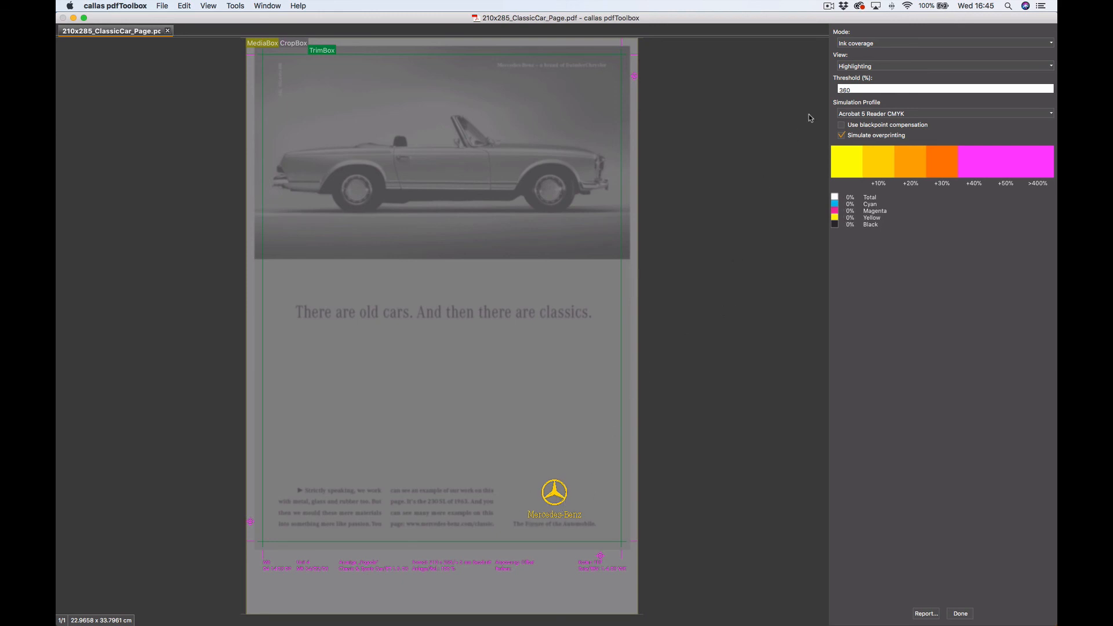
left_click(861, 90)
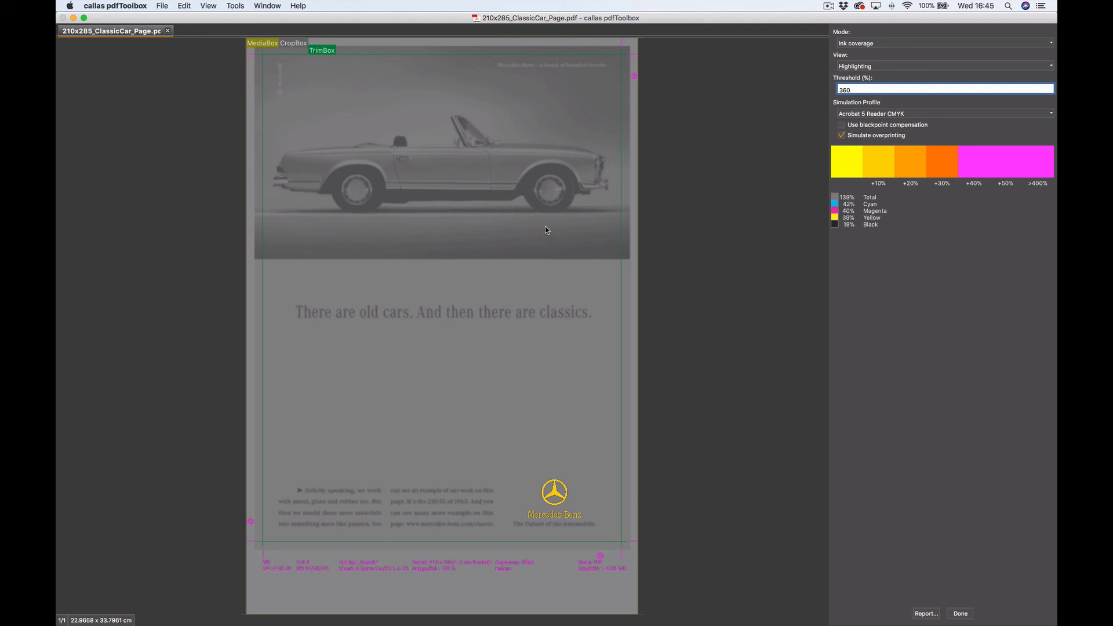
- Switch the visualization to Process separations and view the CMY channels and the K channel only
left_click(857, 44)
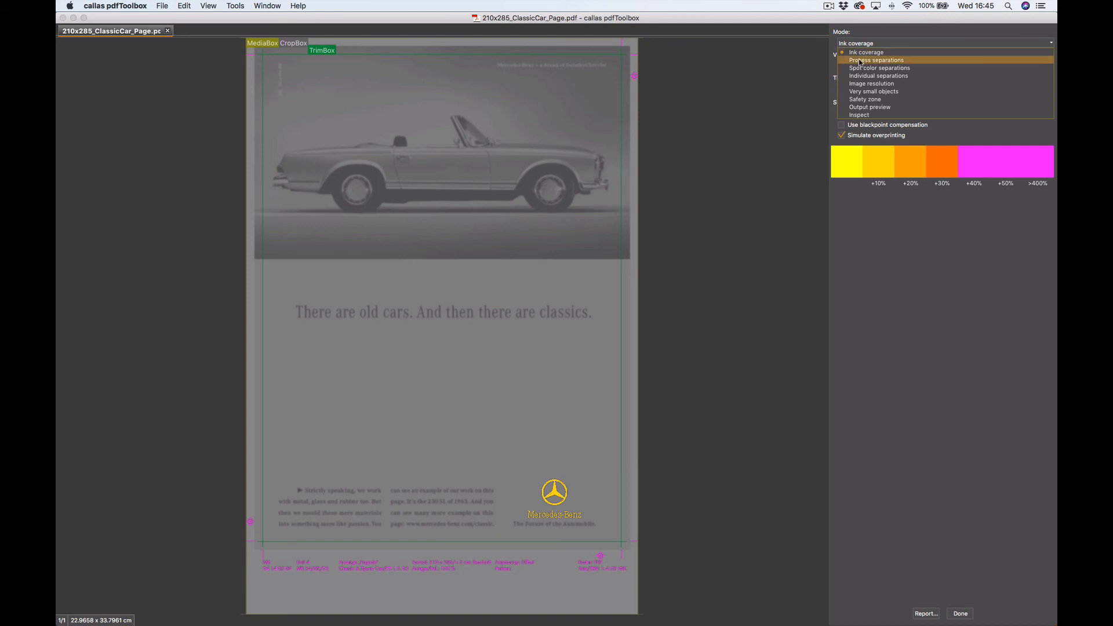
left_click(859, 60)
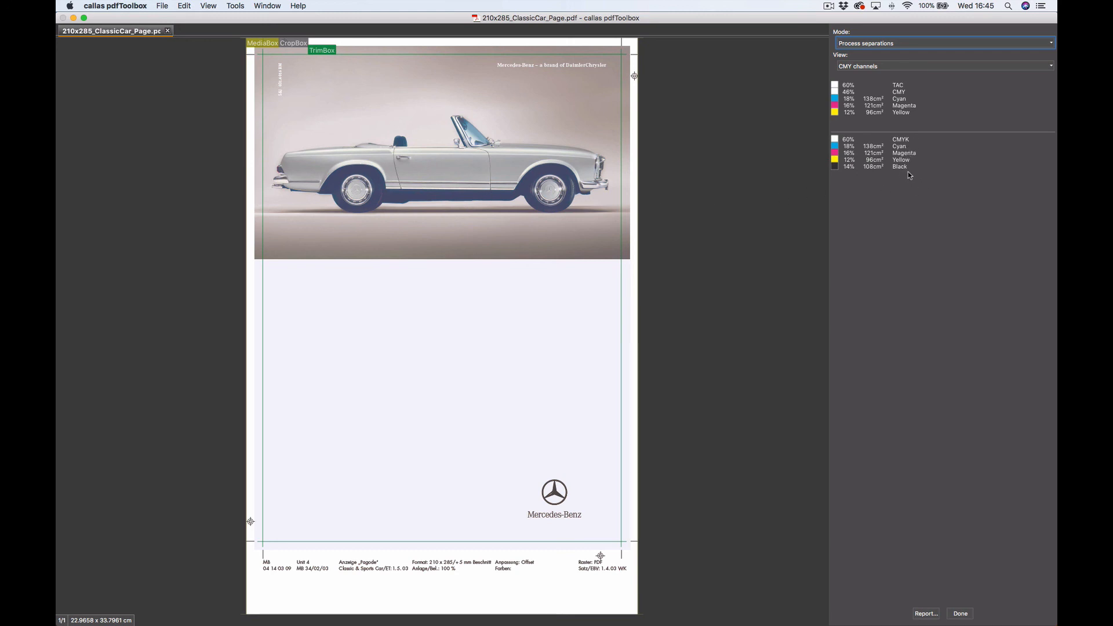
left_click(873, 68)
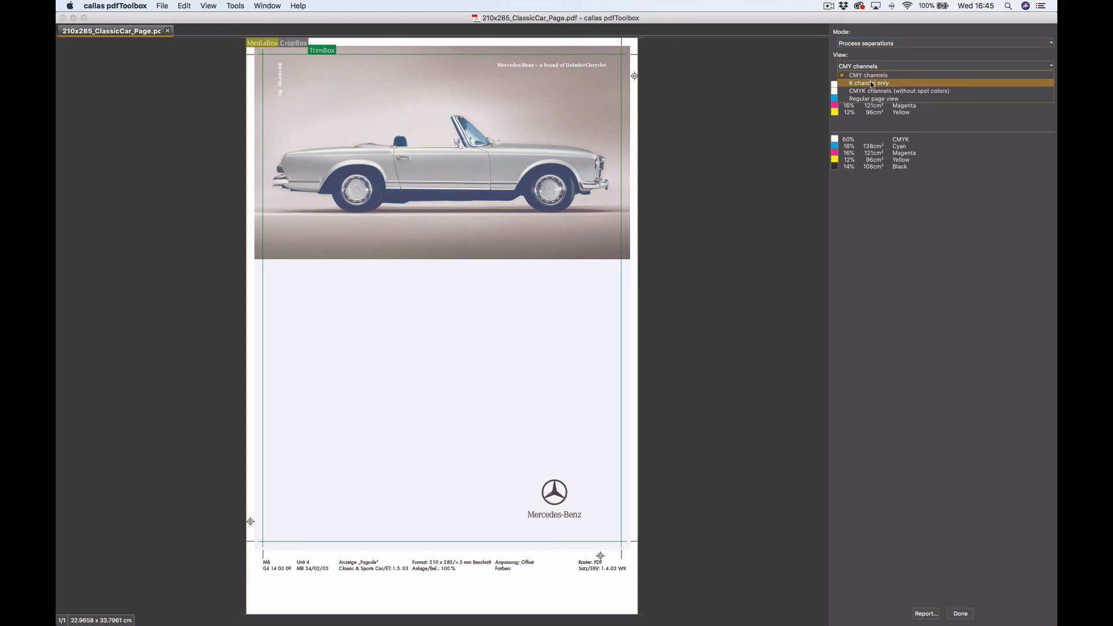
left_click(871, 84)
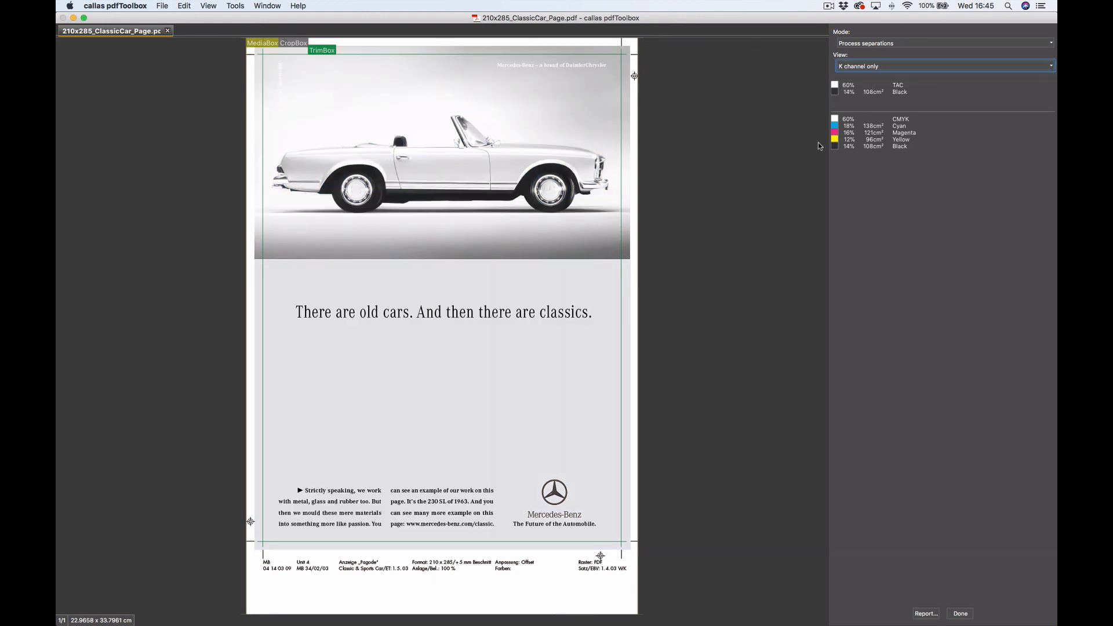
- View the process separations as CMYK channels without spot colors, followed by the regular page view
left_click(870, 67)
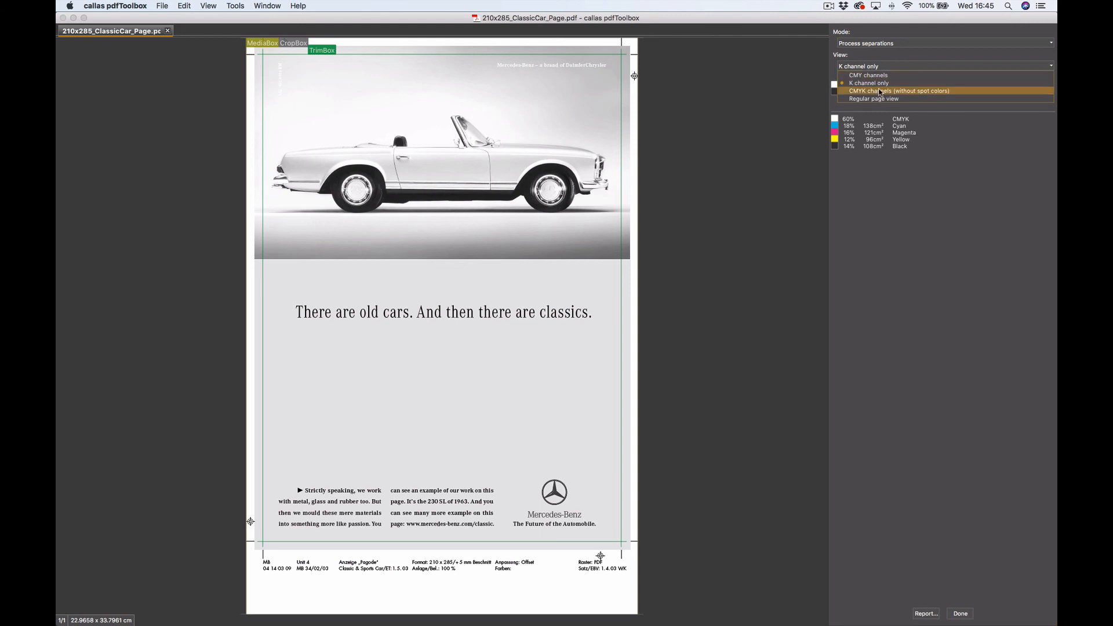
left_click(881, 93)
left_click(890, 67)
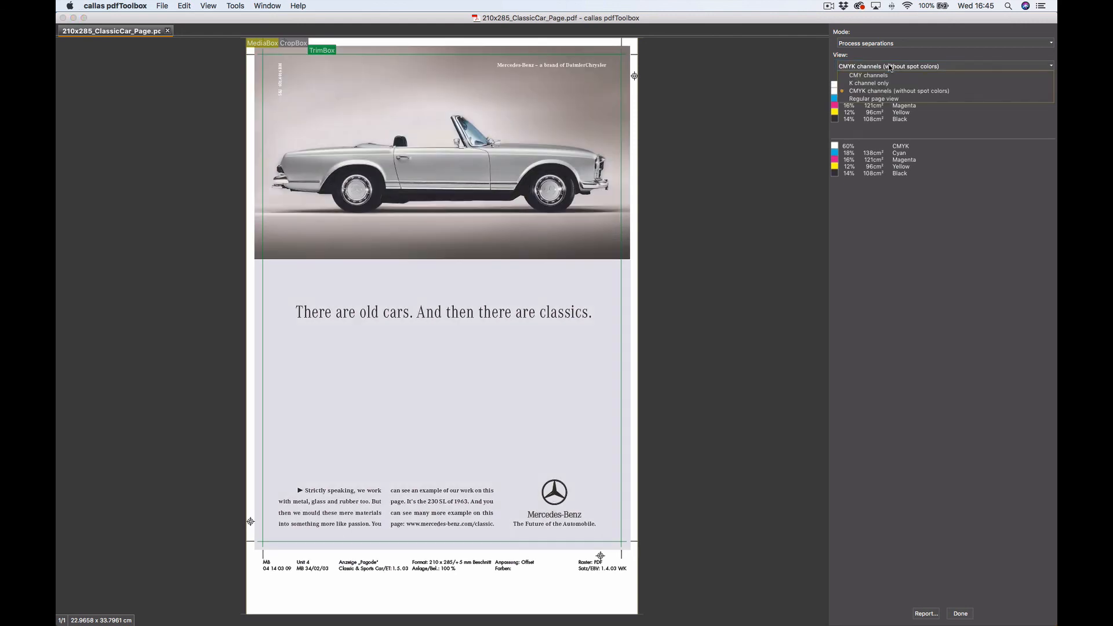
left_click(886, 96)
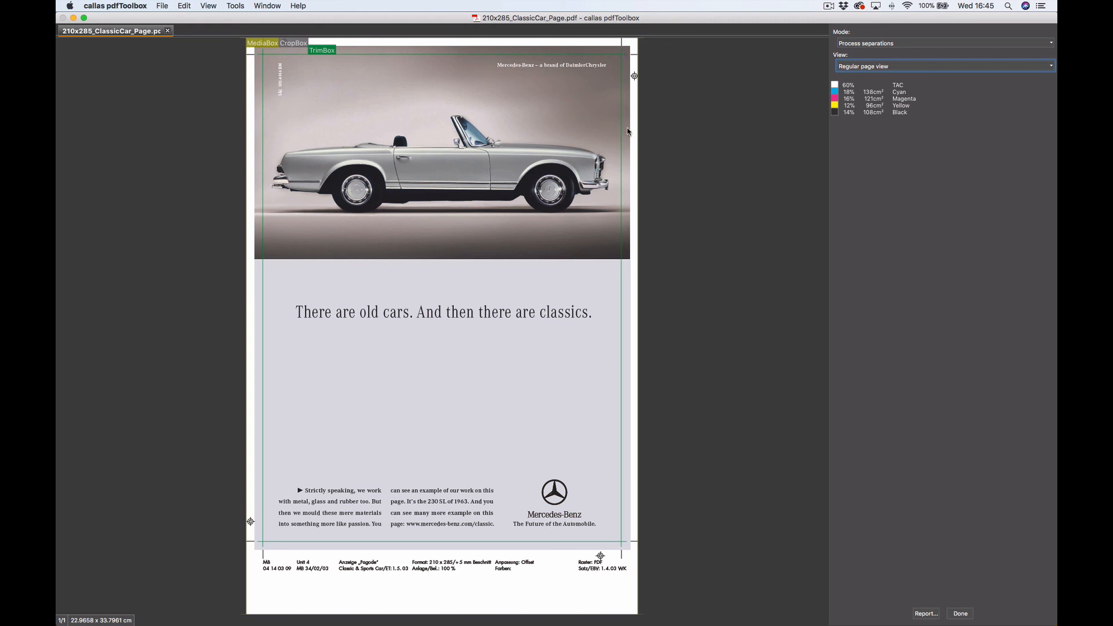
left_click(872, 67)
left_click(886, 96)
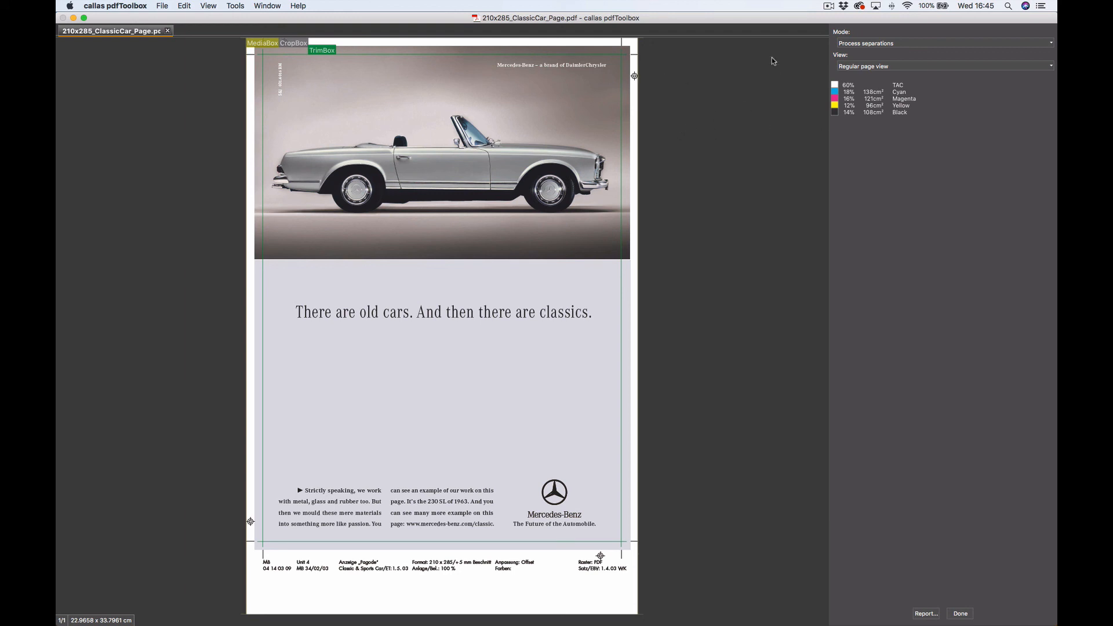
- Switch the visualization to Individual separations and view the cyan, magenta and yellow separations one after another
left_click(887, 44)
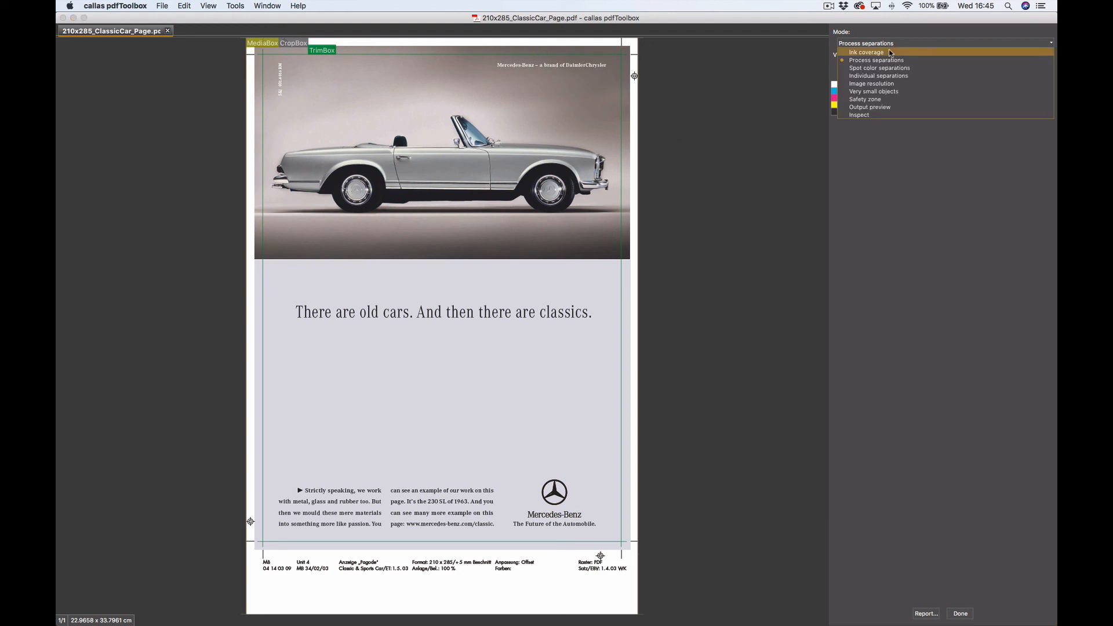
left_click(907, 75)
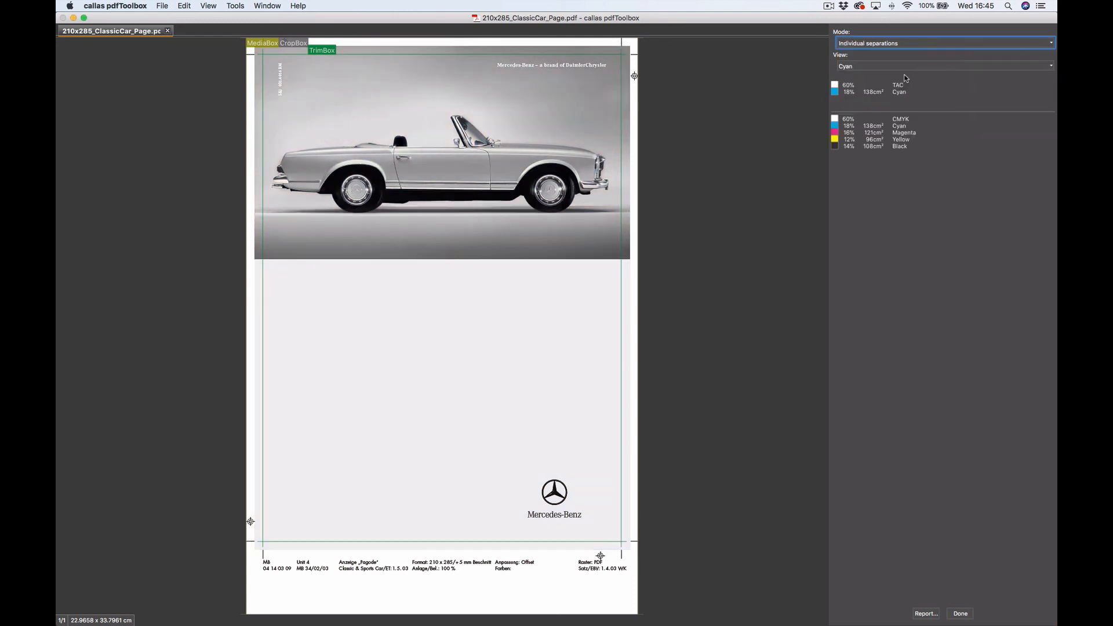
left_click(876, 66)
left_click(875, 82)
left_click(878, 67)
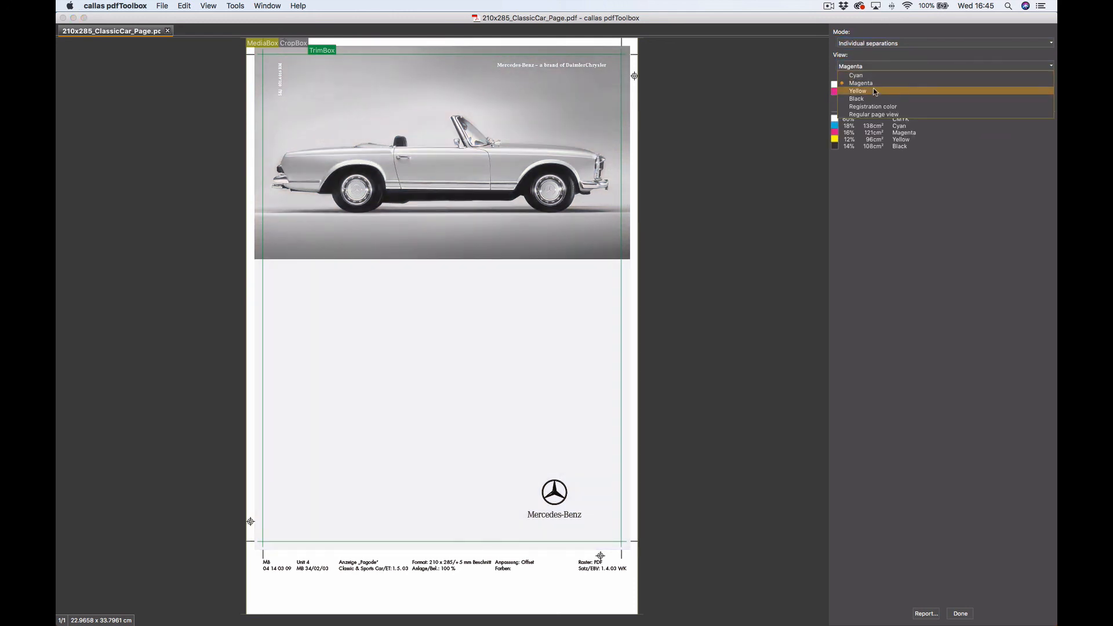
left_click(875, 91)
- View the black and registration color separations and return to the regular page view
left_click(875, 66)
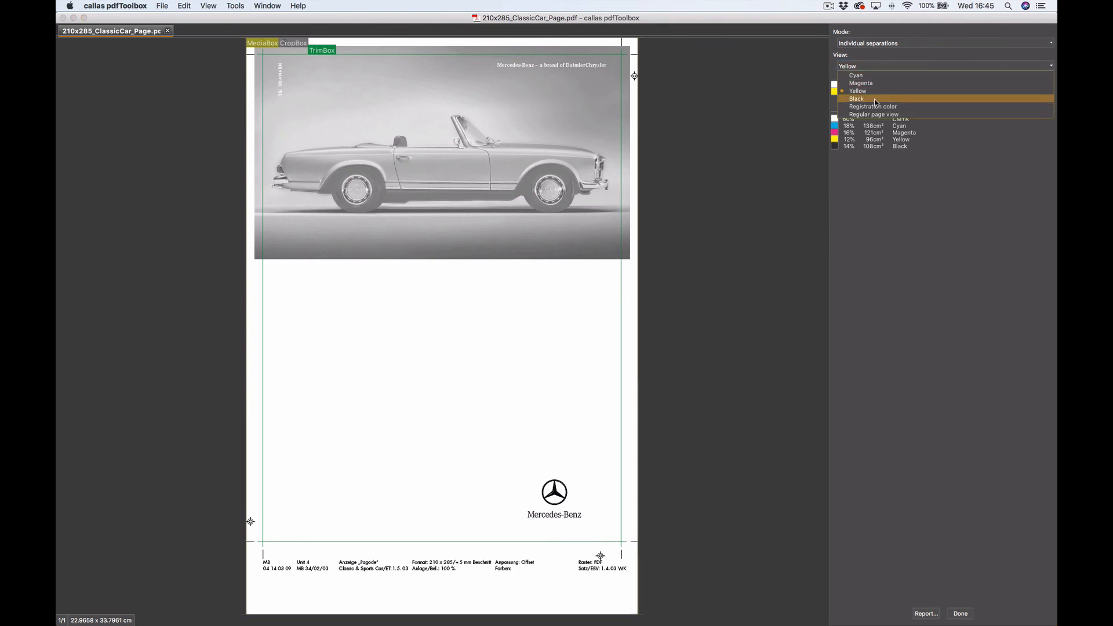
left_click(874, 98)
left_click(879, 66)
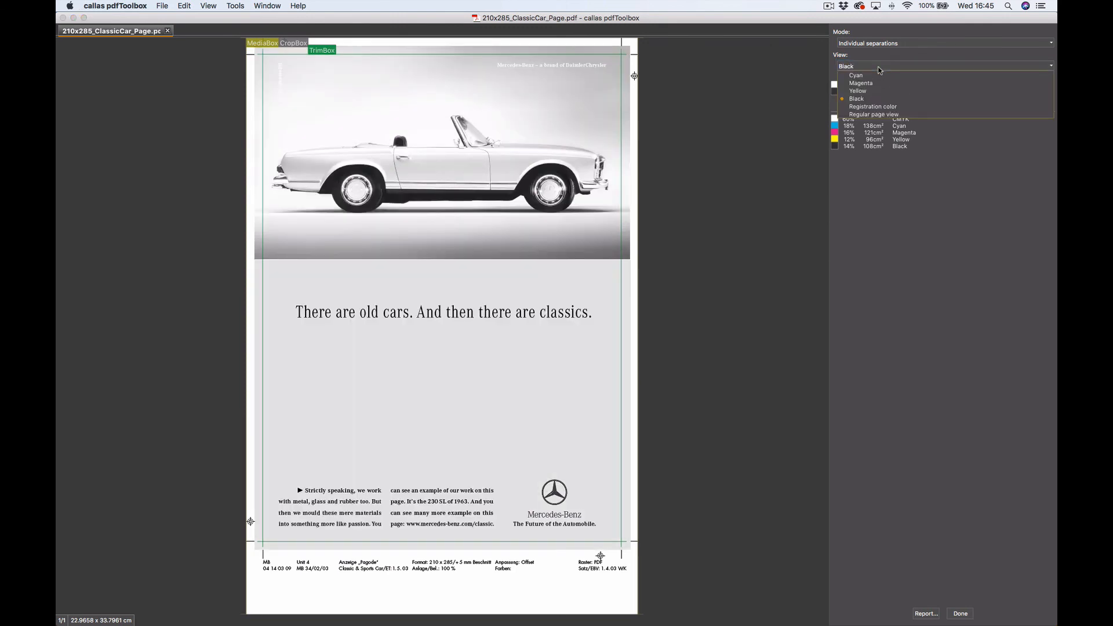
left_click(876, 107)
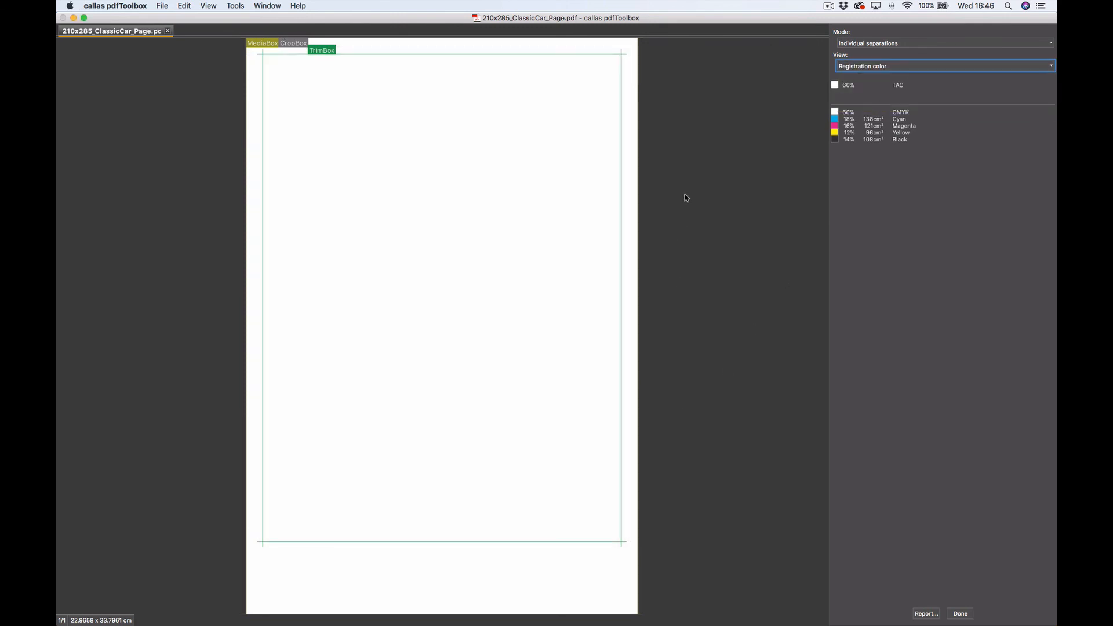
left_click(875, 65)
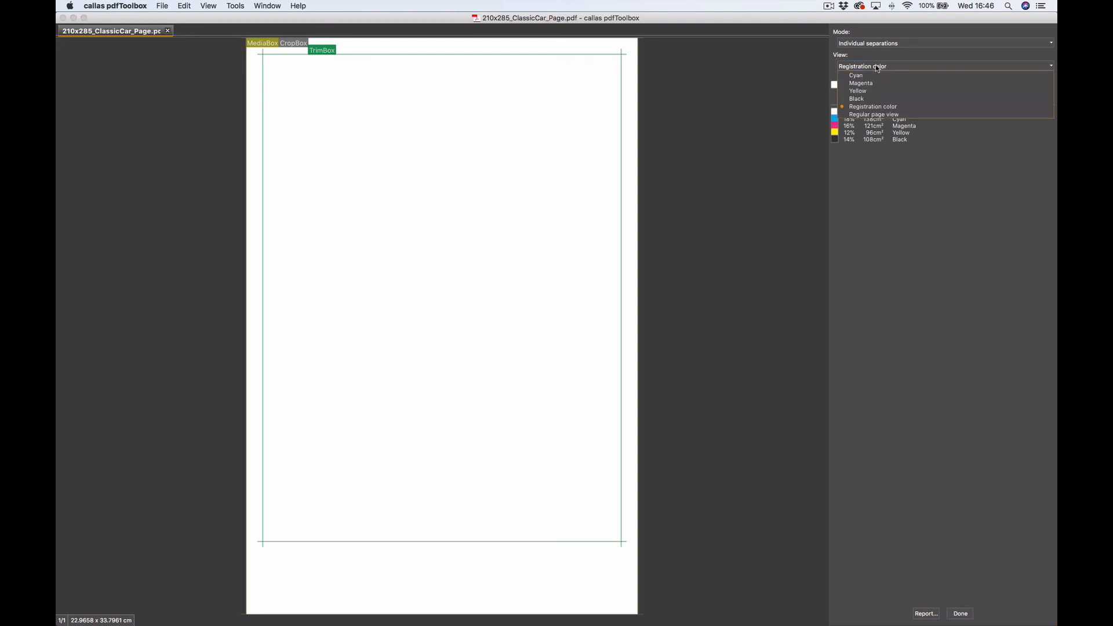
left_click(868, 114)
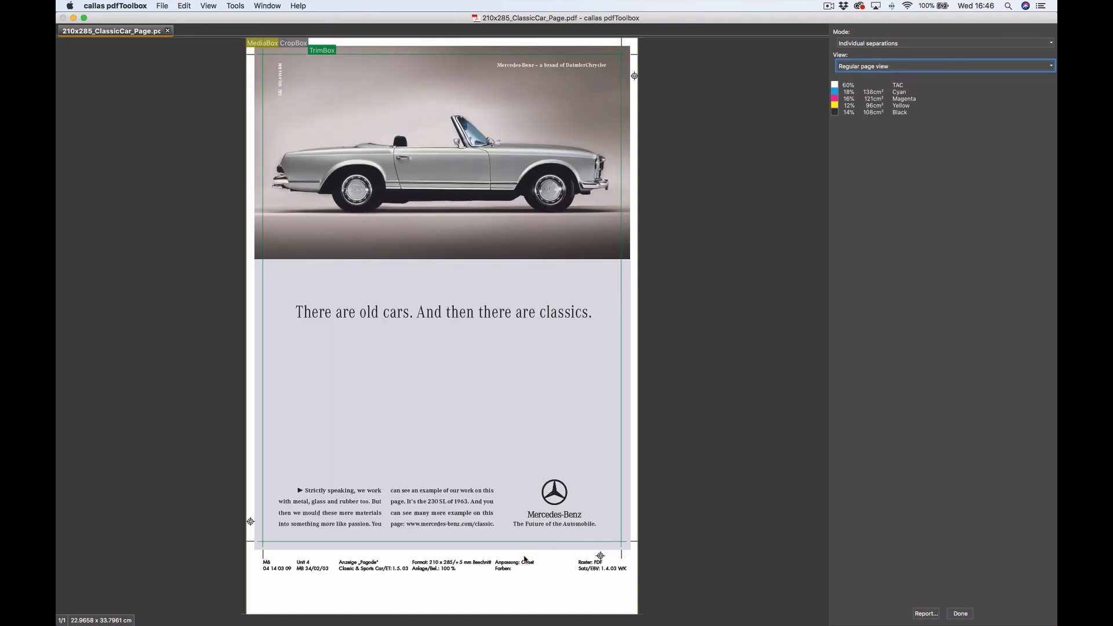
- Switch the visualization to Inspect mode with the Object inspector view
left_click(890, 68)
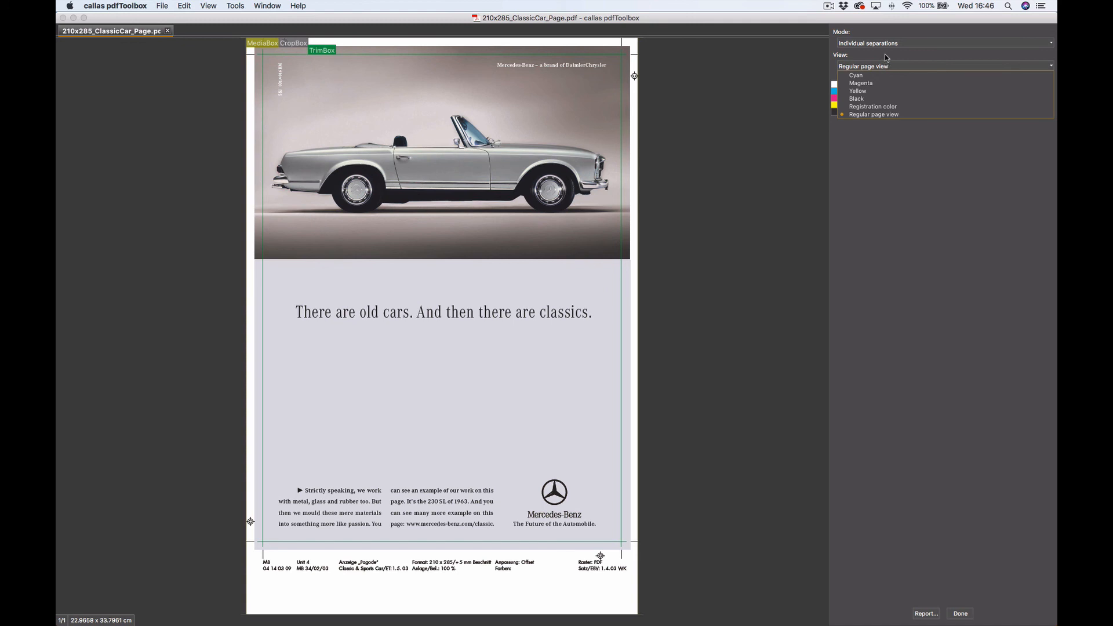
left_click(887, 48)
left_click(888, 44)
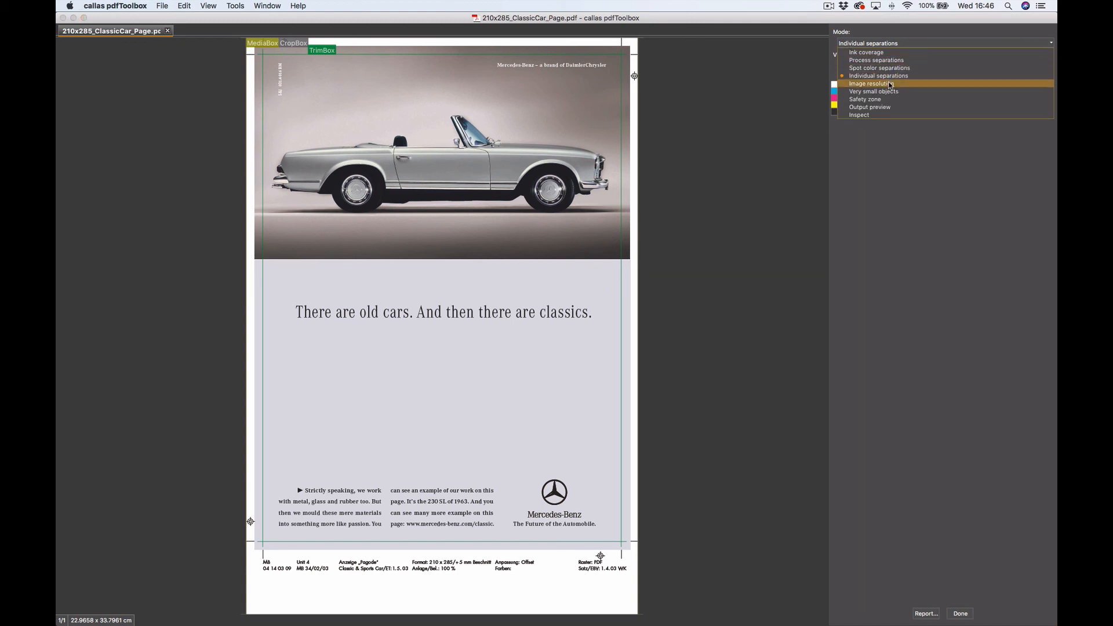
left_click(882, 115)
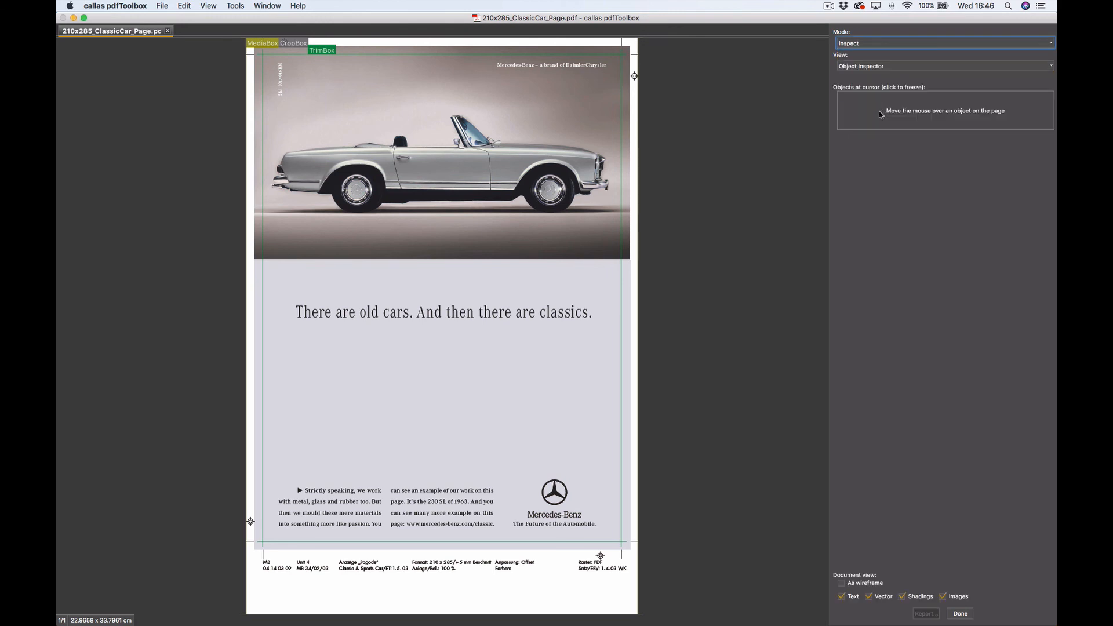
left_click(868, 70)
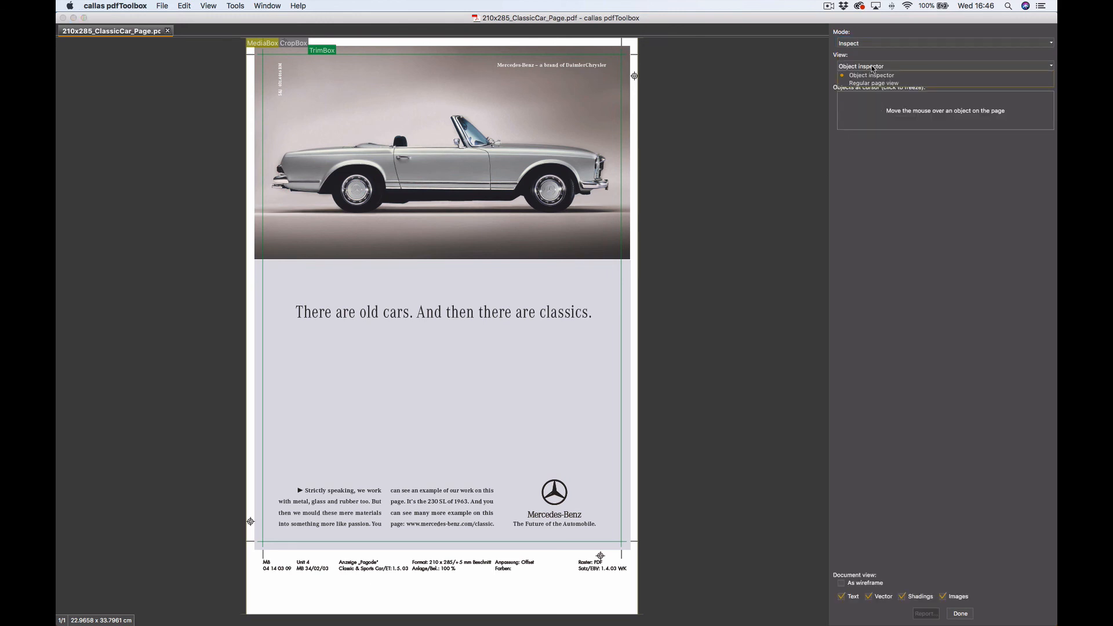
left_click(875, 70)
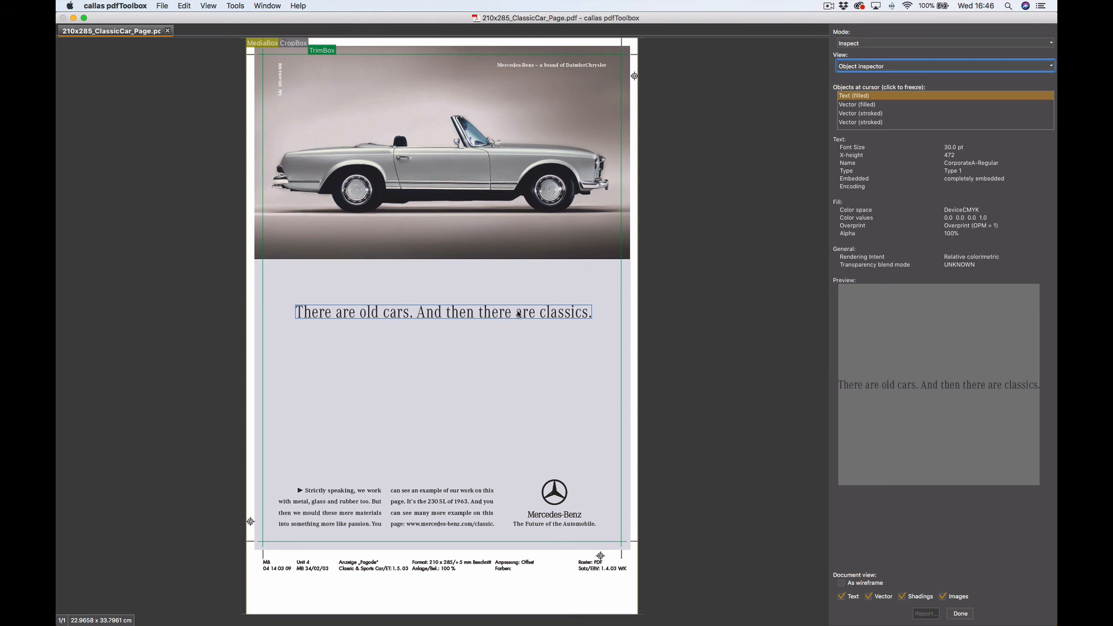
- Freeze the inspector on the car image and examine the properties of the filled and stroked vector objects at that point
left_click(583, 231)
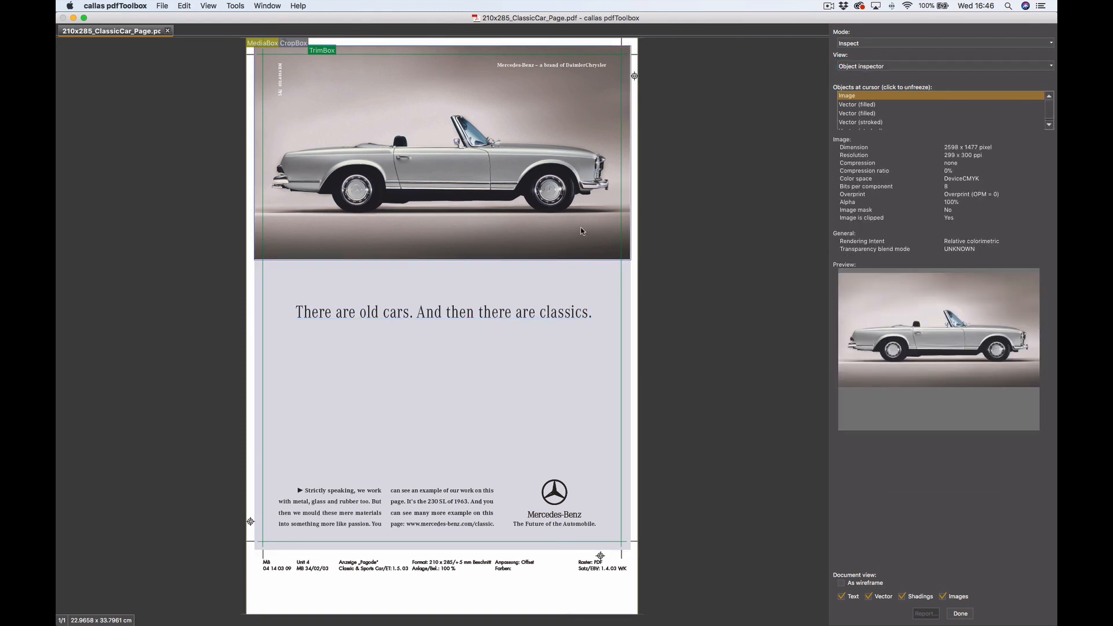
left_click(870, 105)
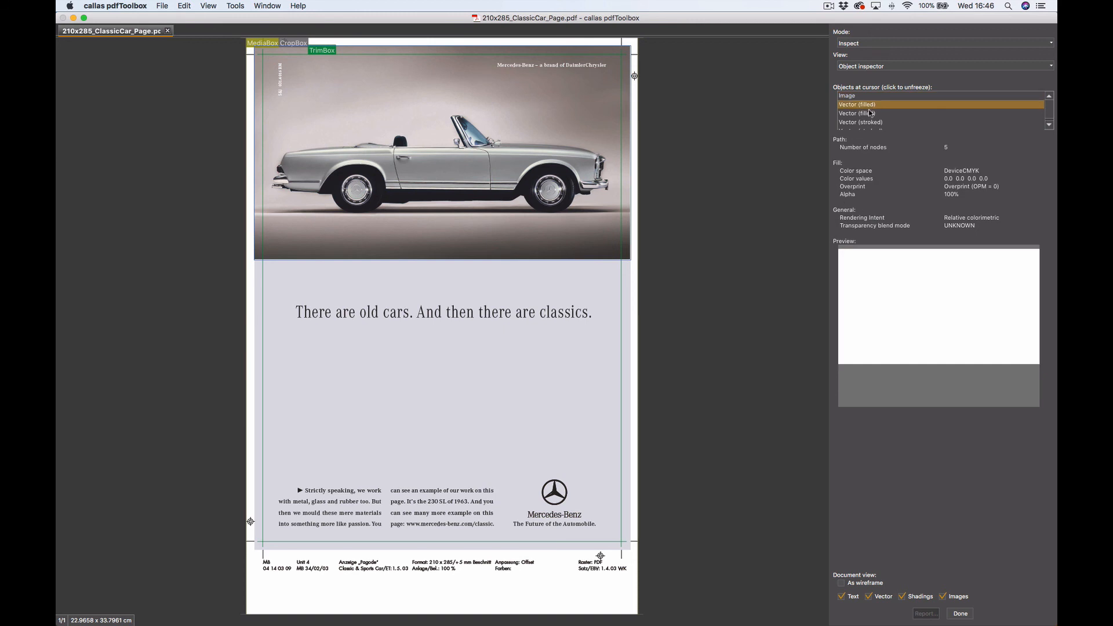
left_click(869, 114)
key("Down")
key("Down")
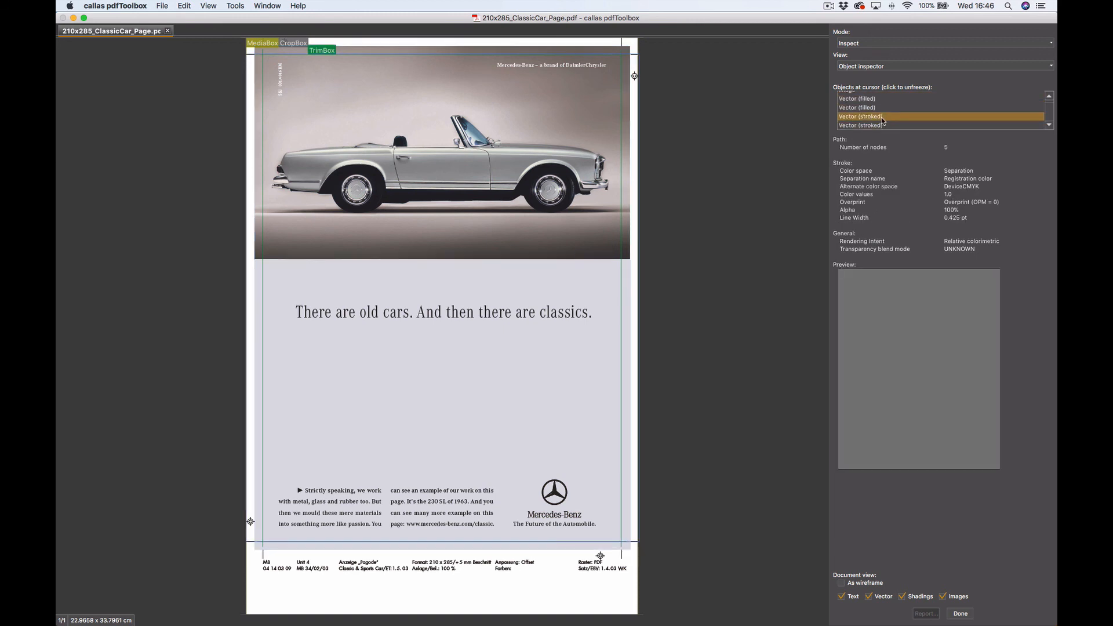
- Step through the remaining stroked and filled vectors under the car and examine the car image's properties
left_click(880, 119)
left_click(879, 108)
left_click(879, 99)
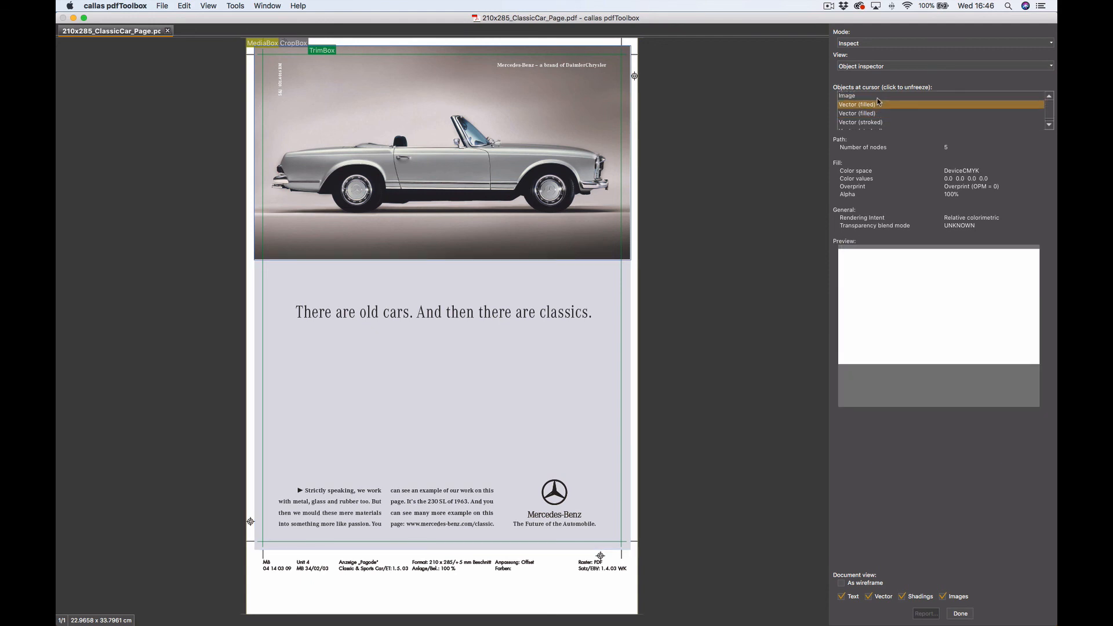
left_click(879, 96)
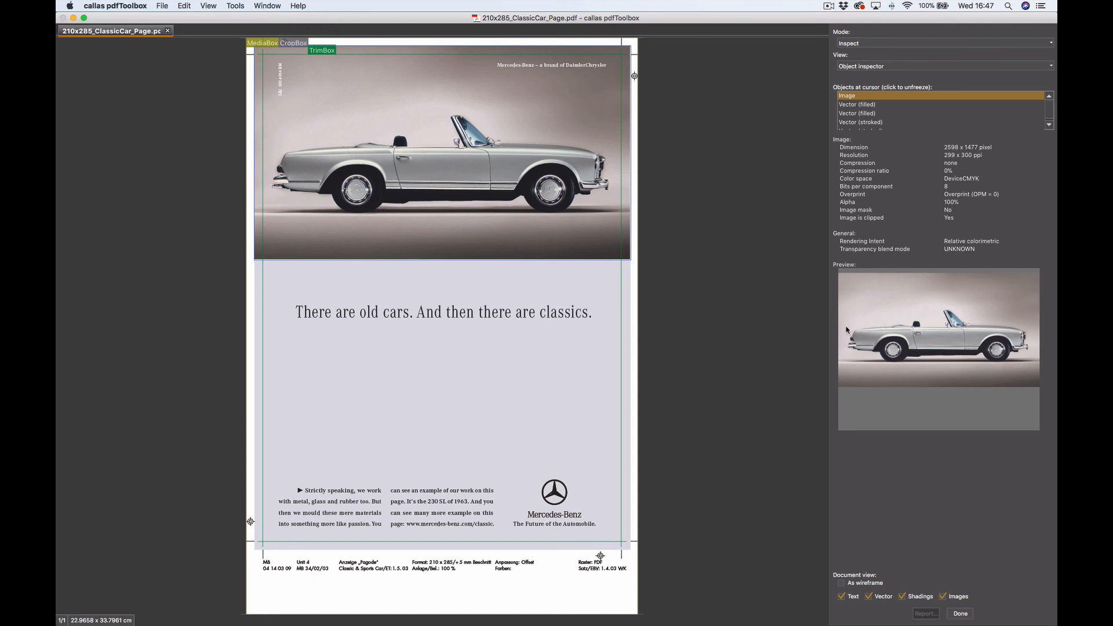
- Freeze the inspector on the headline and examine the properties of its text and the vector objects beneath it
left_click(465, 315)
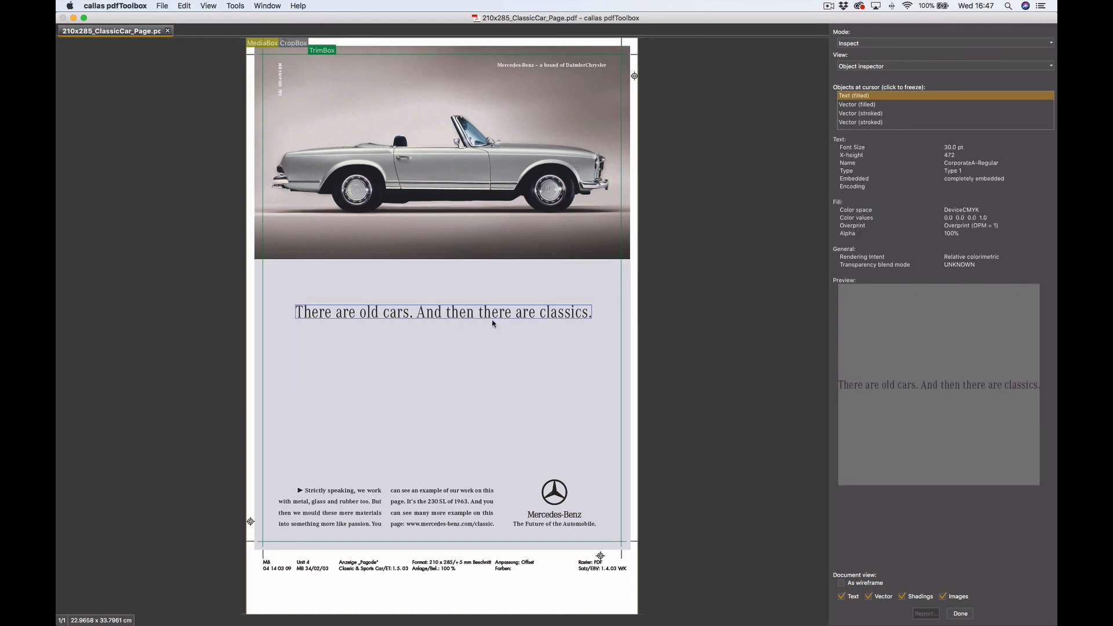
left_click(534, 318)
left_click(882, 104)
left_click(883, 113)
left_click(883, 122)
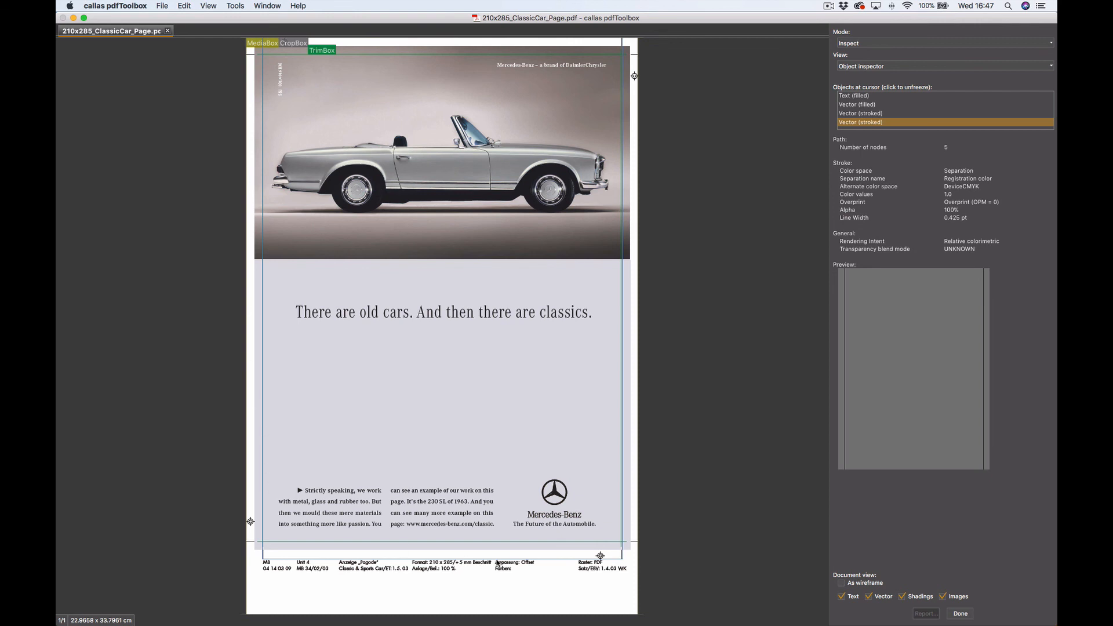
left_click(880, 95)
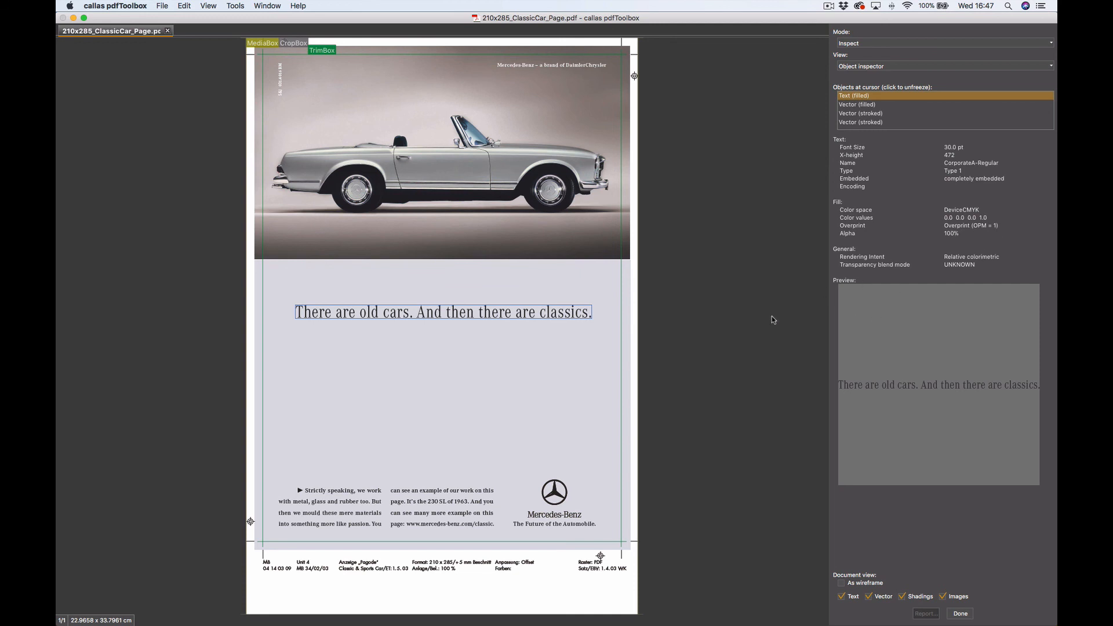
- Freeze the inspector on the Mercedes-Benz star logo and examine the stroked, filled, and filled & stroked vectors at that point
left_click(555, 493)
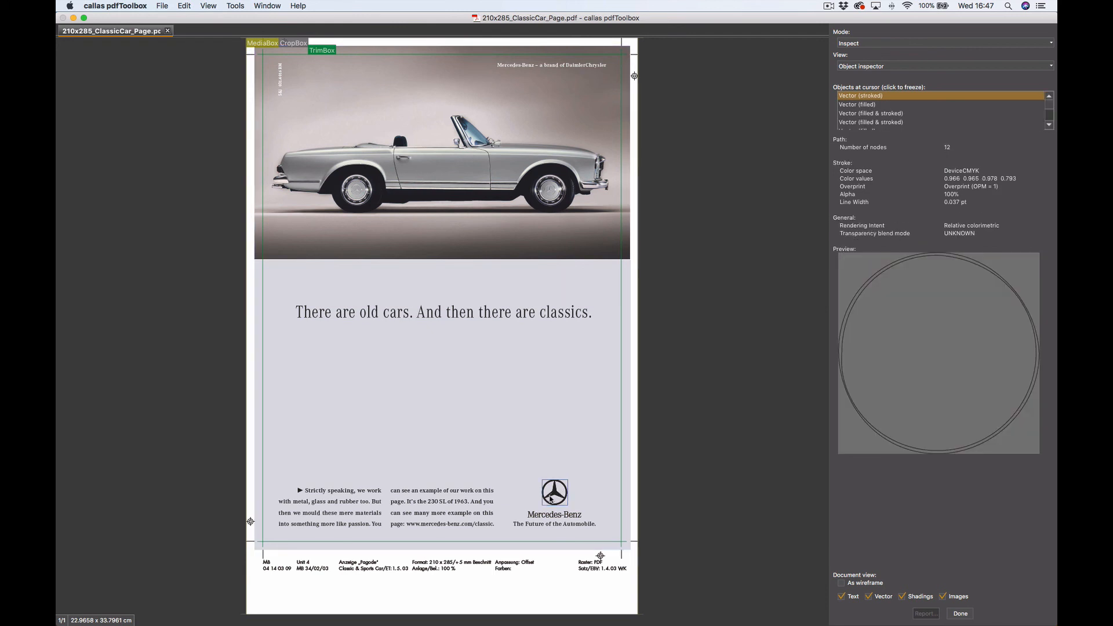
left_click(551, 497)
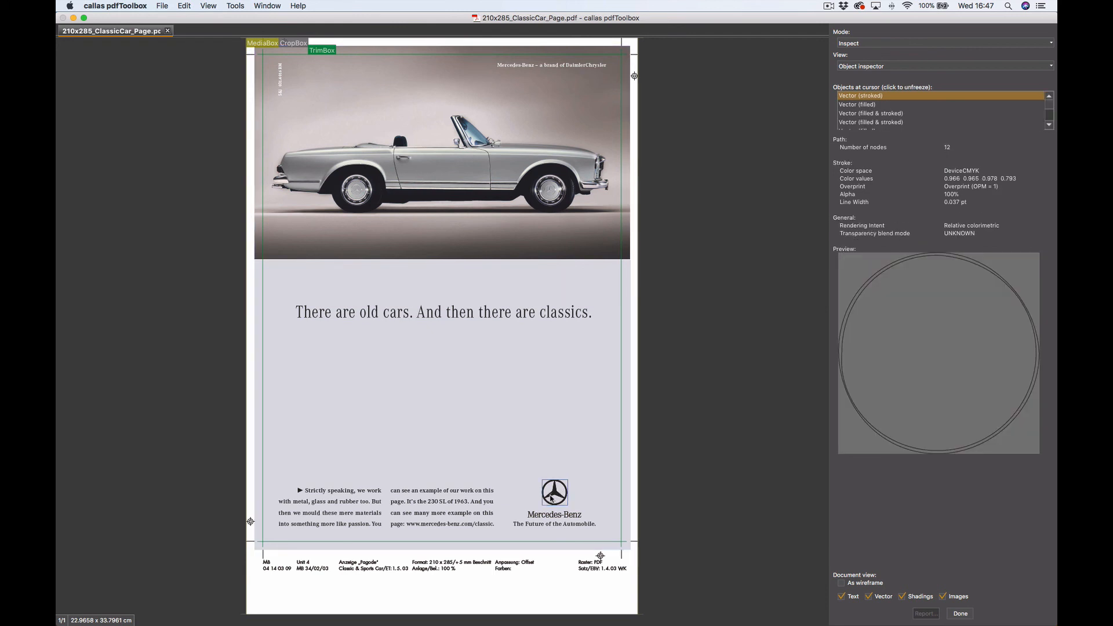
left_click(897, 106)
left_click(892, 113)
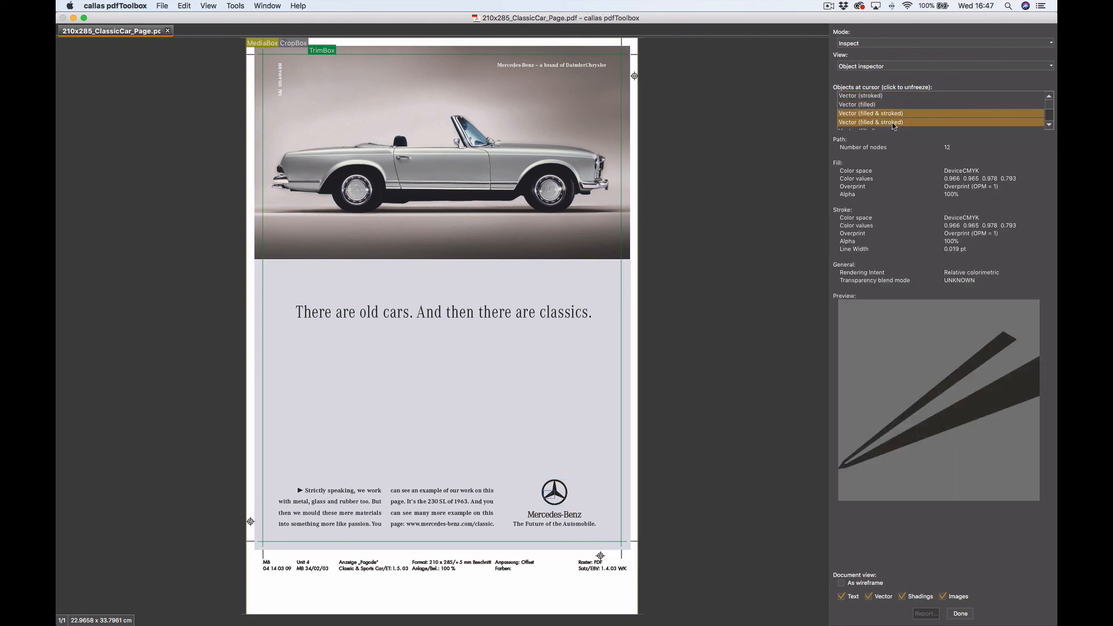
left_click(892, 121)
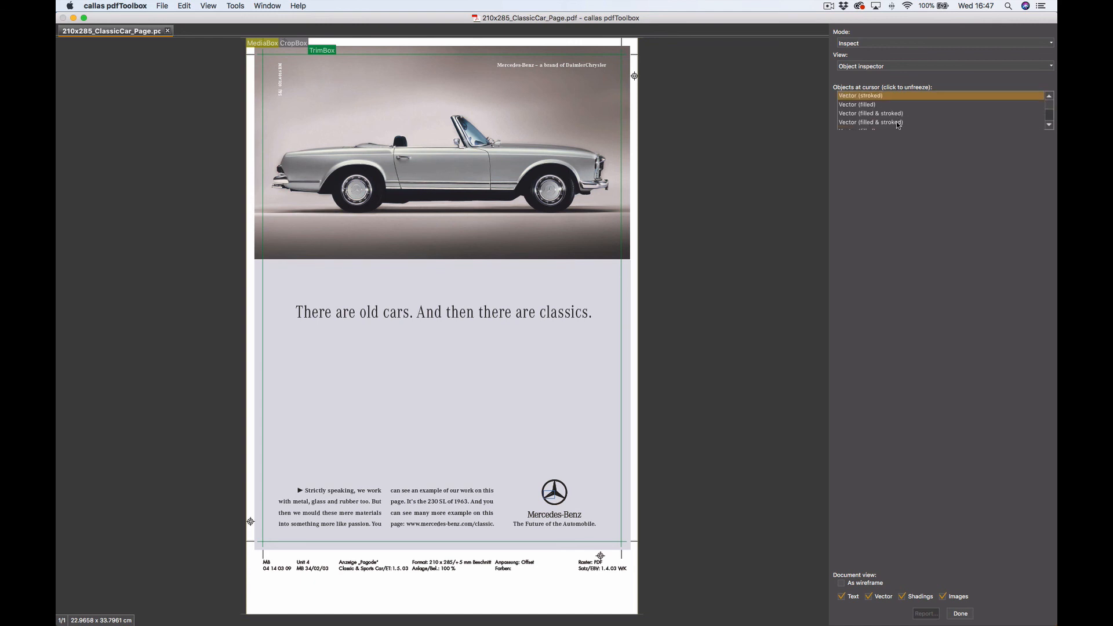
left_click(898, 122)
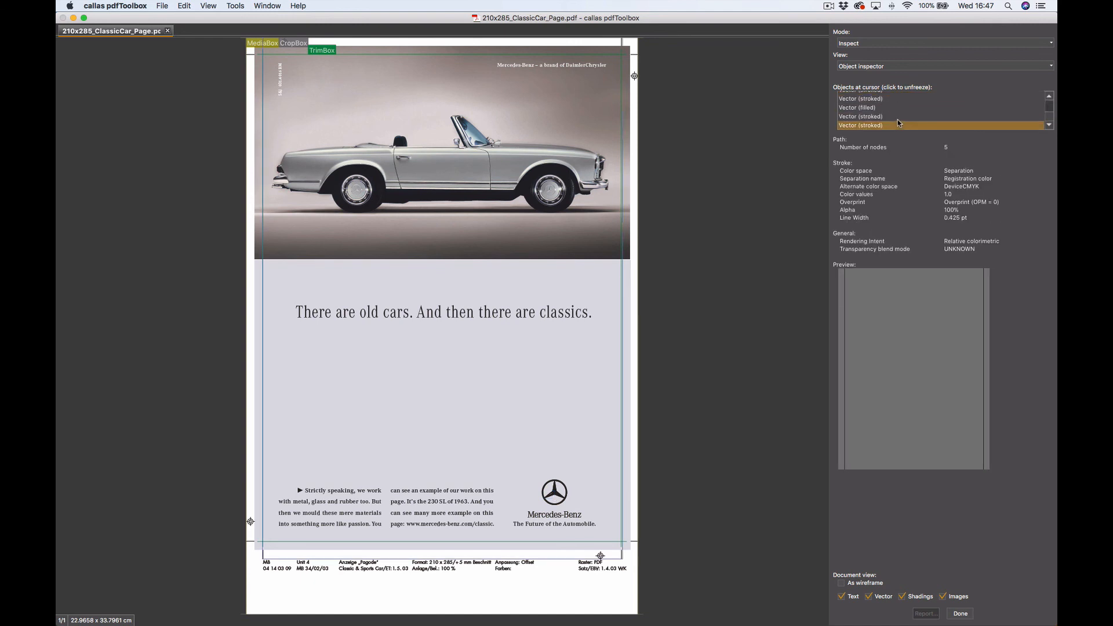
left_click(898, 116)
left_click(897, 106)
left_click(899, 99)
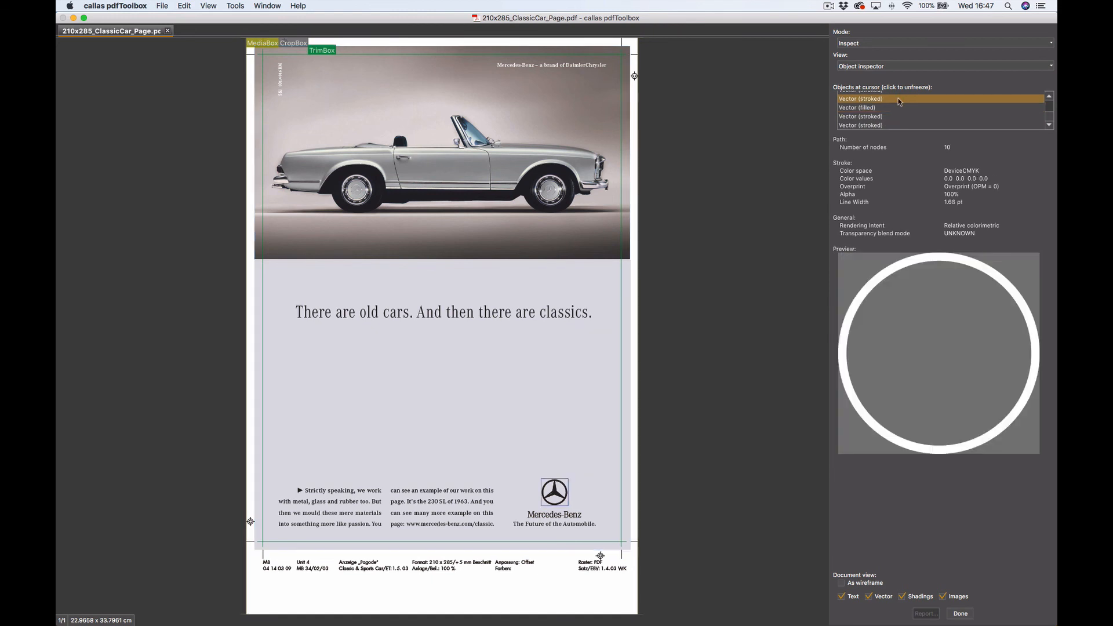
scroll(899, 99, "down", 3)
left_click(897, 114)
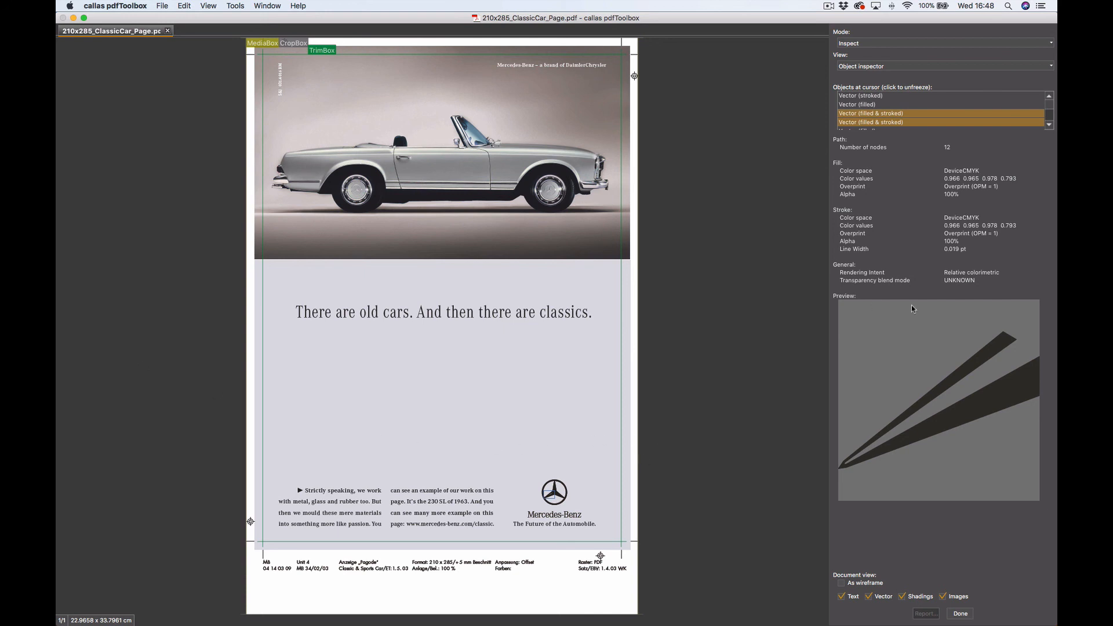
- Visualize the CMY channels in Process separations mode and switch to the cyan view in Individual separations mode
left_click(891, 45)
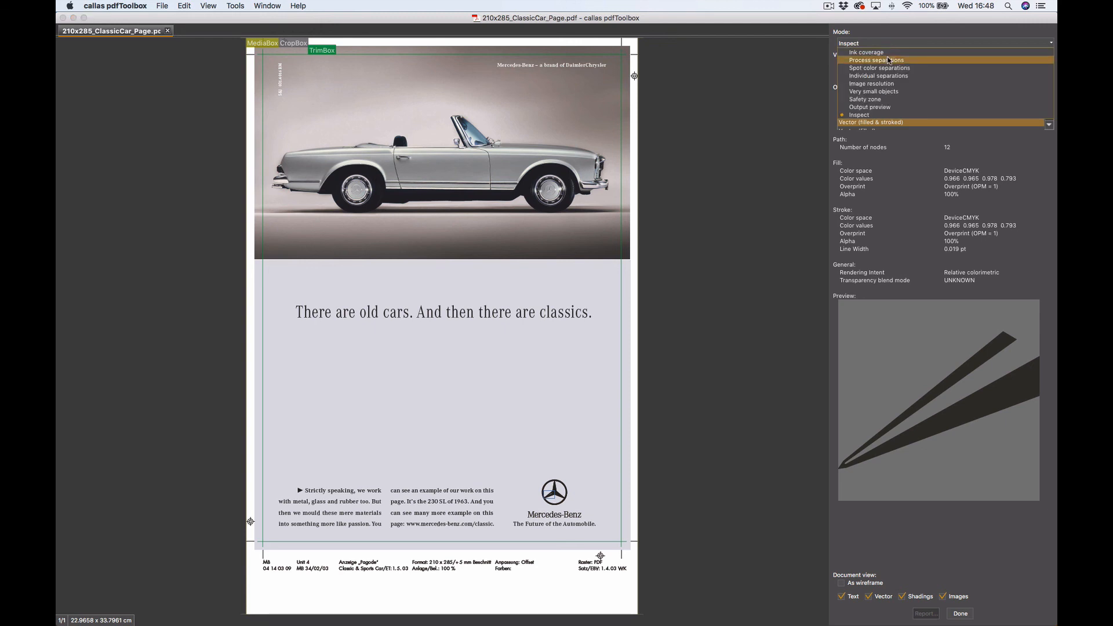
left_click(888, 60)
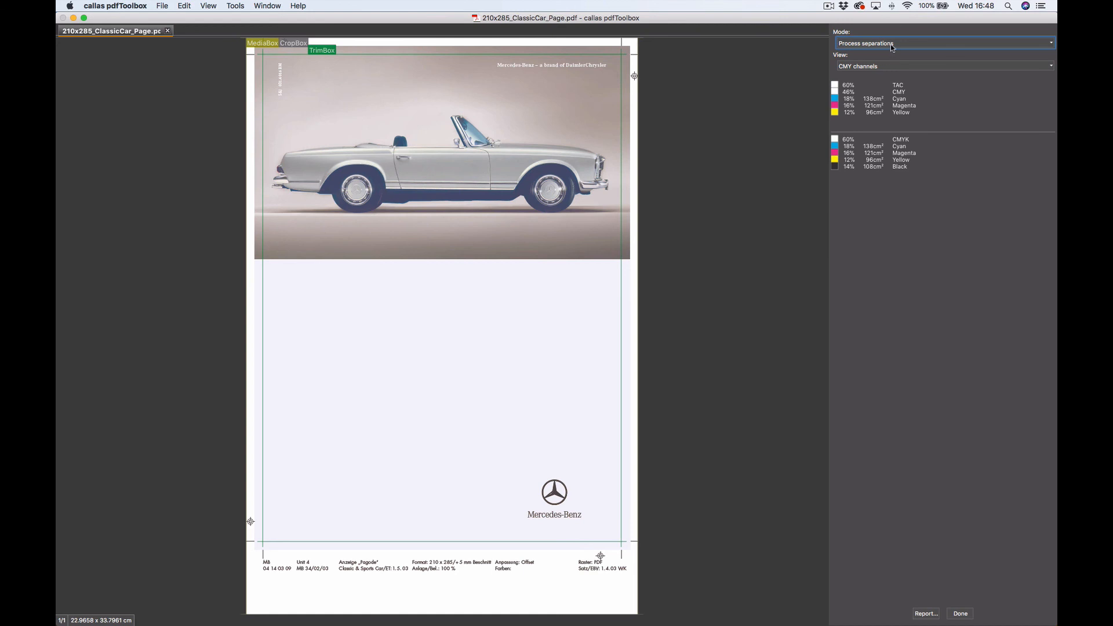
left_click(873, 44)
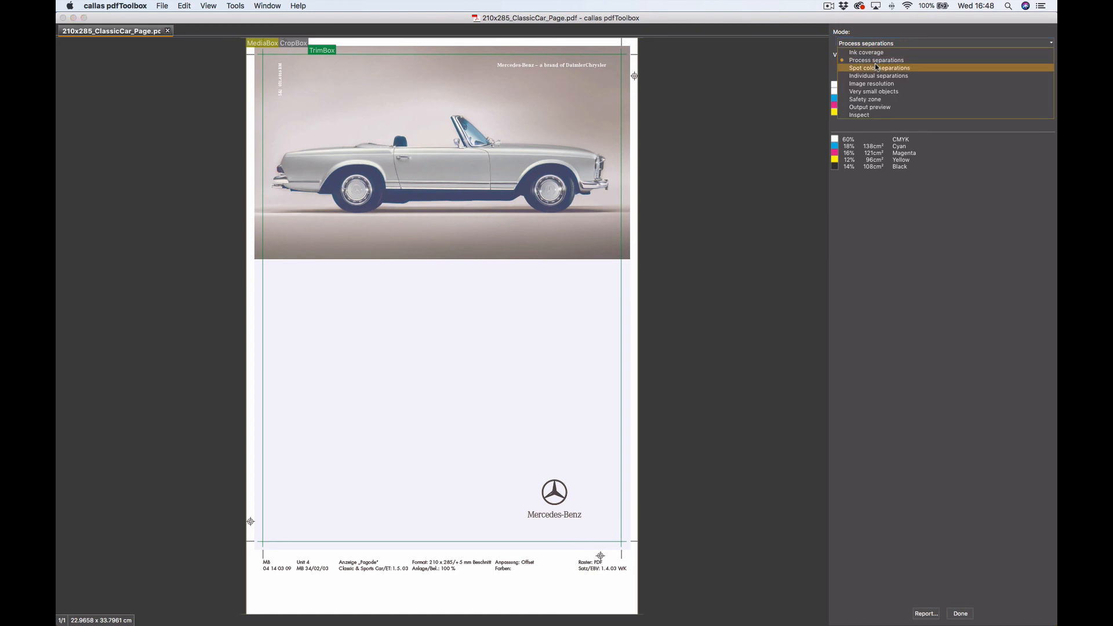
left_click(878, 76)
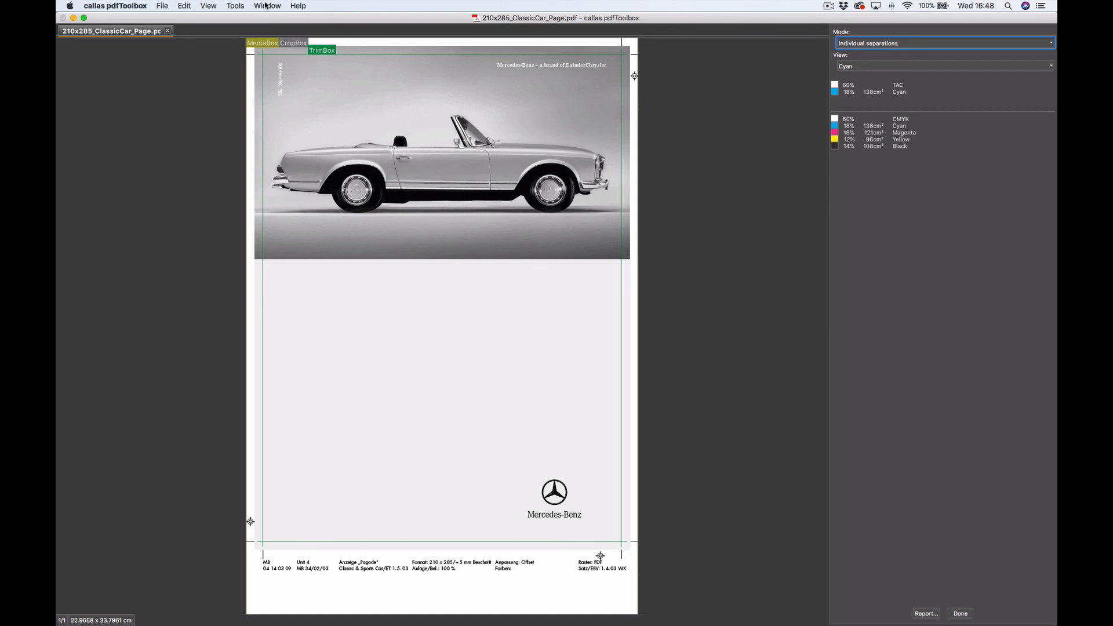
- Show the Switchboard and look through the actions in its Arrange and Pages groups
left_click(241, 6)
left_click(251, 19)
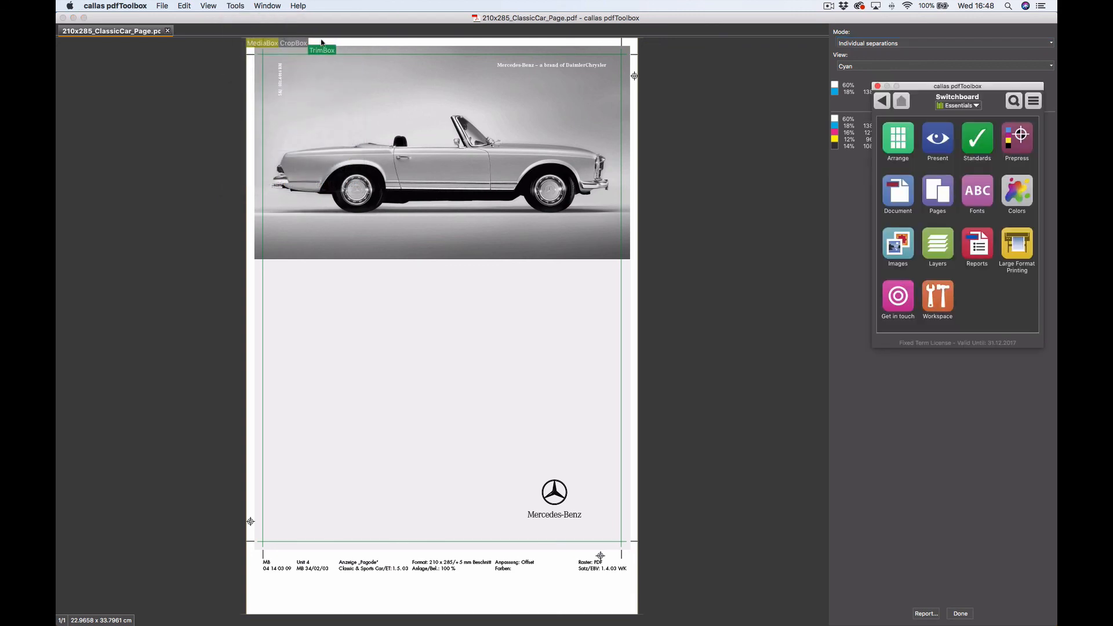
left_click(898, 145)
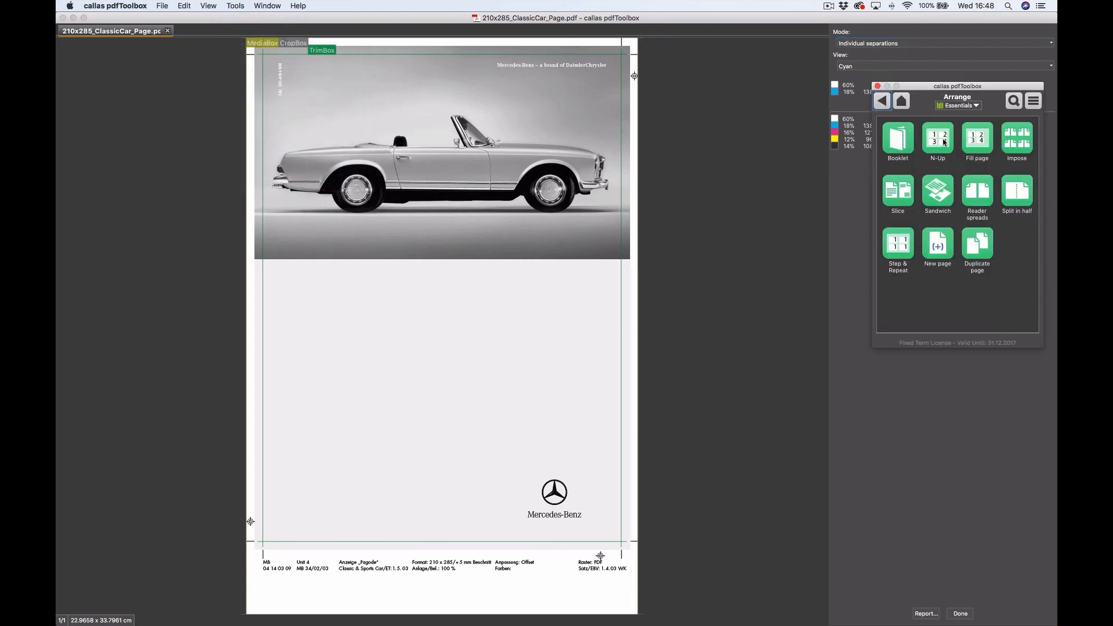
left_click(882, 101)
left_click(946, 200)
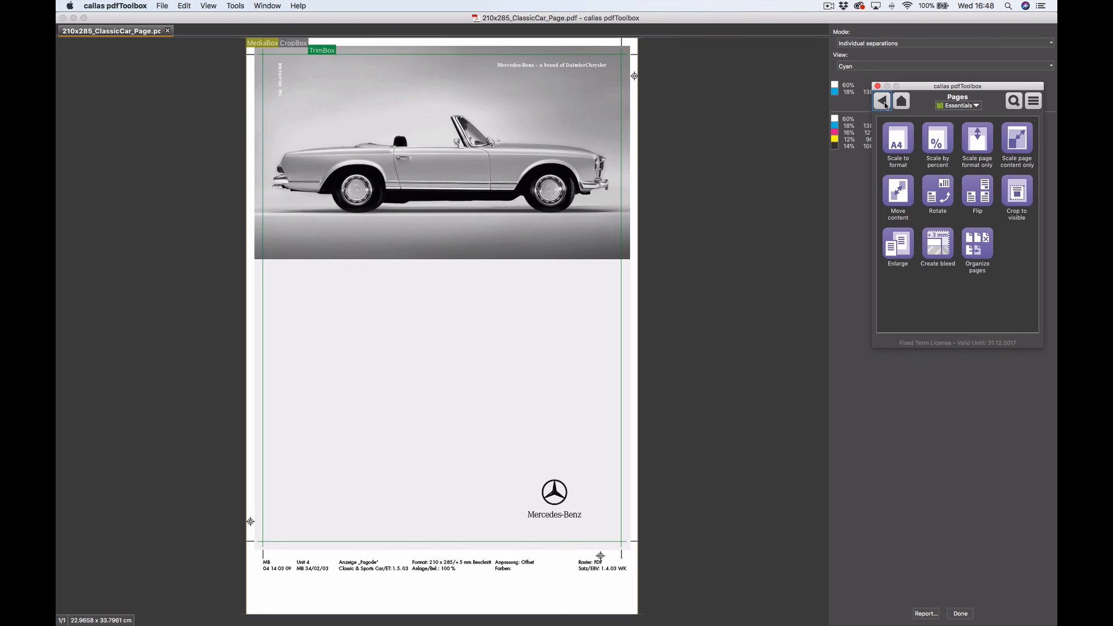
left_click(882, 104)
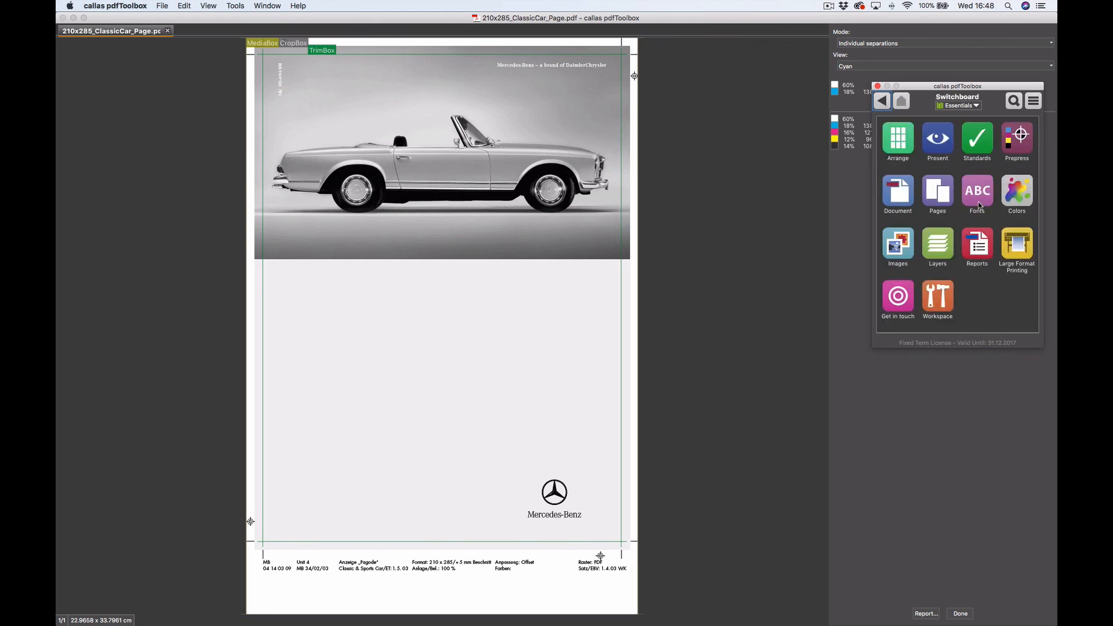
- Show the Profiles window next to the Switchboard
left_click(239, 7)
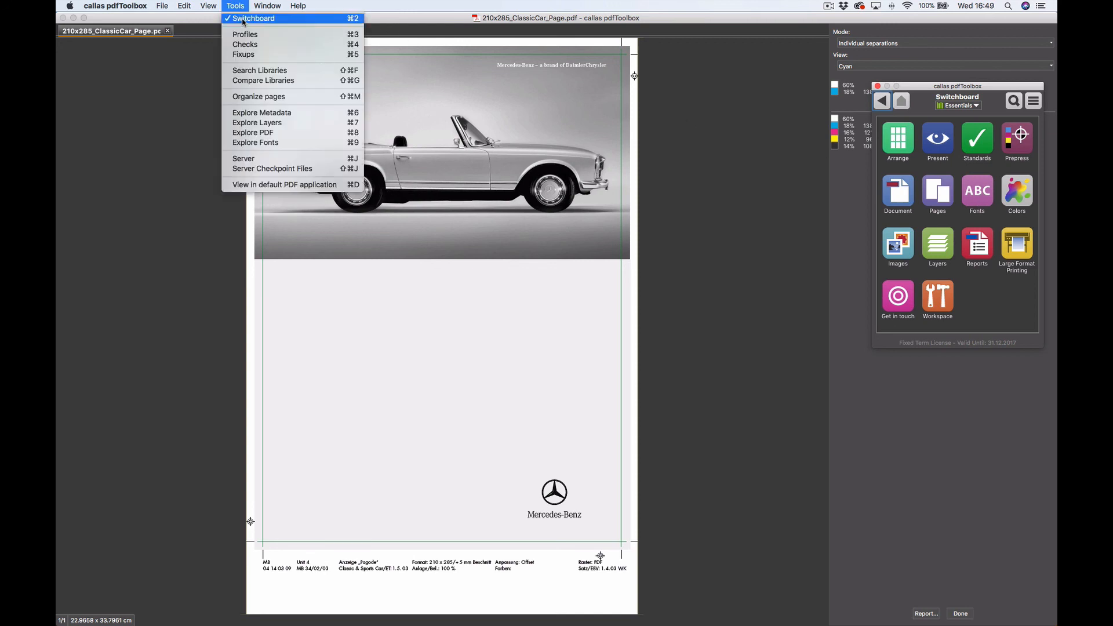
left_click(244, 36)
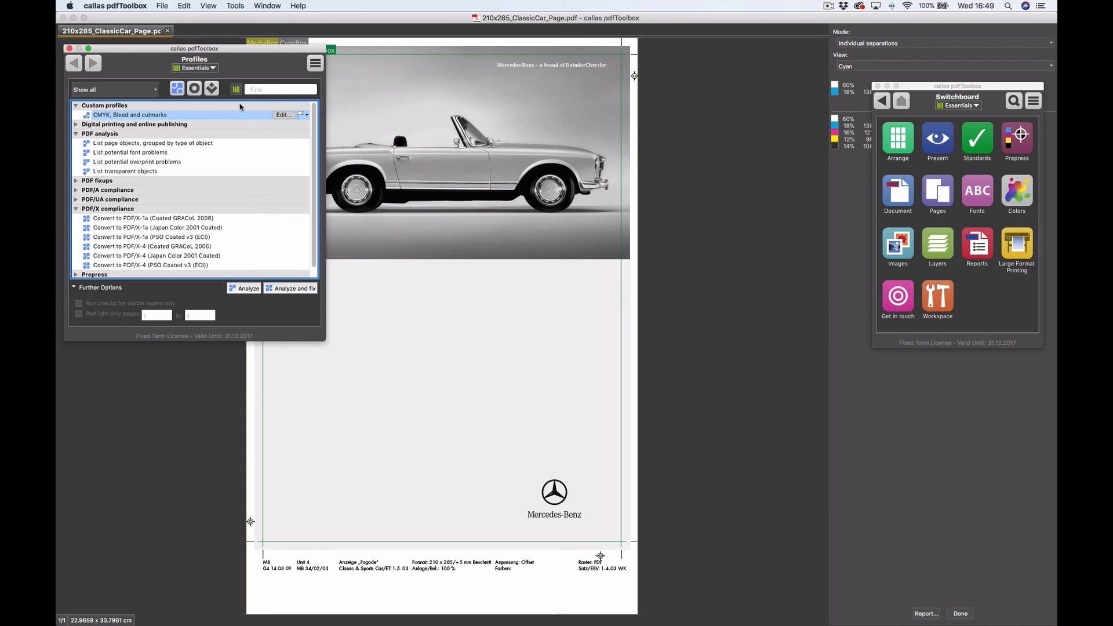
left_click(524, 68)
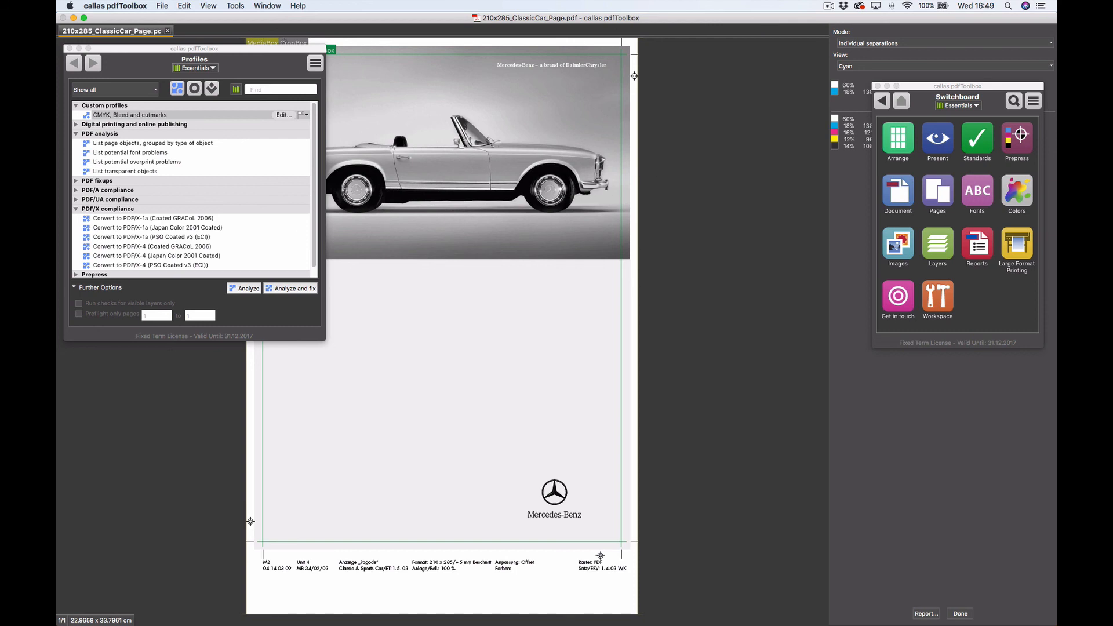
- Open the PDF "Rectangular label - Penguins for Life - no background.pdf" in addition to the classic car page
key("super+Tab")
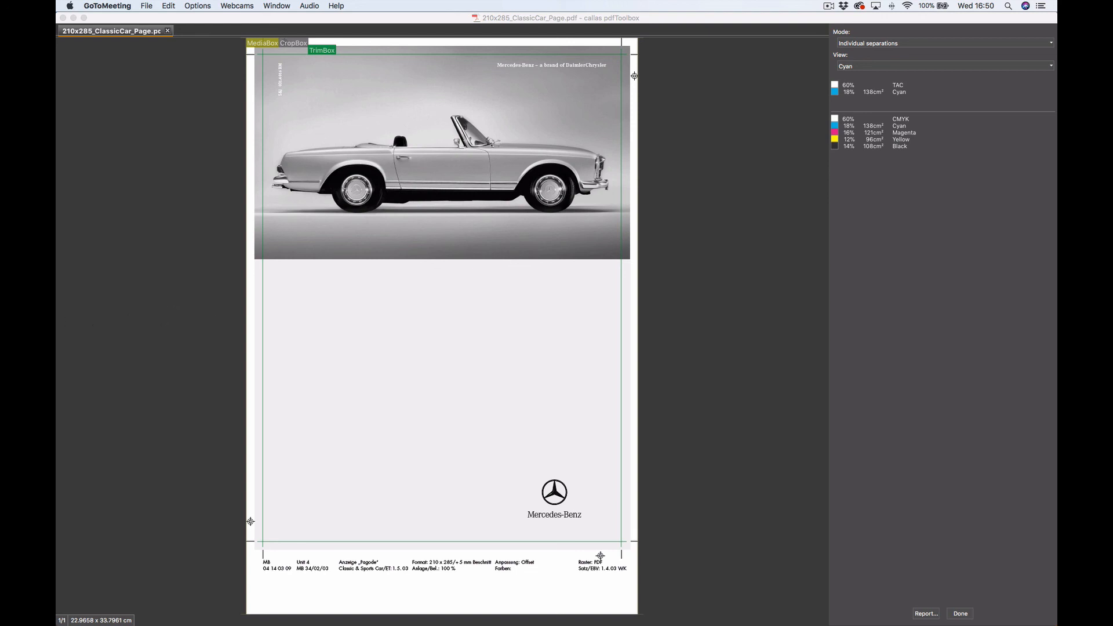
left_click_drag(145, 313, 450, 308)
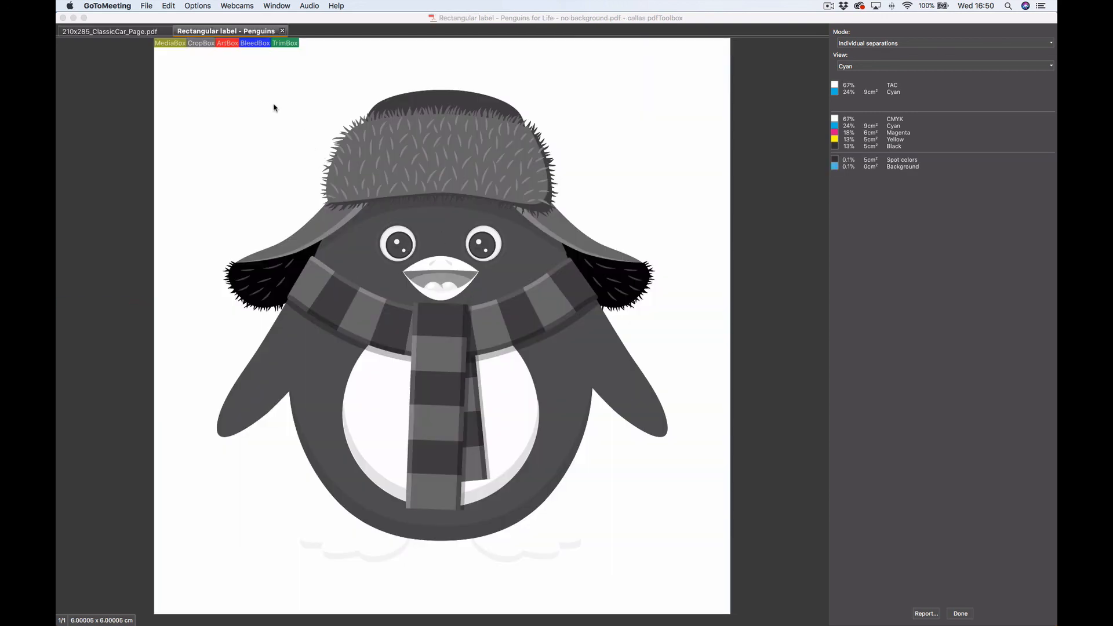
left_click(165, 5)
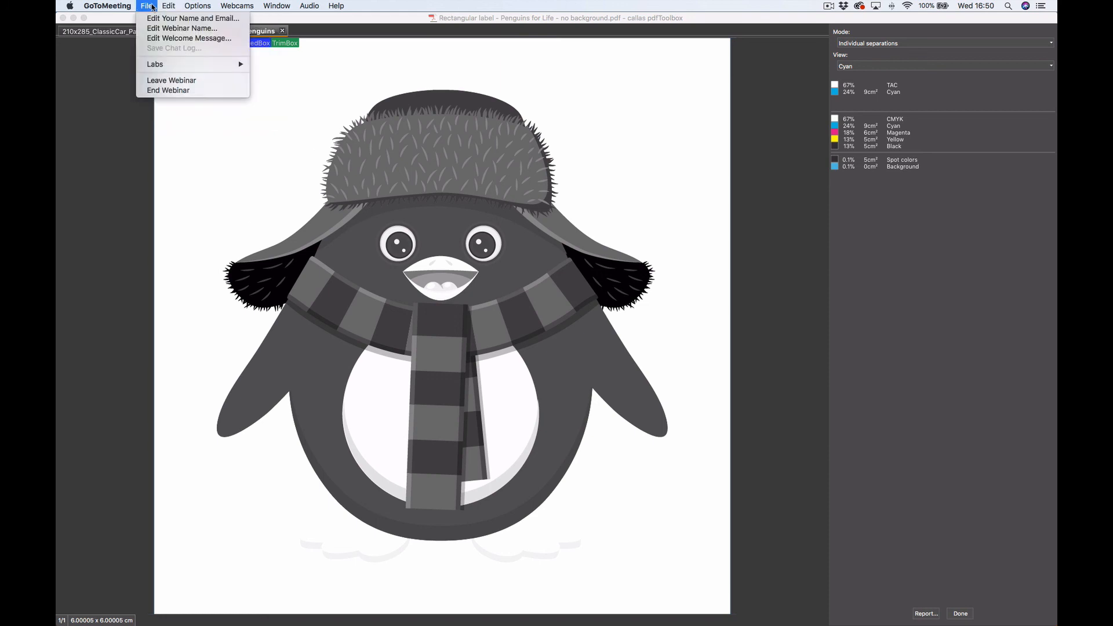
left_click(102, 74)
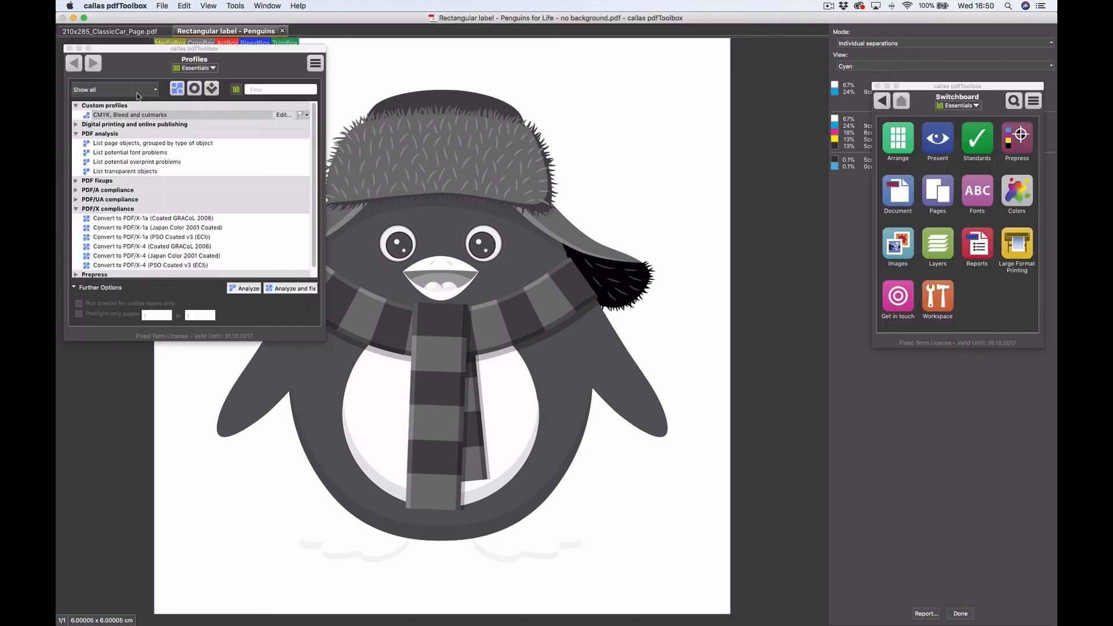
- Revert the penguin label PDF to its saved version
left_click(161, 6)
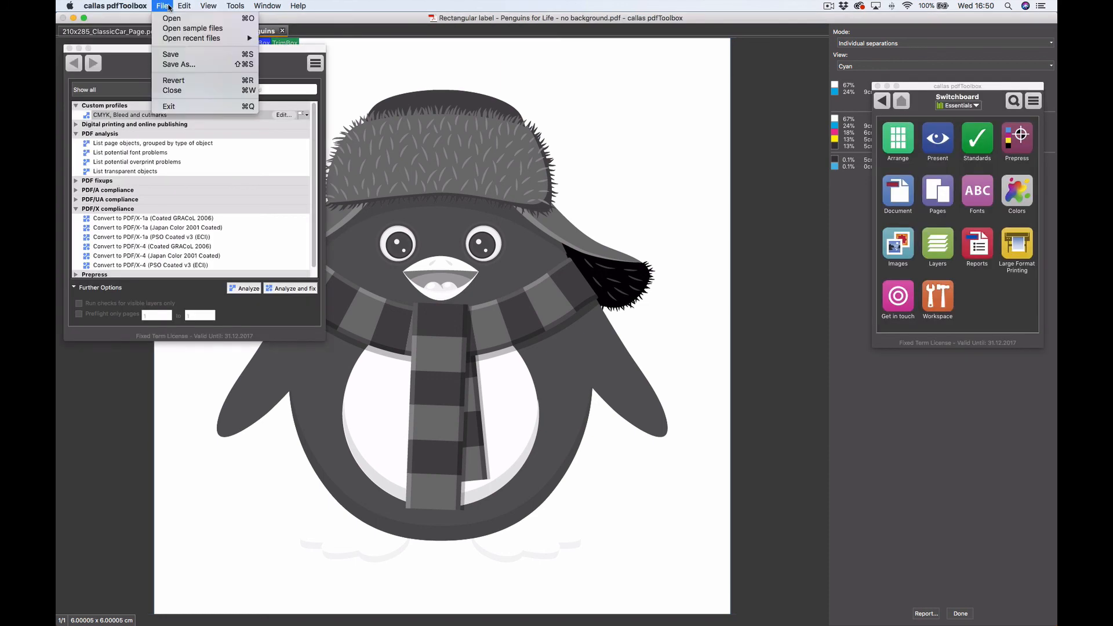
left_click(176, 82)
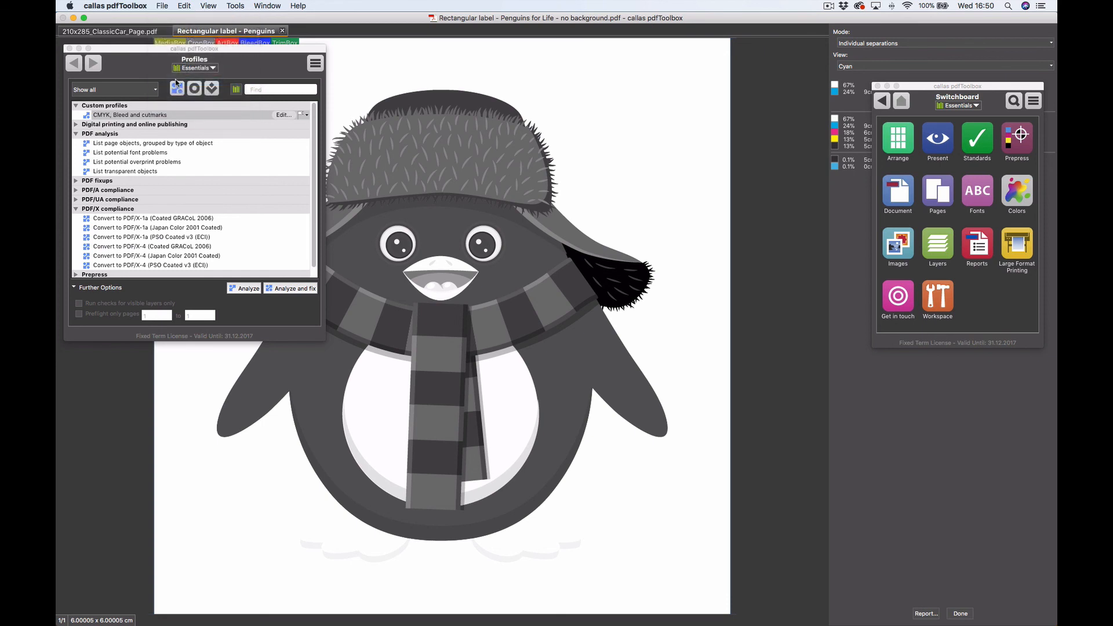
left_click(166, 6)
left_click(190, 81)
key("super+Tab")
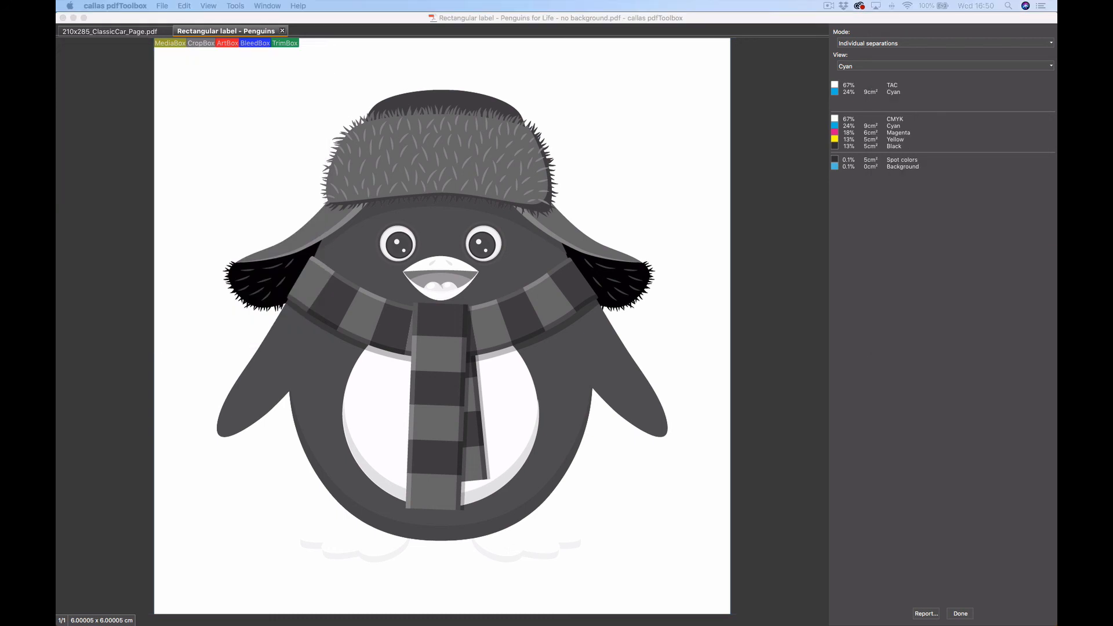
left_click_drag(56, 167, 605, 172)
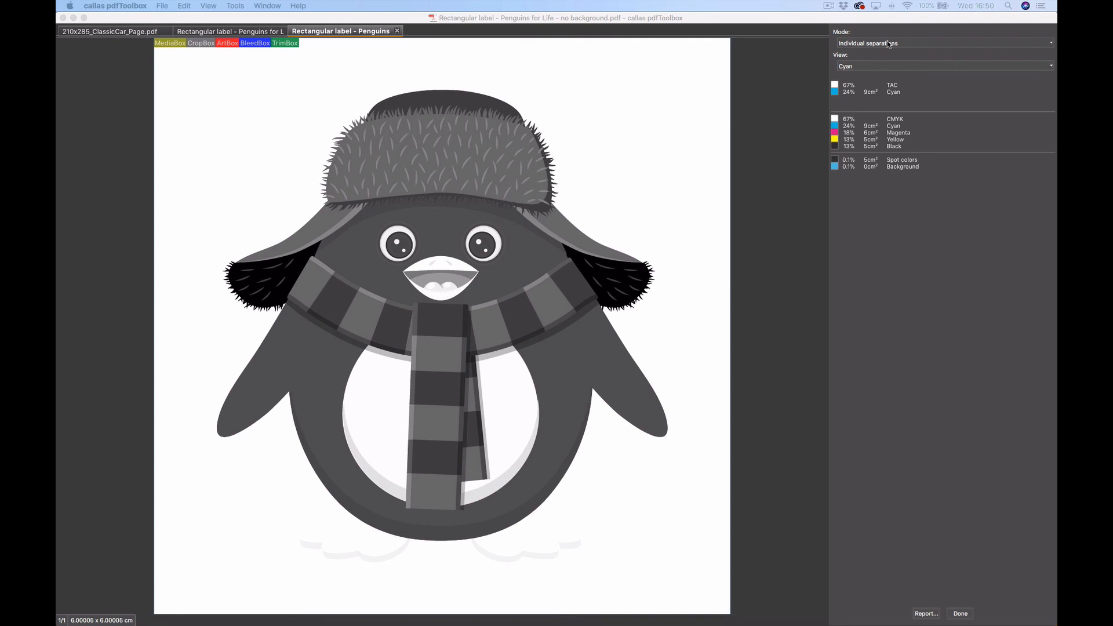
left_click(397, 31)
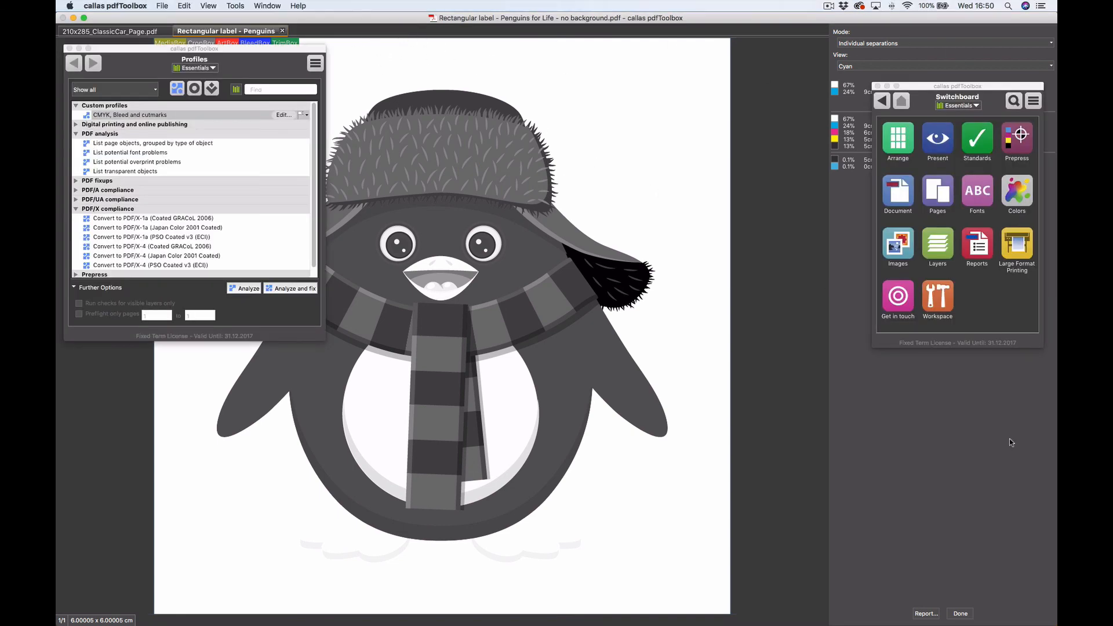
- Close the separations view of the penguin label and create a new profile named "make contour"
left_click(963, 613)
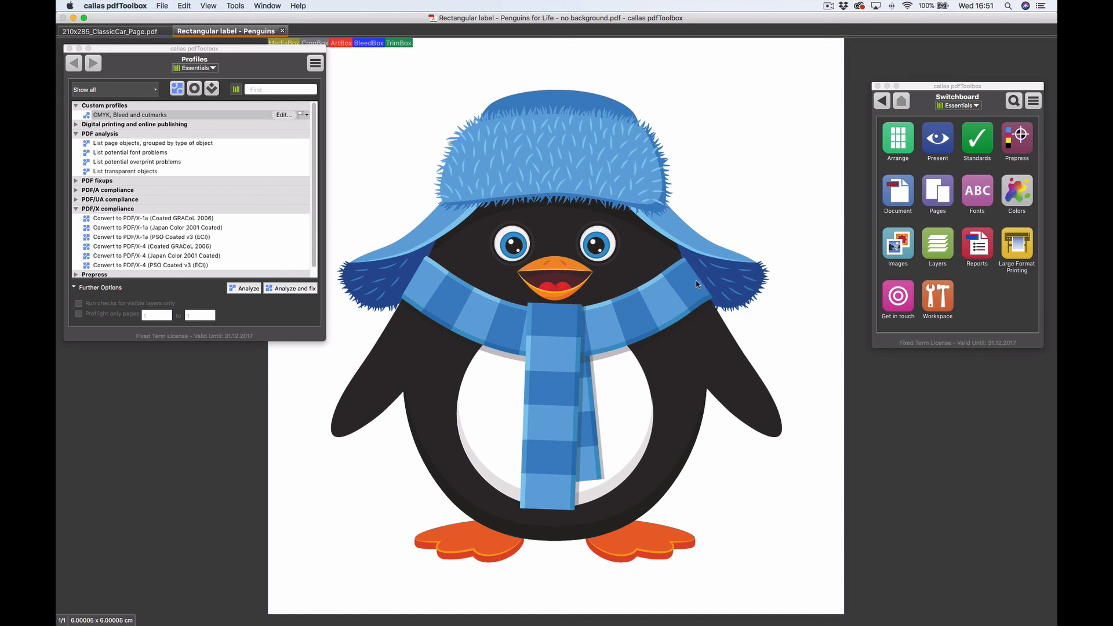
left_click(316, 64)
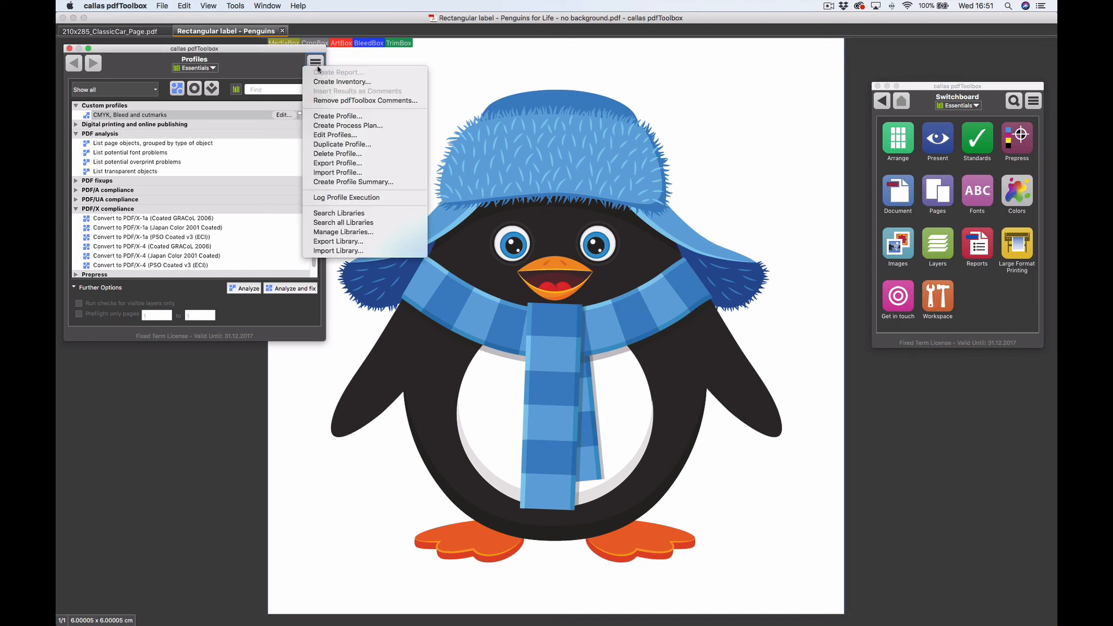
left_click(337, 116)
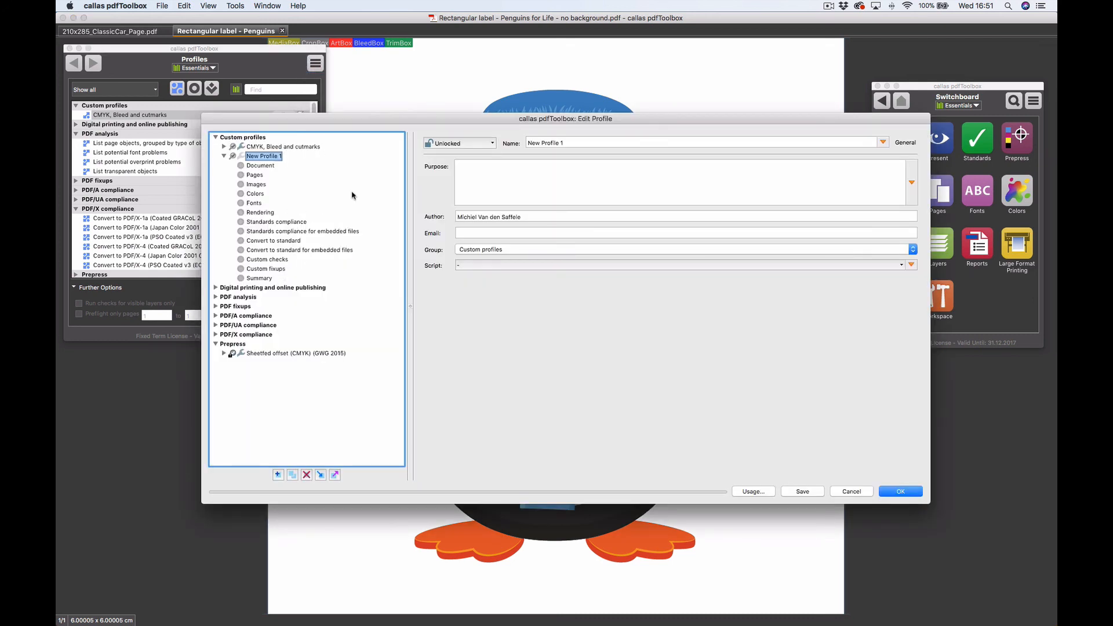
left_click_drag(580, 142, 529, 147)
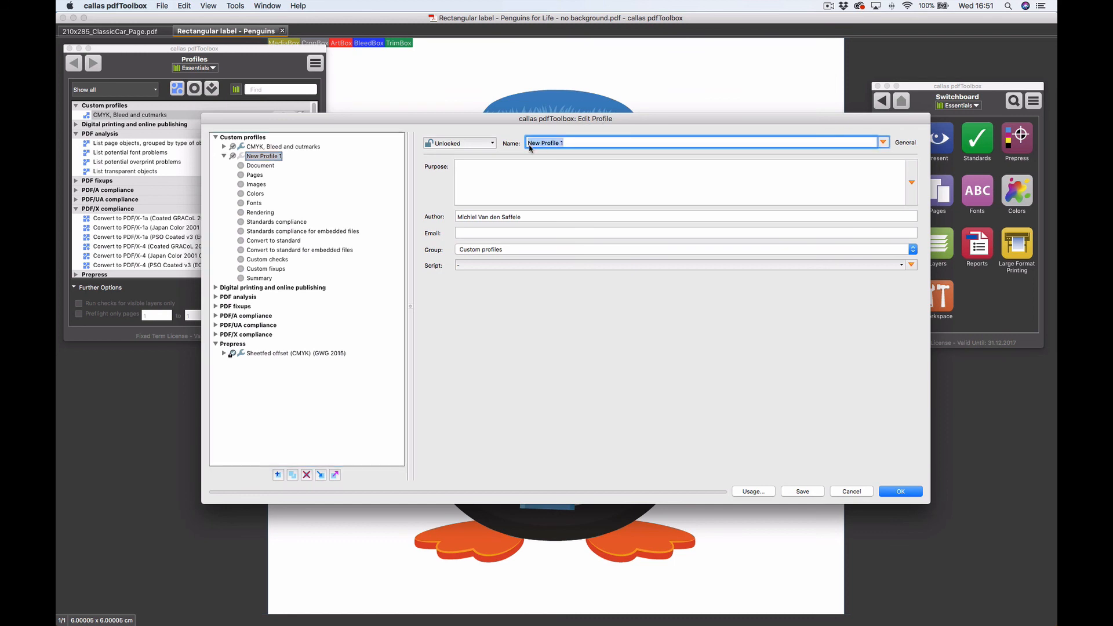
type("make contour")
left_click(551, 170)
- Look through the custom fixups in the "Shapes, Variables, JavaScript, Place content" library, including "Create varnish for printed content (excl. white areas)"
left_click(275, 269)
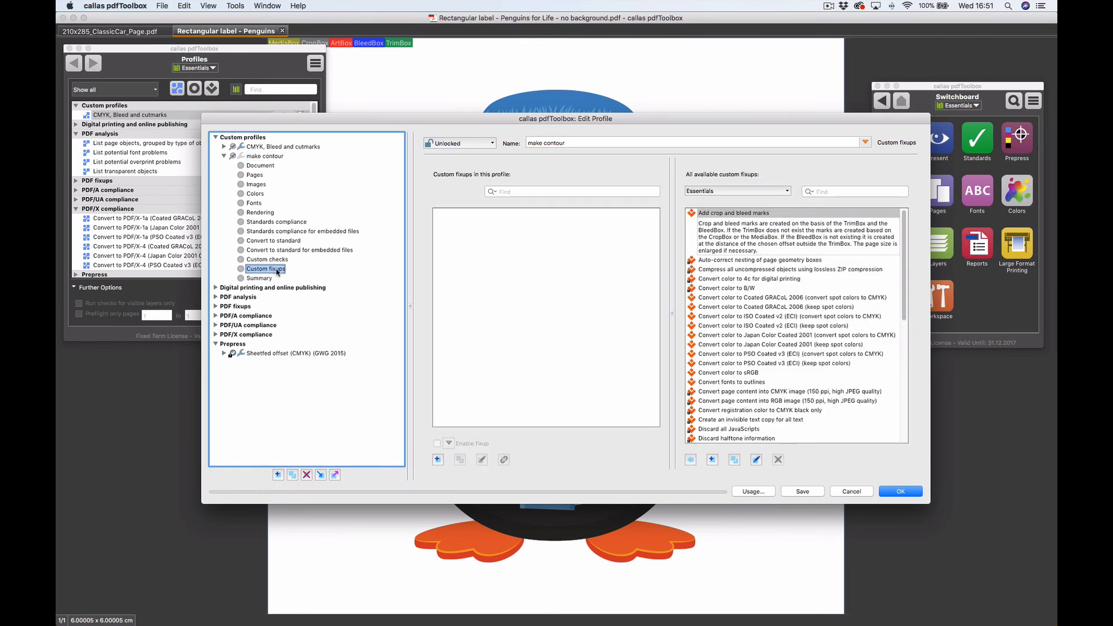
left_click(740, 192)
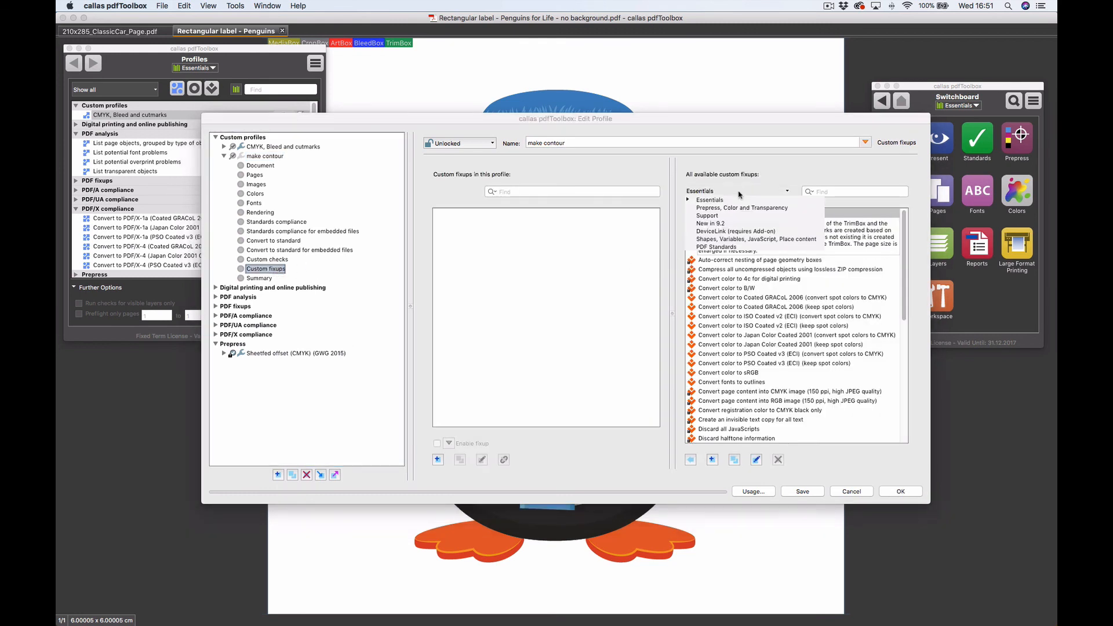
left_click(741, 237)
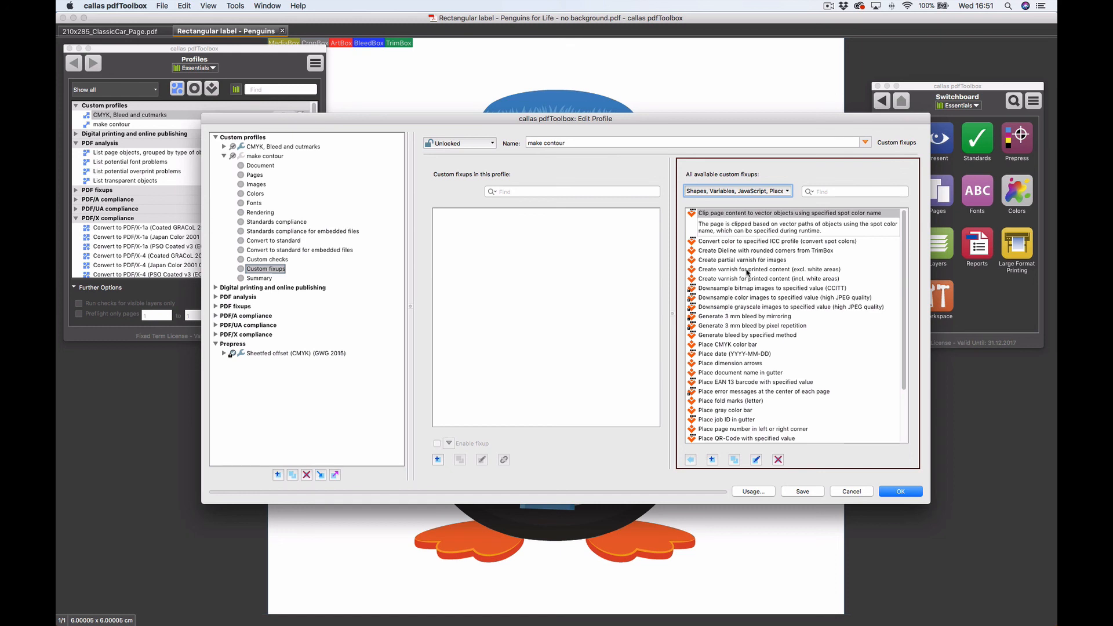
scroll(757, 308, "down", 3)
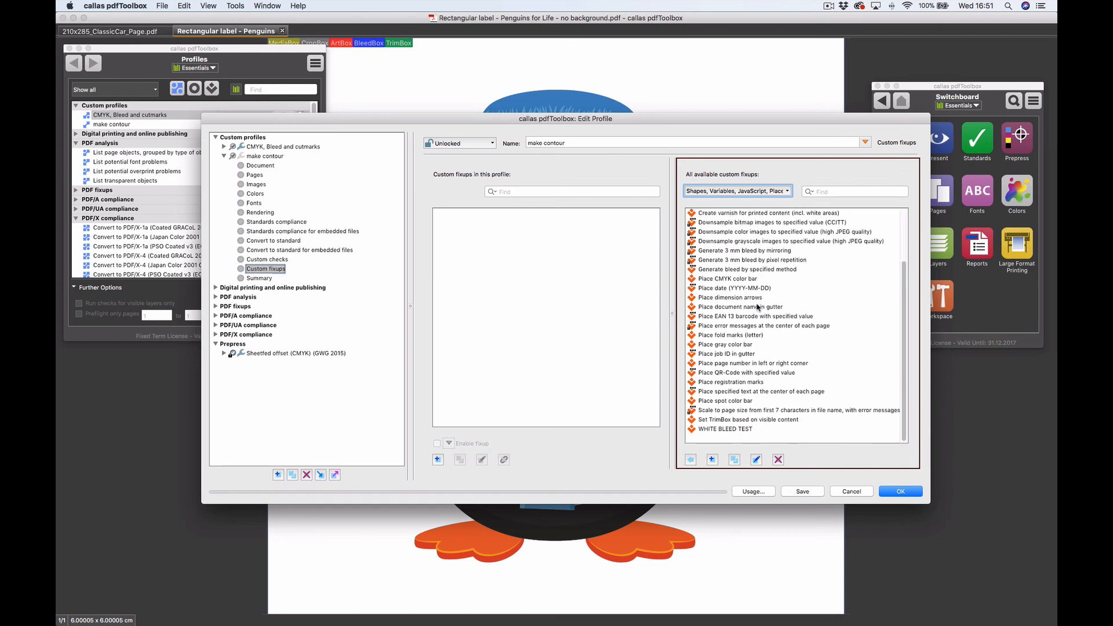
scroll(758, 308, "up", 3)
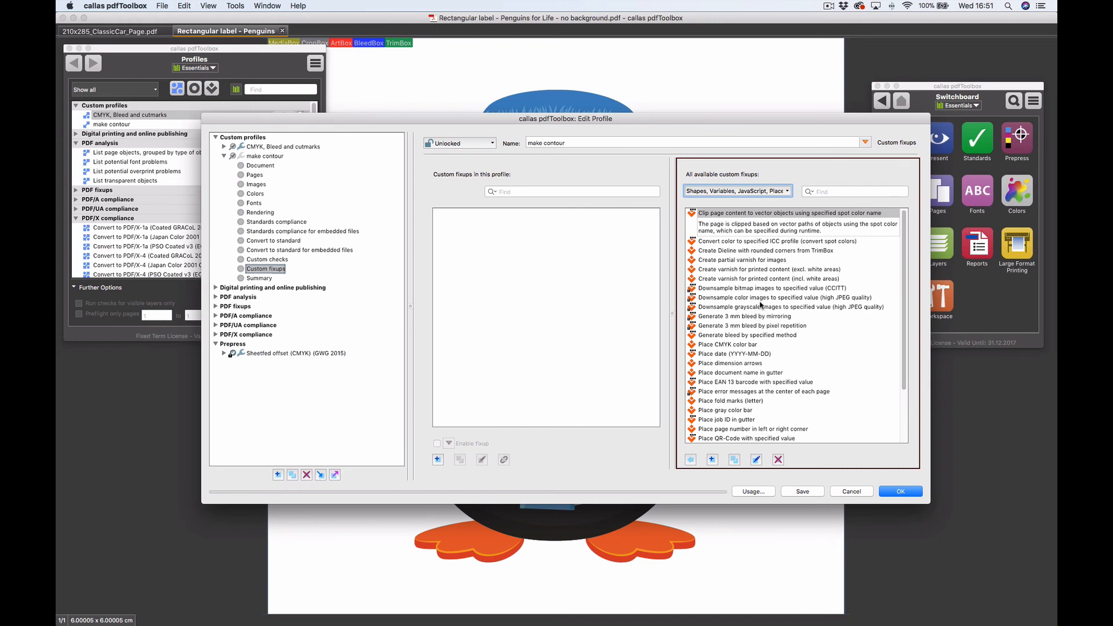
left_click(762, 270)
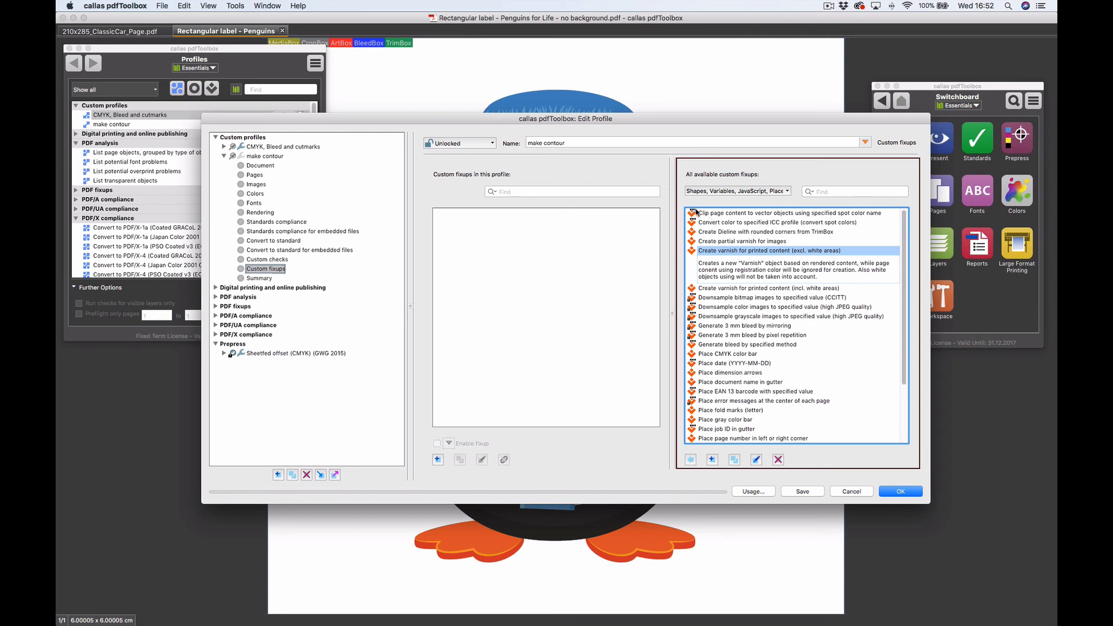
- Search the "Prepress, Color and Transparency" library's custom fixups for "apply"
left_click(826, 191)
left_click(737, 191)
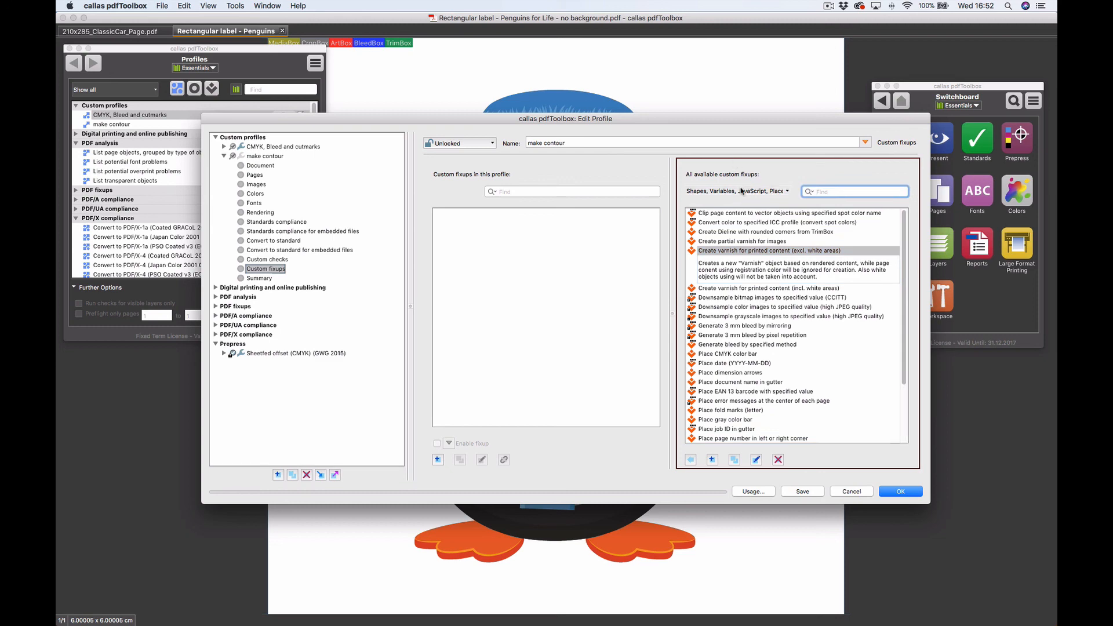
left_click(737, 207)
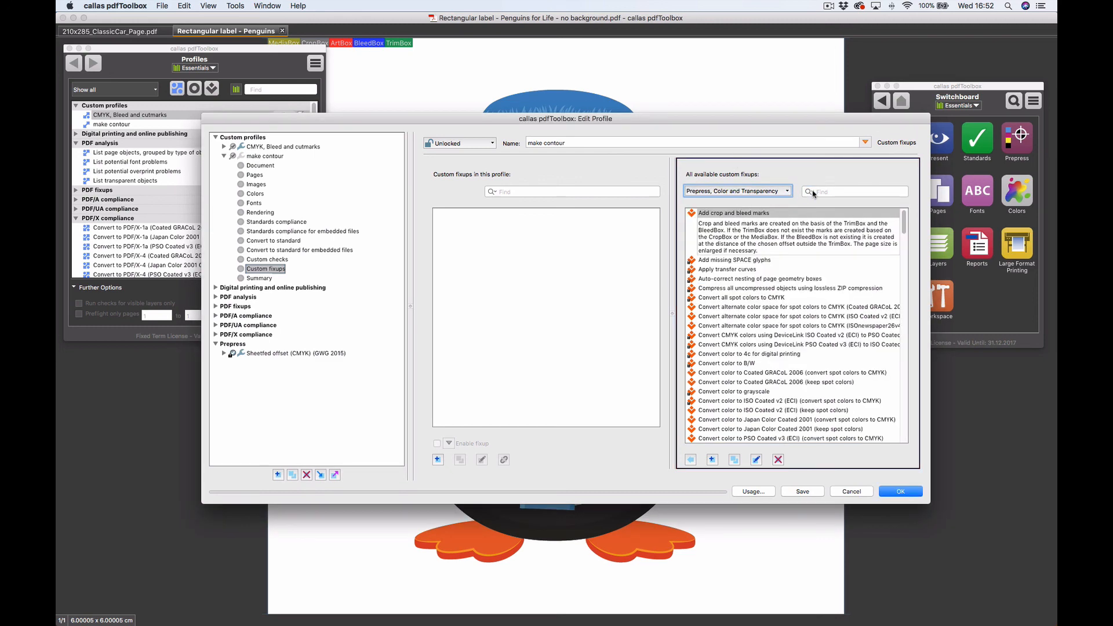
left_click(837, 192)
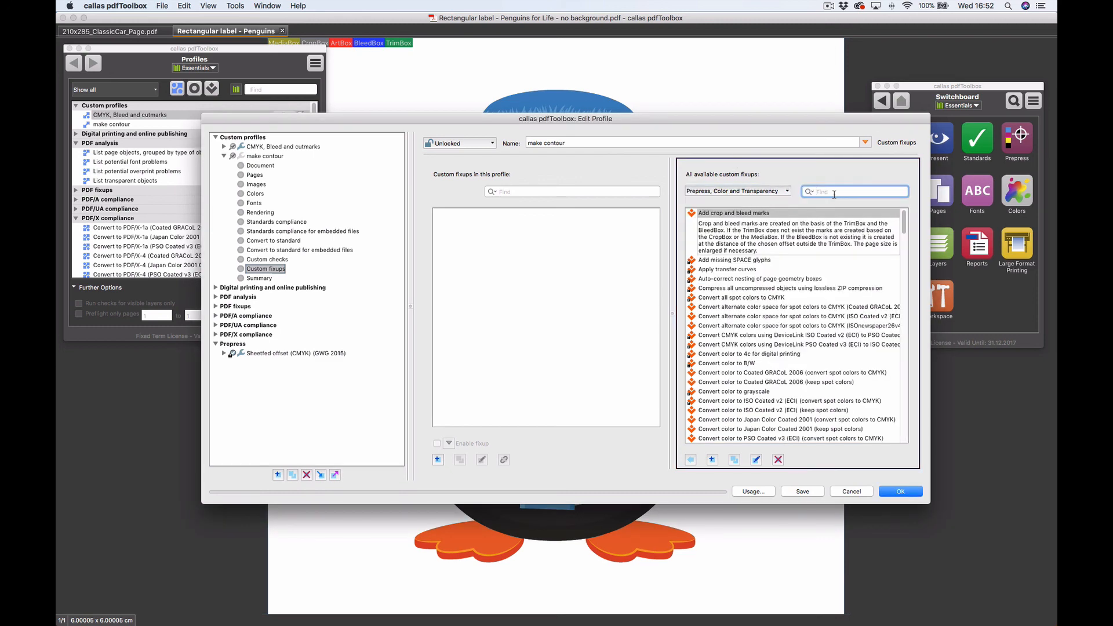
type("appl")
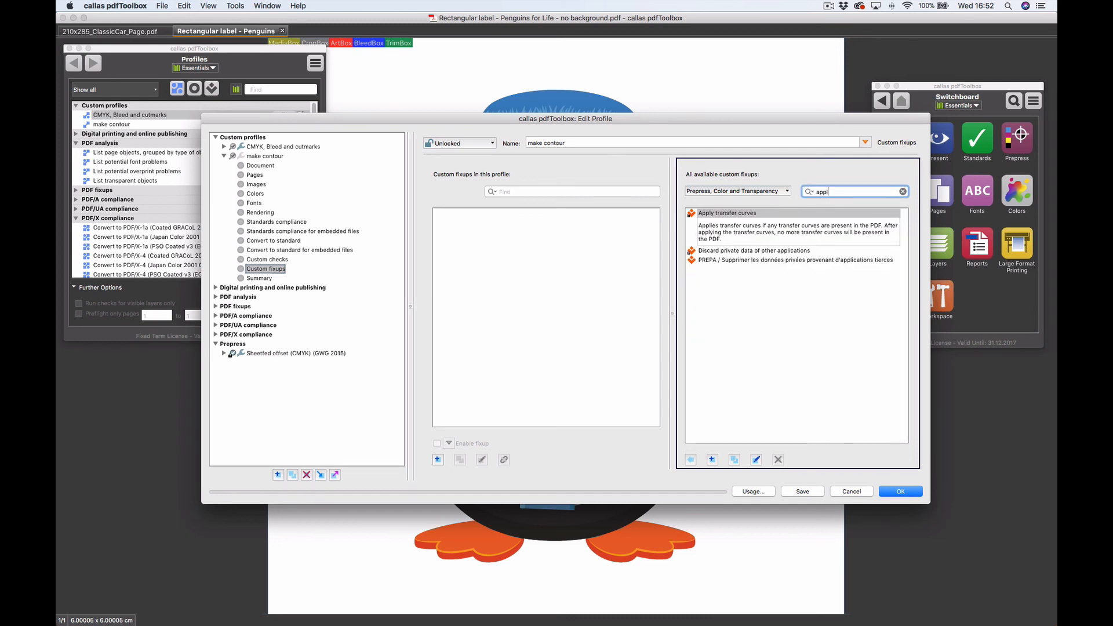
type("y")
- Repeat the "apply" fixup search in the Support library and in "Shapes, Variables, JavaScript, Place content"
left_click(765, 191)
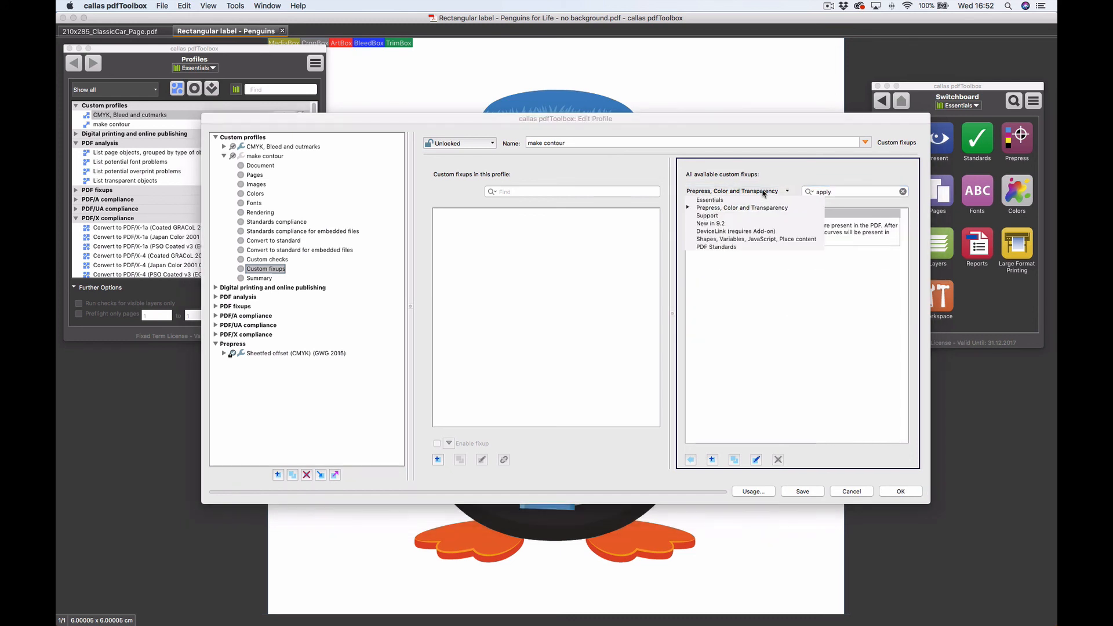
left_click(753, 215)
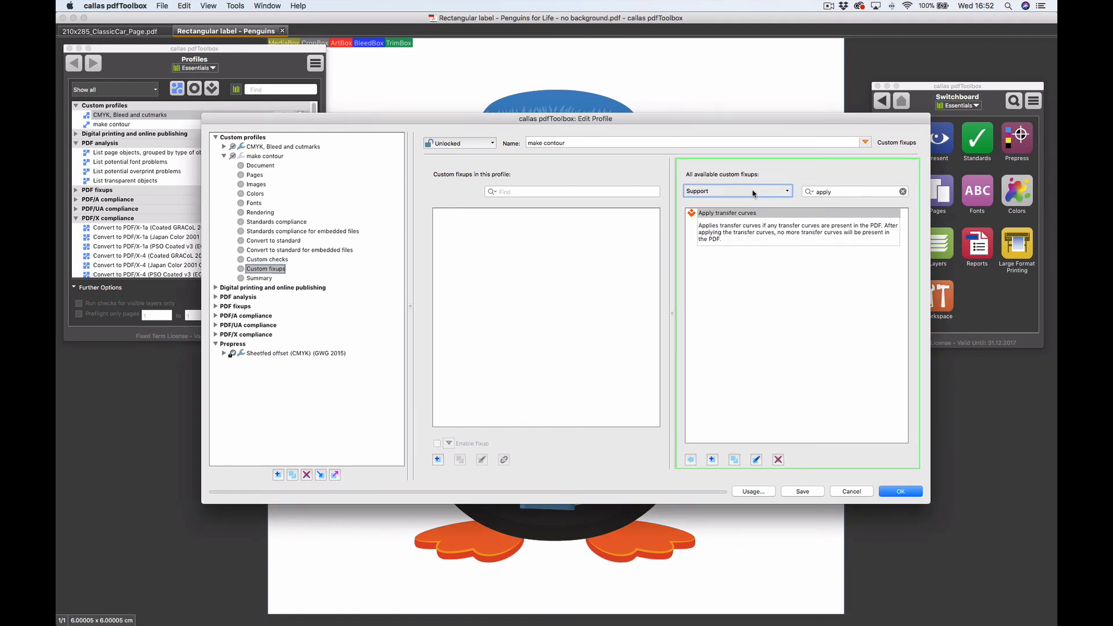
left_click(748, 191)
left_click(740, 239)
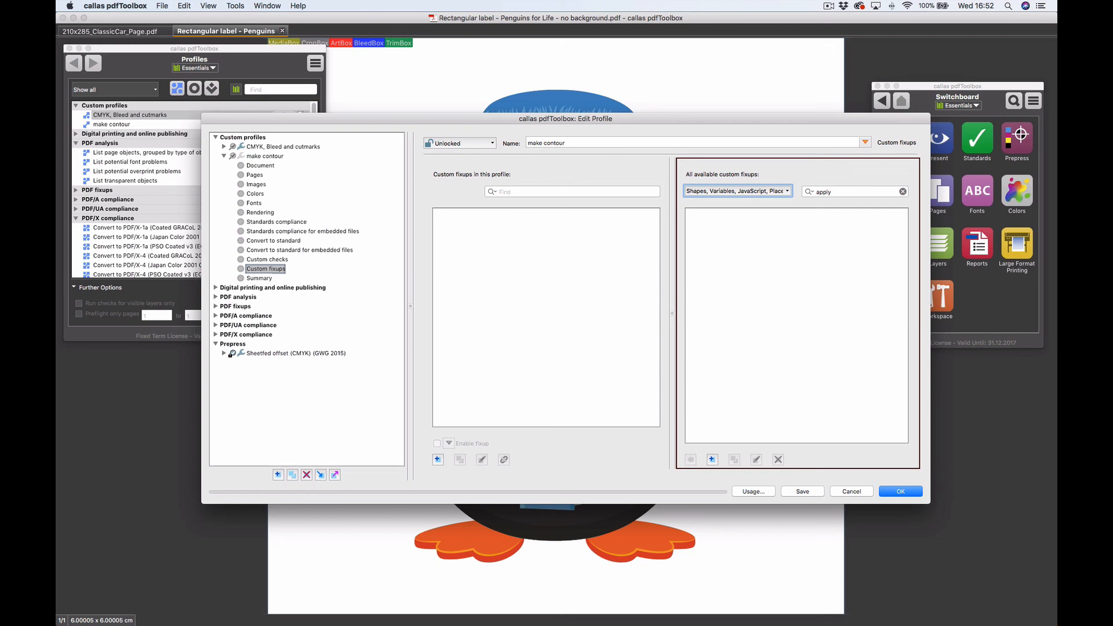
- Close the profile editor and discard all changes, including the new "make contour" profile
key("super+Tab")
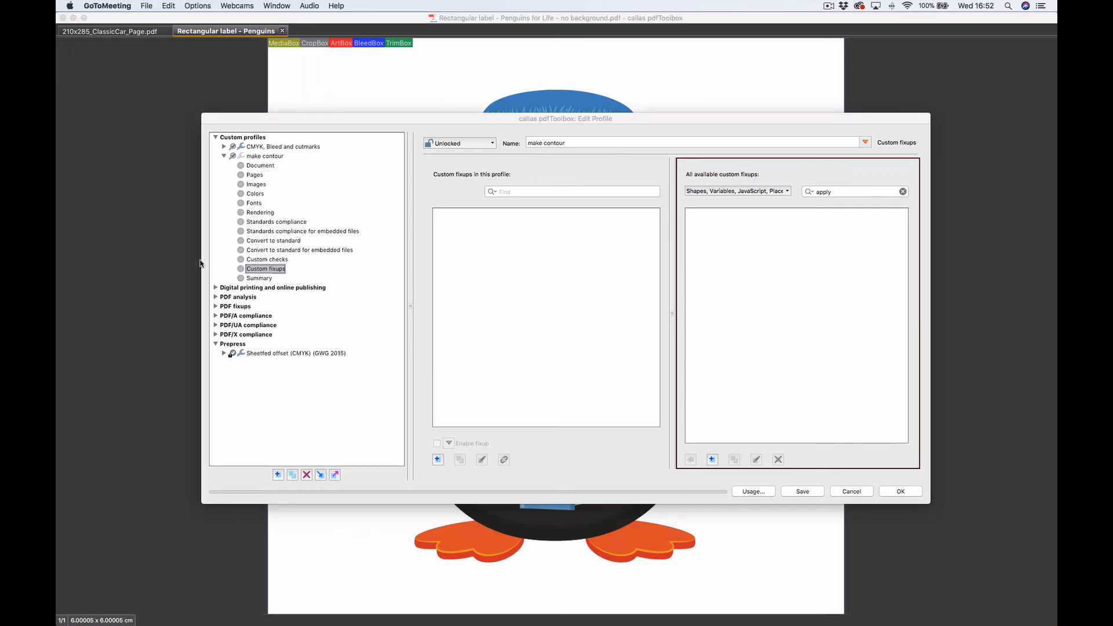
left_click(762, 234)
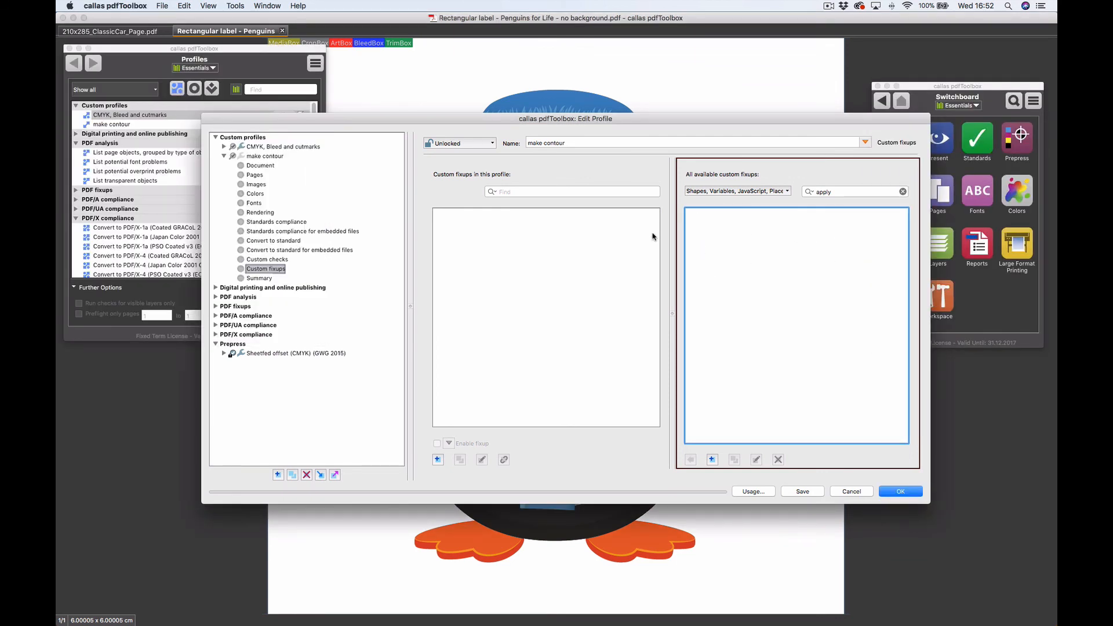
left_click(851, 492)
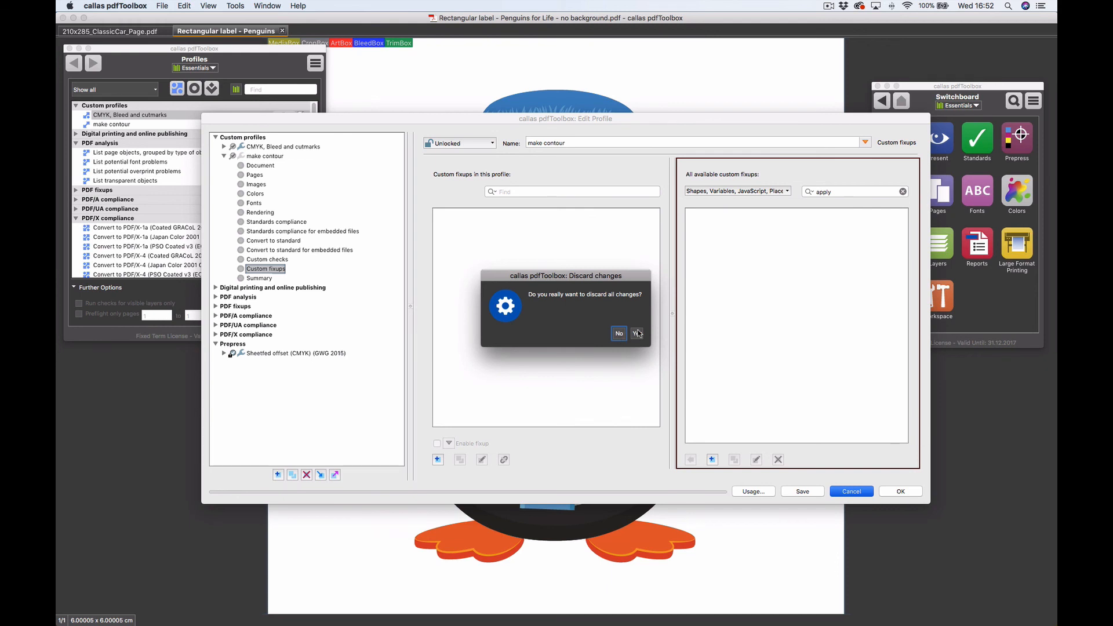
left_click(638, 334)
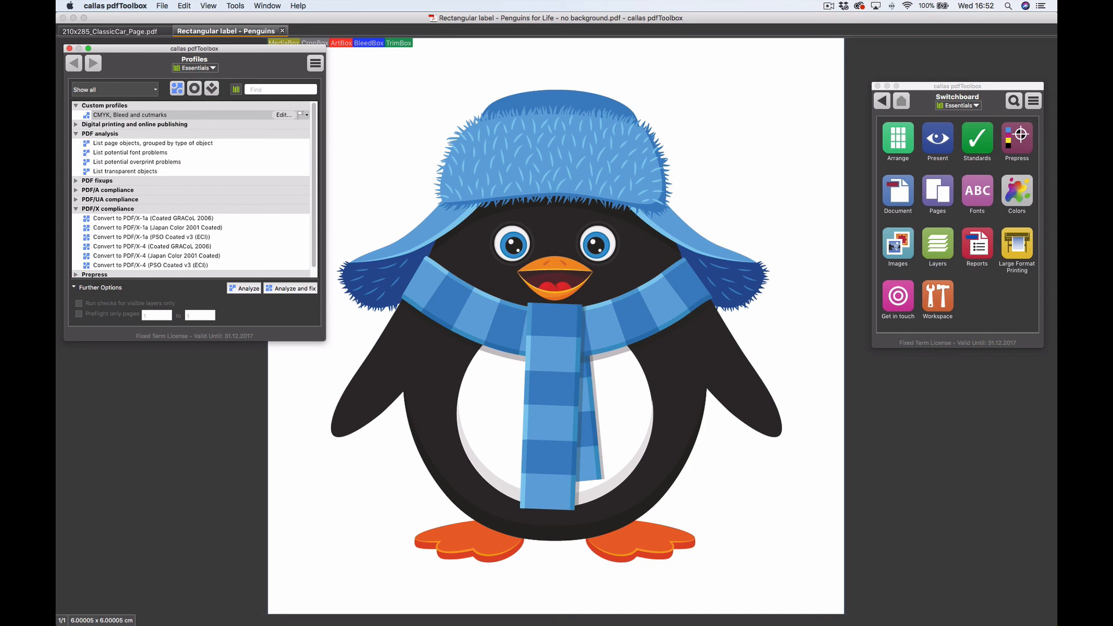
key("super+Tab")
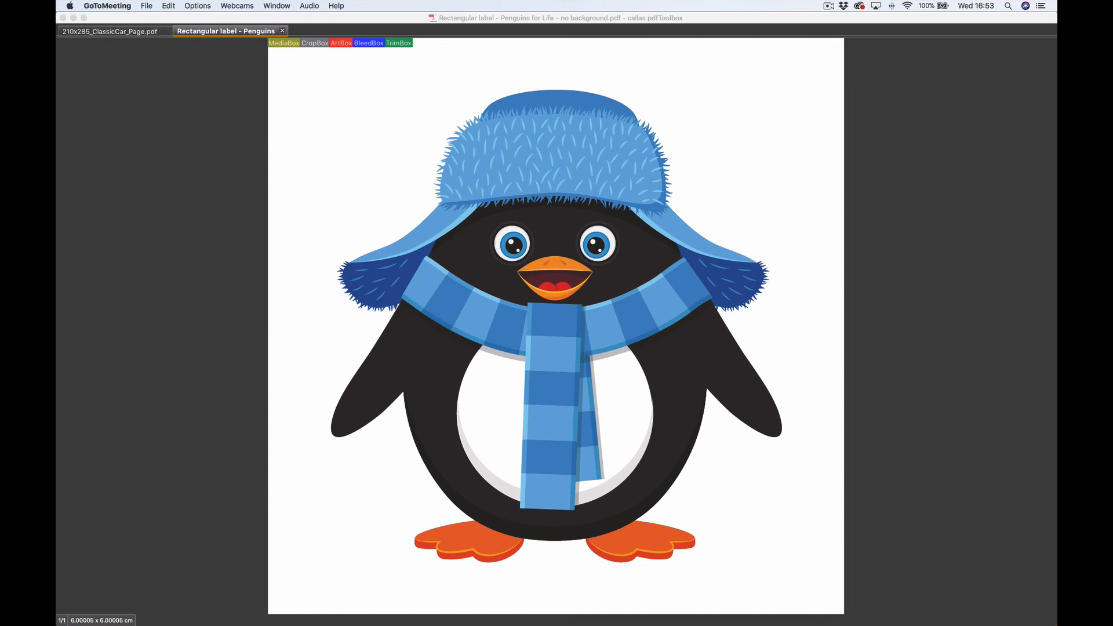
left_click(355, 323)
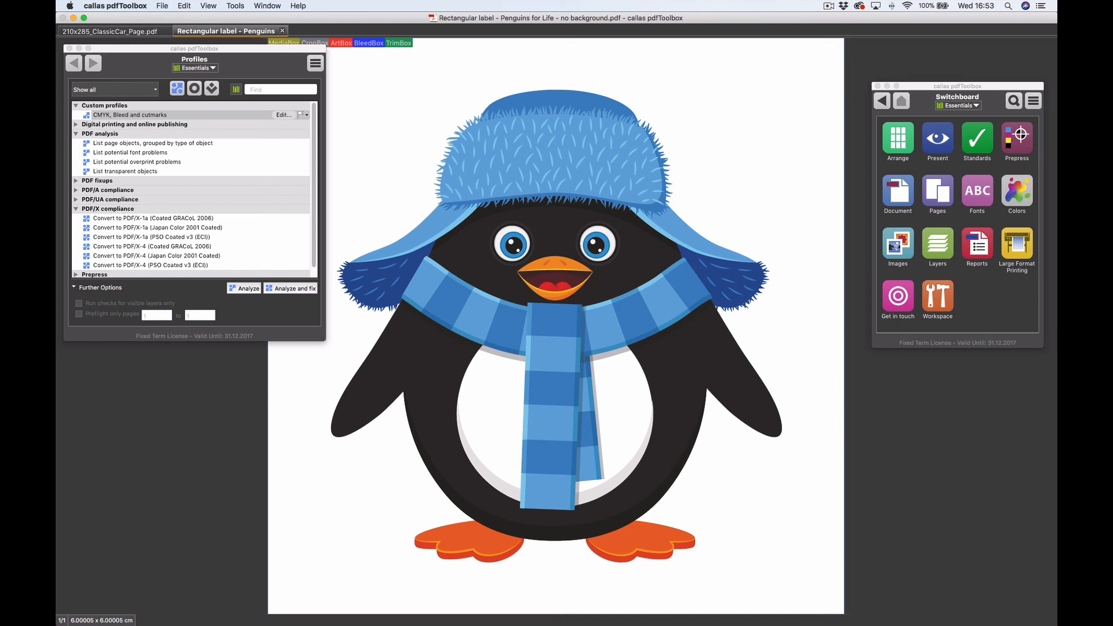
key("super+Tab")
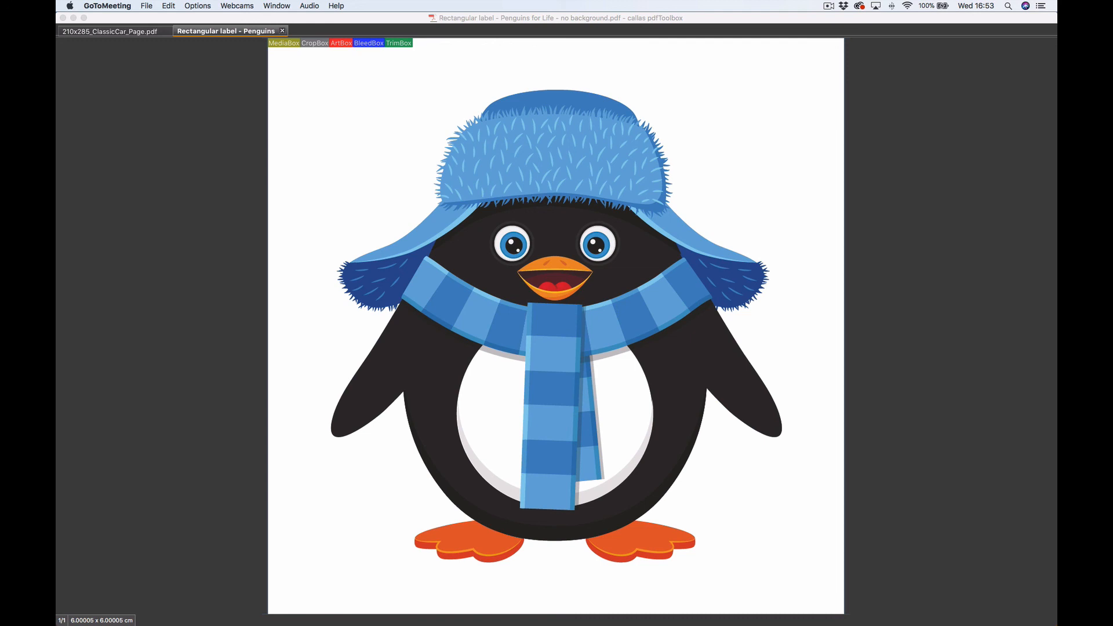
left_click(625, 261)
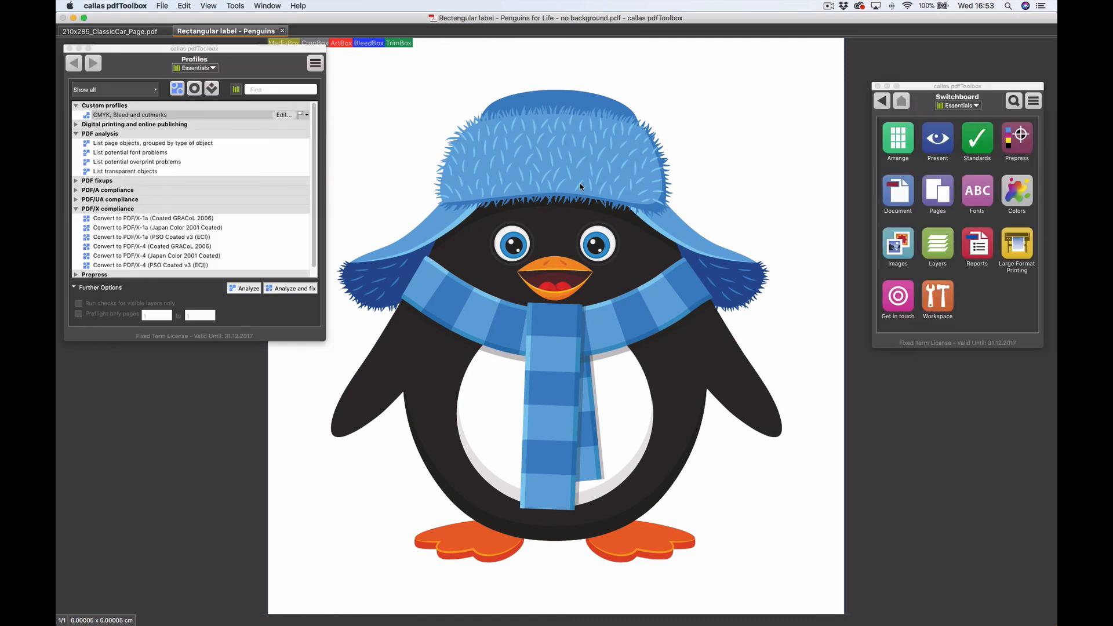
- Visualize the penguin label's ink coverage and its process separations
left_click(209, 6)
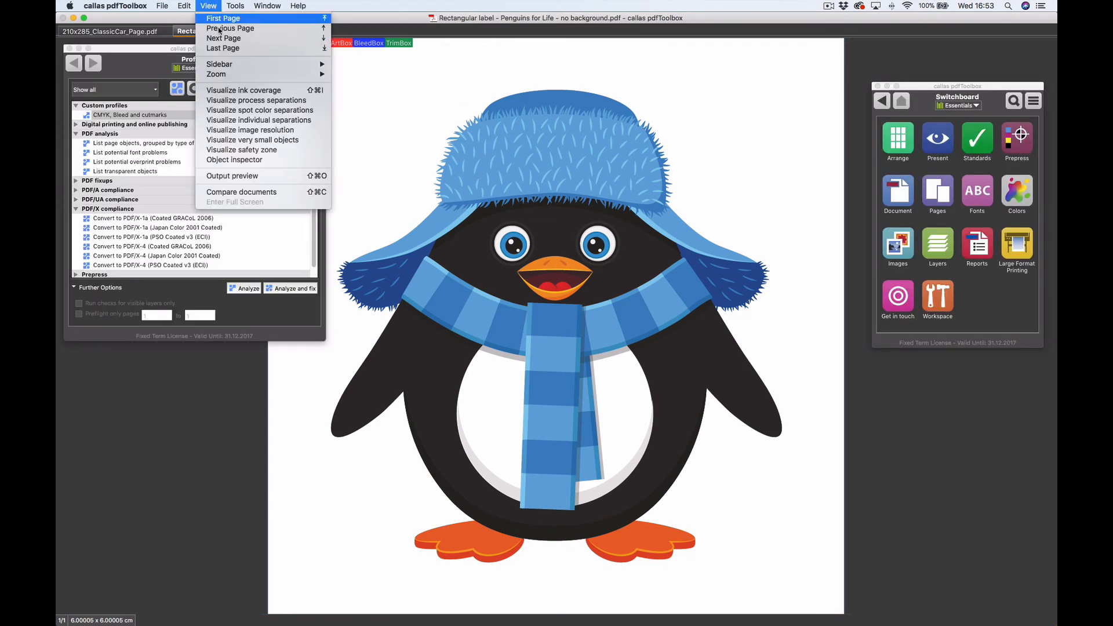
left_click(247, 90)
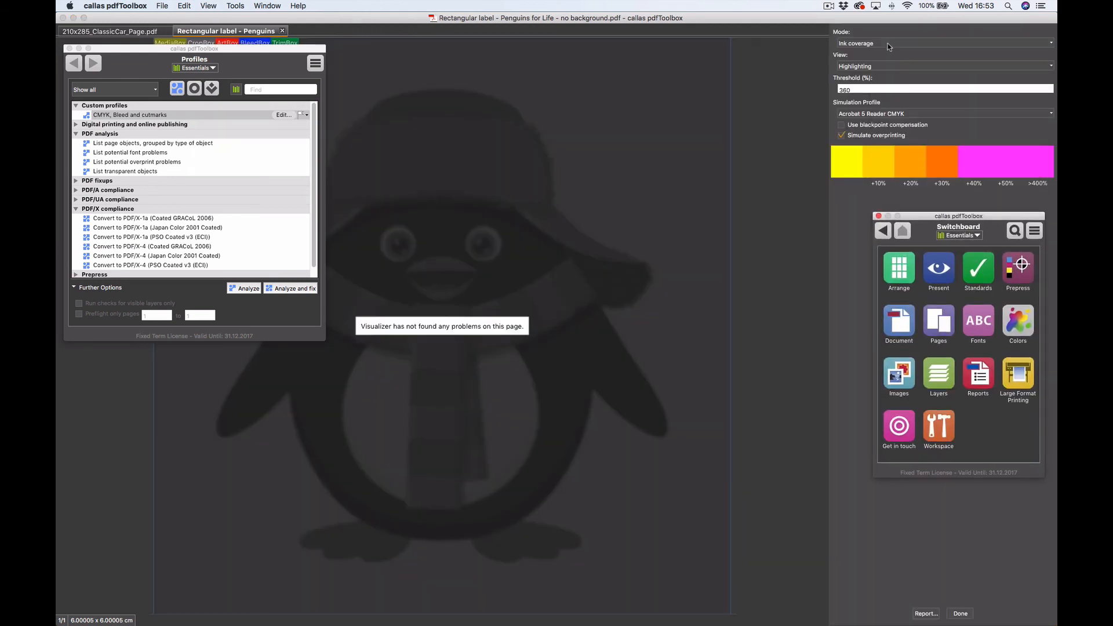
left_click(886, 43)
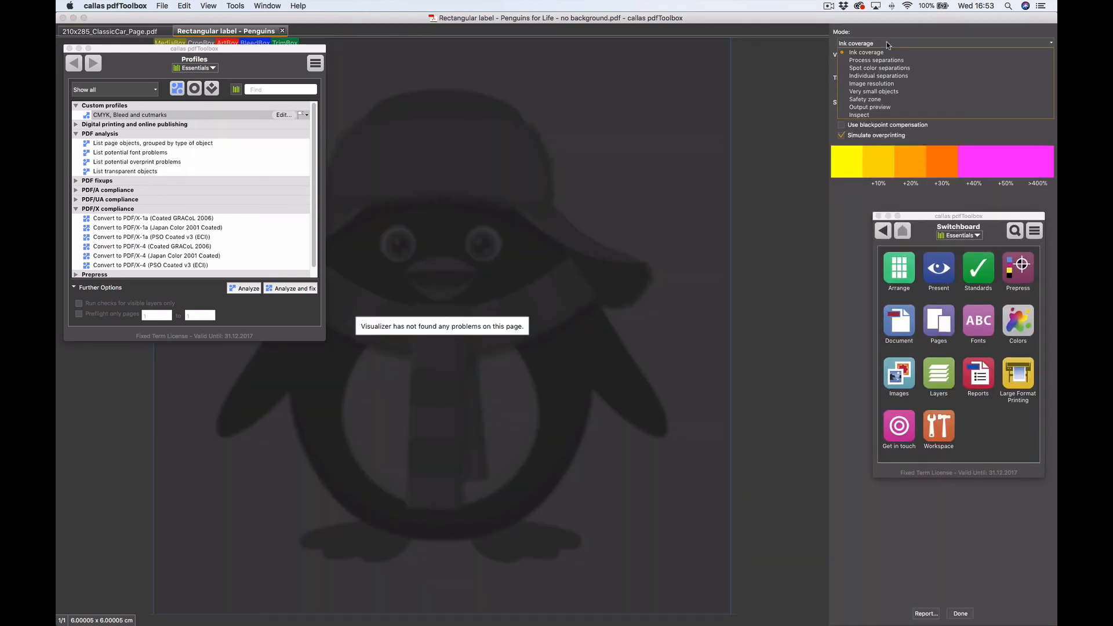
left_click(891, 52)
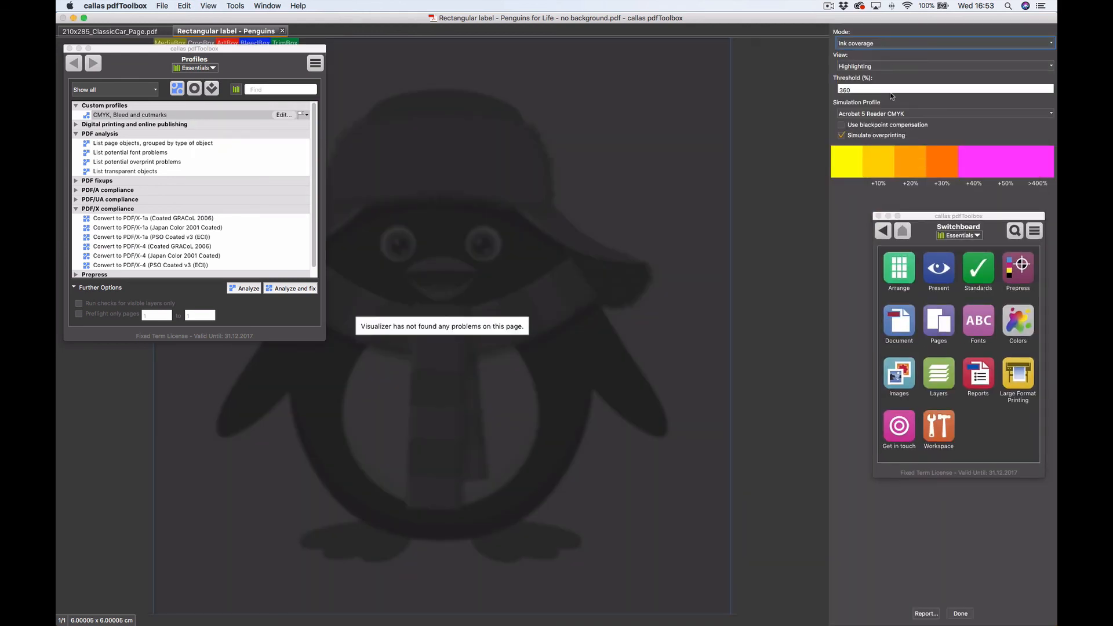
left_click(888, 43)
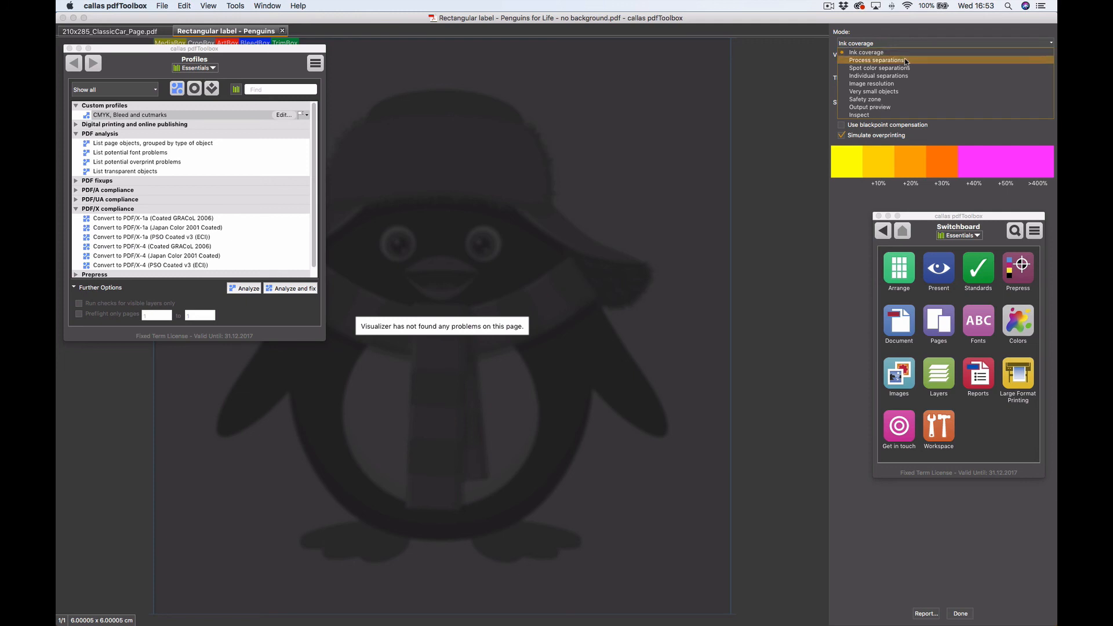
left_click(906, 61)
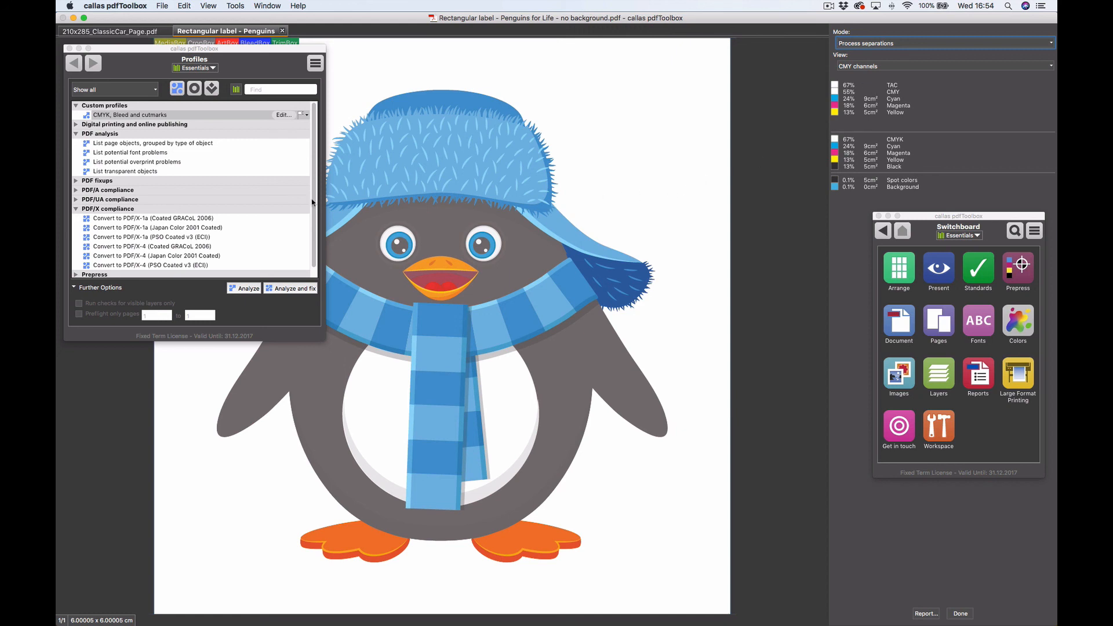
- Switch to the pdfToolbox_Introduction presentation in PowerPoint and start the slide show from the "Questions?" slide
key("super+Tab")
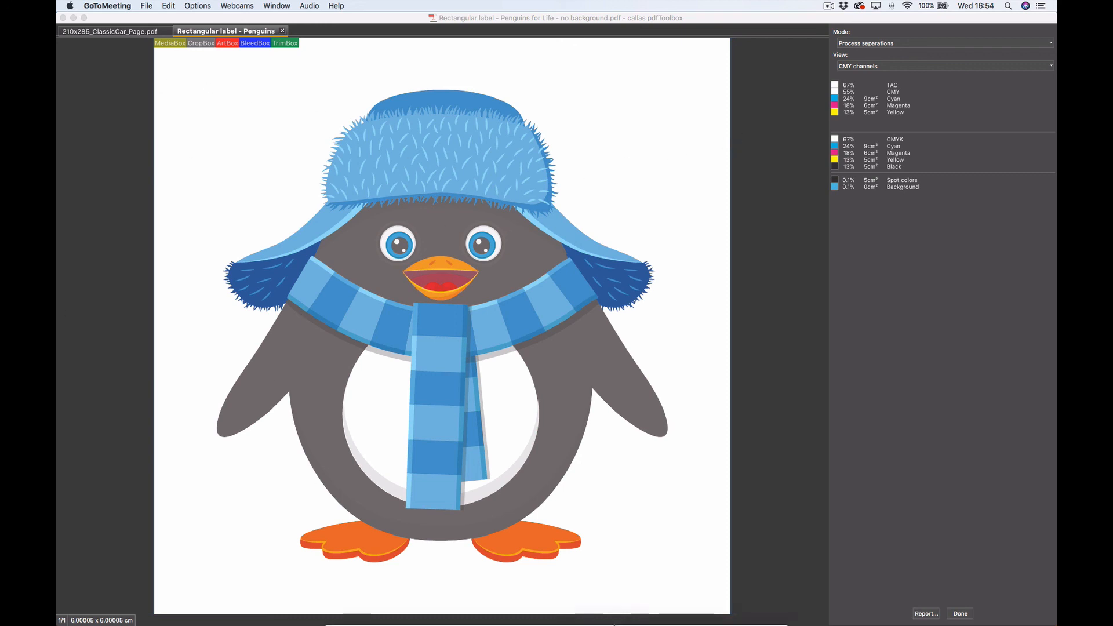
left_click(611, 615)
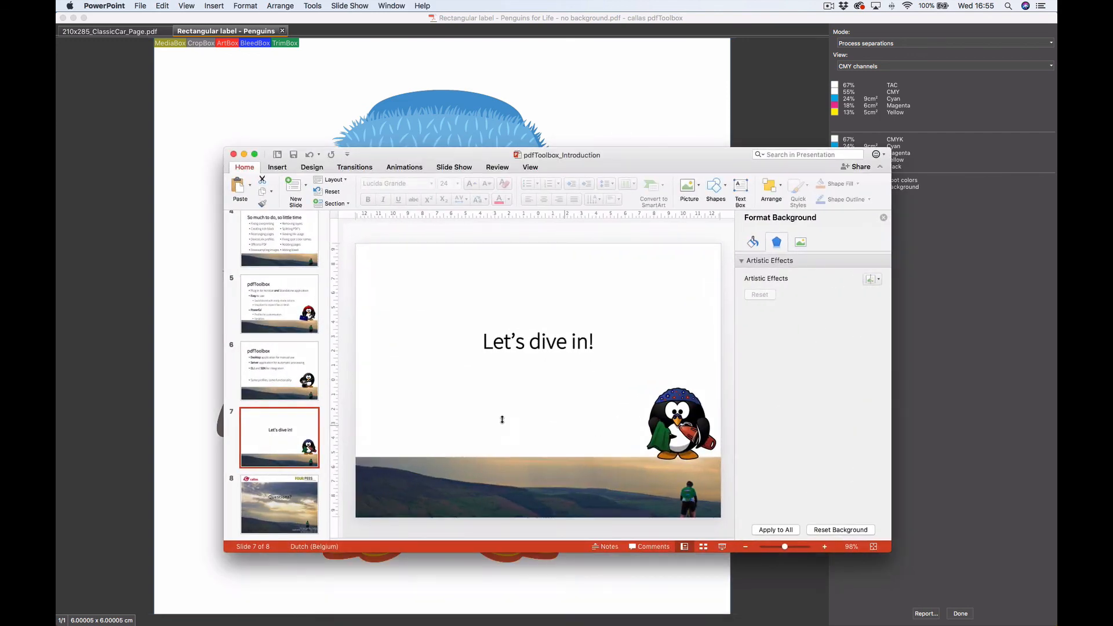
left_click(286, 500)
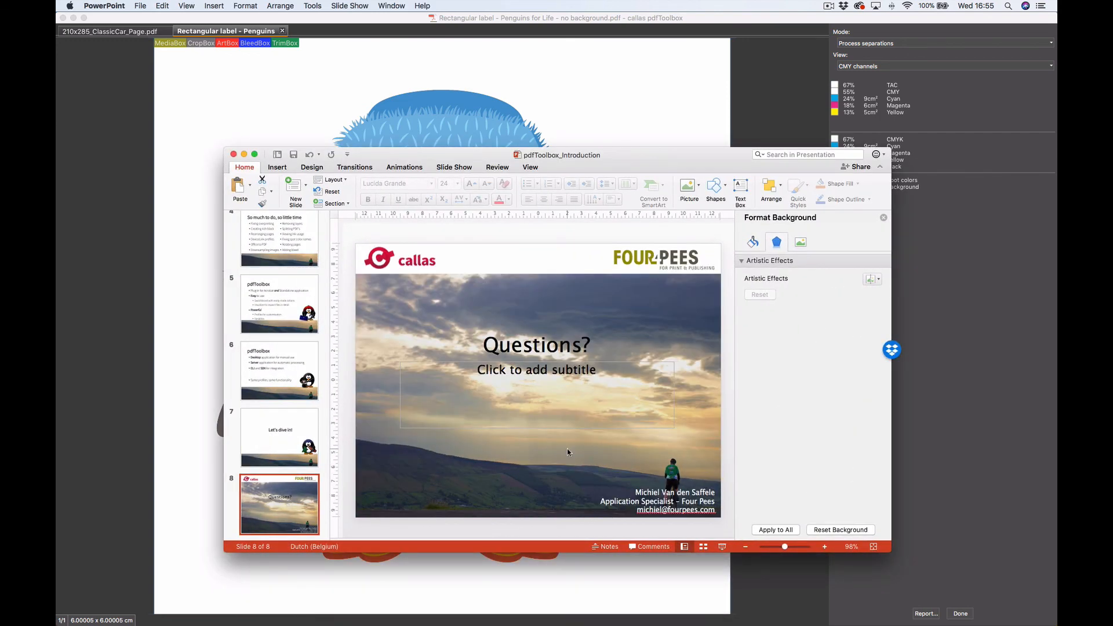
key("super+shift+Return")
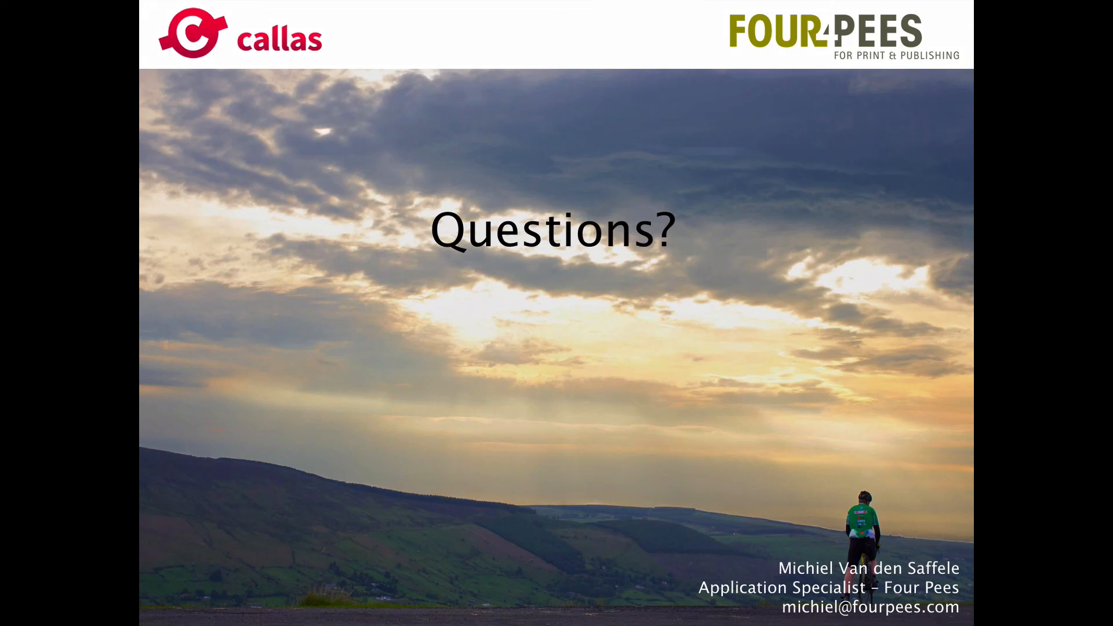